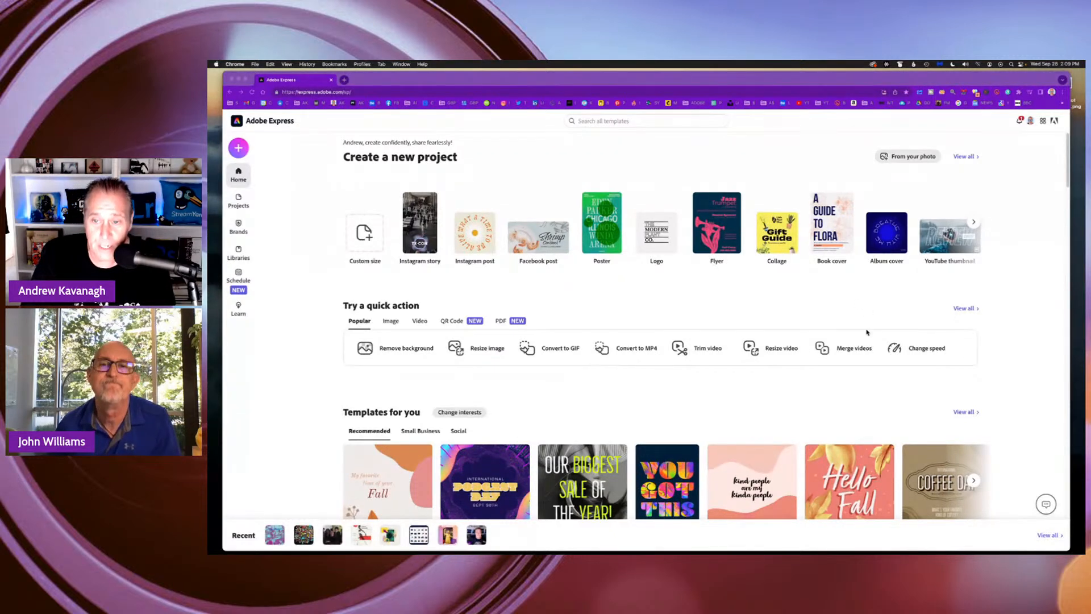
Browse the home page's Small Business and Social template suggestions and the template categories from popular templates to posters and logos.
scroll(705, 336, "down", 5)
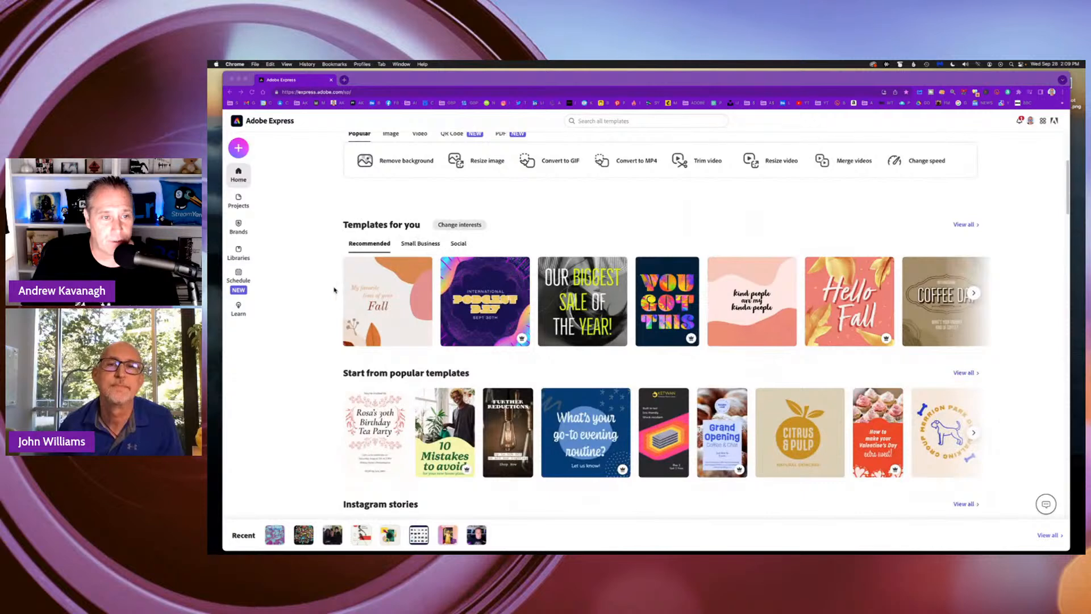
left_click(432, 244)
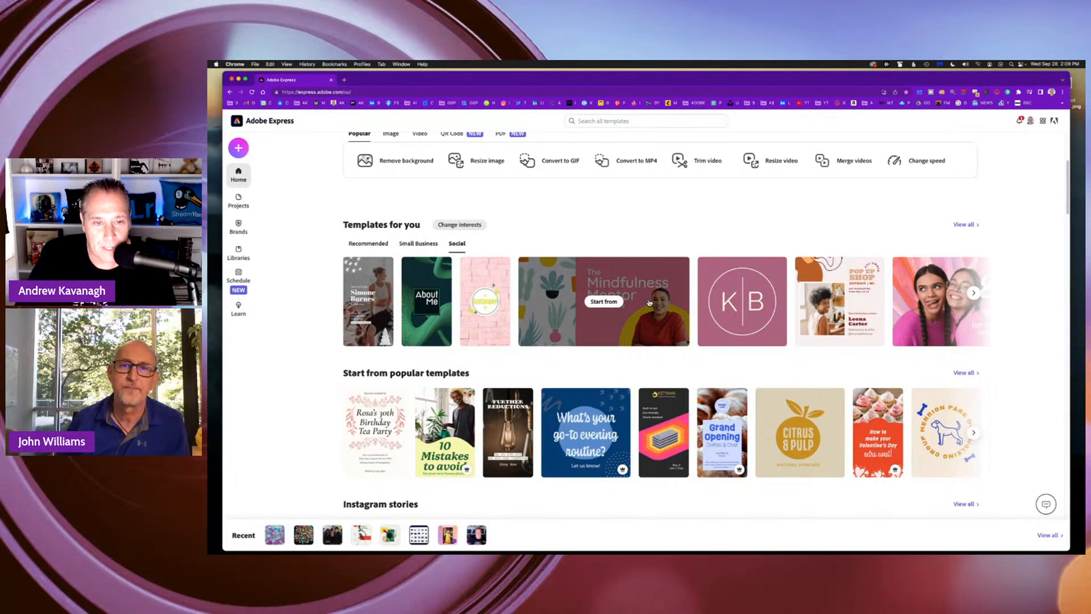
scroll(544, 307, "down", 3)
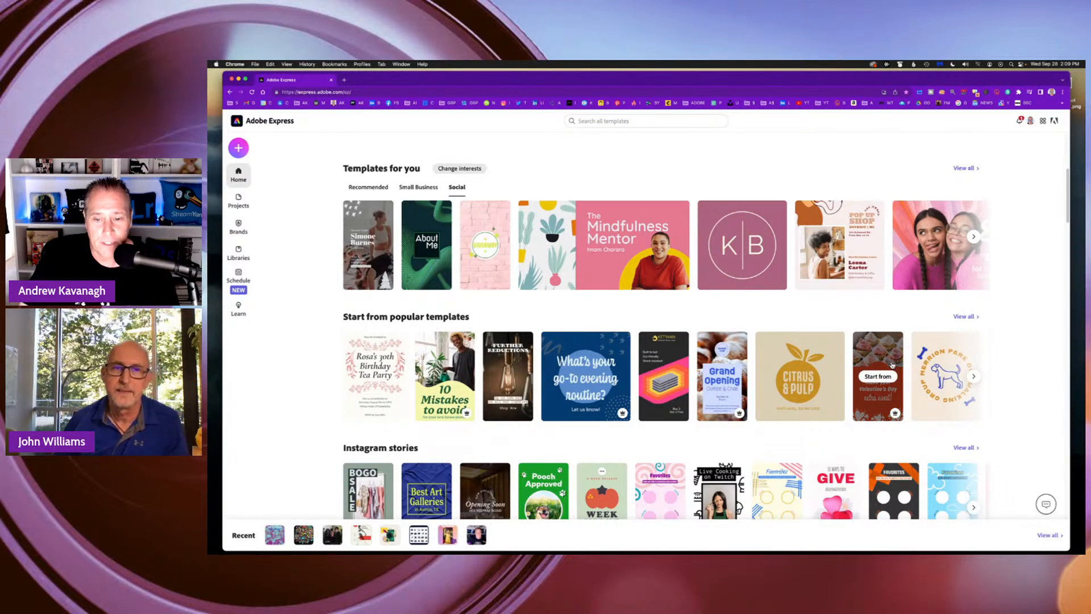
scroll(892, 366, "down", 3)
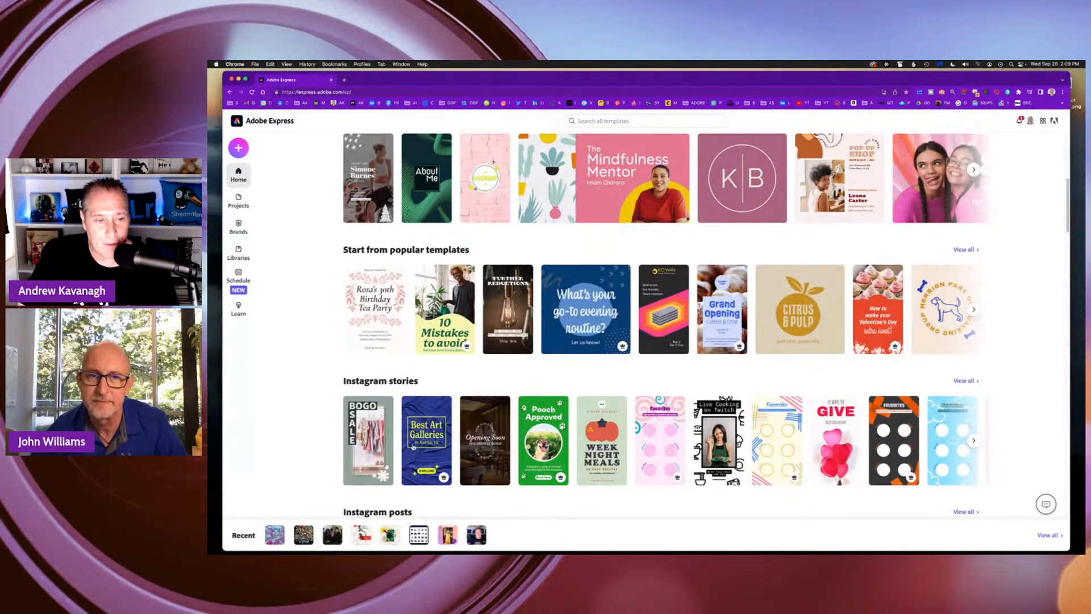
scroll(680, 431, "down", 8)
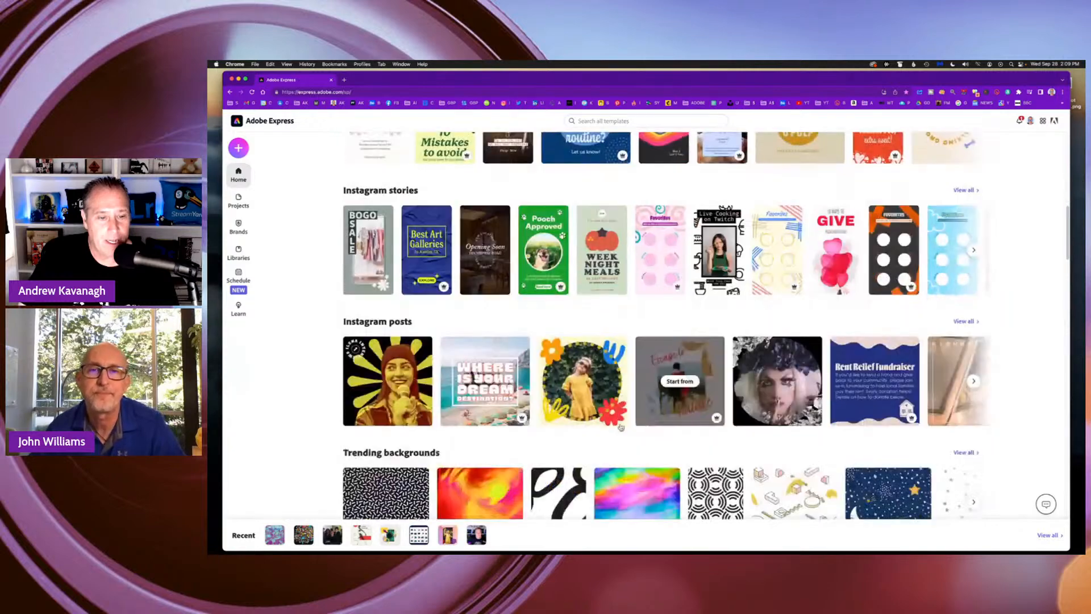
scroll(526, 391, "down", 8)
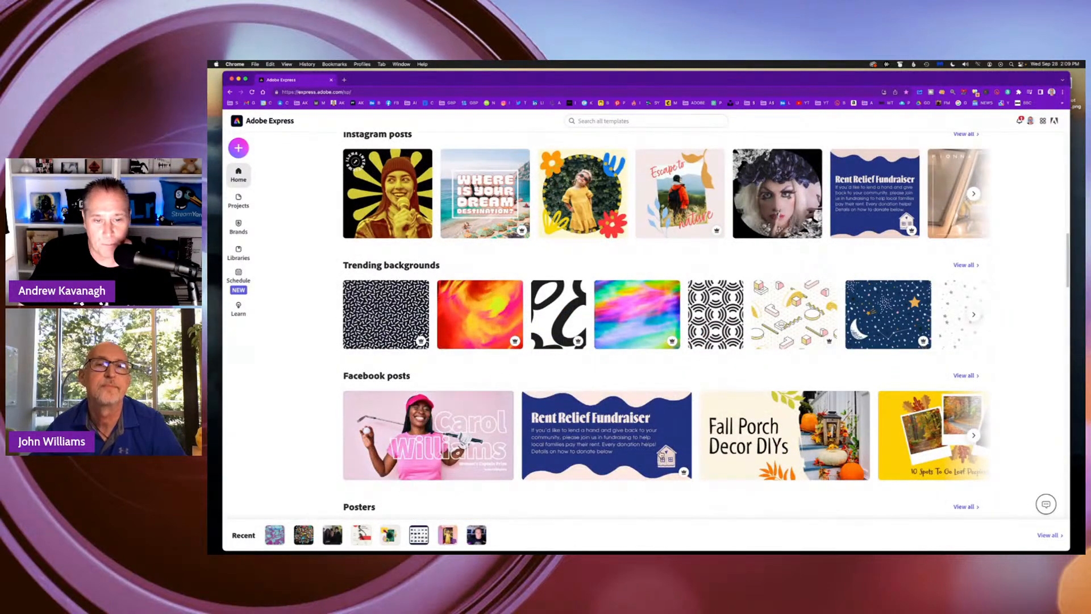
scroll(747, 424, "down", 3)
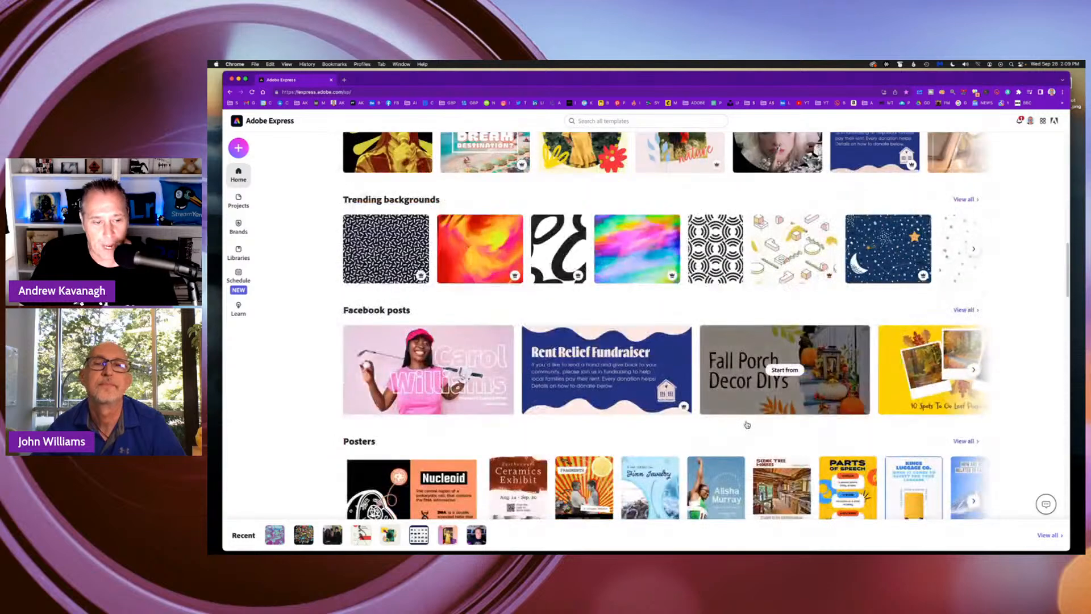
scroll(747, 424, "down", 5)
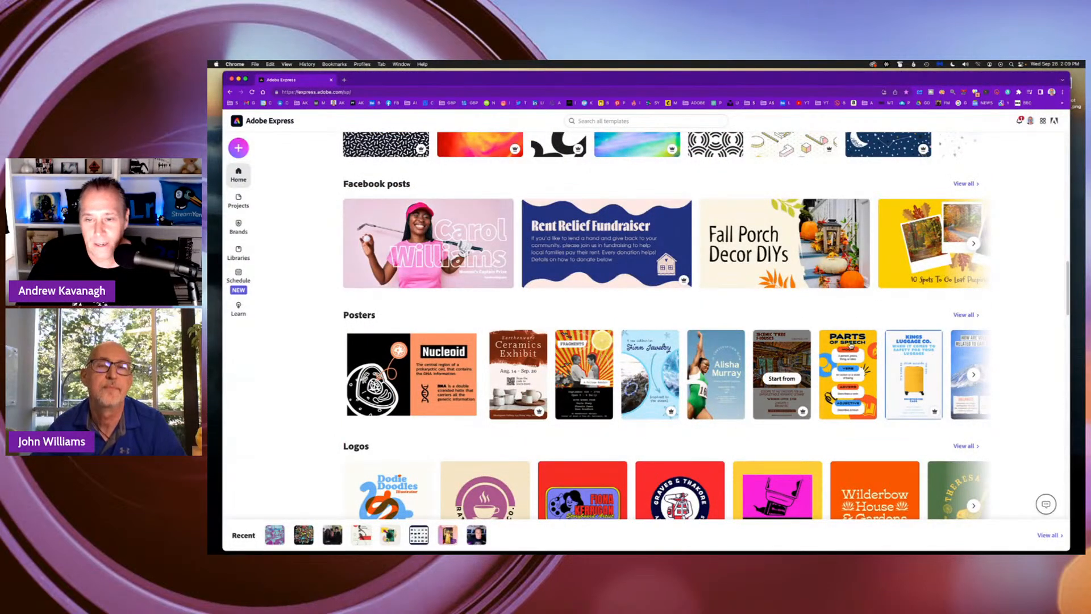
scroll(873, 293, "up", 15)
scroll(873, 293, "up", 13)
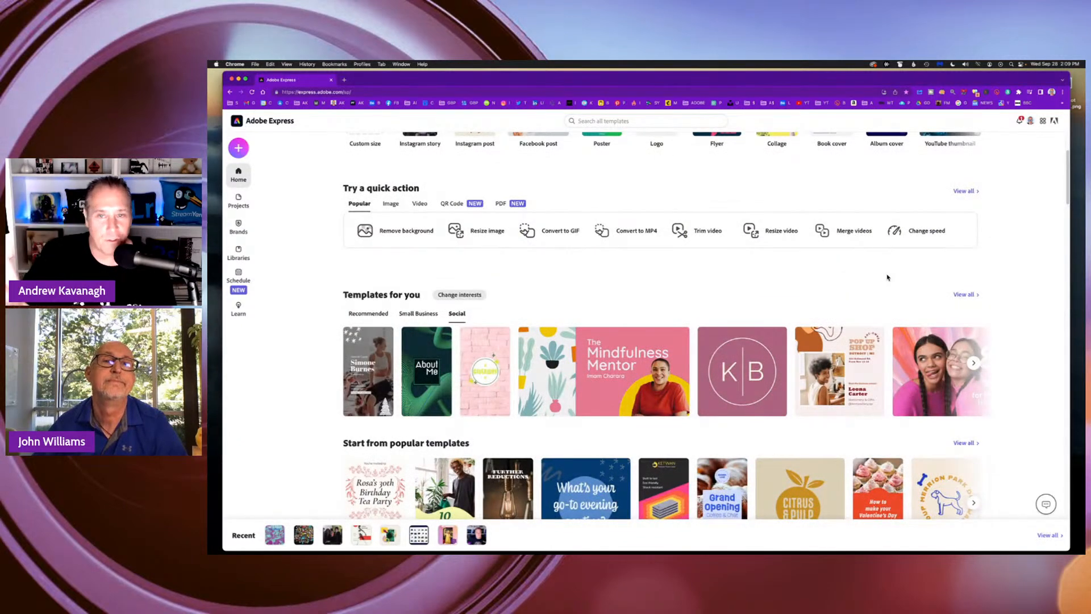
scroll(805, 250, "up", 5)
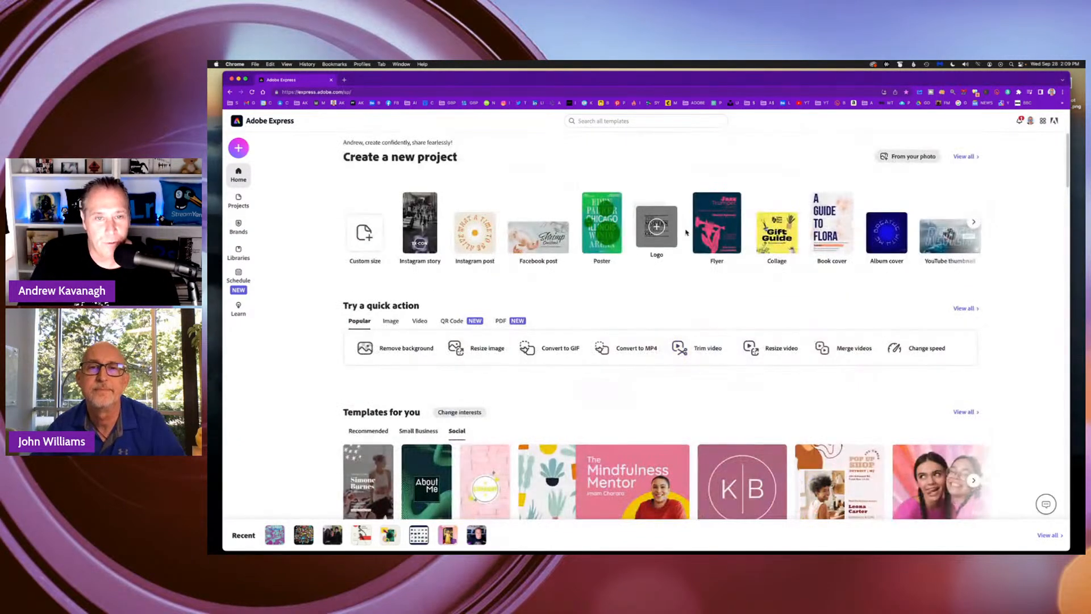
scroll(804, 254, "down", 9)
scroll(804, 274, "down", 2)
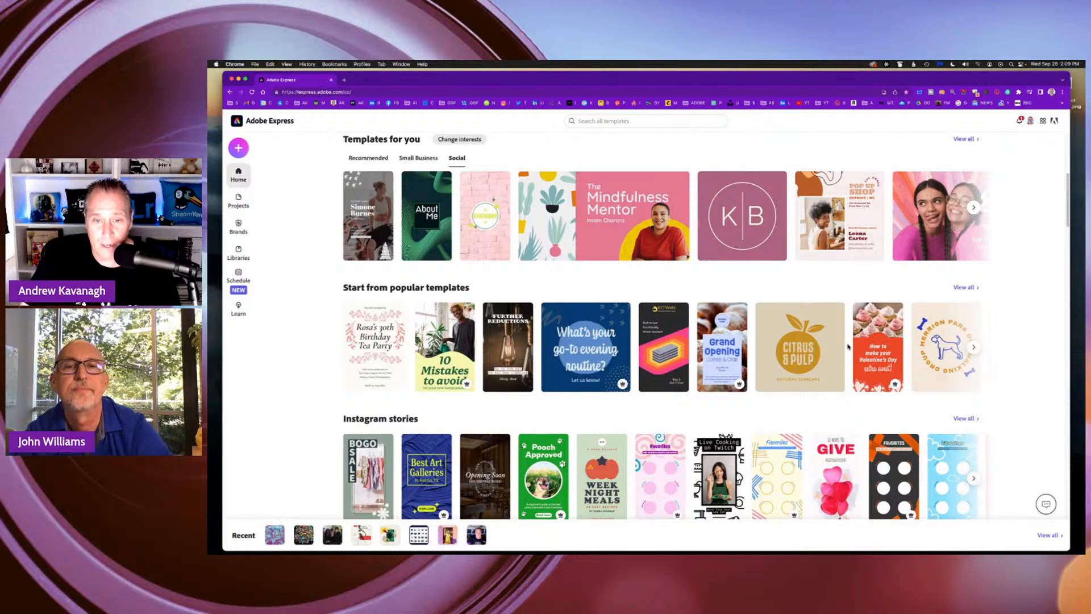
scroll(845, 345, "down", 5)
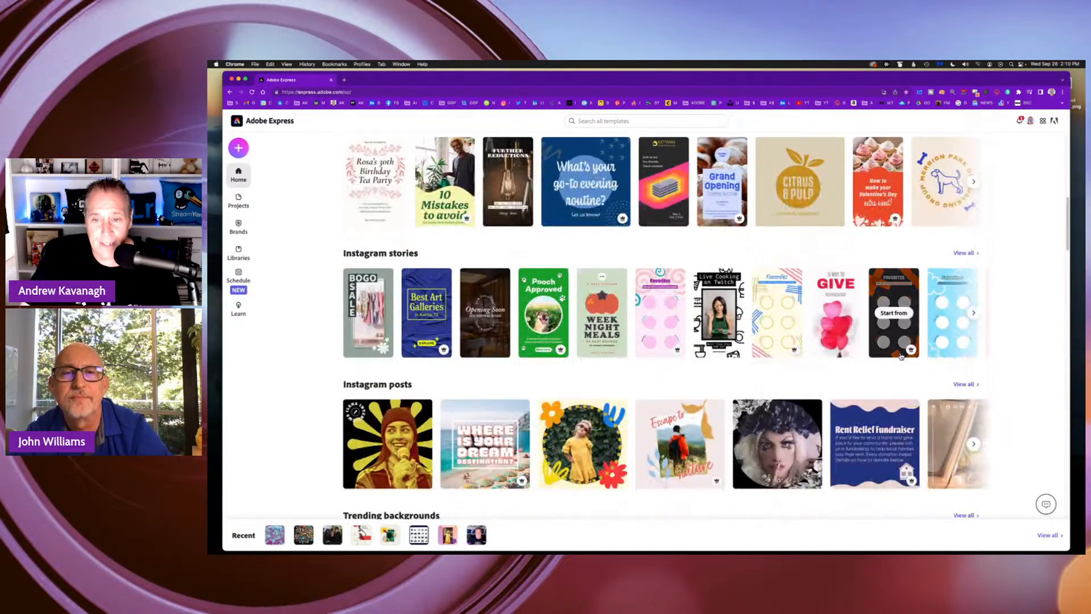
scroll(901, 356, "down", 10)
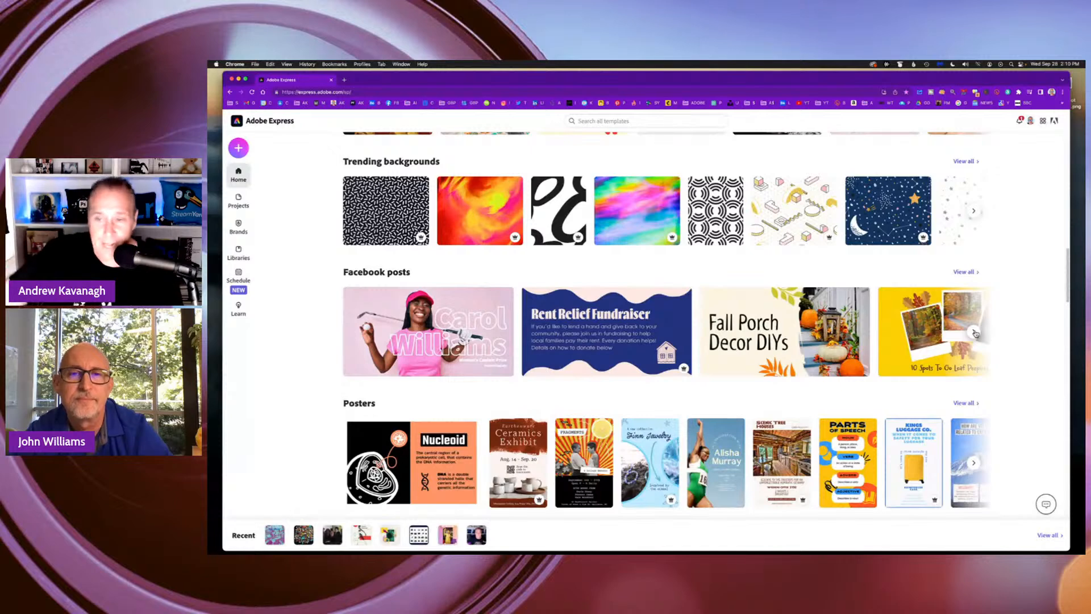
scroll(792, 408, "down", 2)
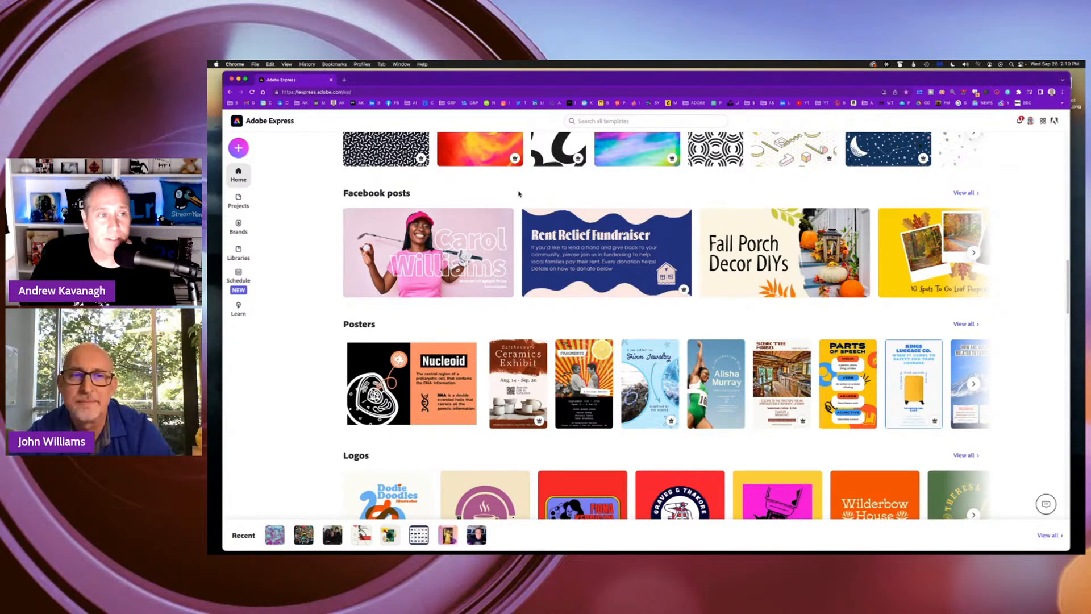
scroll(482, 190, "up", 10)
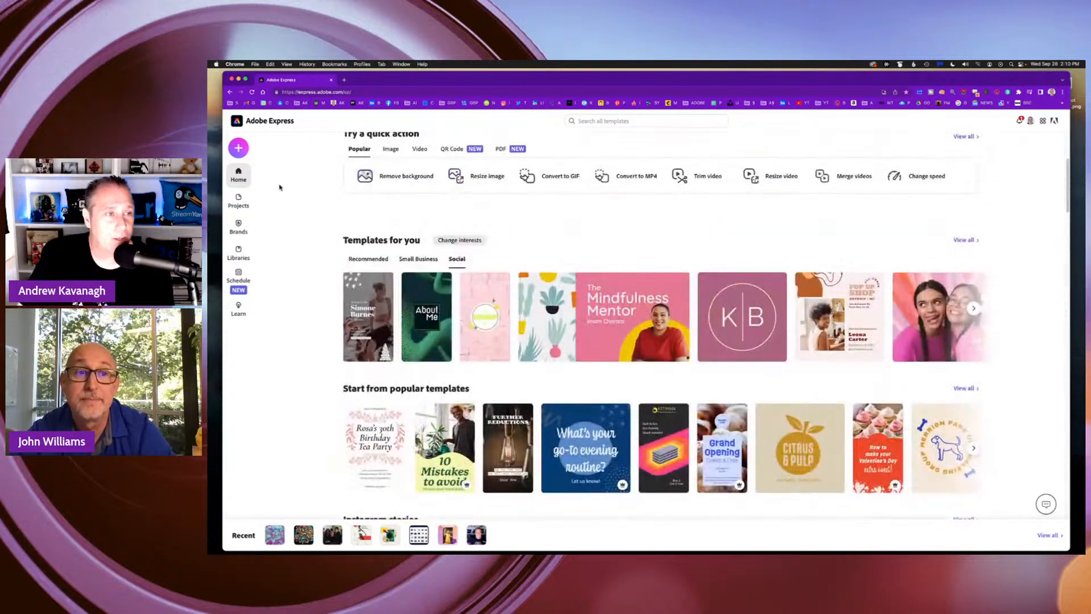
View the Mother's Day 2022 design among the saved projects and return to the home page.
left_click(239, 206)
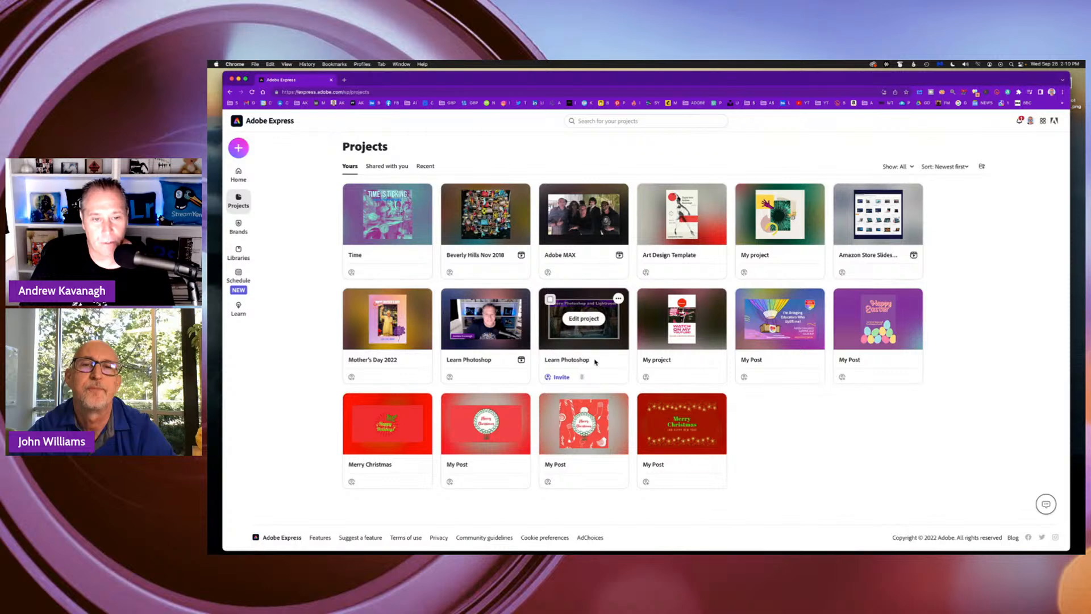
left_click(416, 335)
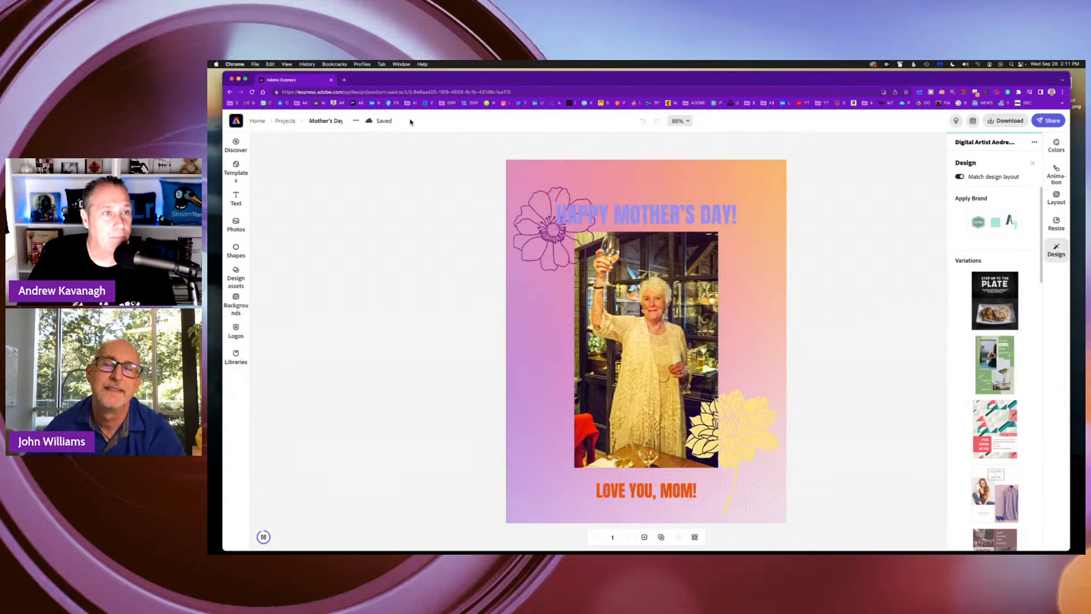
left_click(257, 121)
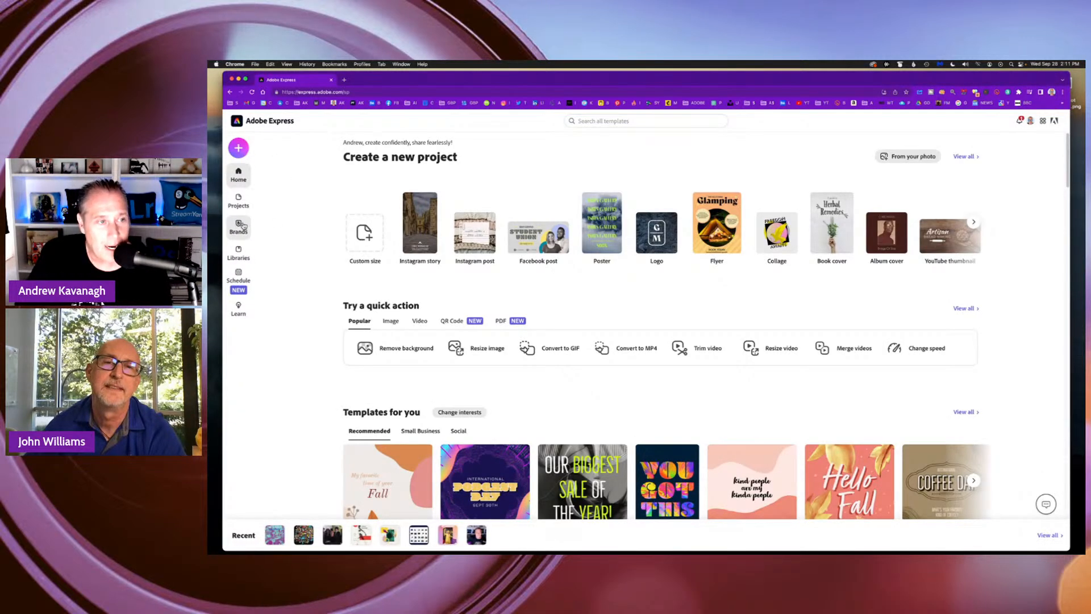
Look over the Brands, Libraries and Schedule sections, closing the Schedule page when finished.
left_click(238, 226)
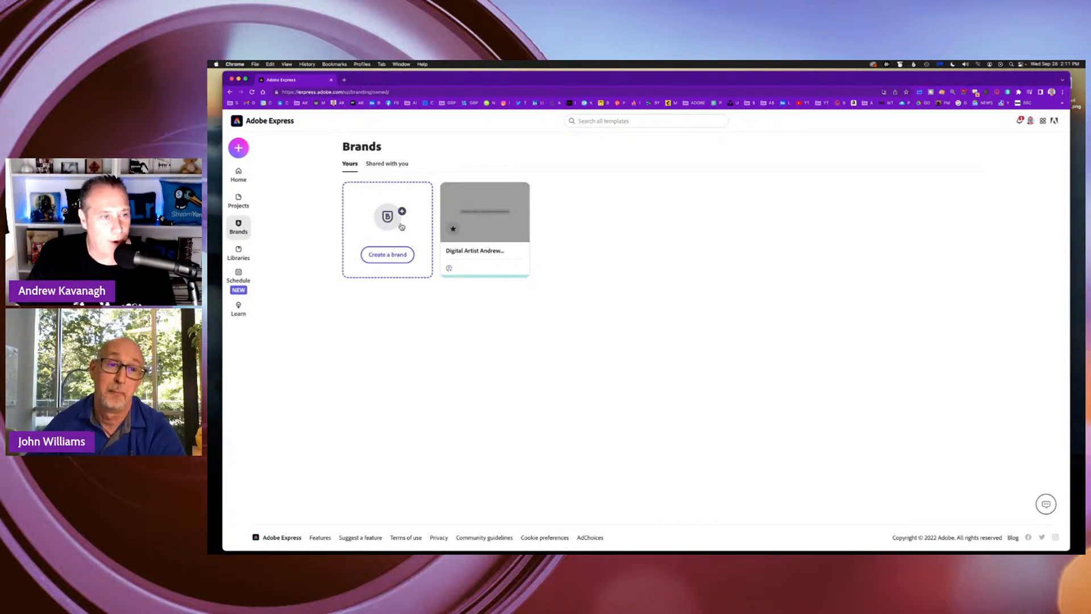
left_click(244, 257)
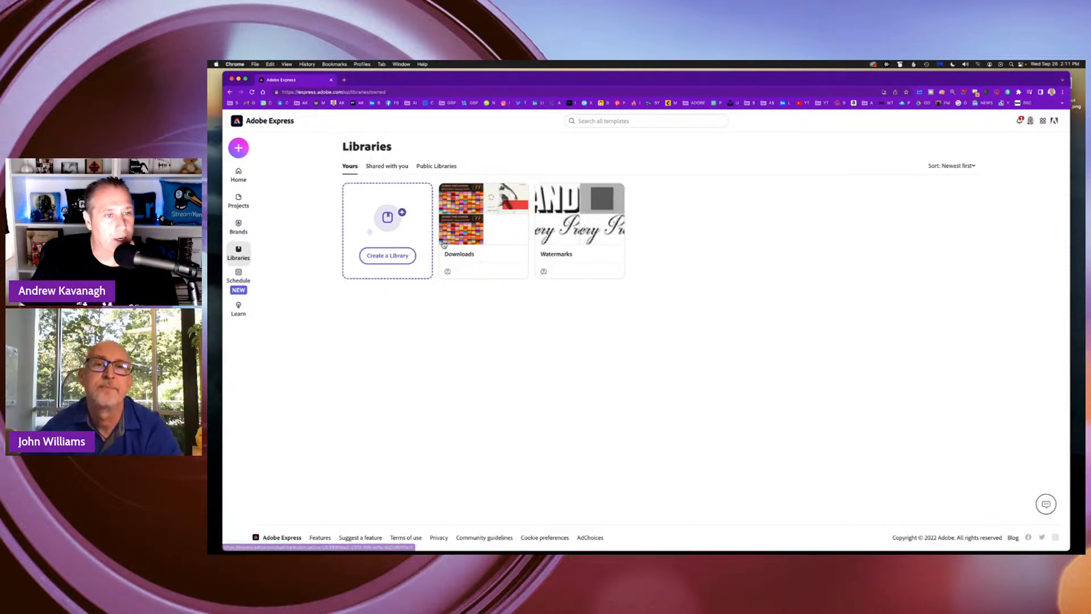
left_click(239, 278)
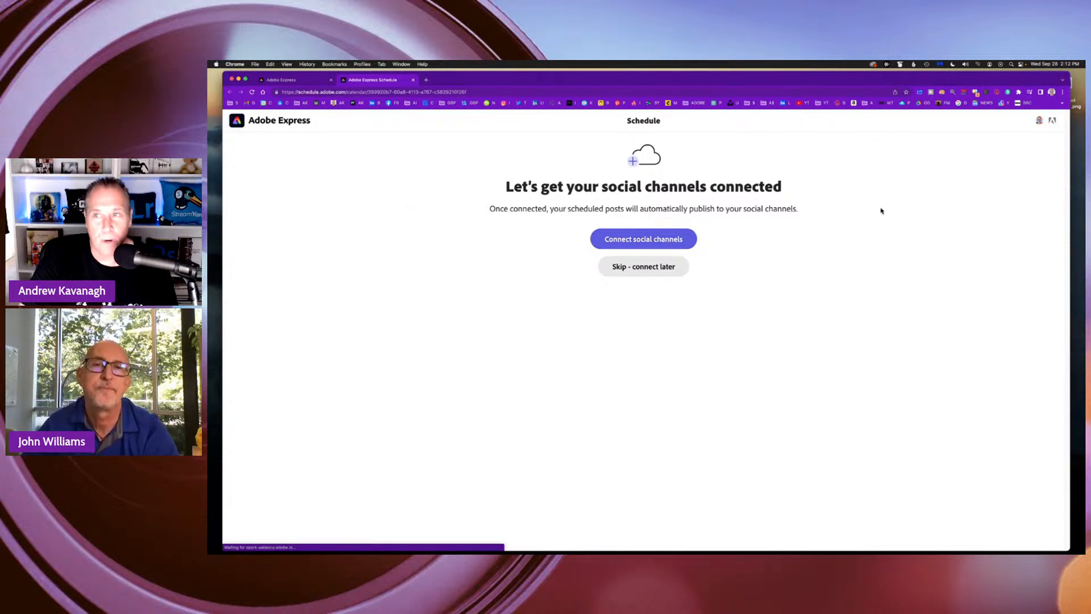
left_click(413, 80)
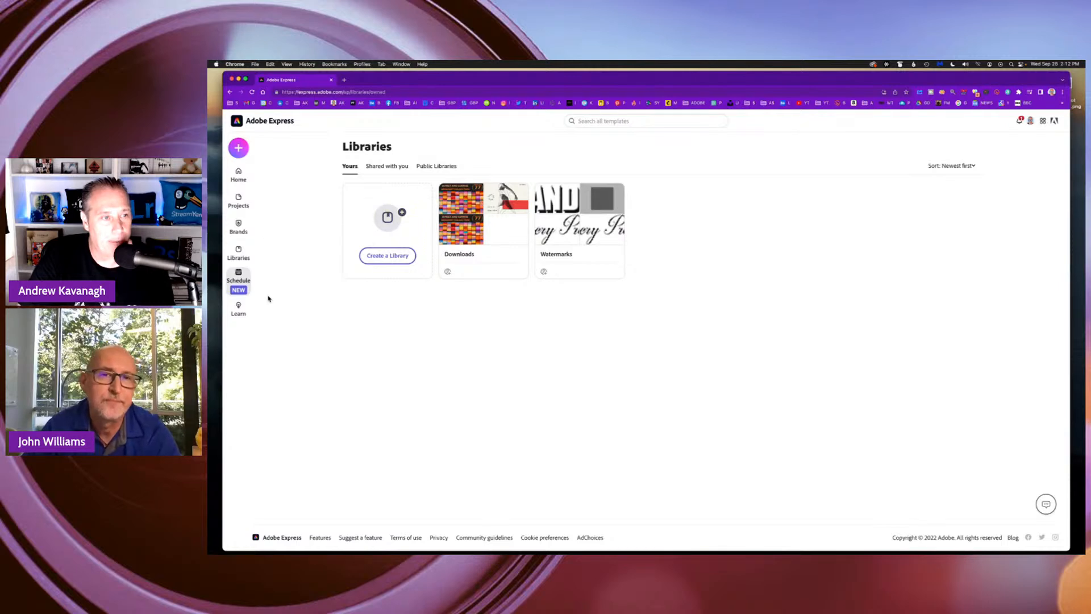
Look through the full list of Getting started tutorials in the Learn section and close the tutorials page.
left_click(239, 308)
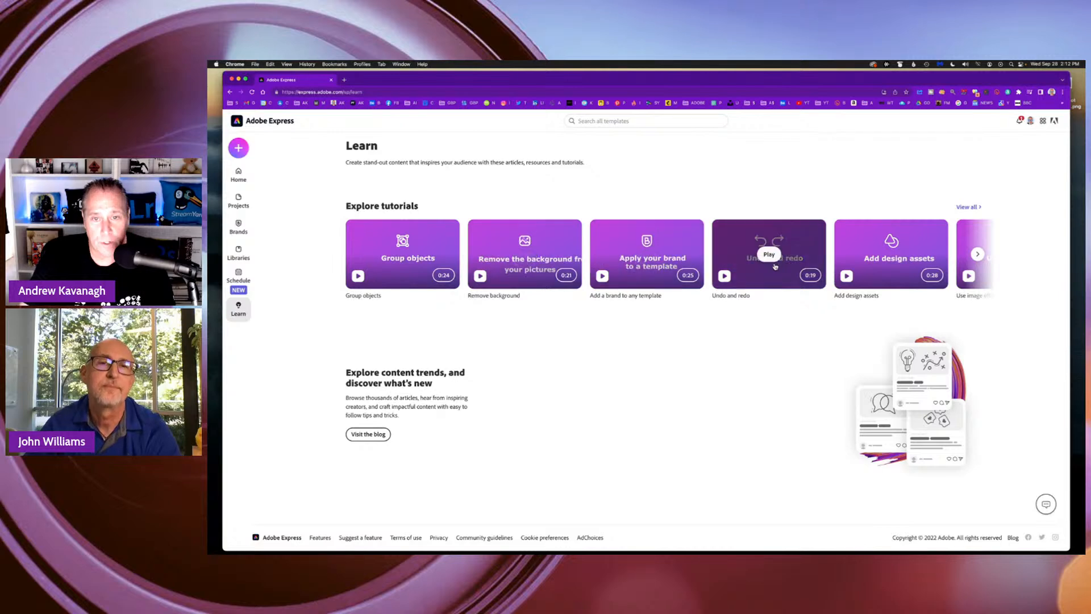
left_click(969, 208)
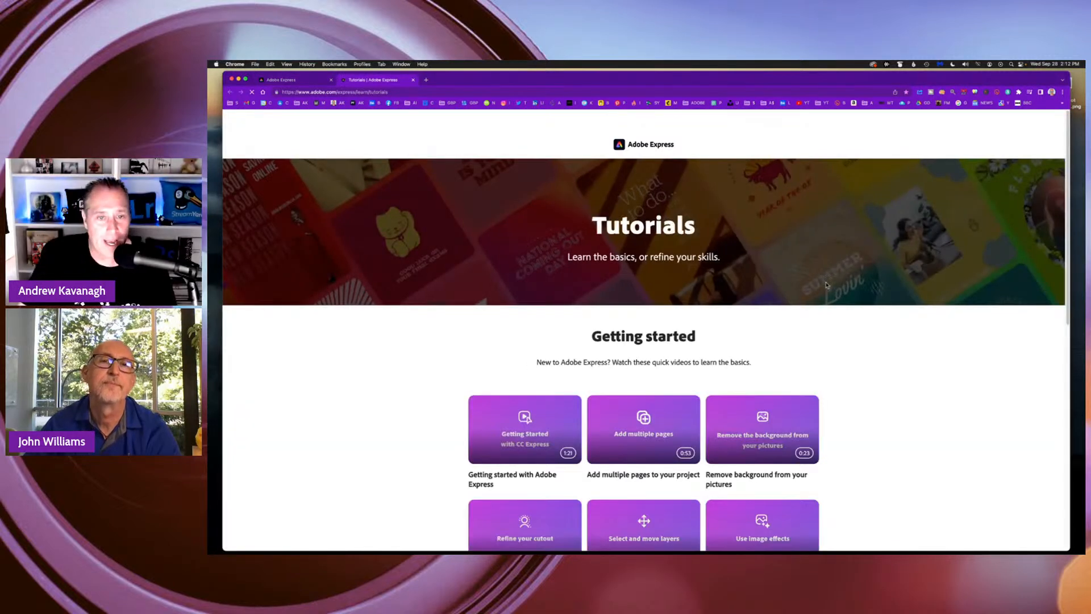
scroll(805, 325, "down", 5)
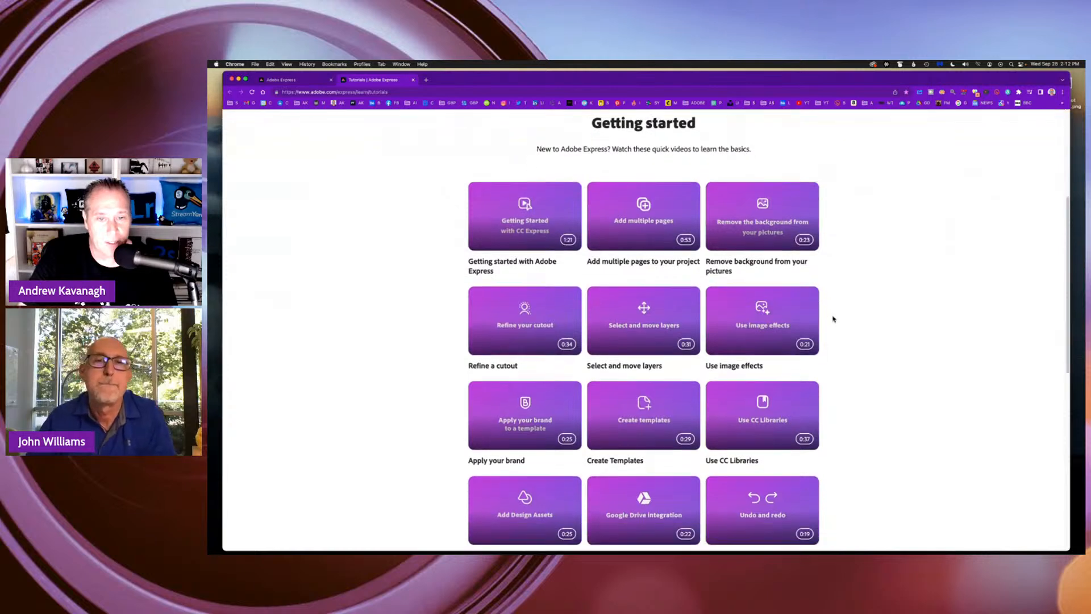
scroll(855, 316, "up", 4)
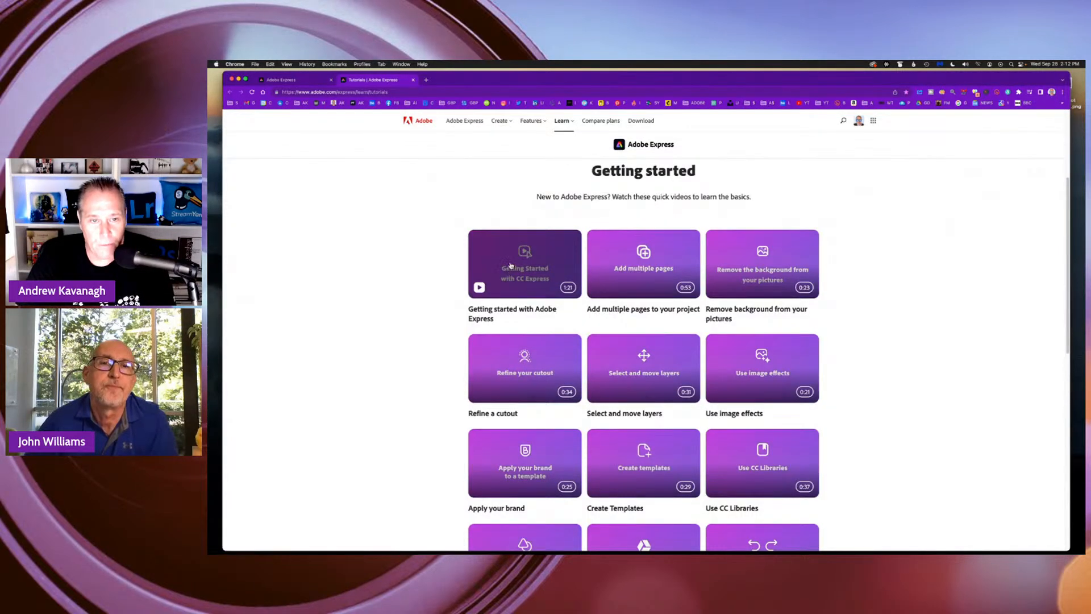
scroll(738, 369, "down", 8)
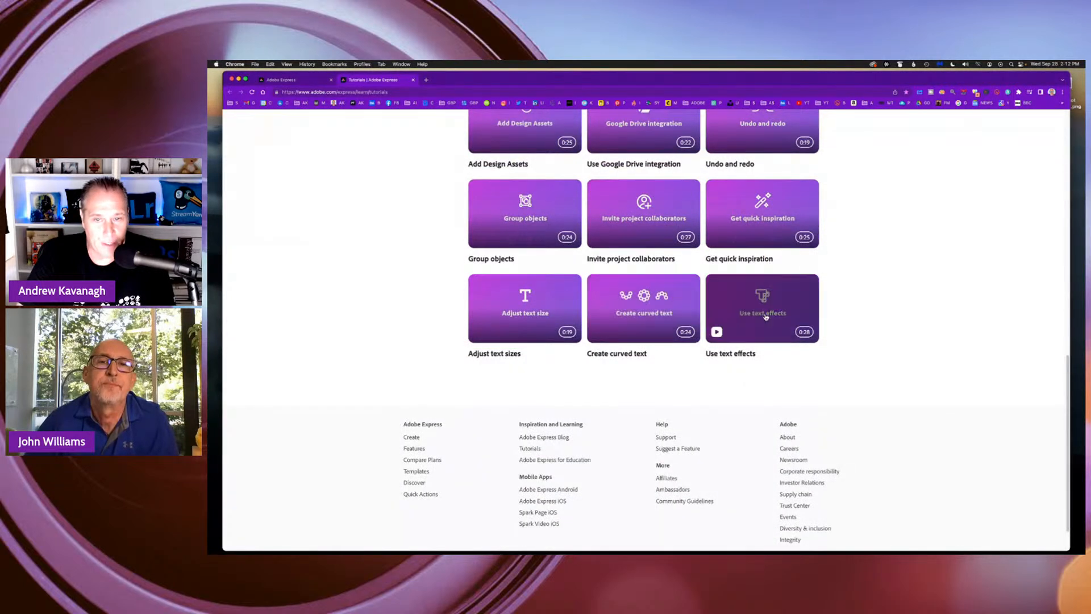
scroll(878, 290, "up", 10)
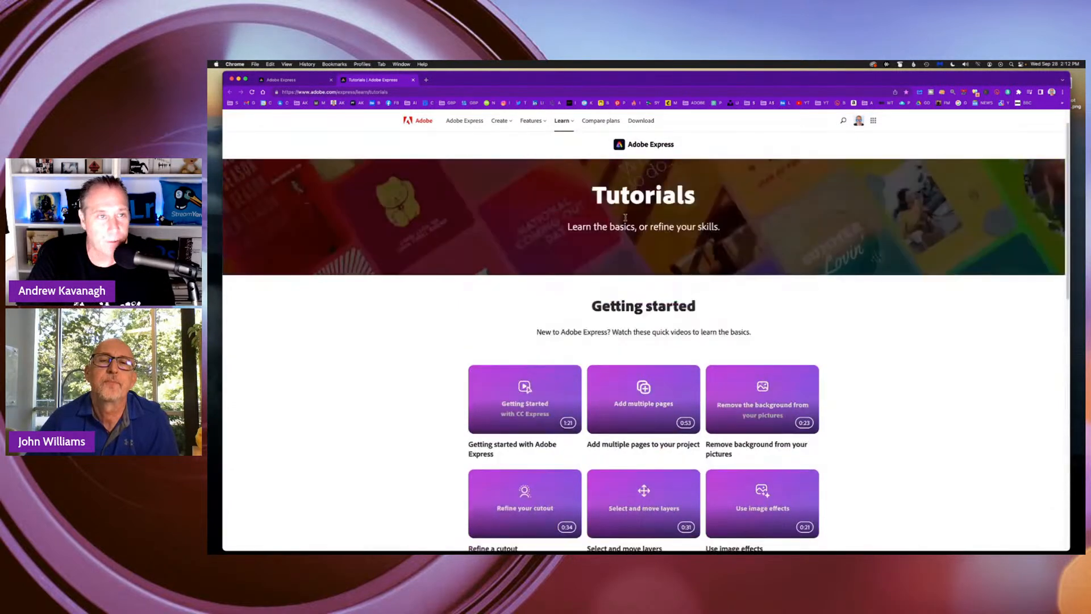
left_click(413, 80)
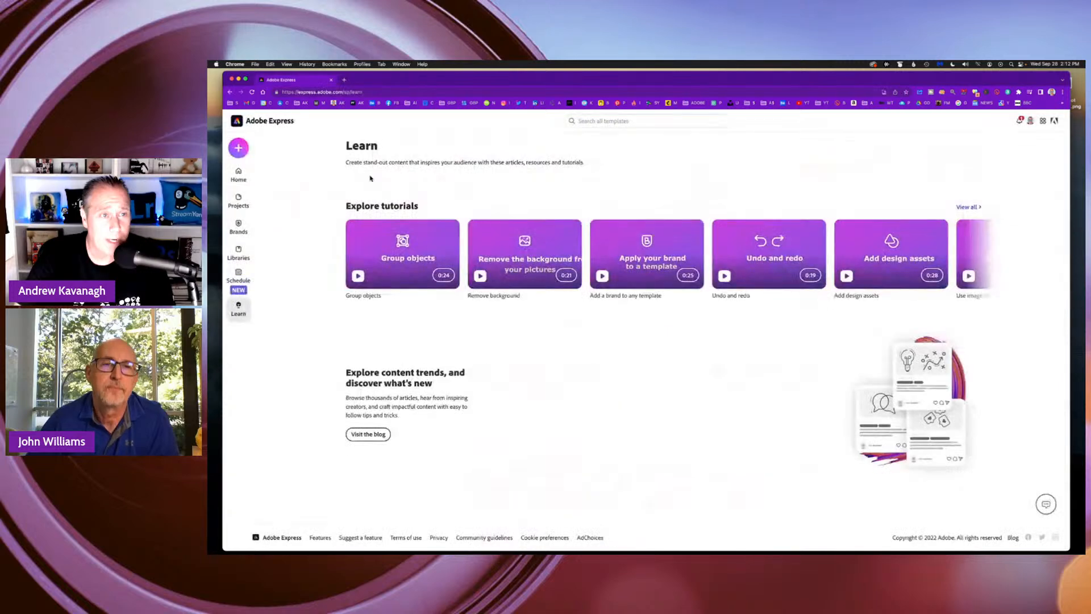
Return to the home page and start a new Instagram post project from scratch.
left_click(238, 174)
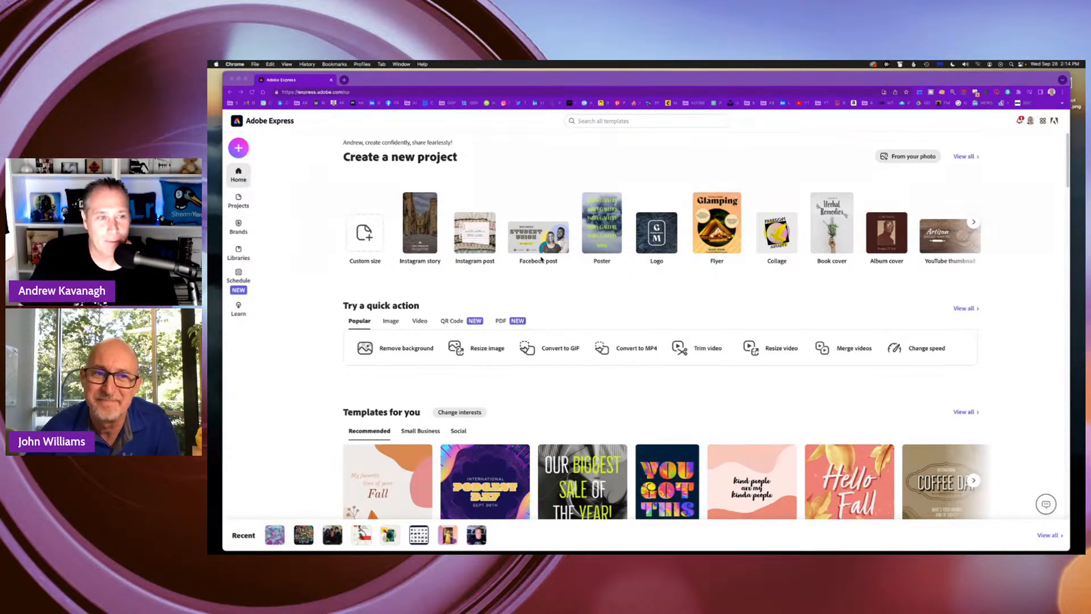
left_click(322, 194)
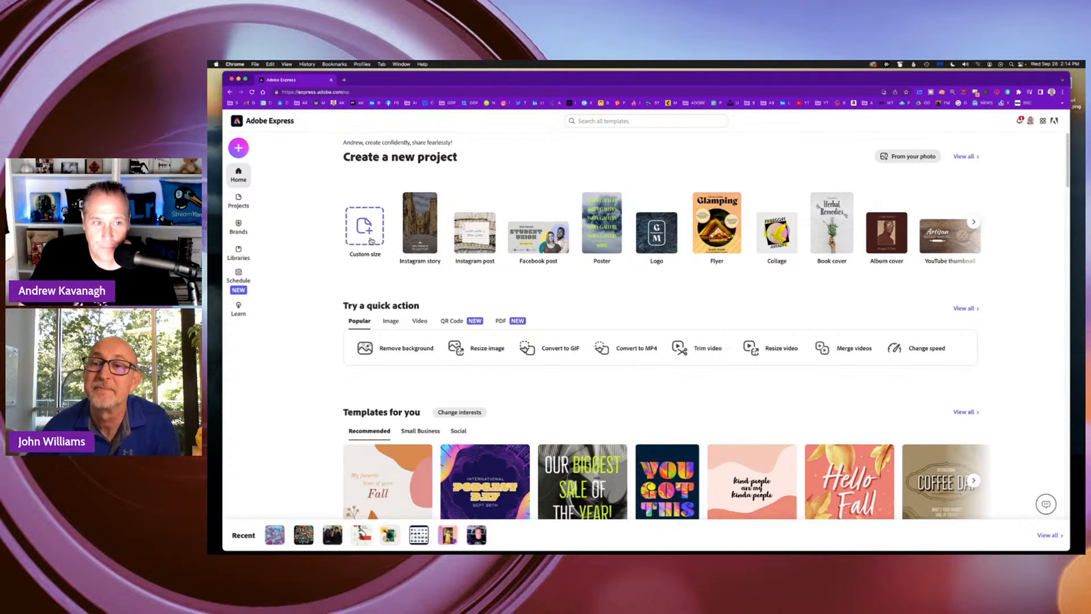
mouse_move(426, 221)
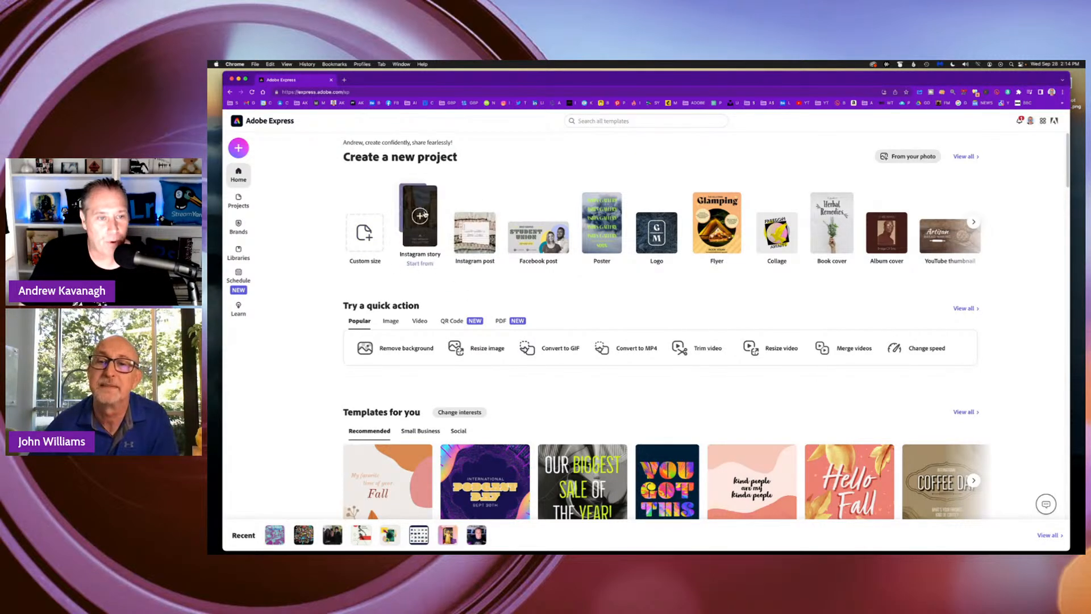
mouse_move(492, 228)
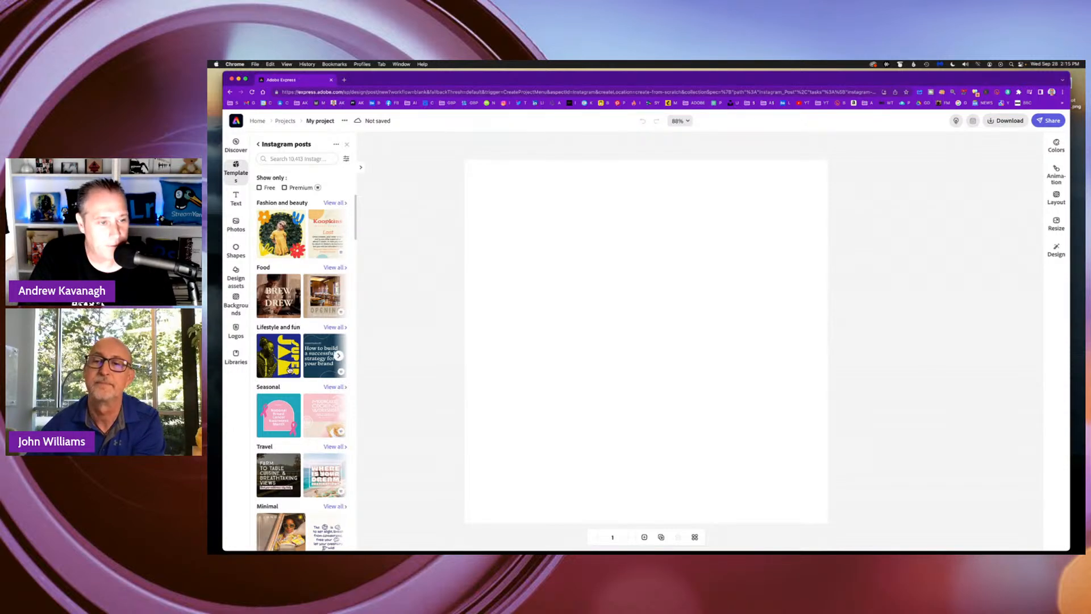
Browse the Instagram post templates and apply the purple Ballet Classes template to the blank page.
scroll(302, 415, "down", 3)
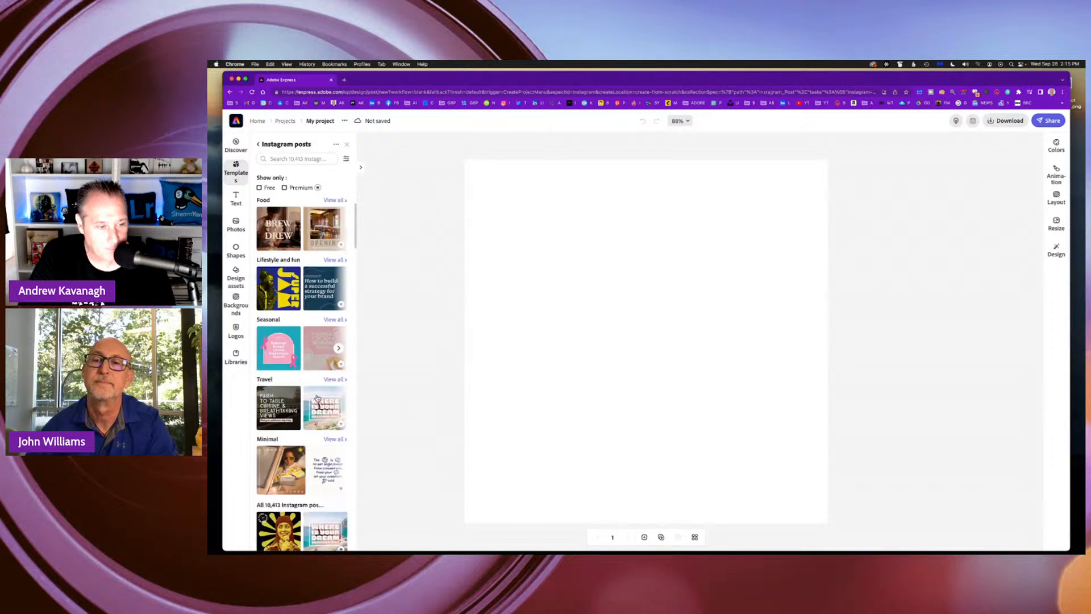
scroll(306, 402, "down", 4)
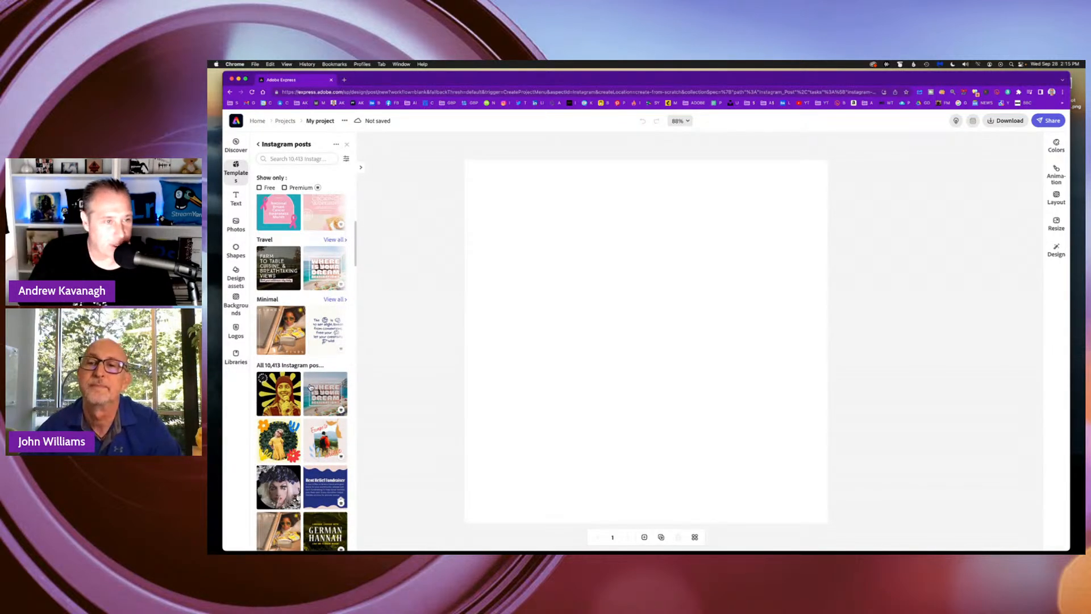
scroll(334, 350, "down", 6)
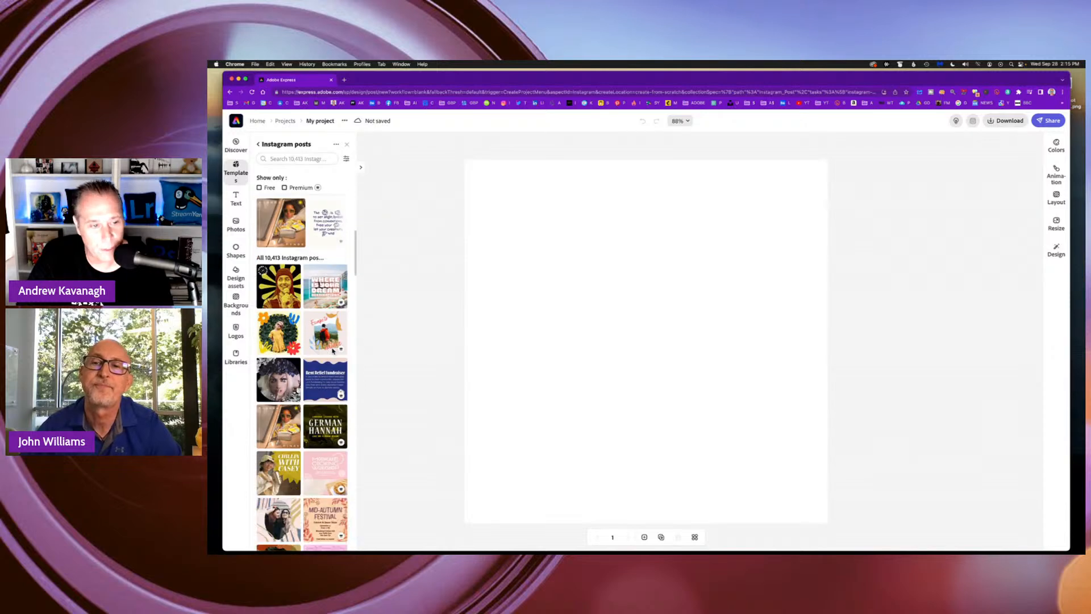
scroll(333, 352, "down", 5)
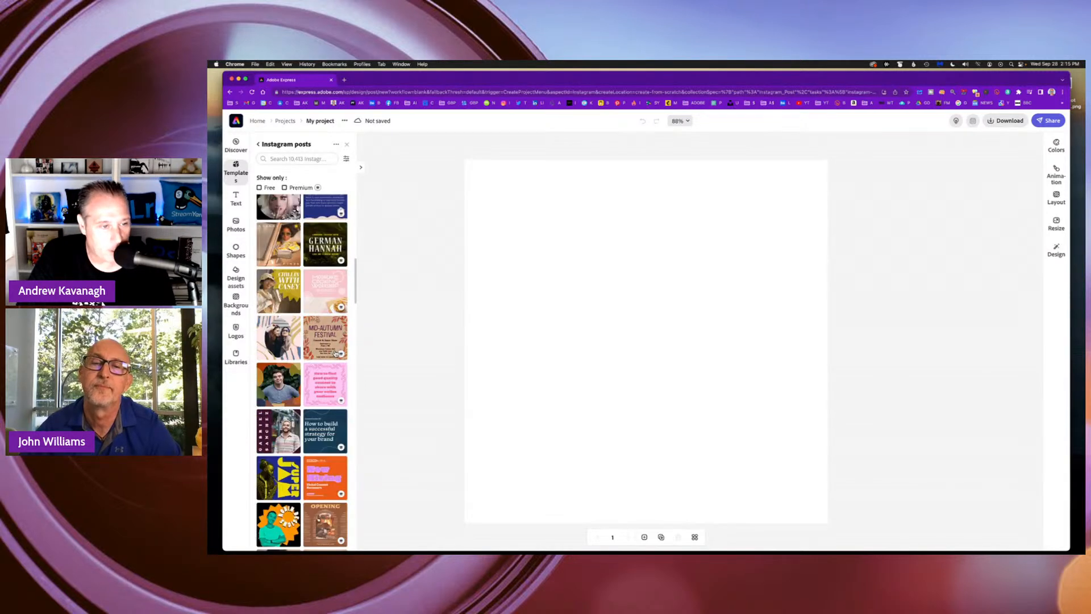
scroll(336, 354, "down", 7)
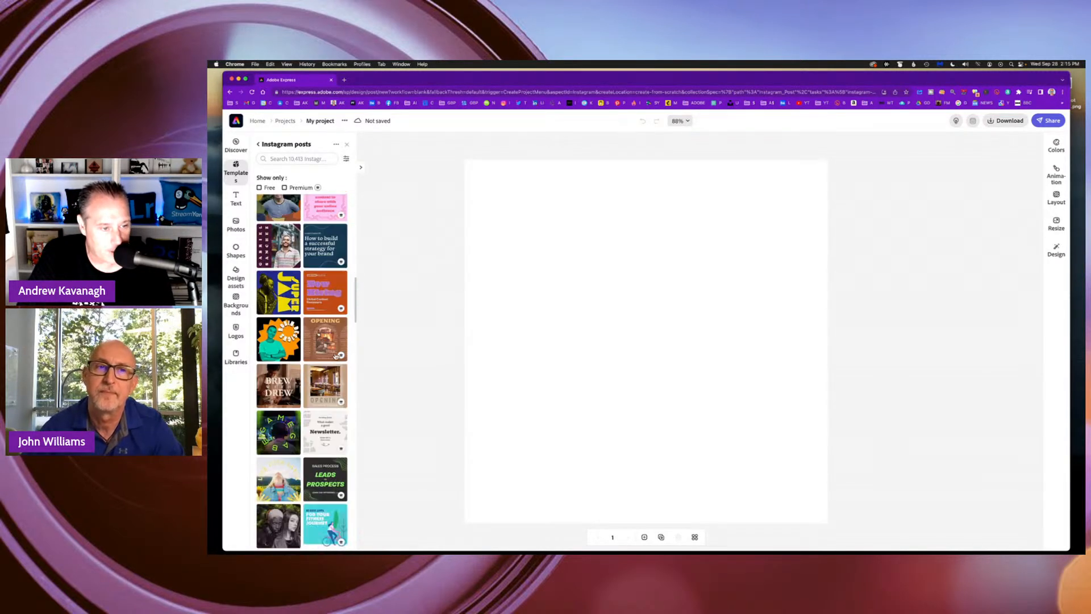
scroll(335, 356, "down", 3)
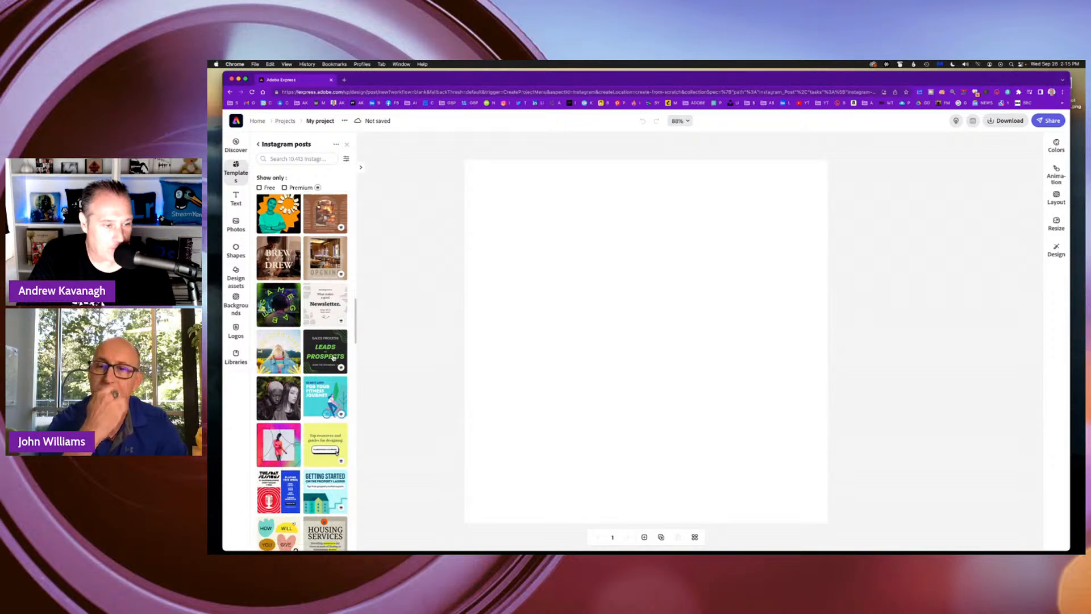
scroll(323, 372, "down", 1)
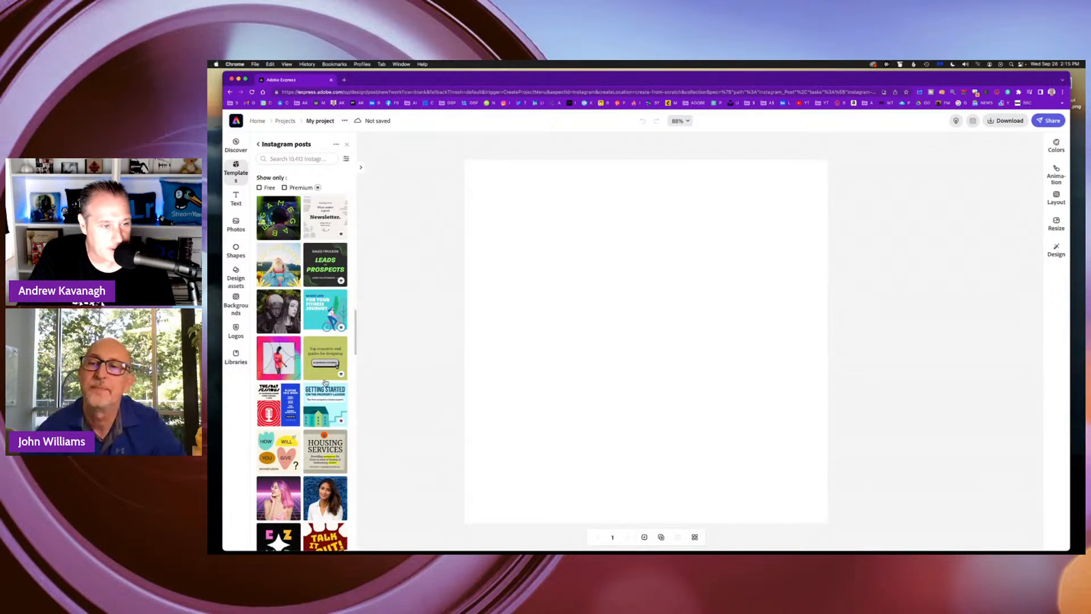
scroll(330, 453, "down", 3)
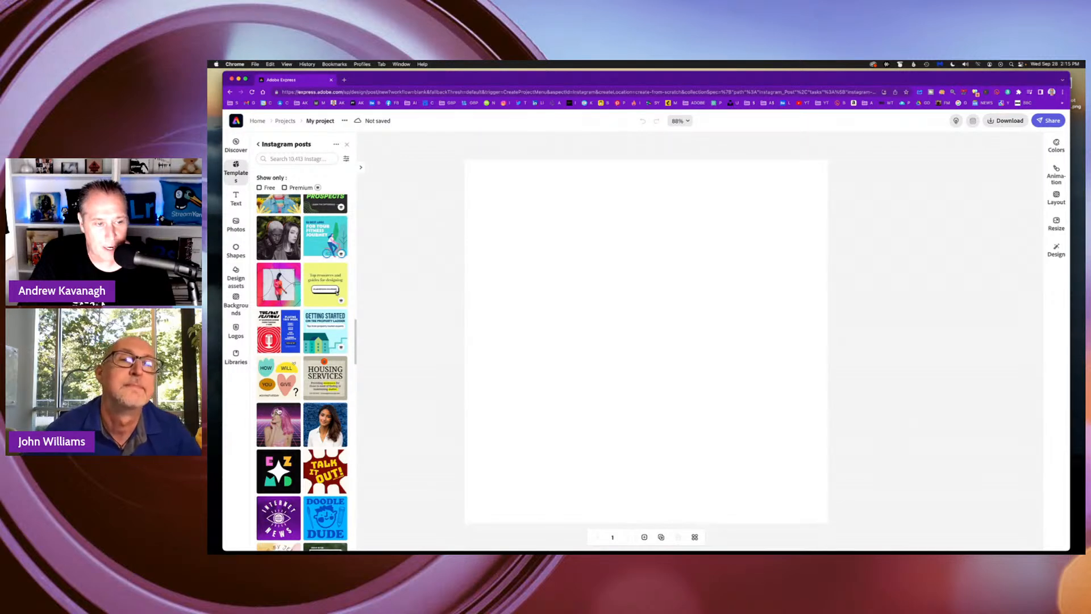
scroll(340, 444, "down", 3)
scroll(341, 442, "down", 4)
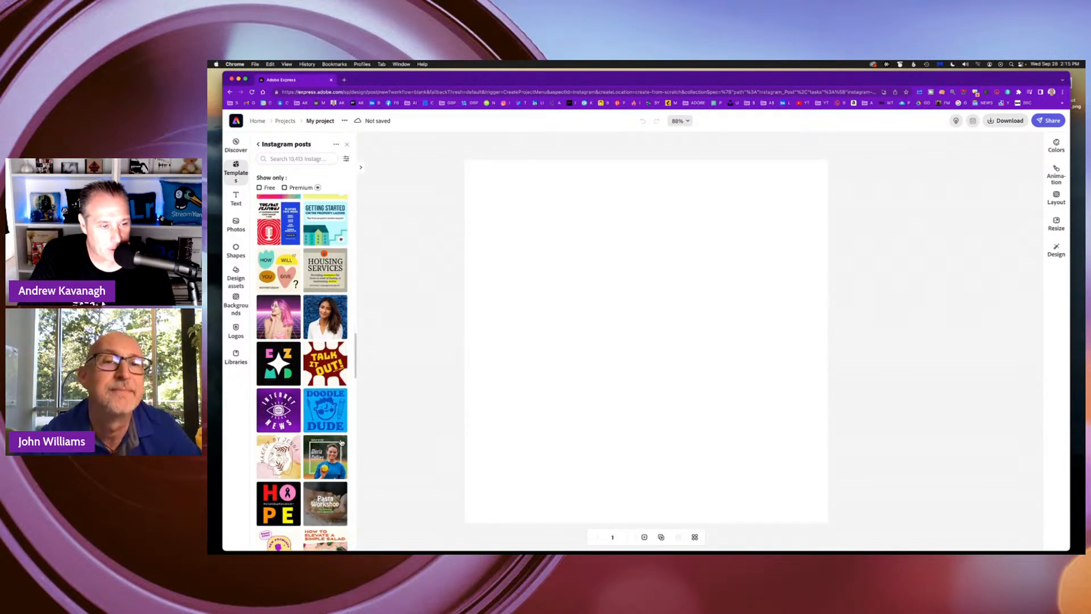
scroll(345, 441, "down", 5)
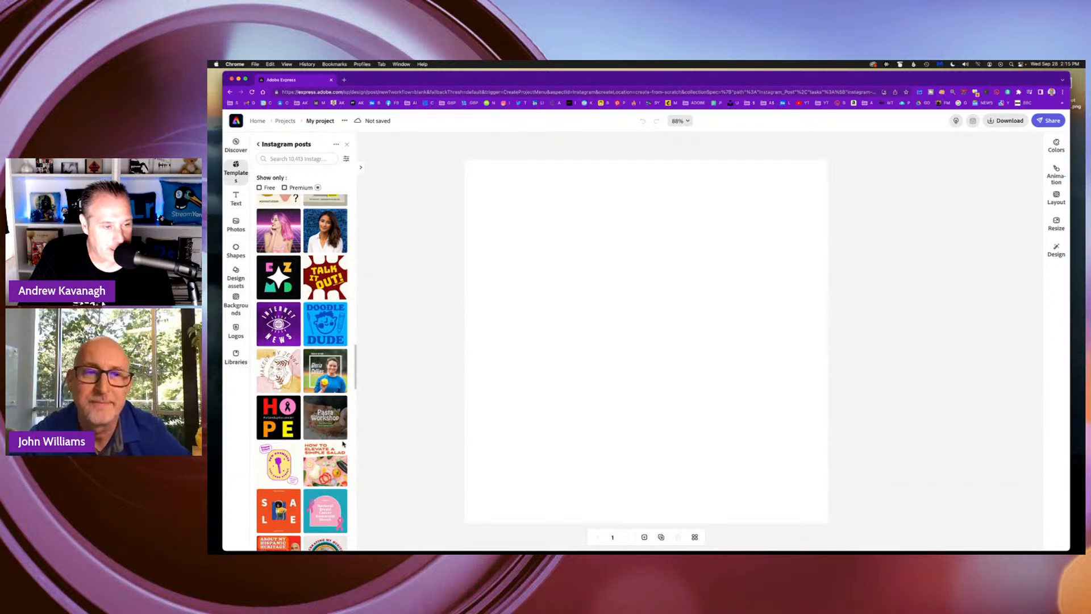
scroll(342, 446, "down", 1)
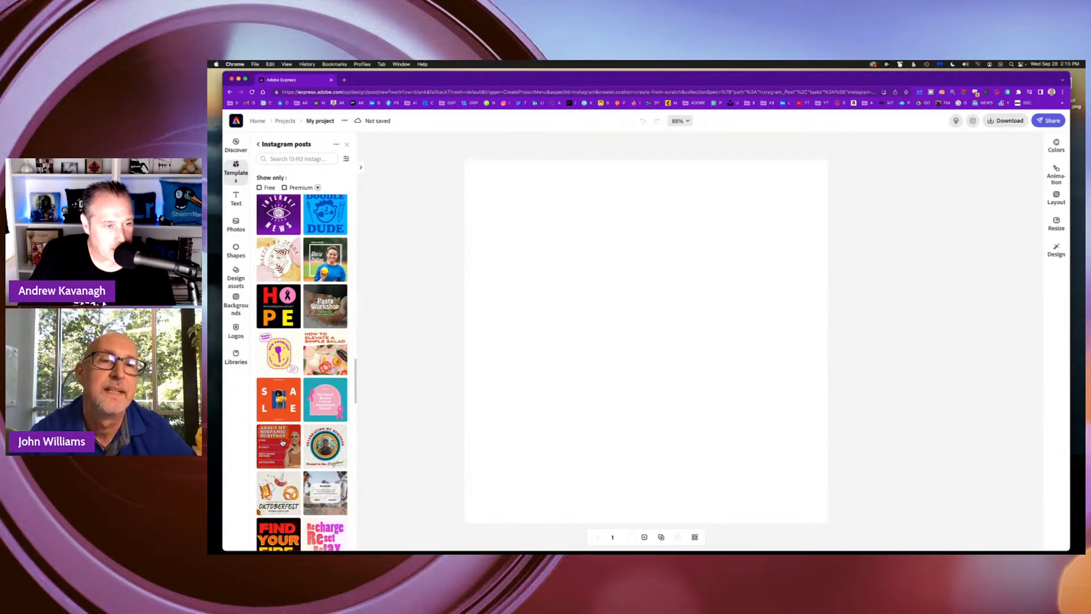
scroll(325, 439, "down", 10)
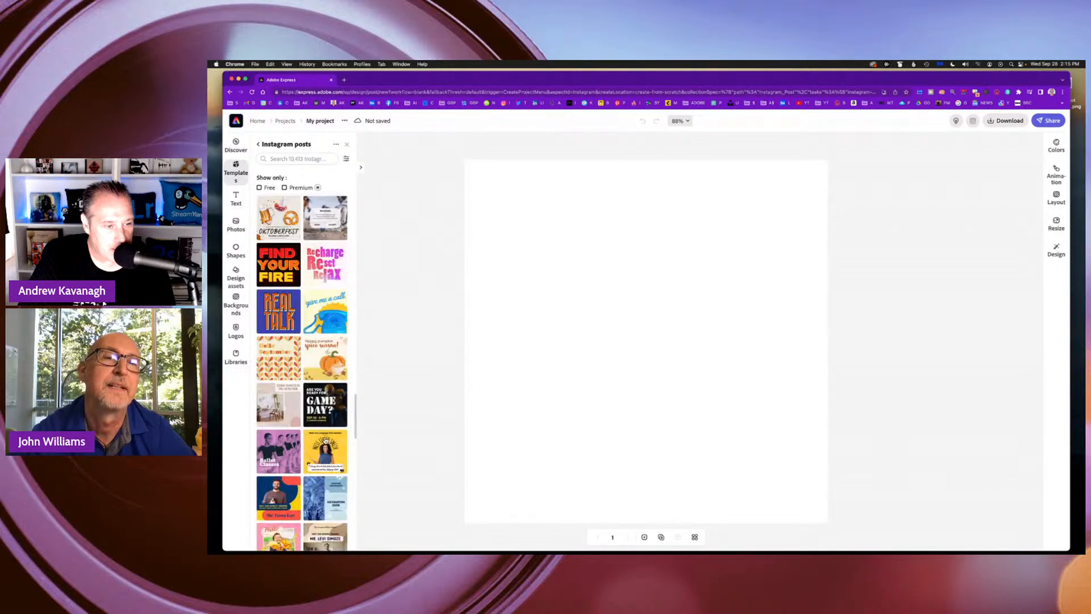
scroll(309, 449, "down", 1)
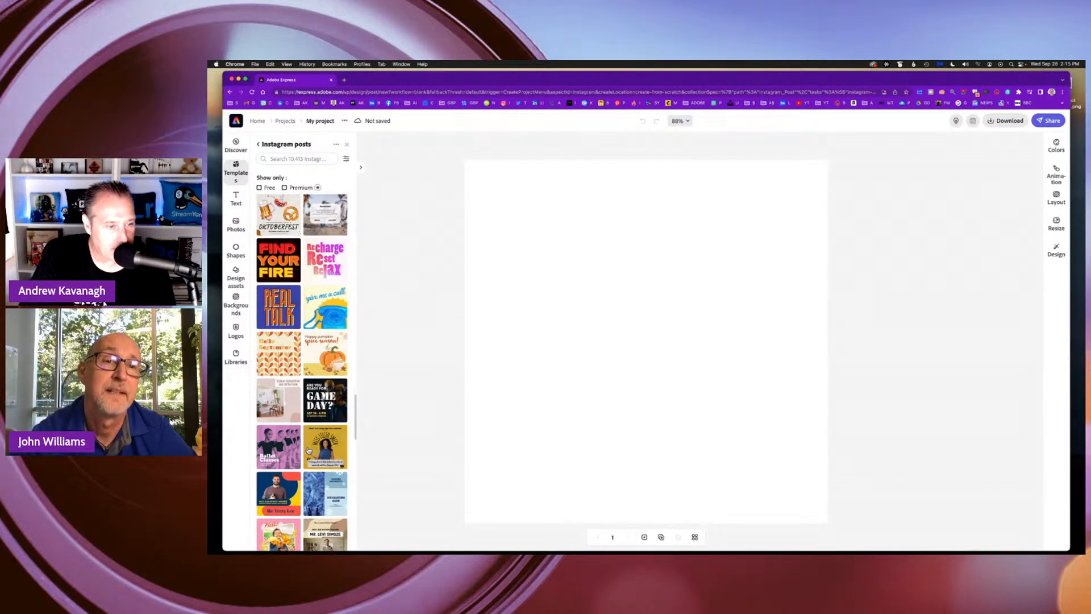
left_click(280, 451)
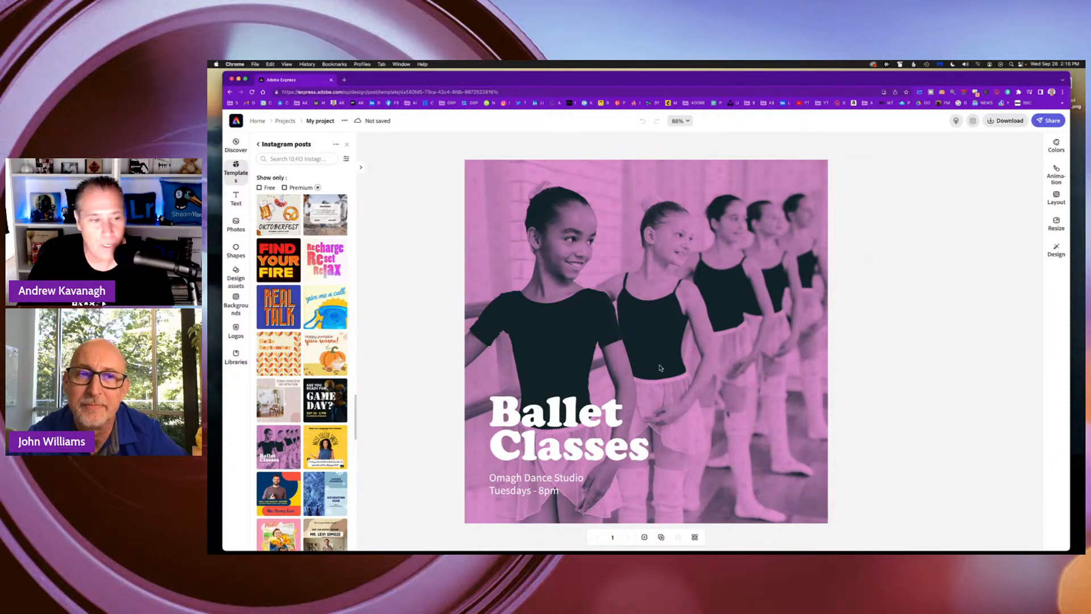
Expand the layer stack, select the Ballet Classes title layer, and move the title to the upper part of the design.
left_click(706, 363)
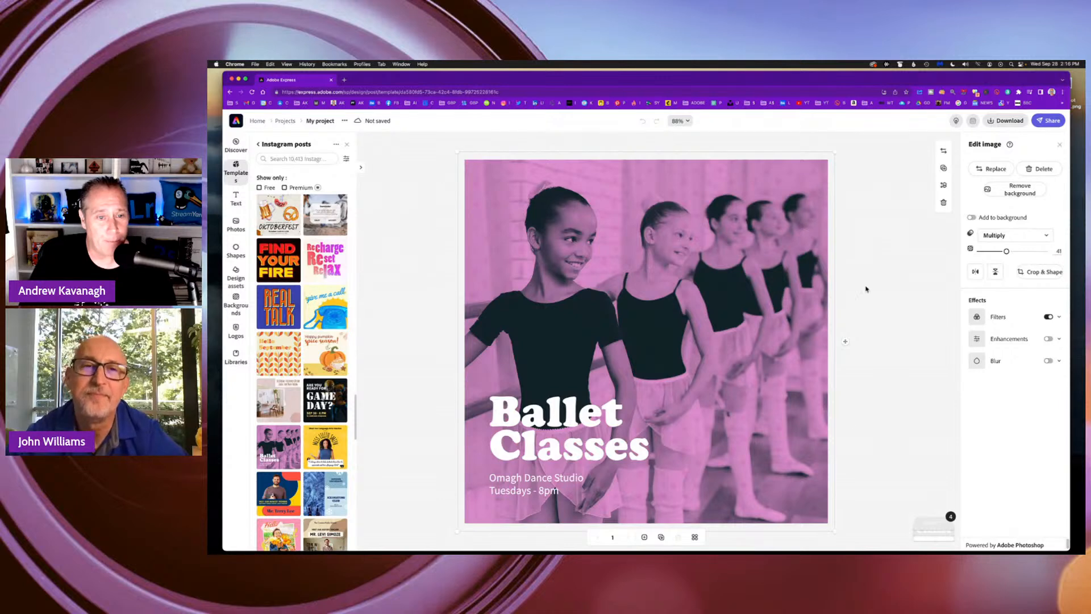
left_click(939, 529)
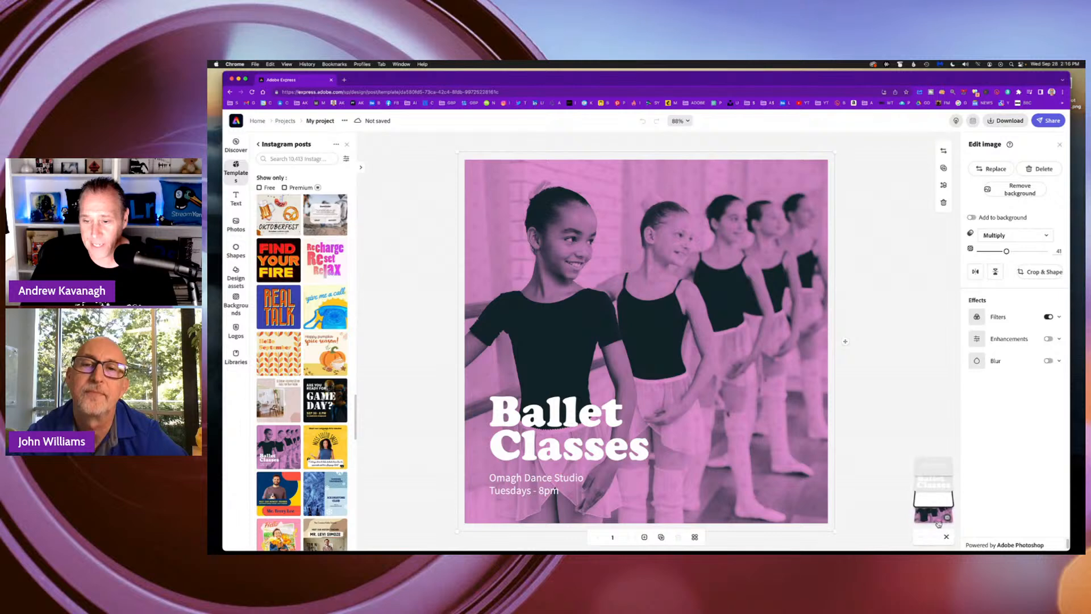
left_click(934, 482)
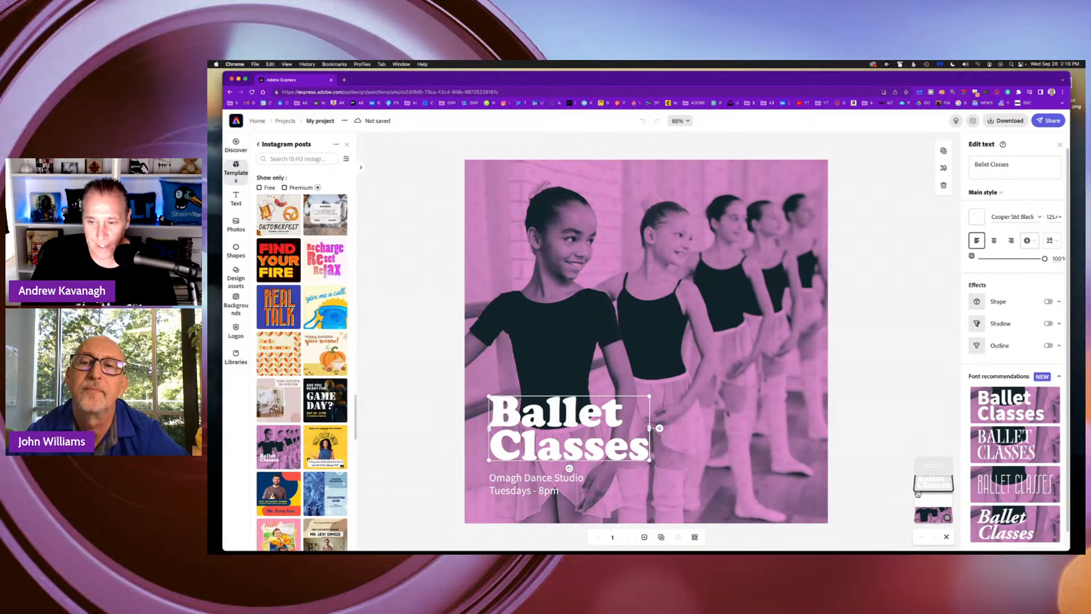
left_click_drag(563, 424, 589, 203)
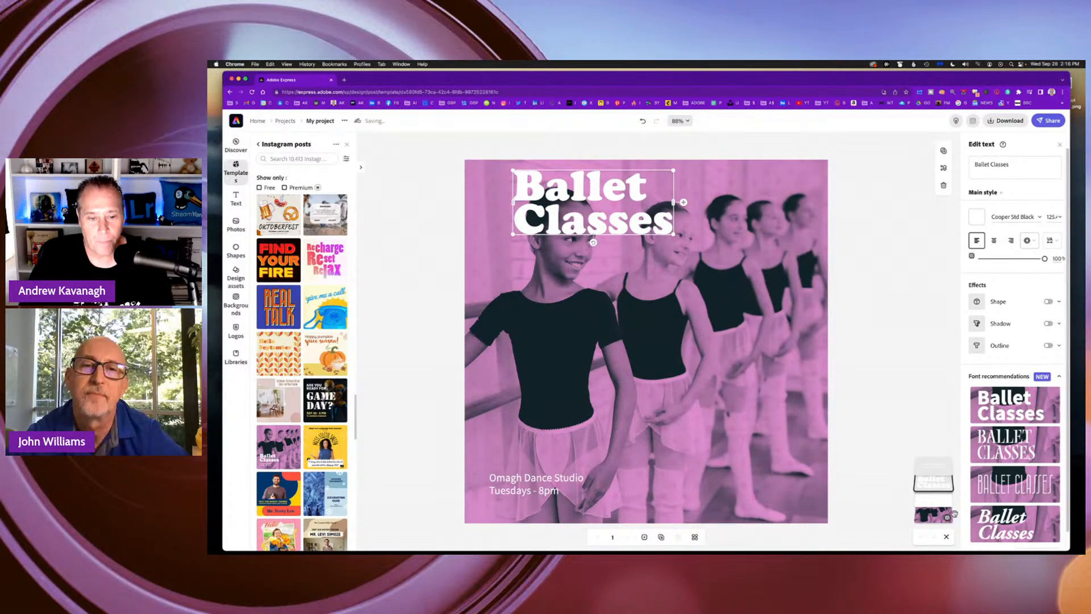
Select the Omagh Dance Studio text layer and move it directly beneath the Ballet Classes title.
left_click(933, 502)
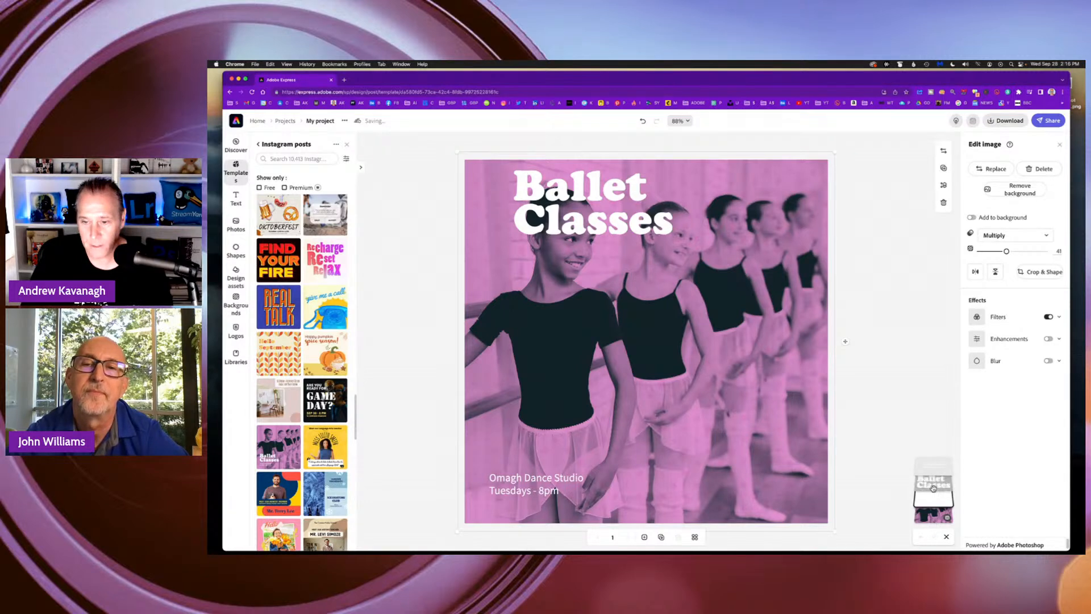
left_click(933, 468)
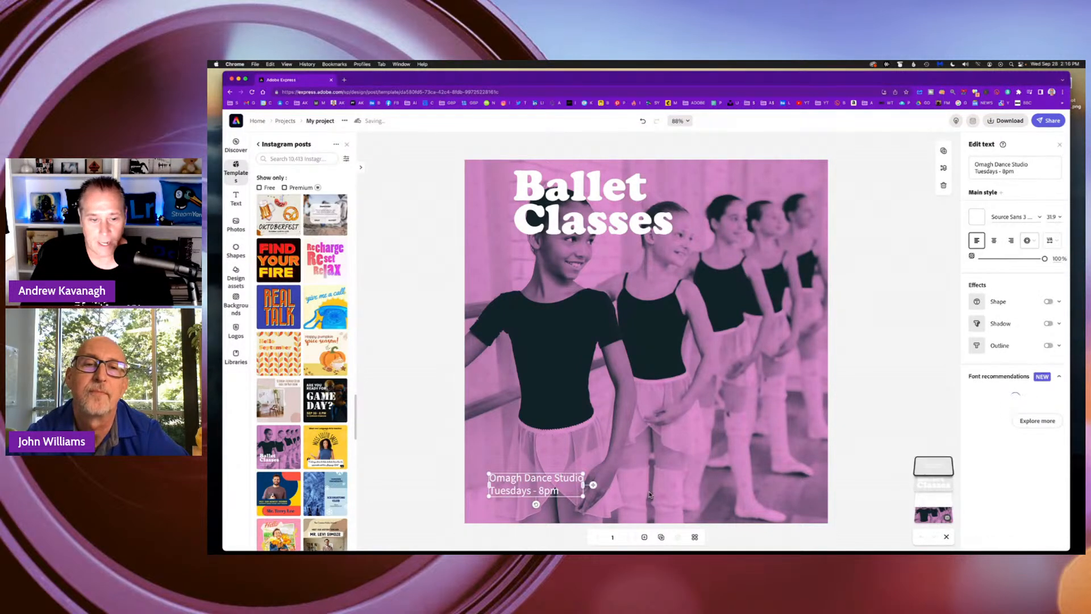
left_click_drag(545, 487, 580, 261)
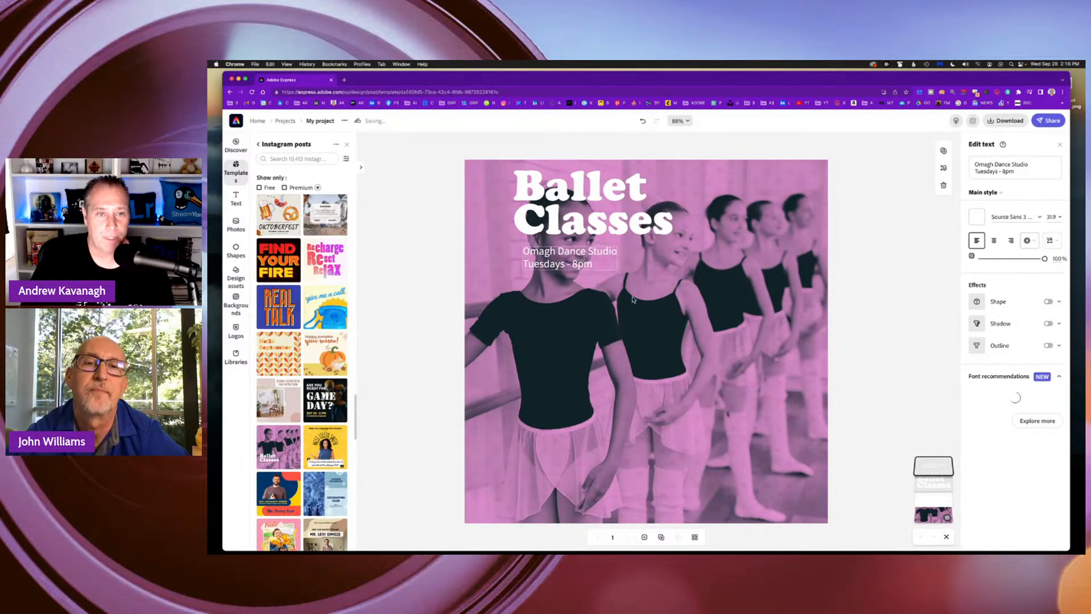
Delete the Multiply-blended overlay photo of the dancers and select the background photo beneath it.
left_click(769, 324)
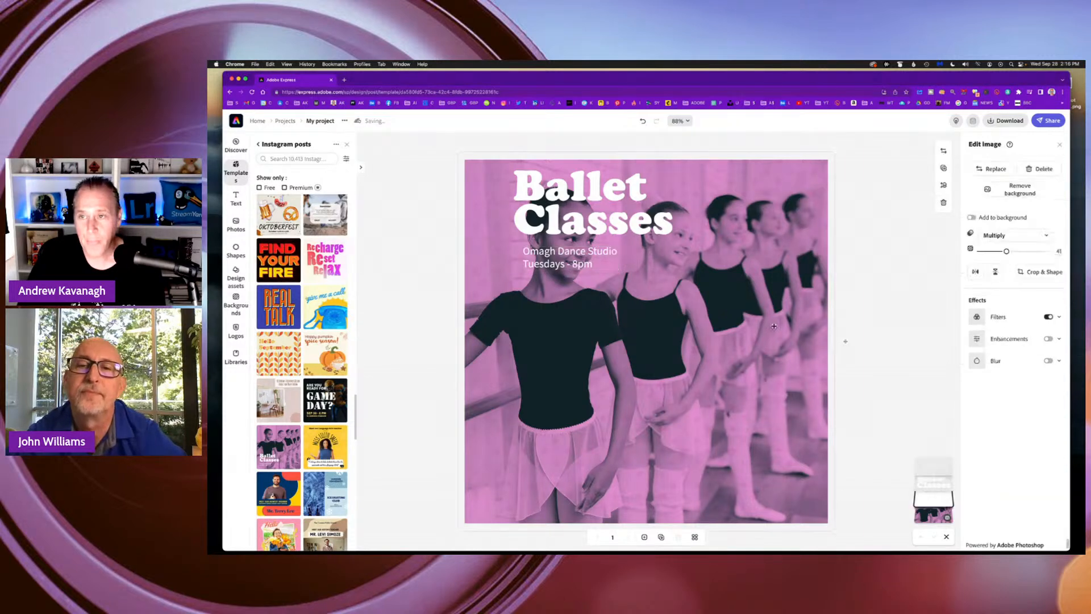
left_click(992, 169)
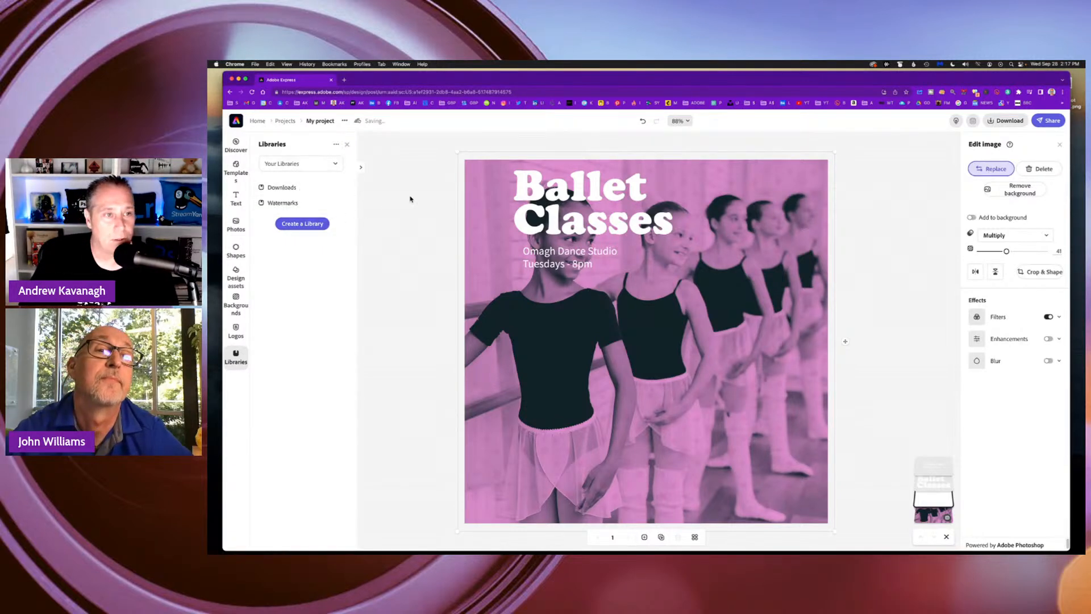
left_click(1033, 170)
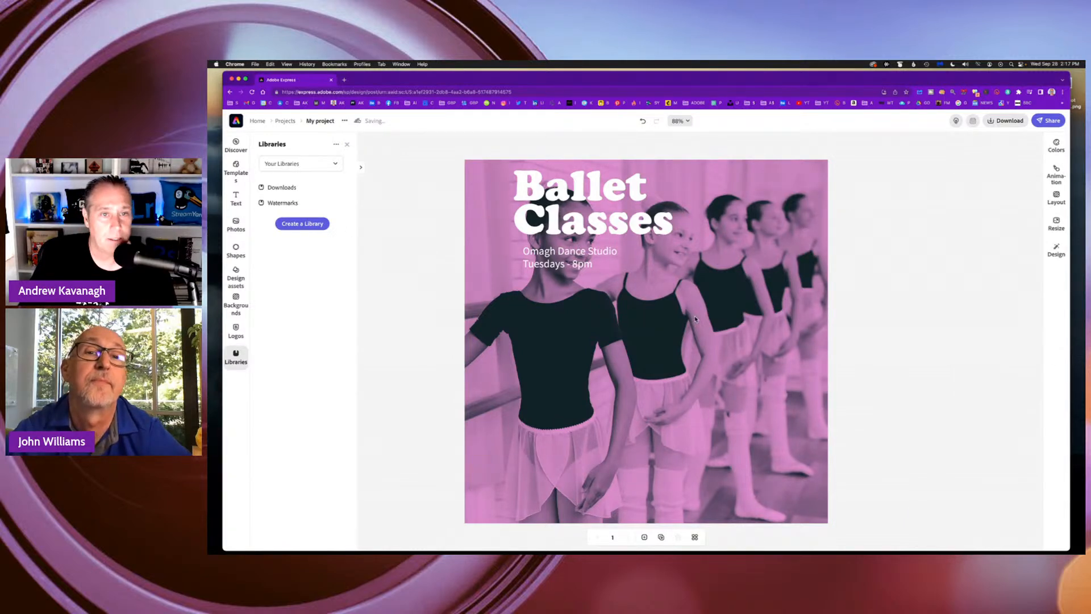
left_click(716, 337)
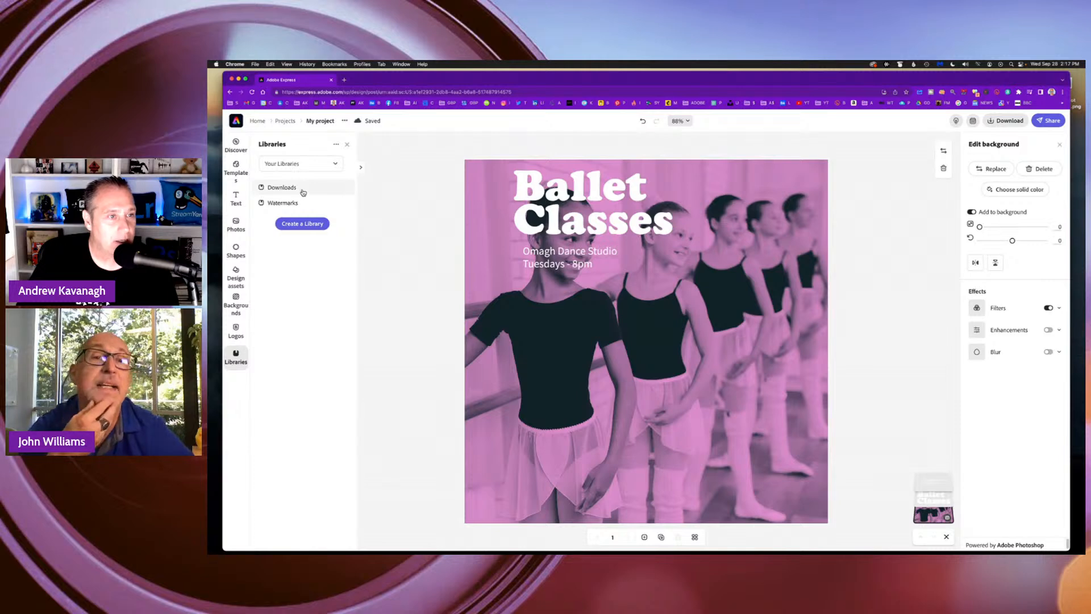
Expand the Instagram post template gallery and create a new project from the Pasta Workshop template.
left_click(363, 169)
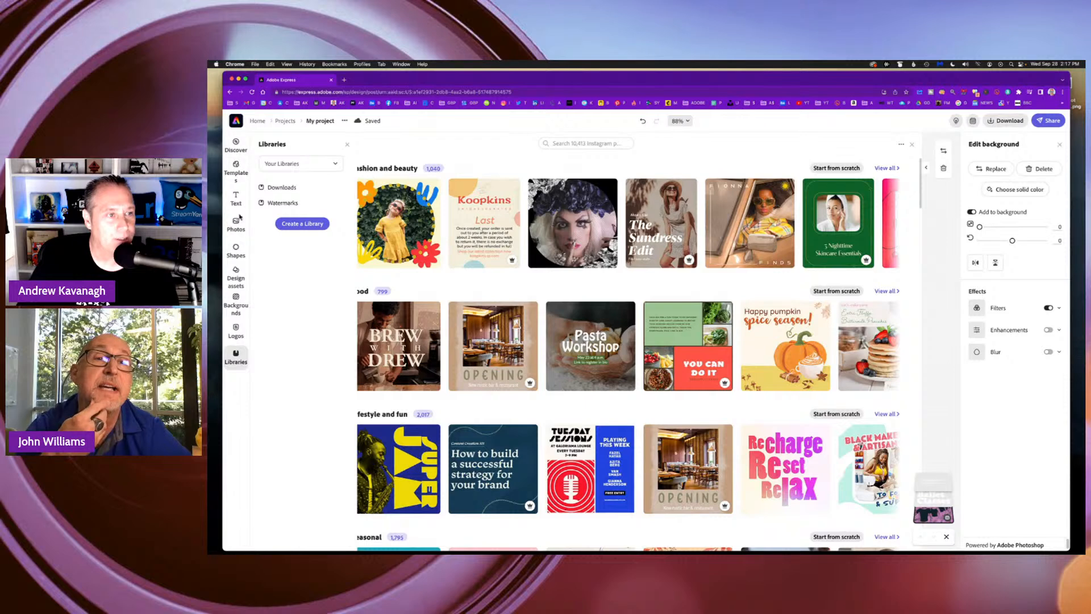
left_click(236, 145)
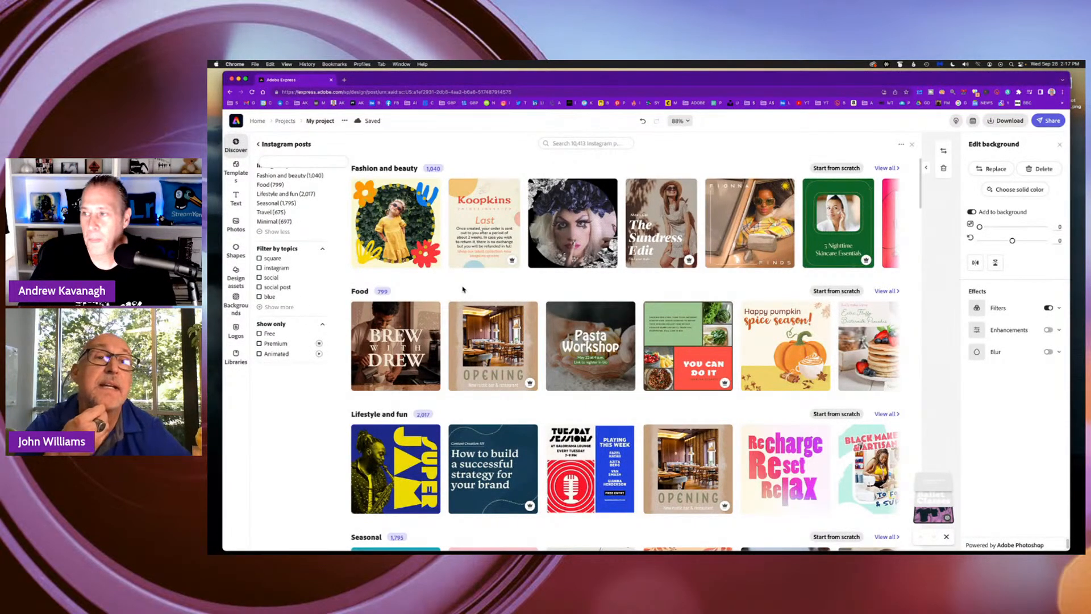
scroll(398, 228, "down", 2)
scroll(398, 227, "up", 2)
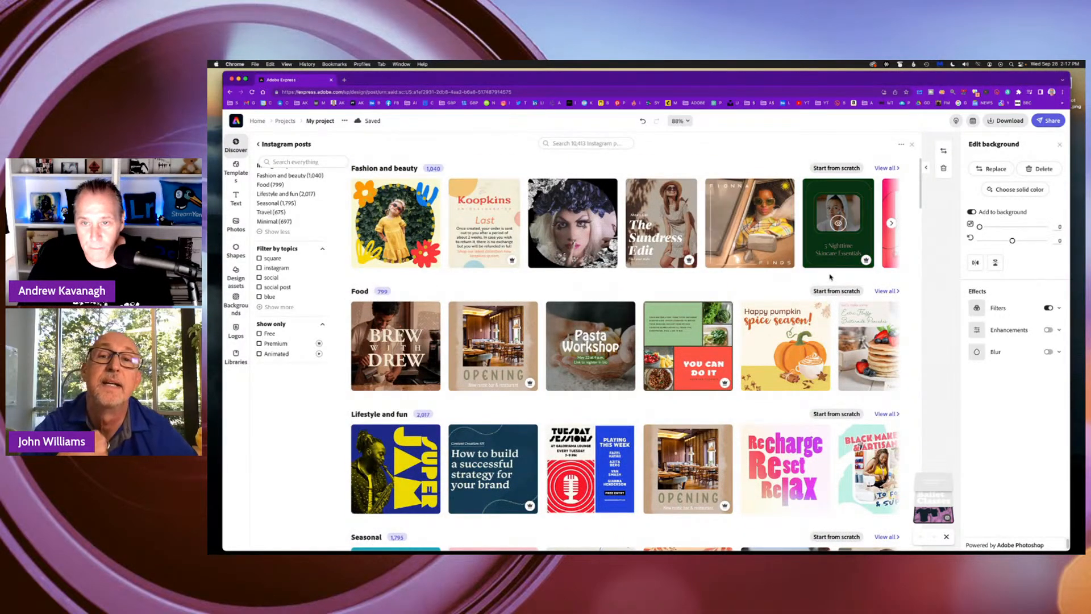
left_click(610, 347)
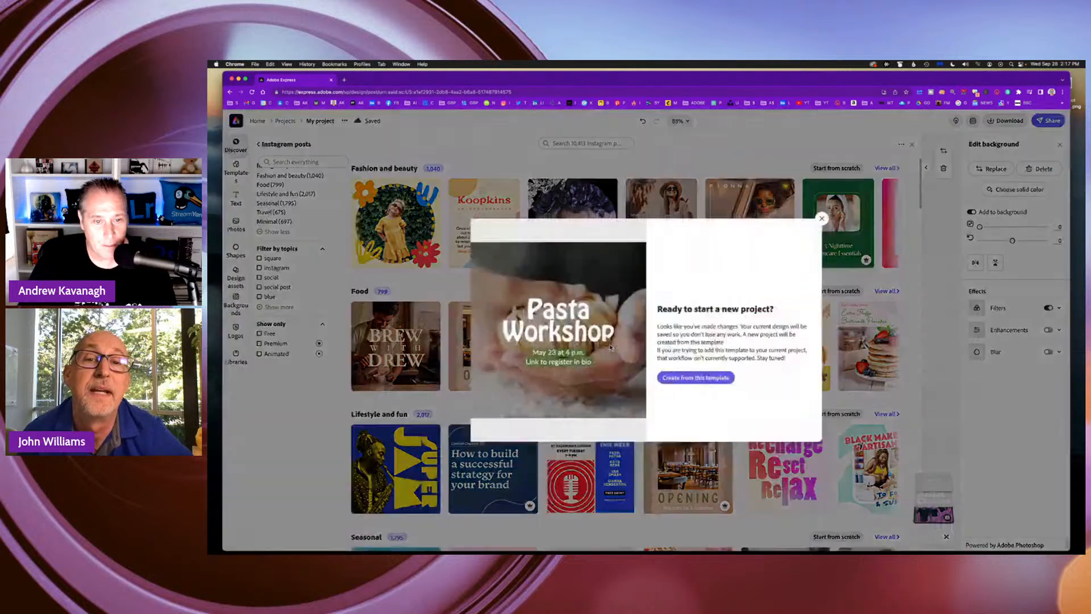
left_click(712, 378)
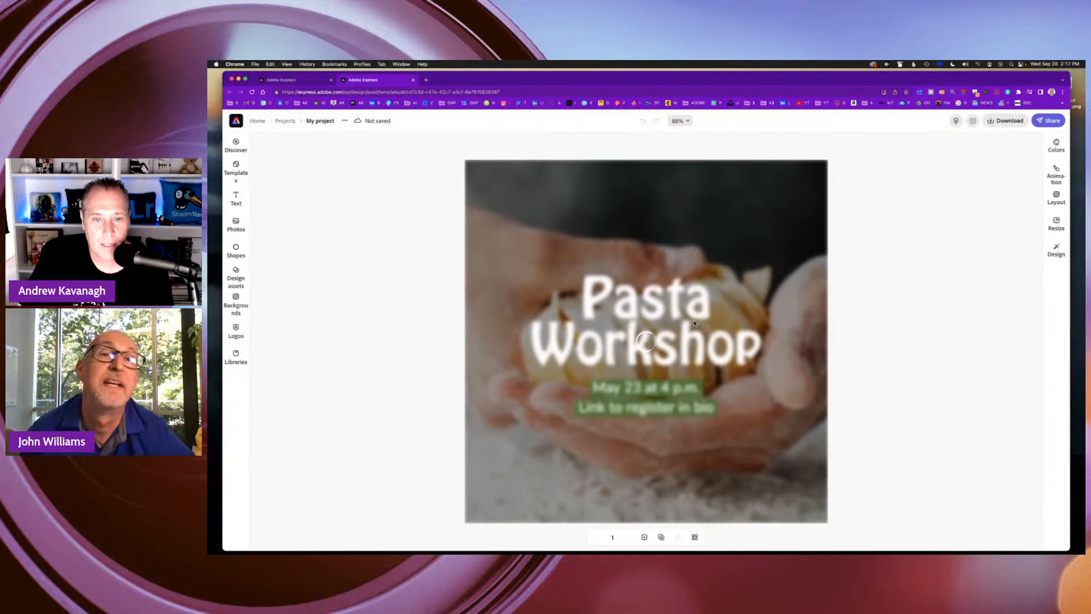
Delete the pasta background photo and replace it with the Watching-Time-Digital JPG uploaded from the ADOBE EXPRESS folder.
left_click(788, 262)
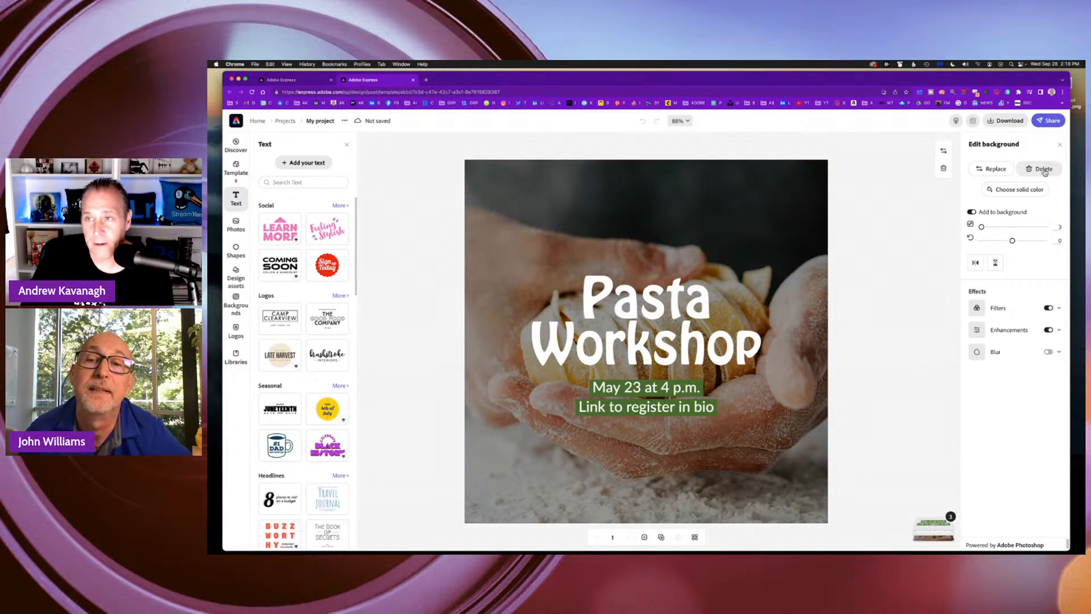
left_click(1042, 170)
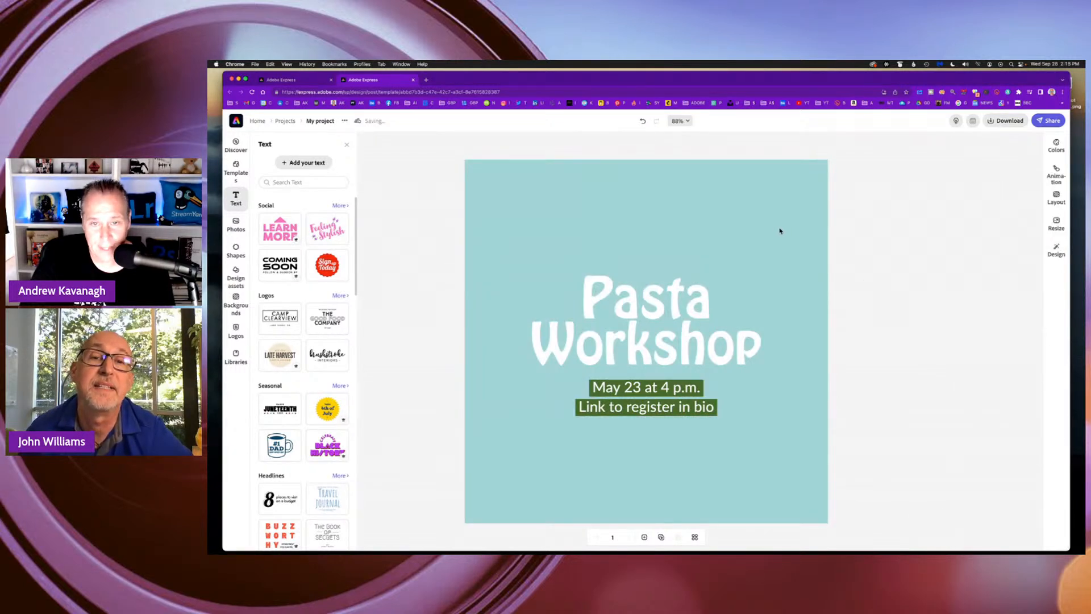
left_click(781, 235)
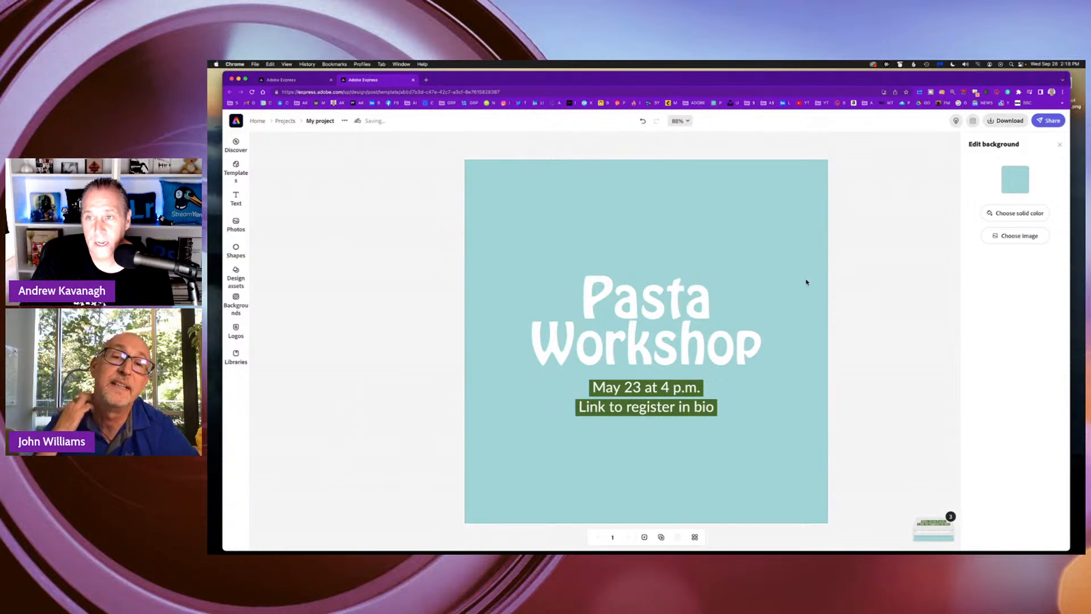
left_click(1006, 236)
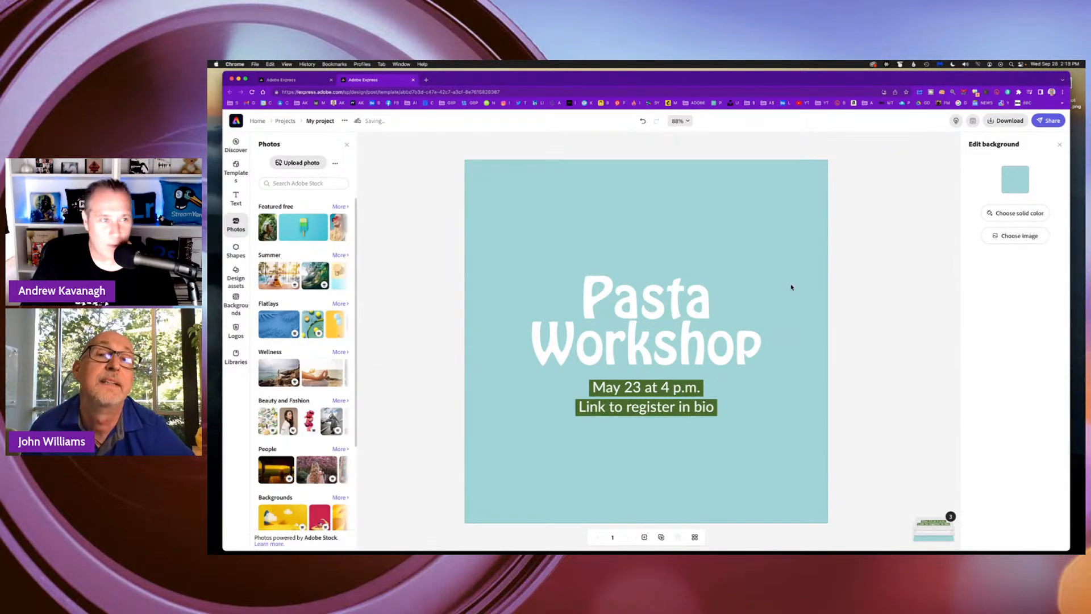
left_click(295, 164)
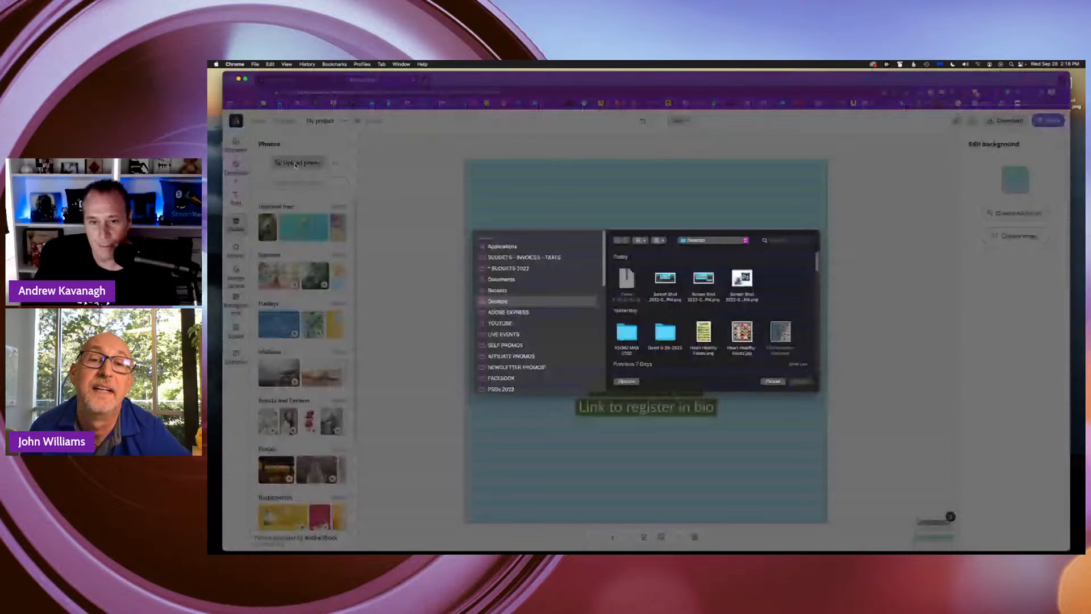
left_click(508, 312)
left_click(607, 288)
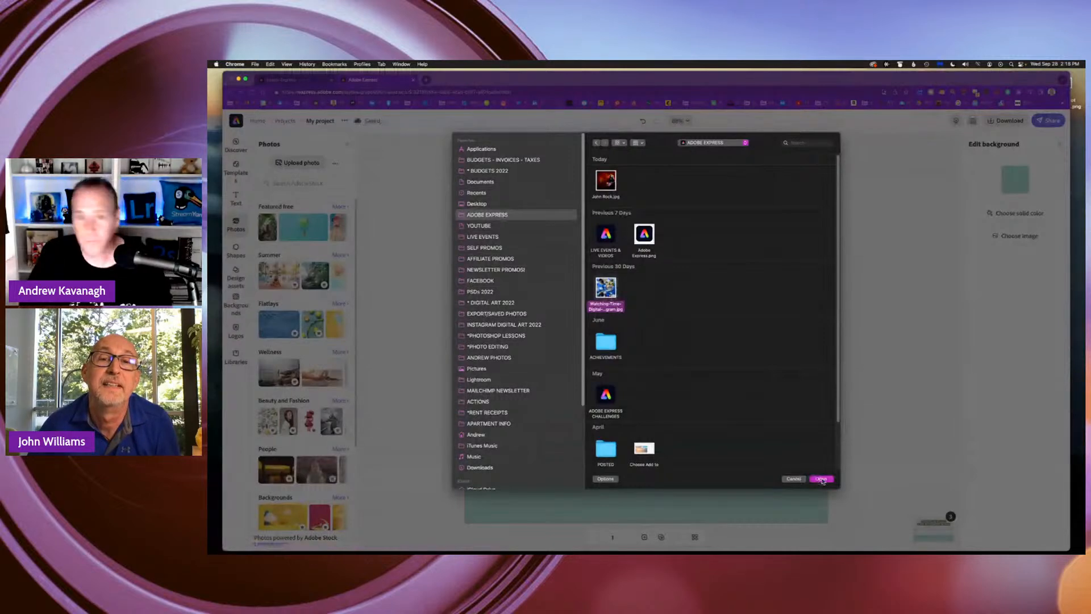
left_click(821, 479)
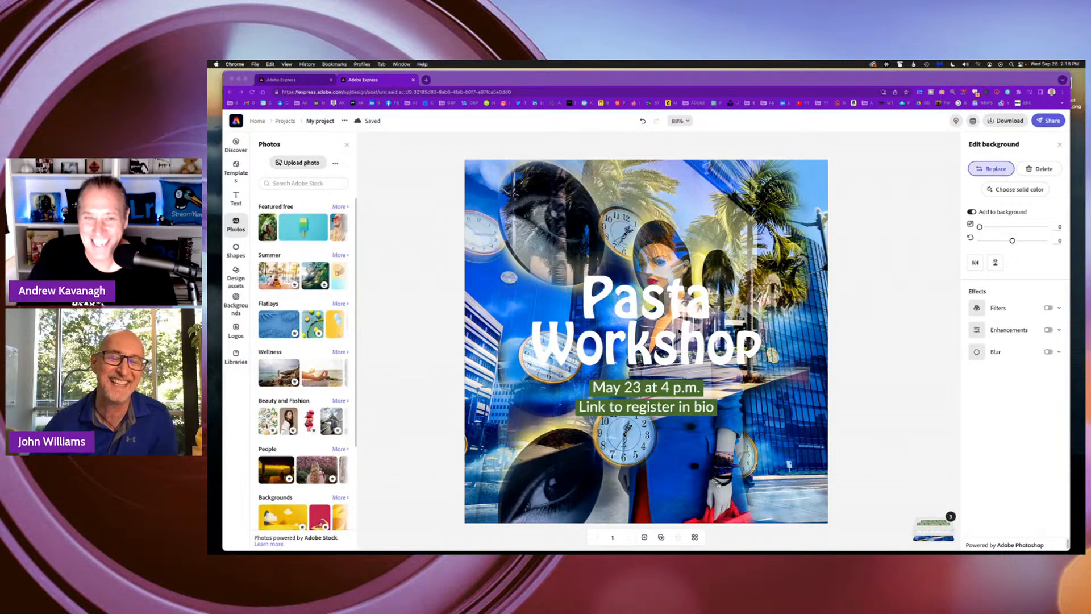
Select the Pasta Workshop title and move it up to the upper edge of the design.
left_click(695, 345)
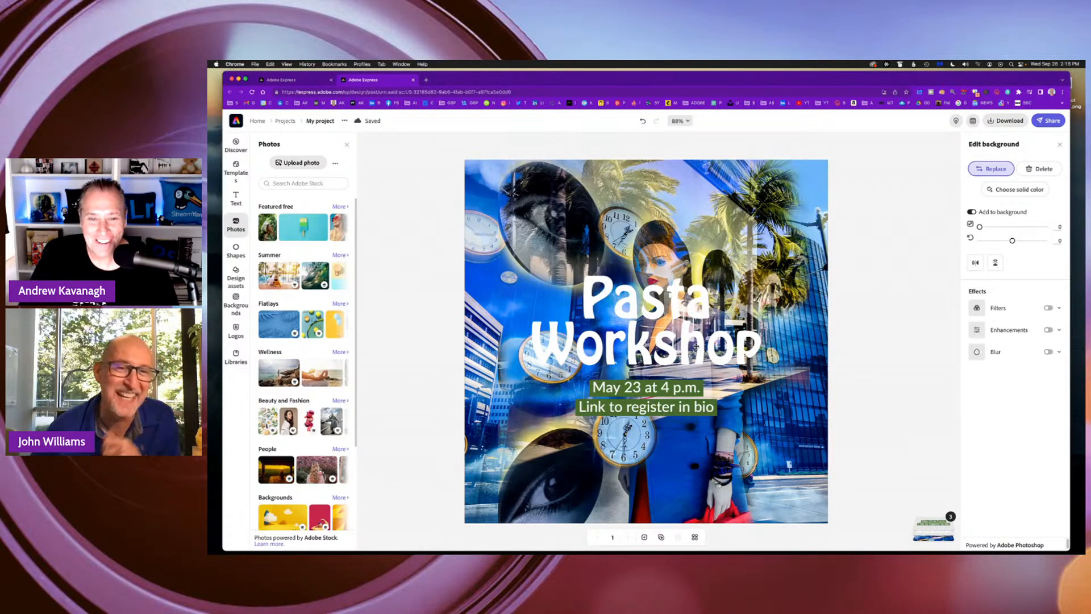
left_click(696, 345)
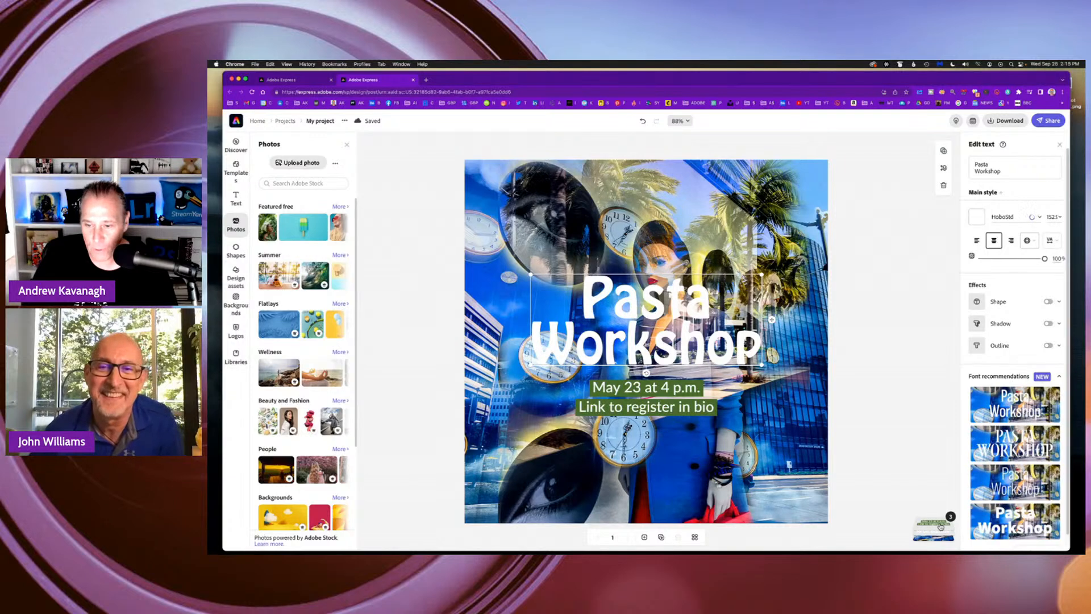
mouse_move(940, 524)
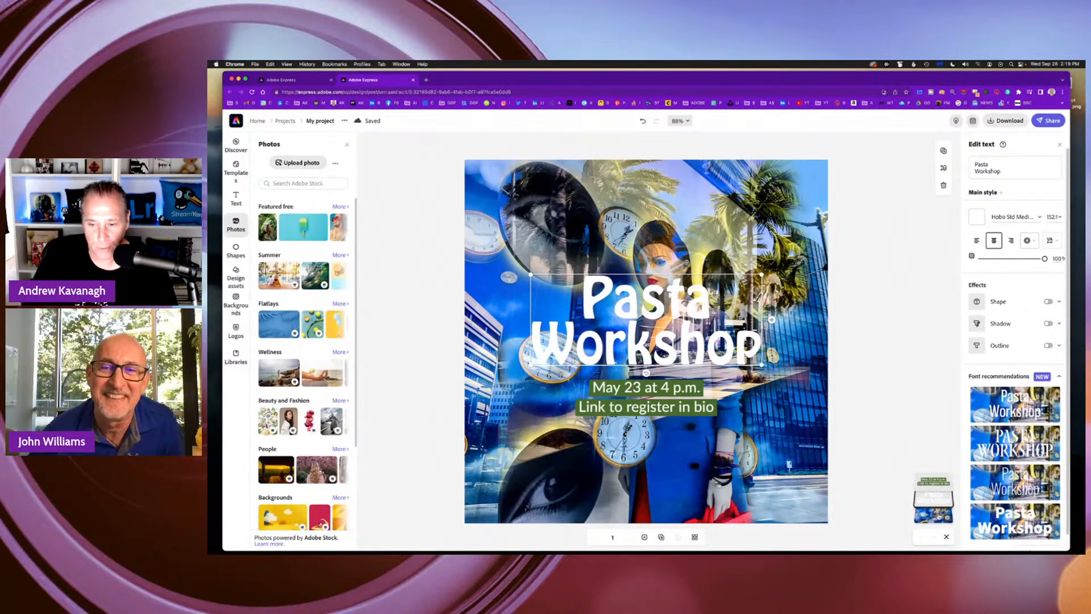
left_click_drag(672, 311, 668, 208)
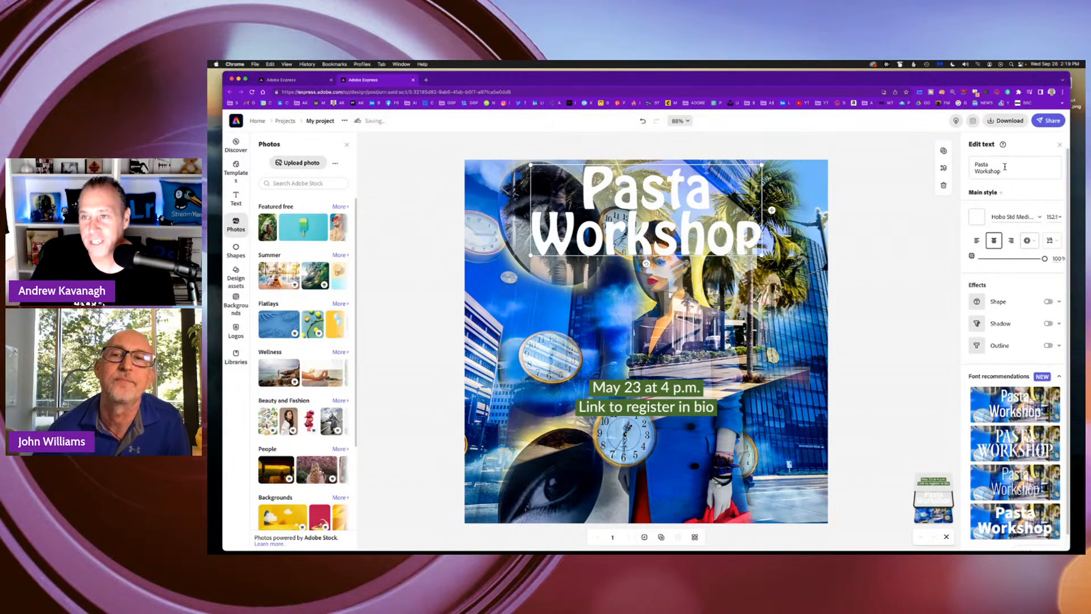
Replace the title's wording with "Time Keeps on Ticking".
left_click_drag(1004, 169, 973, 162)
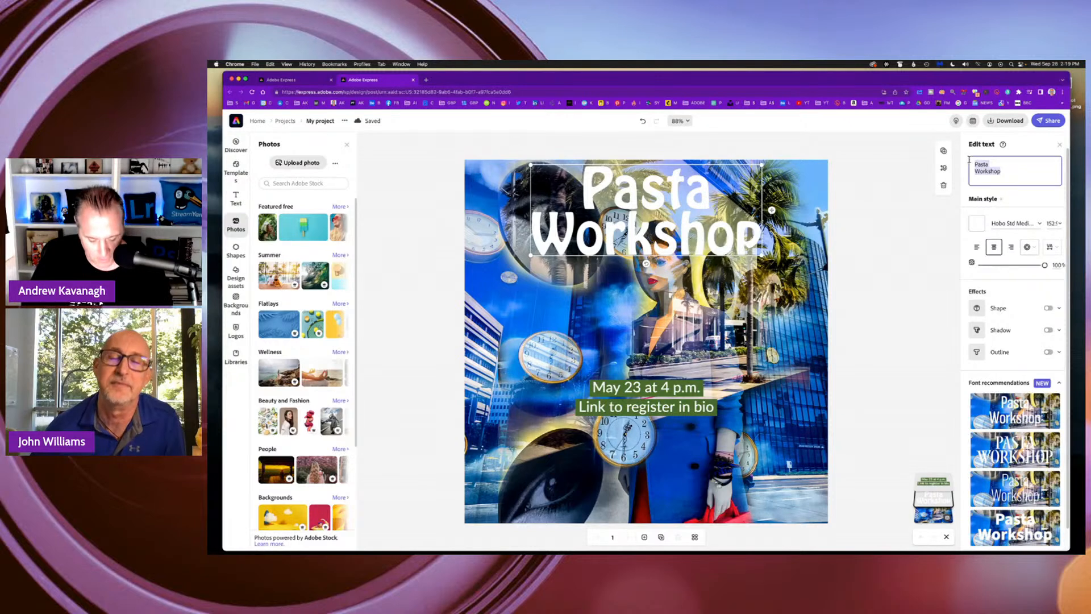
type("Time Kee")
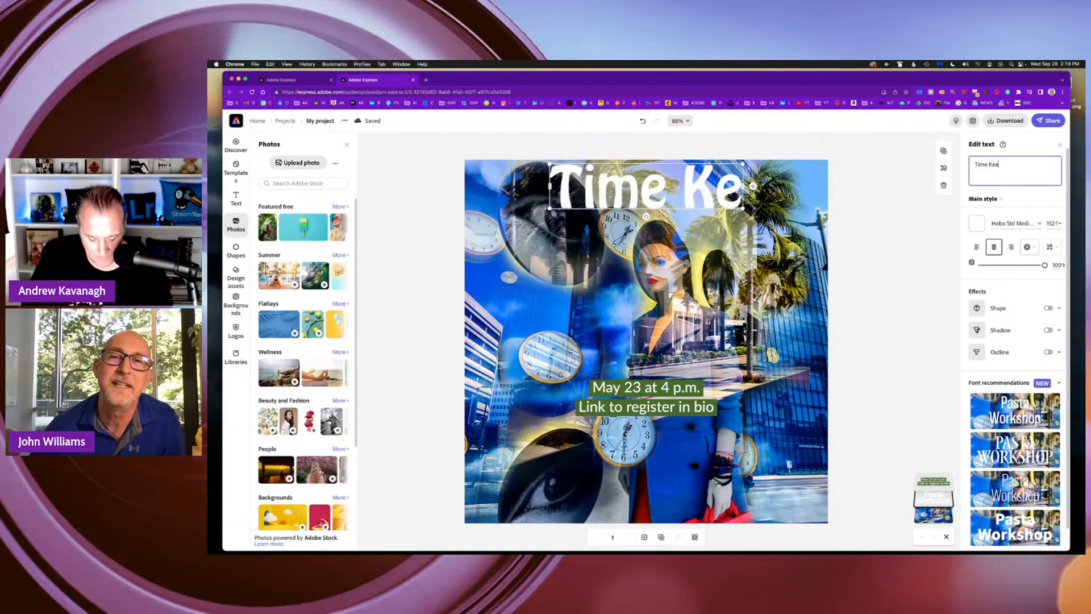
type("ps on Tic")
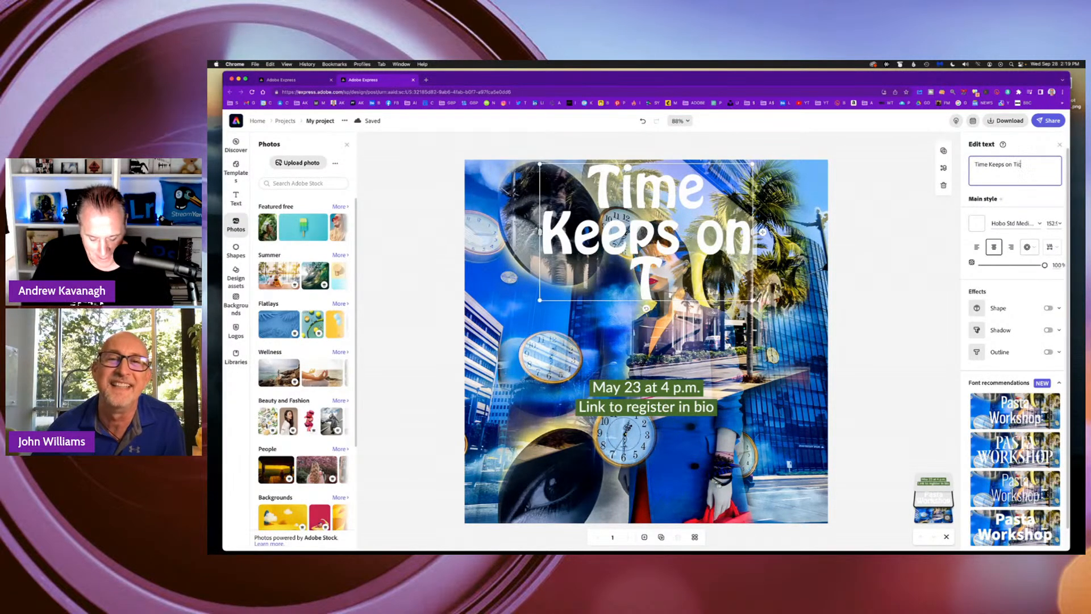
type("king")
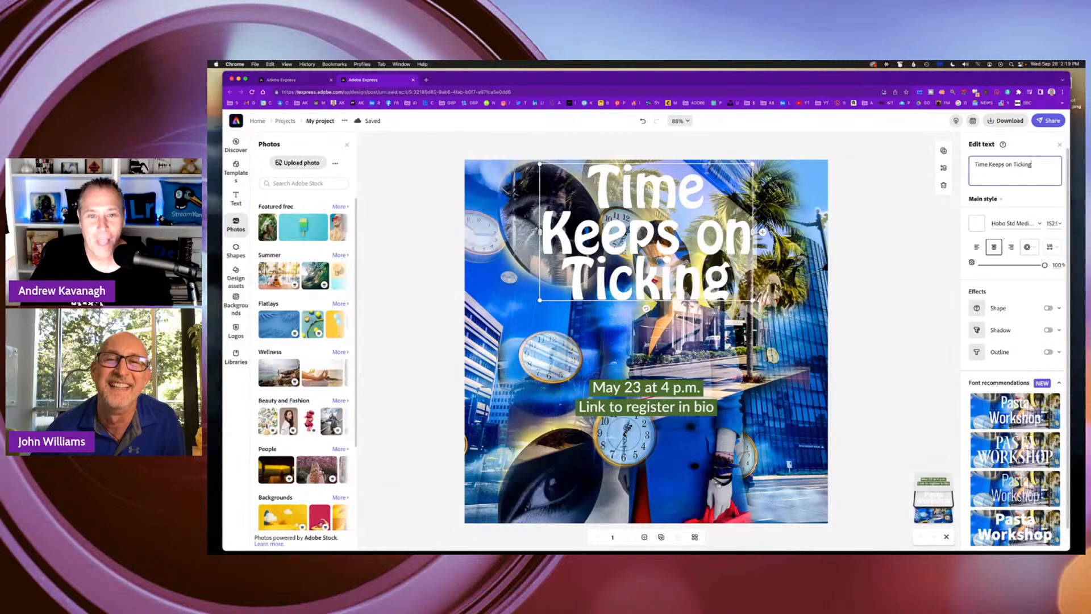
Enlarge the title to a text size of about 191.9 so it spans the design's width in two lines.
left_click_drag(753, 300, 813, 293)
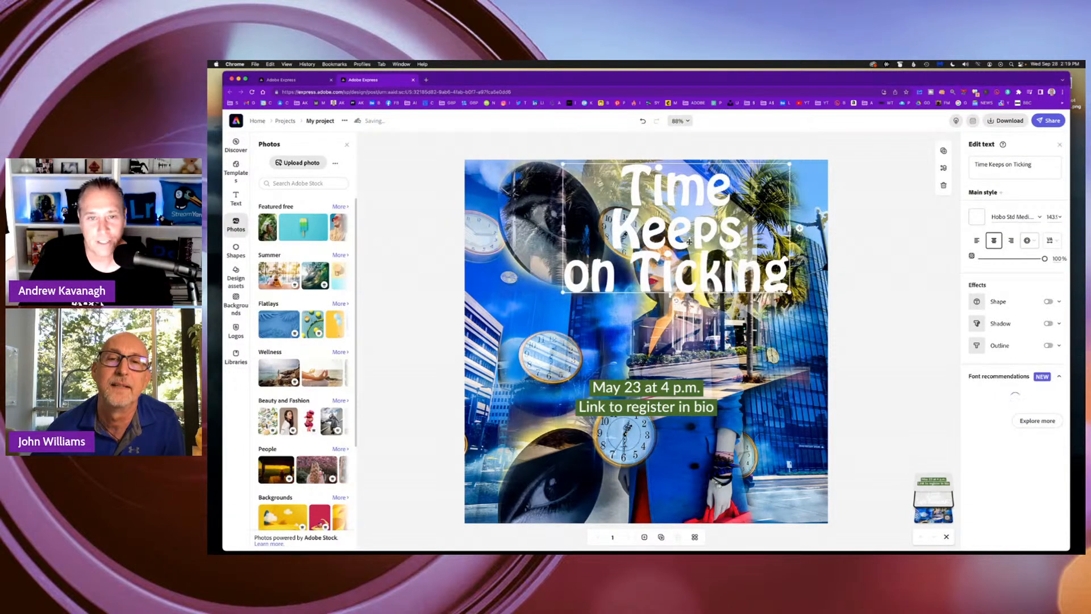
left_click_drag(687, 235, 628, 233)
left_click_drag(761, 289, 821, 277)
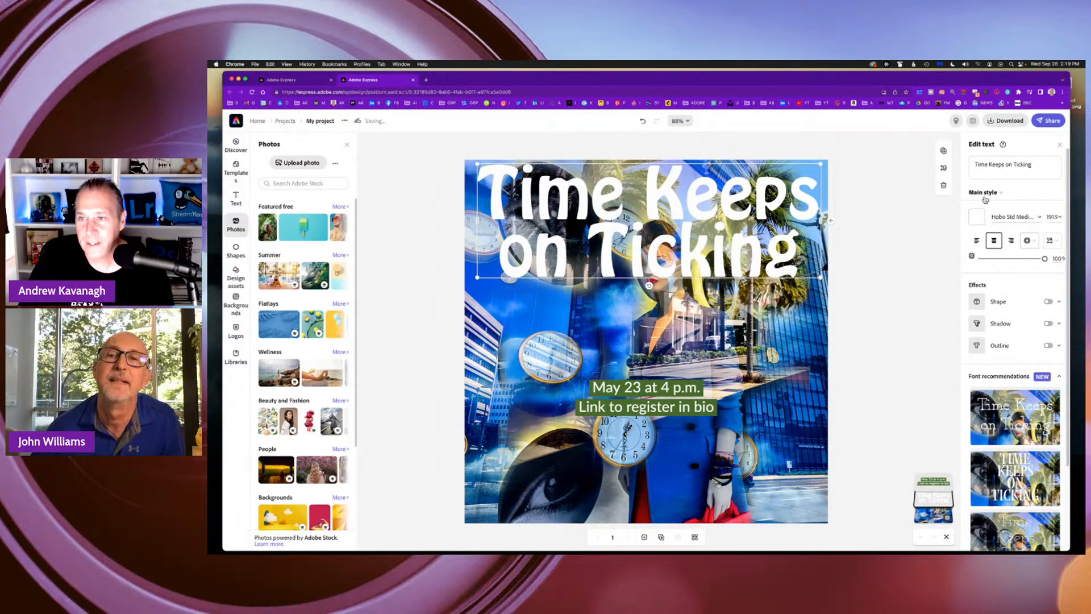
Change the title's font to Futura PT Medium and set its text size to 43.4.
left_click(1041, 218)
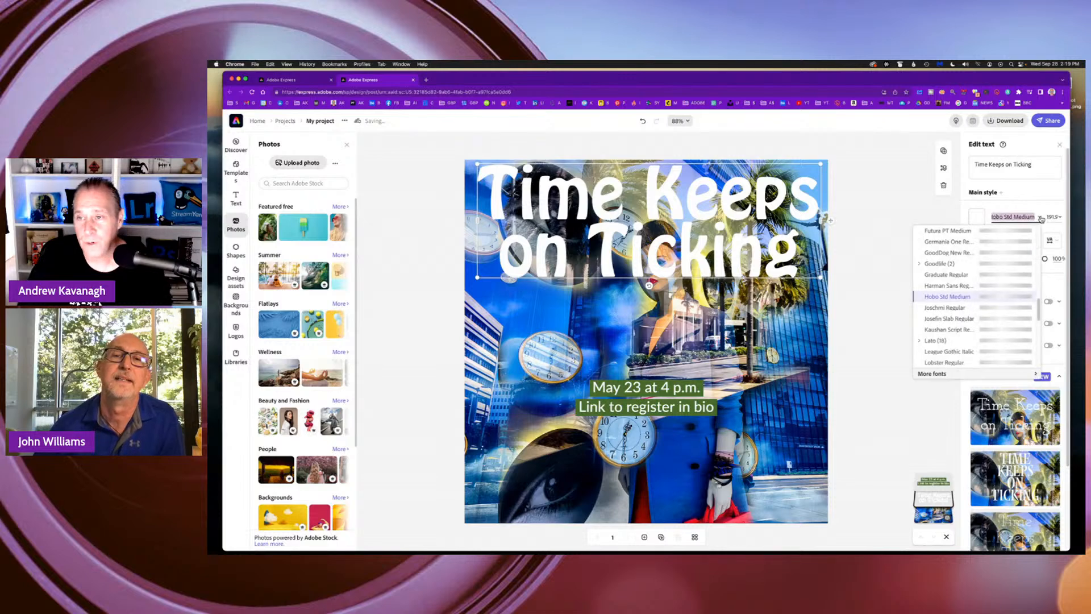
left_click(948, 231)
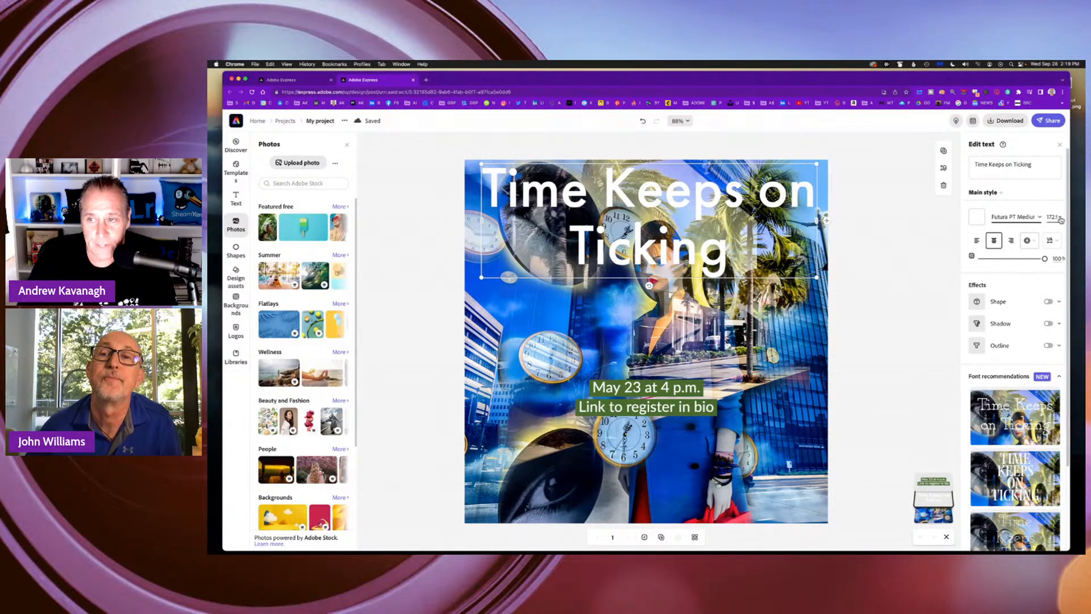
left_click(1054, 217)
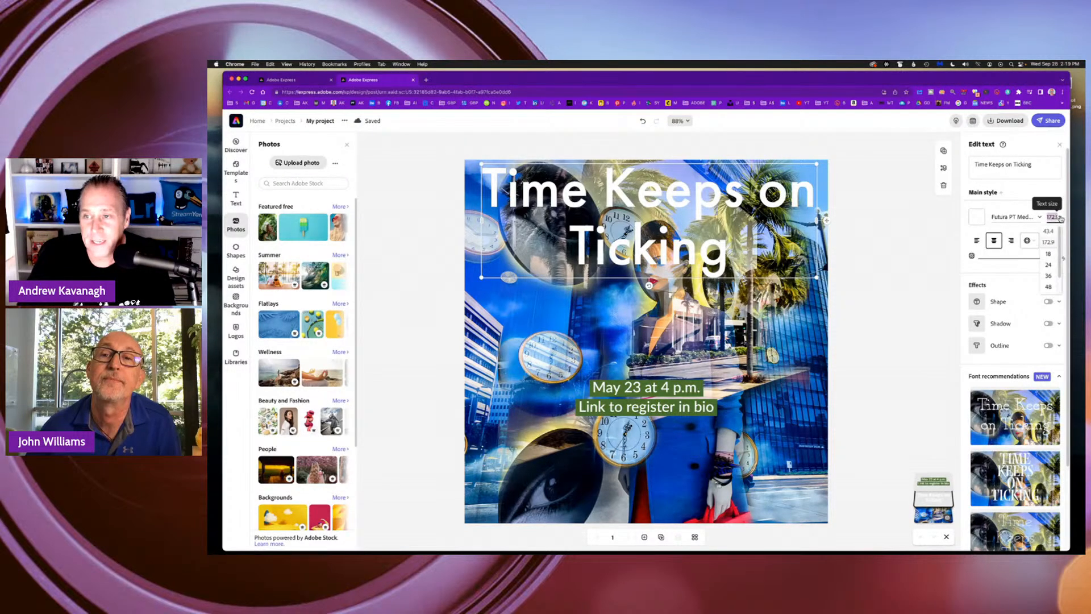
left_click(1049, 231)
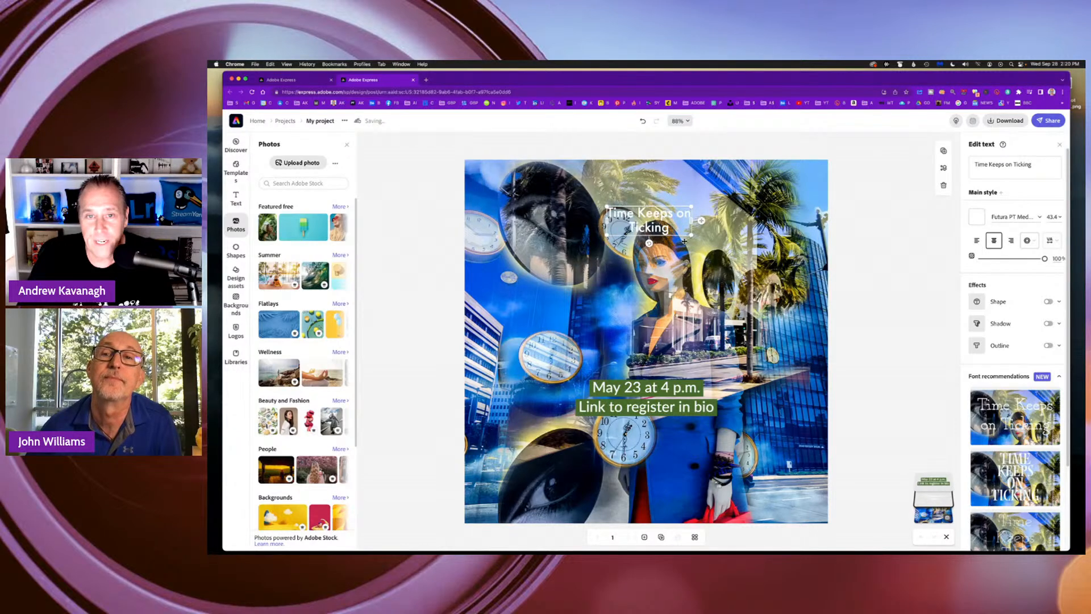
Scale the title up to a text size of about 138 and position it near the upper edge of the design.
left_click_drag(690, 234, 779, 265)
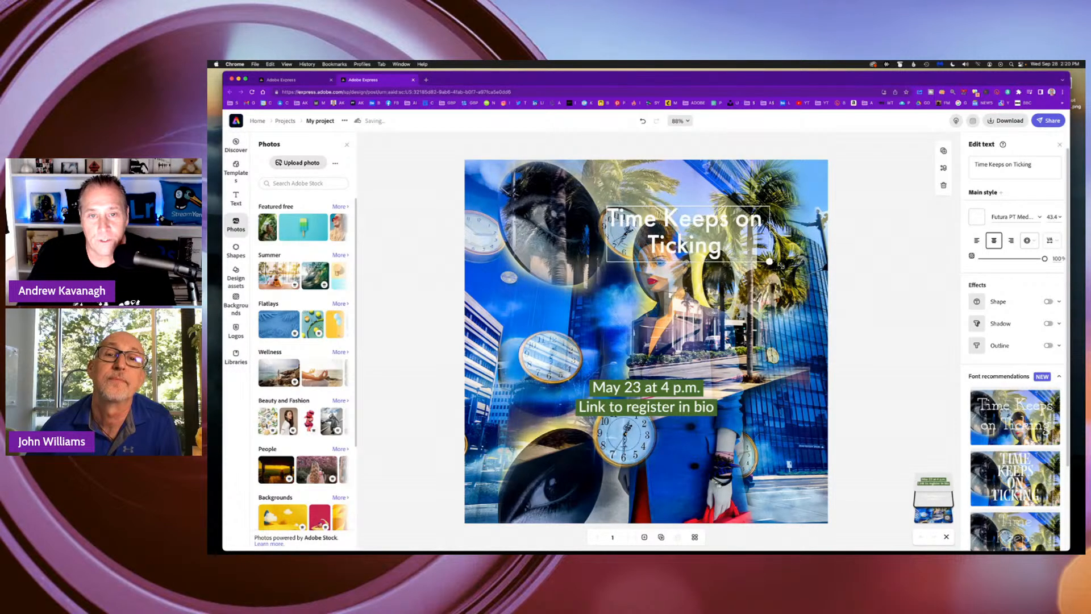
left_click_drag(700, 222, 598, 185)
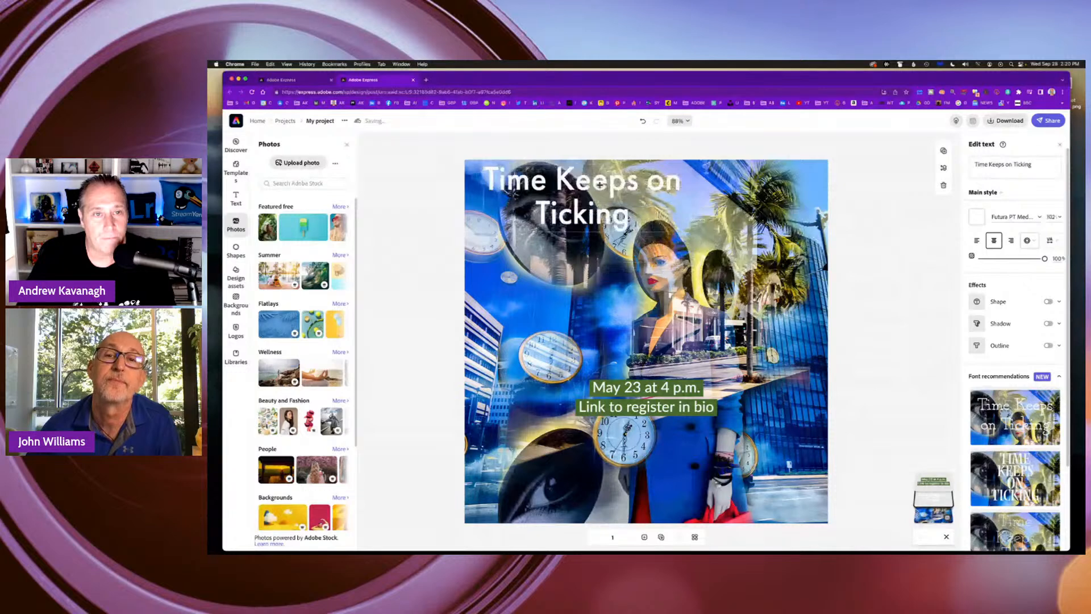
left_click_drag(684, 233, 785, 232)
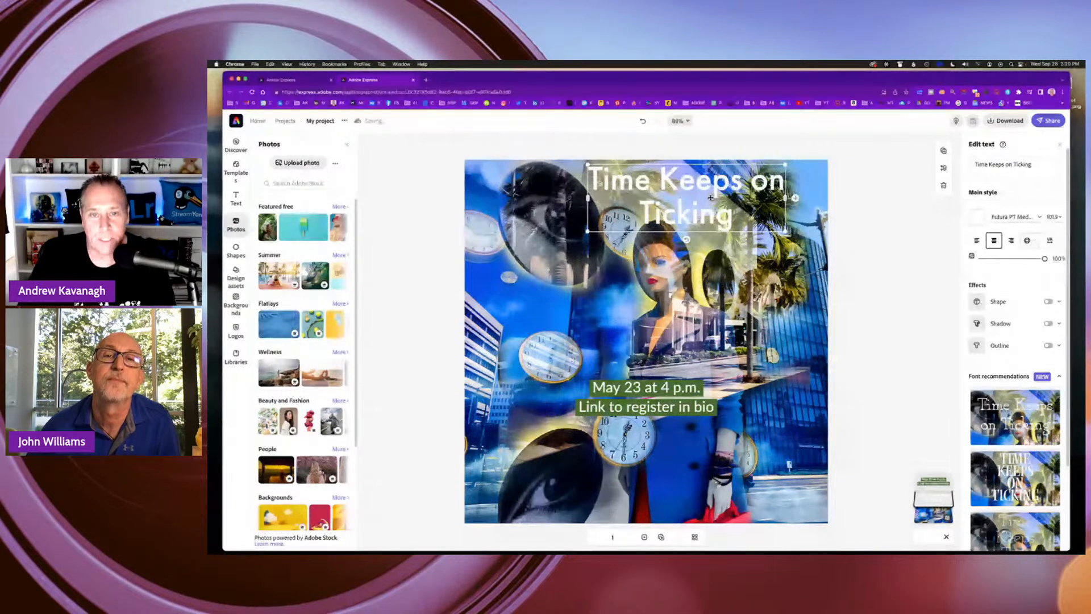
left_click_drag(711, 198, 605, 200)
left_click_drag(680, 233, 815, 257)
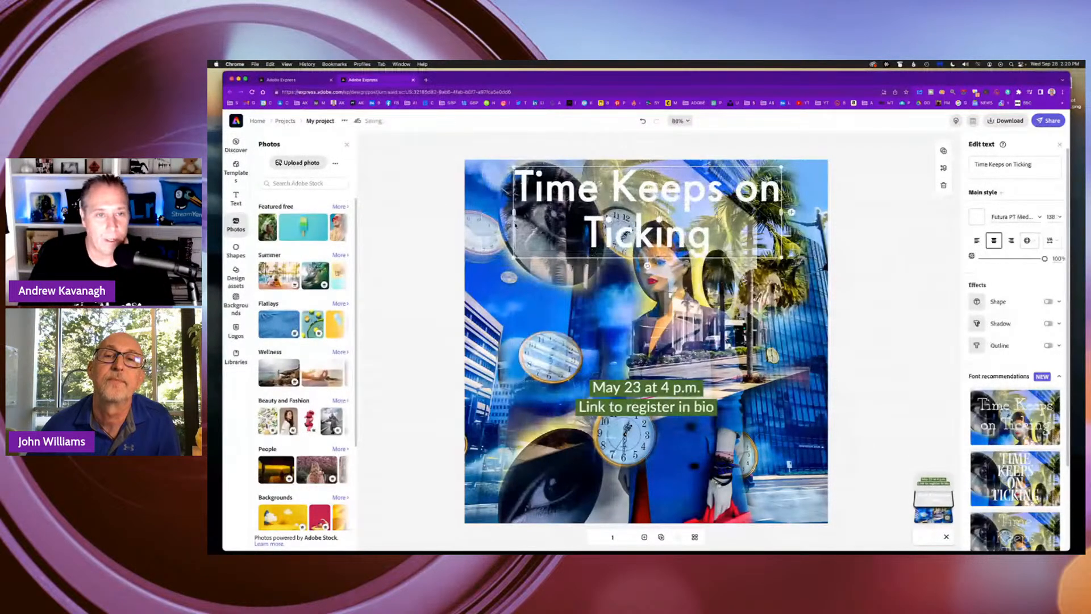
Widen the title's text frame, enlarge the text to about 167.4, and center it along the upper edge.
left_click_drag(513, 213, 479, 214)
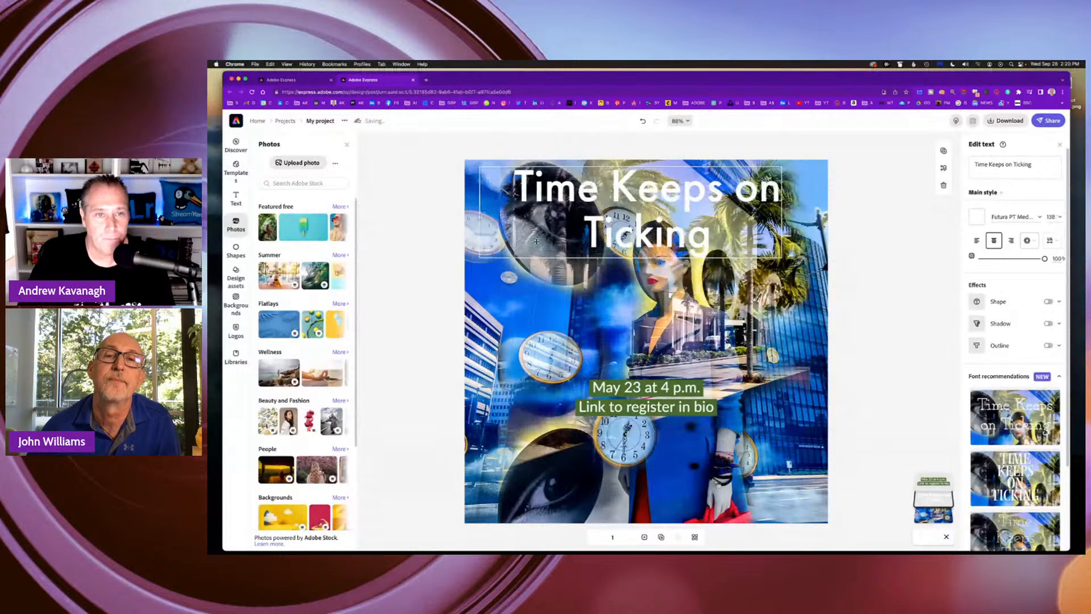
left_click_drag(782, 257, 856, 281)
left_click_drag(757, 247, 719, 244)
left_click_drag(816, 280, 805, 265)
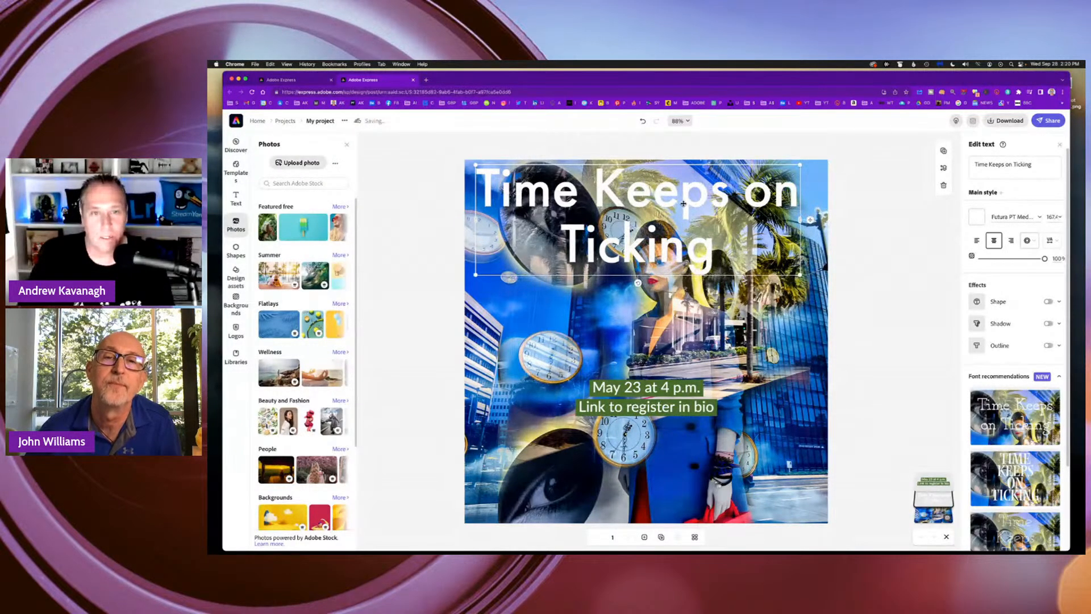
left_click_drag(684, 202, 692, 195)
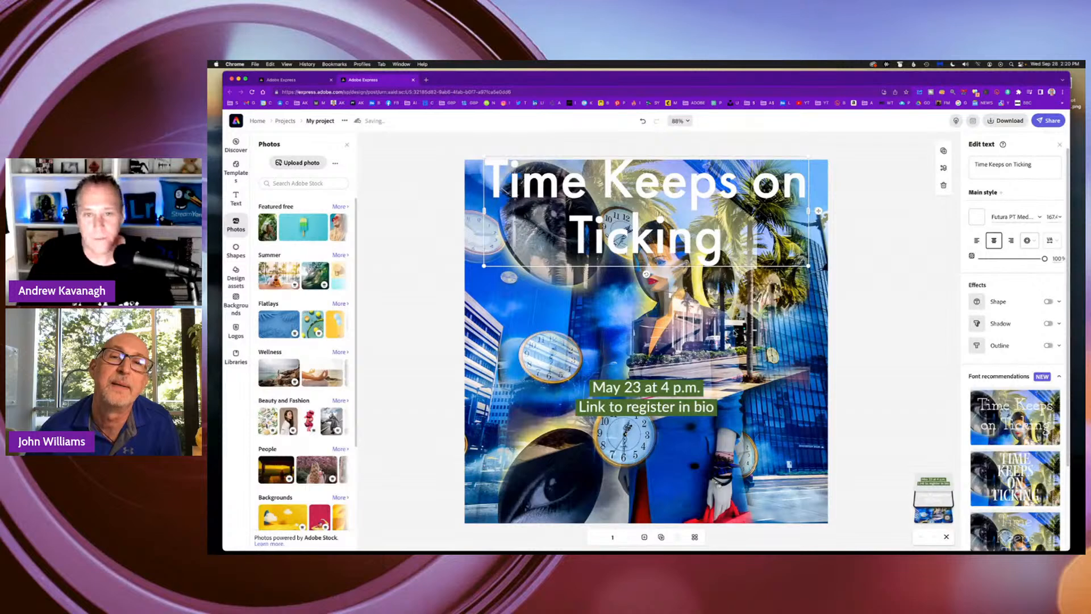
Reselect the title and look through the available fonts and preset text sizes.
left_click(736, 322)
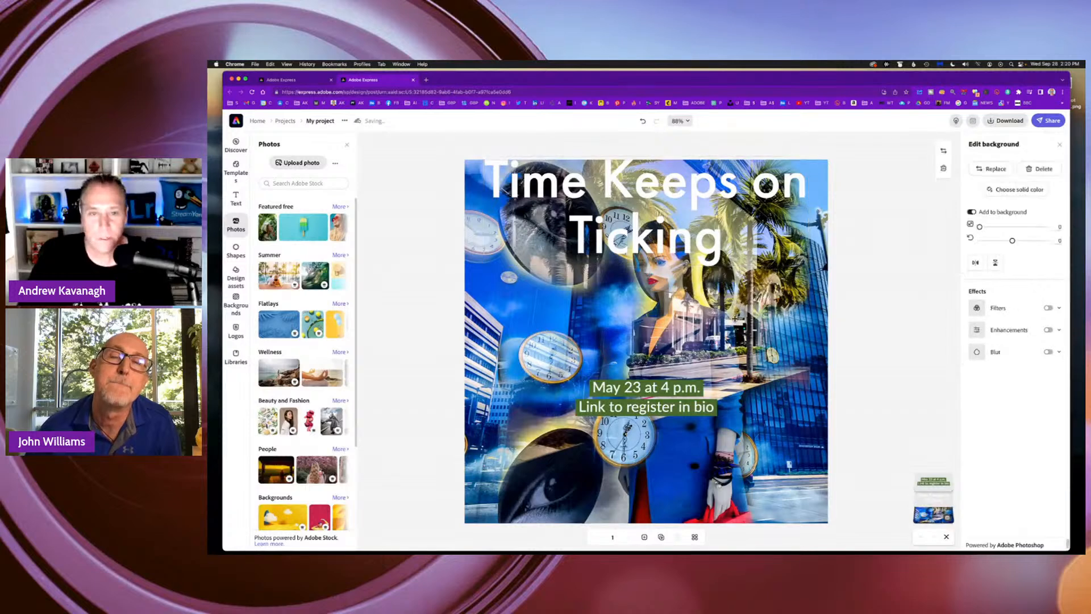
left_click(675, 241)
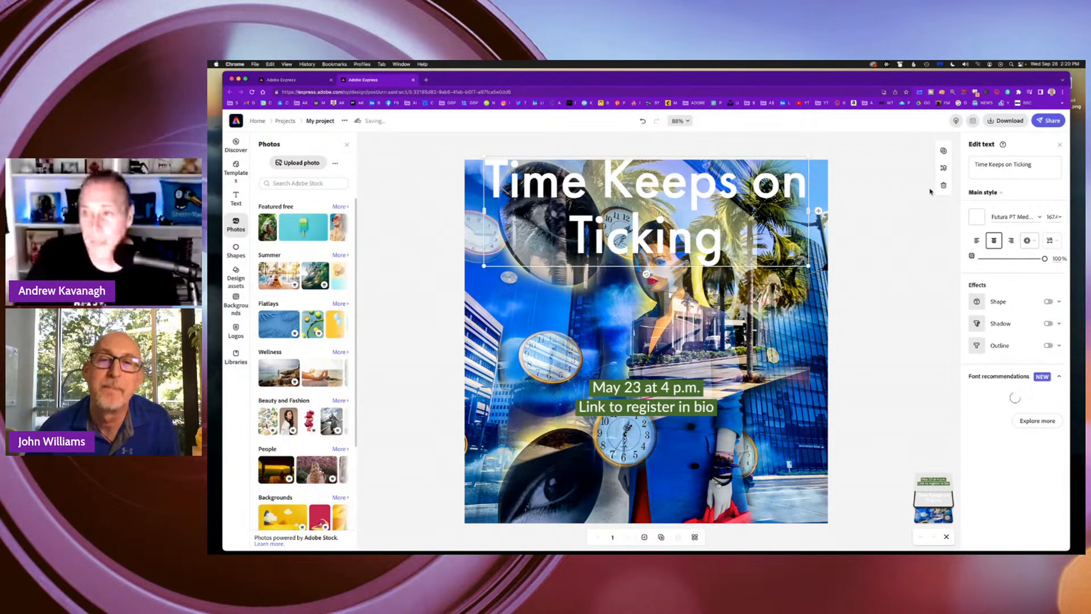
left_click(1038, 217)
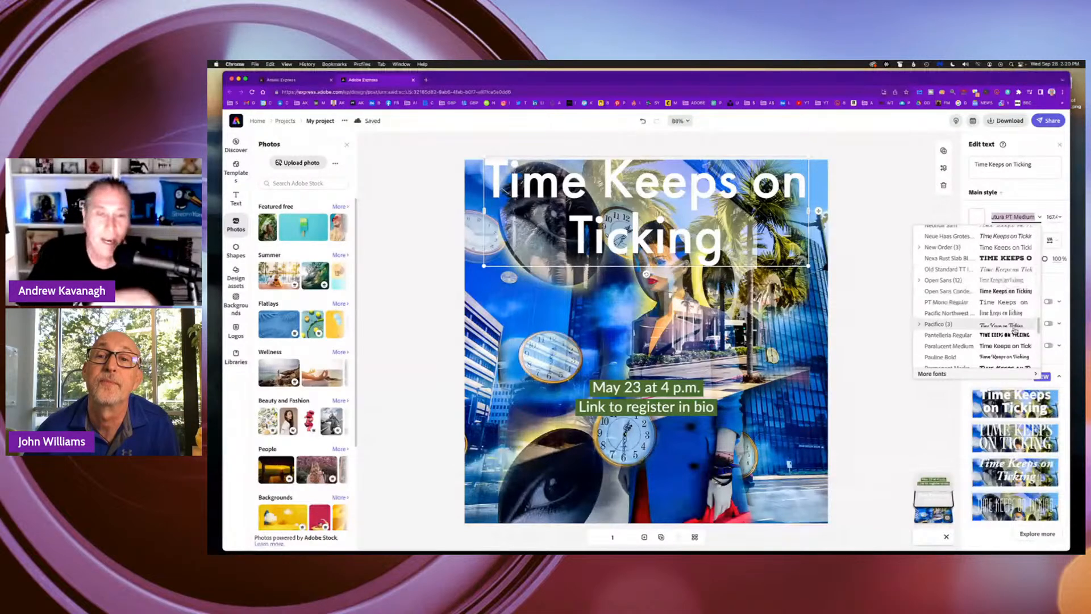
scroll(1012, 324, "down", 5)
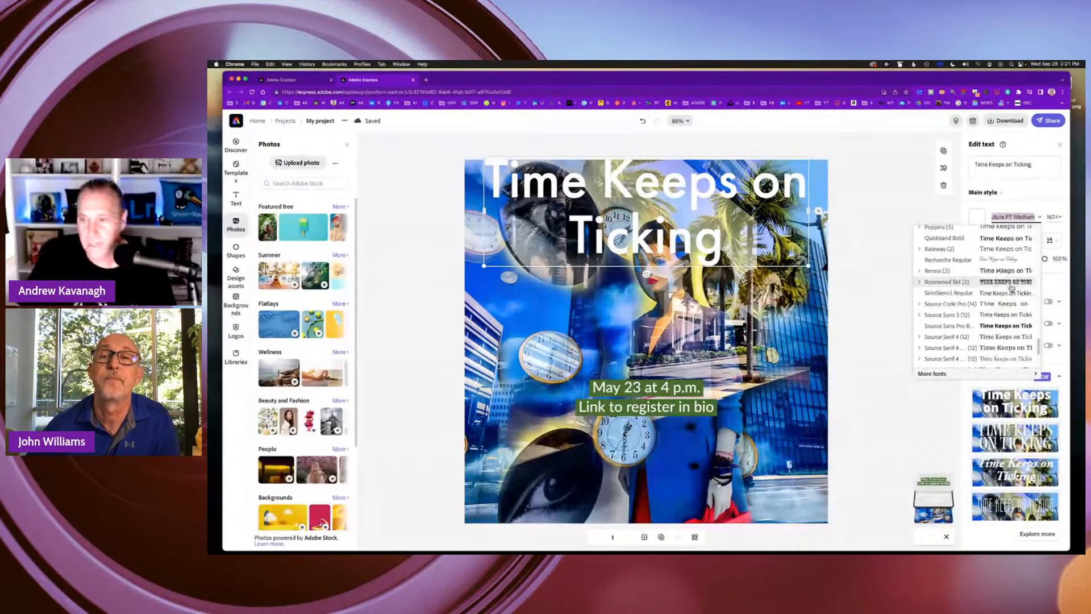
scroll(1001, 309, "down", 1)
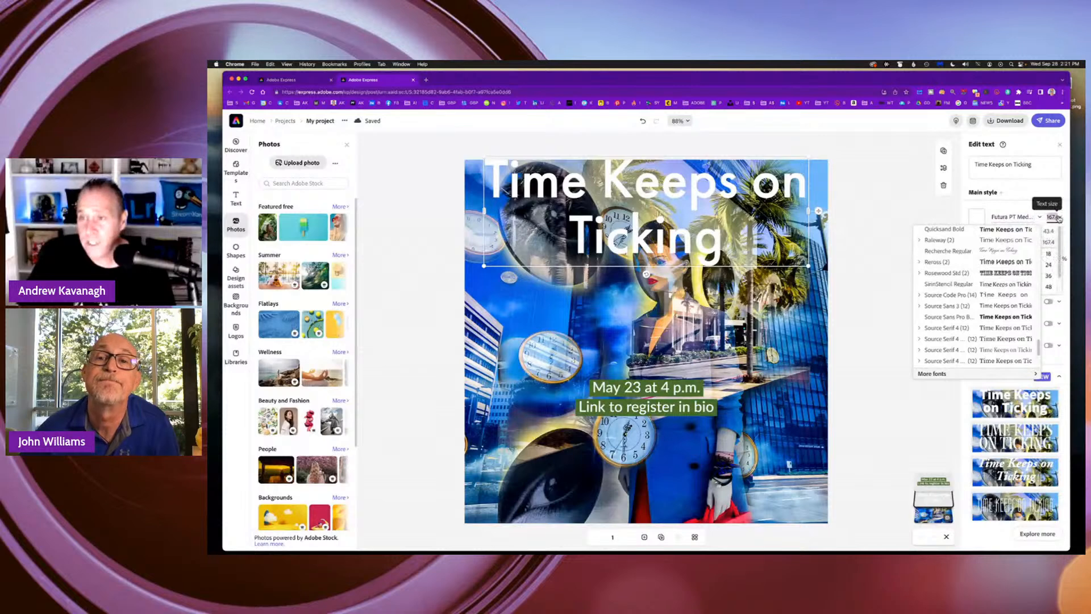
left_click(1013, 214)
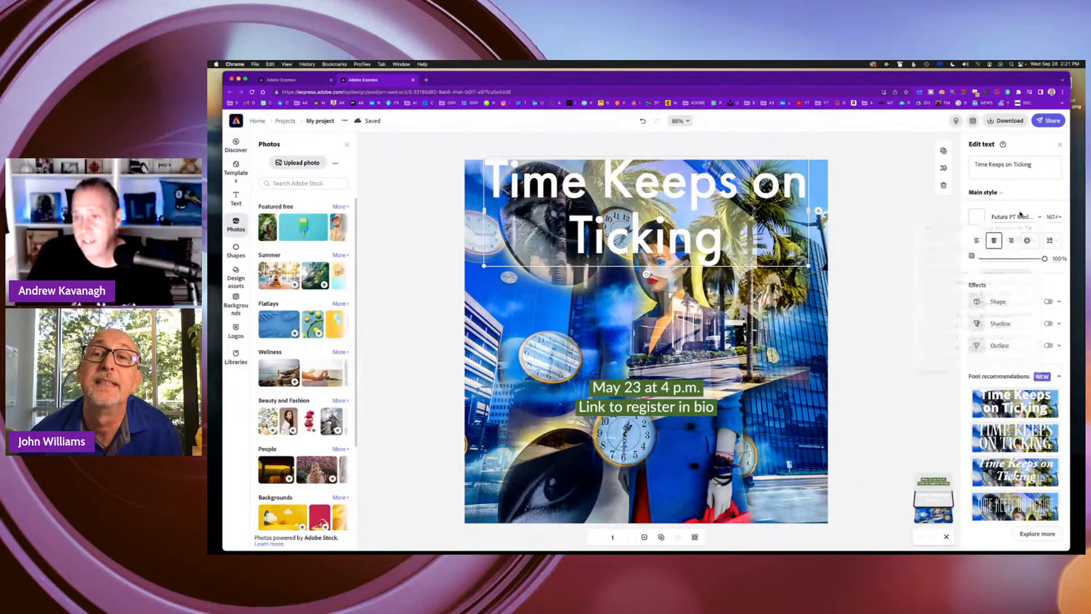
left_click(1056, 217)
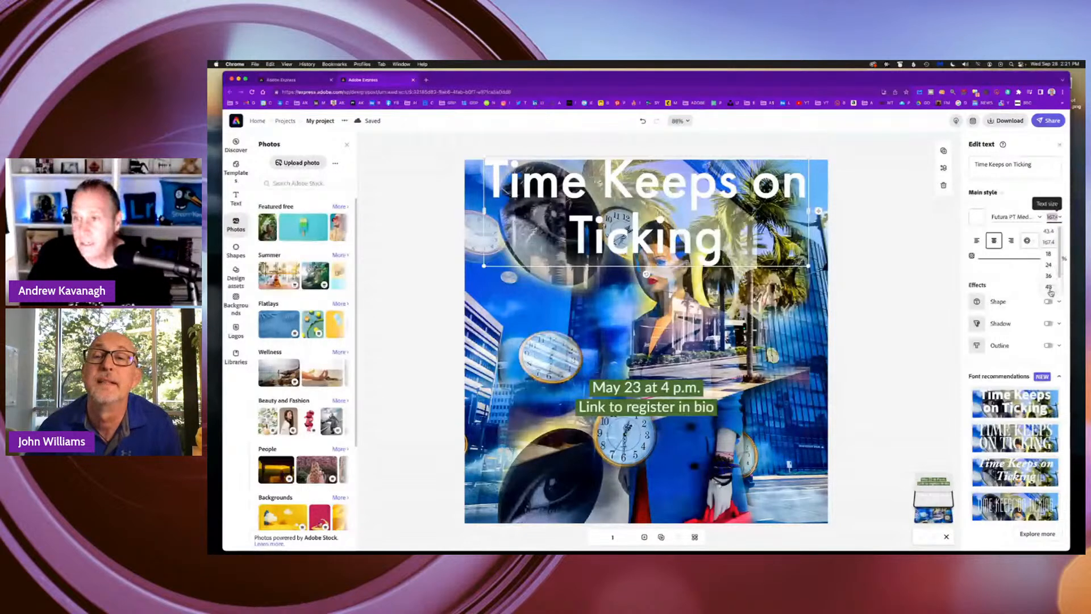
Look through the preset text sizes available for the title without applying one.
key("Down")
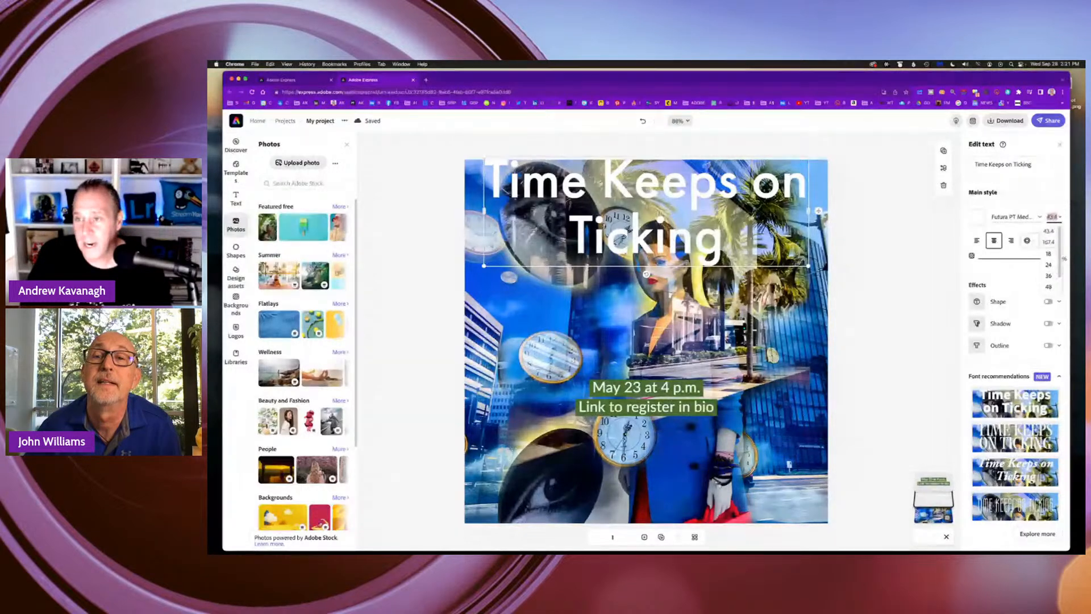
key("Down")
key("Down")
key("Down")
key("Down")
key("Down")
key("Down")
key("Down")
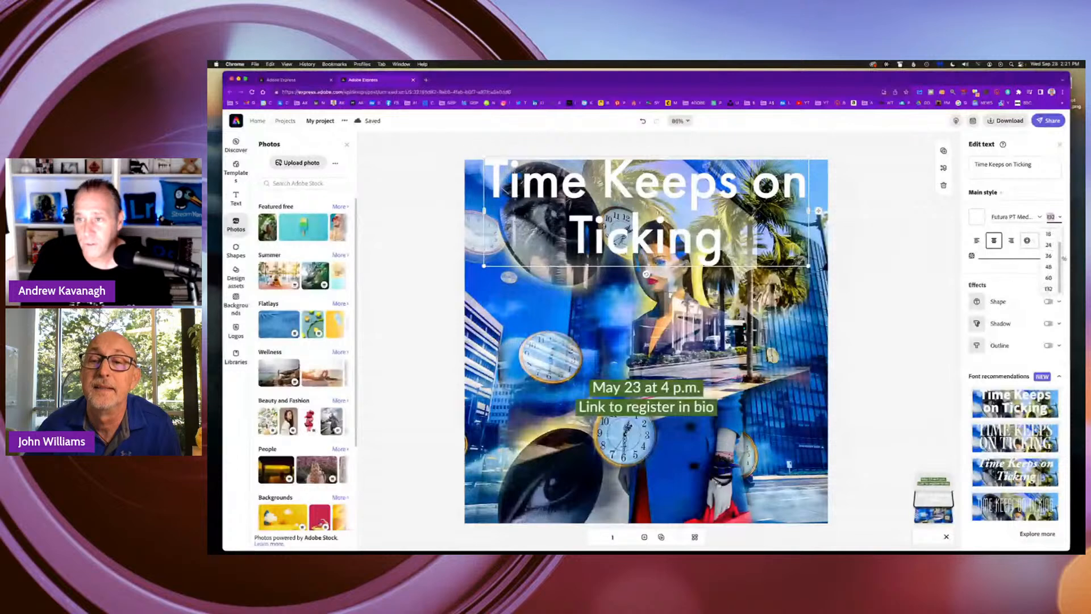
key("Up")
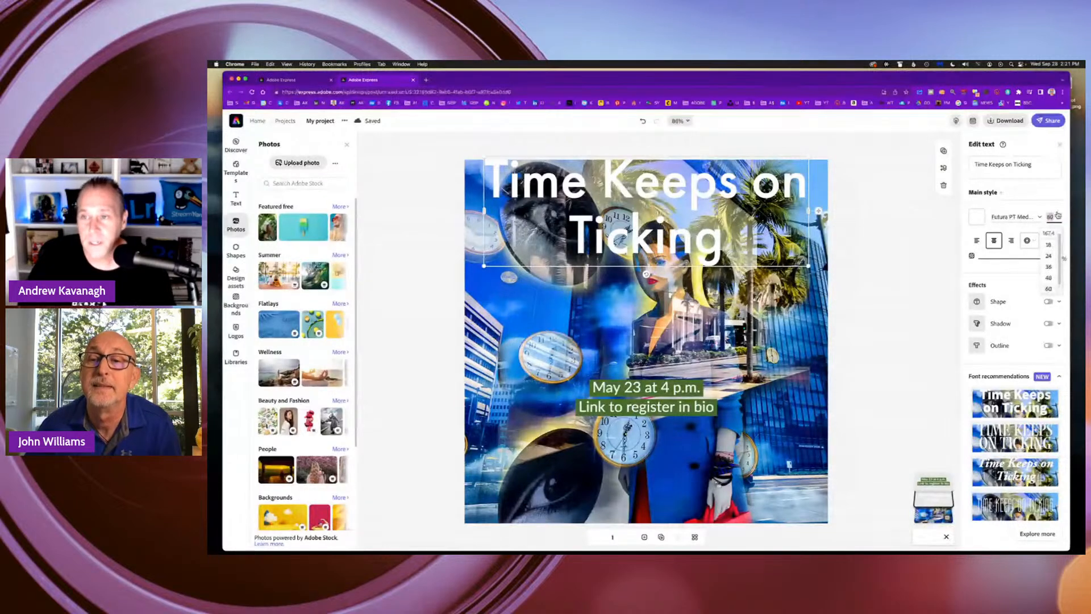
left_click(889, 254)
left_click(719, 216)
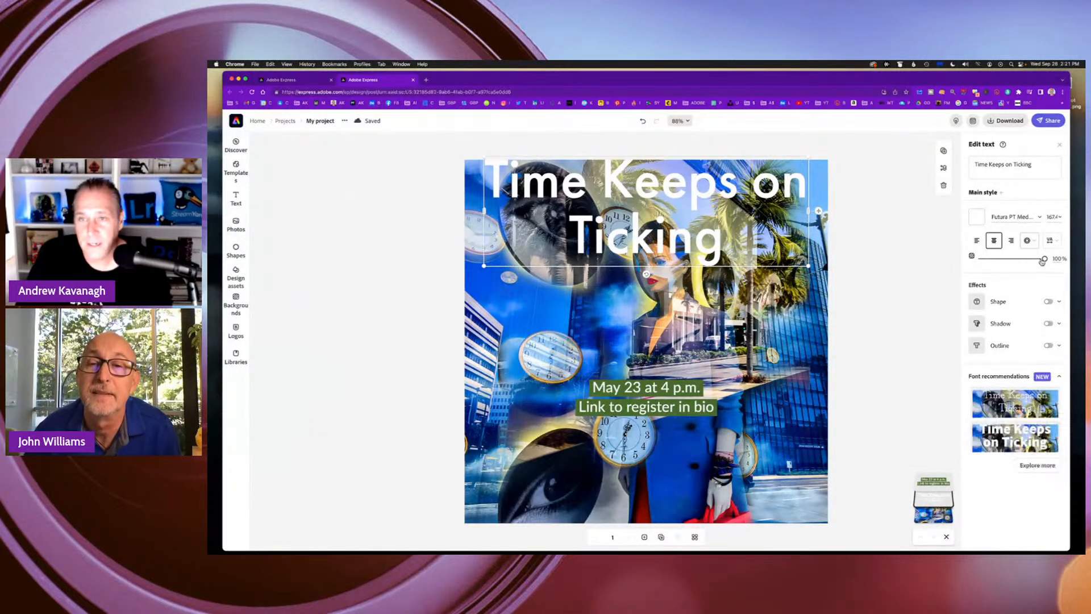
Try left alignment on the title before restoring centered alignment, and look over the text layout options.
mouse_move(1043, 260)
left_mouse_down()
mouse_move(994, 263)
mouse_move(1047, 260)
left_mouse_up()
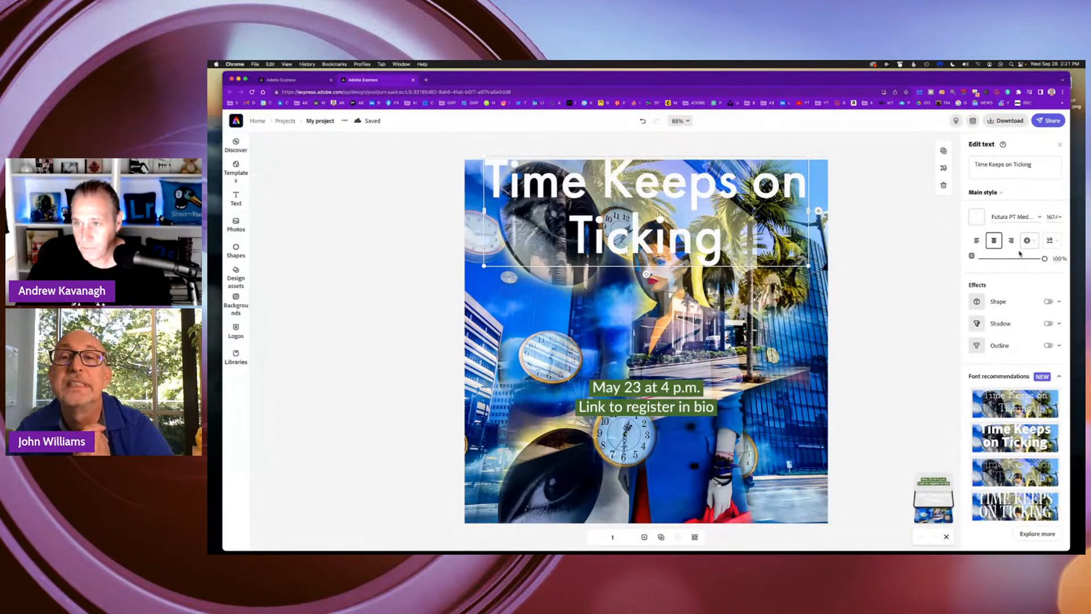
left_click(977, 240)
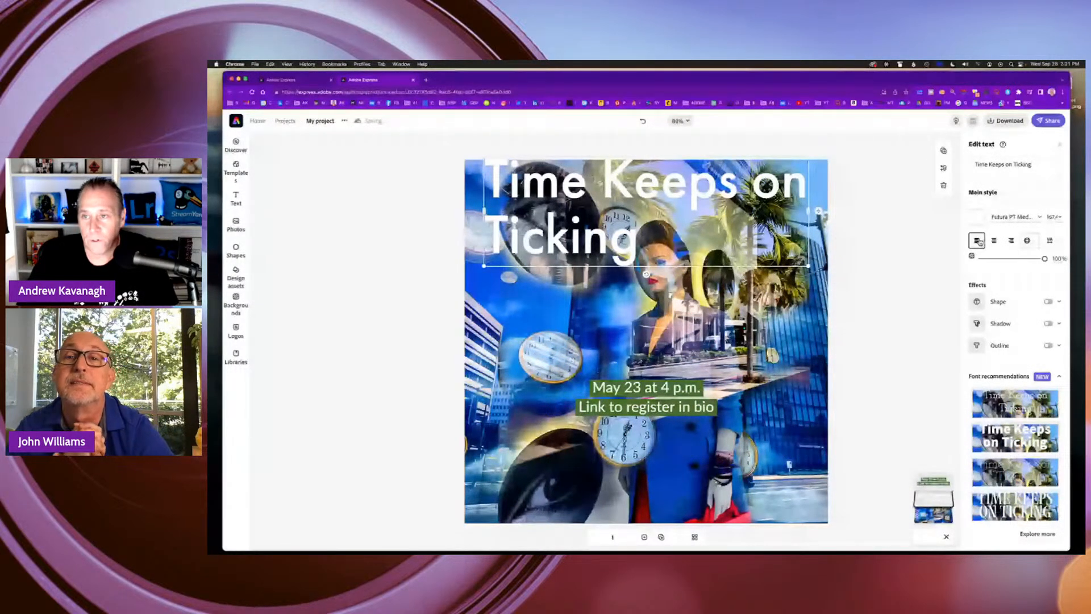
left_click(994, 239)
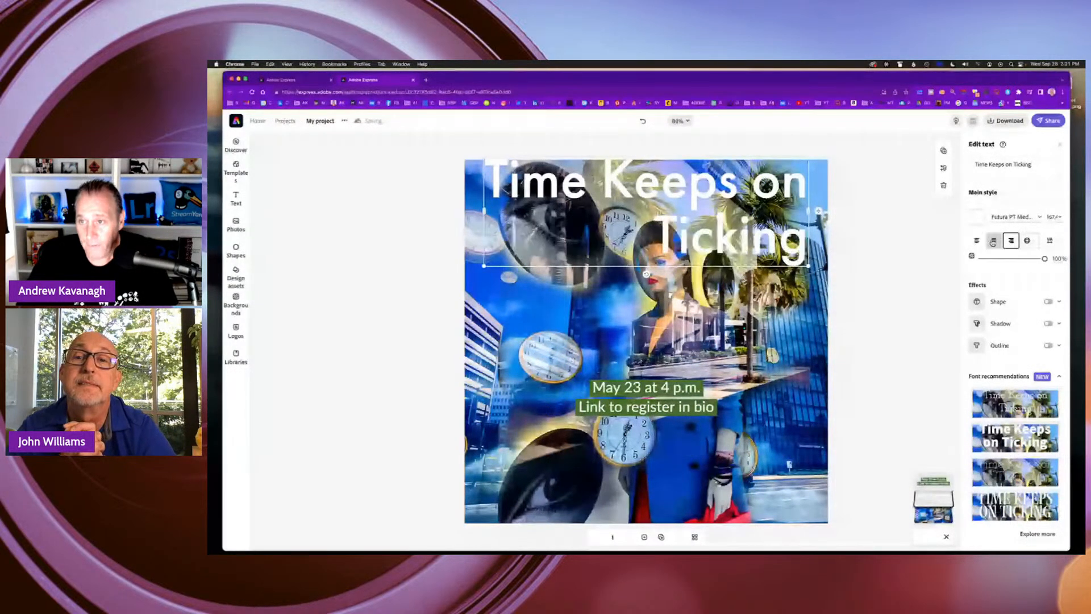
left_click(1034, 243)
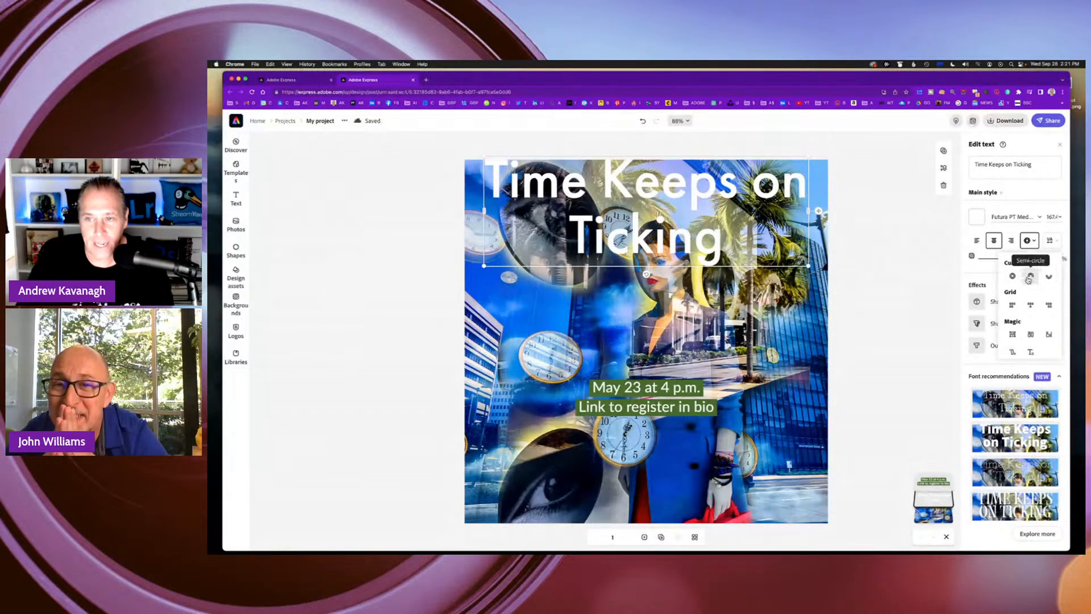
Slightly increase the title's letter spacing and deselect the title.
left_click(1052, 240)
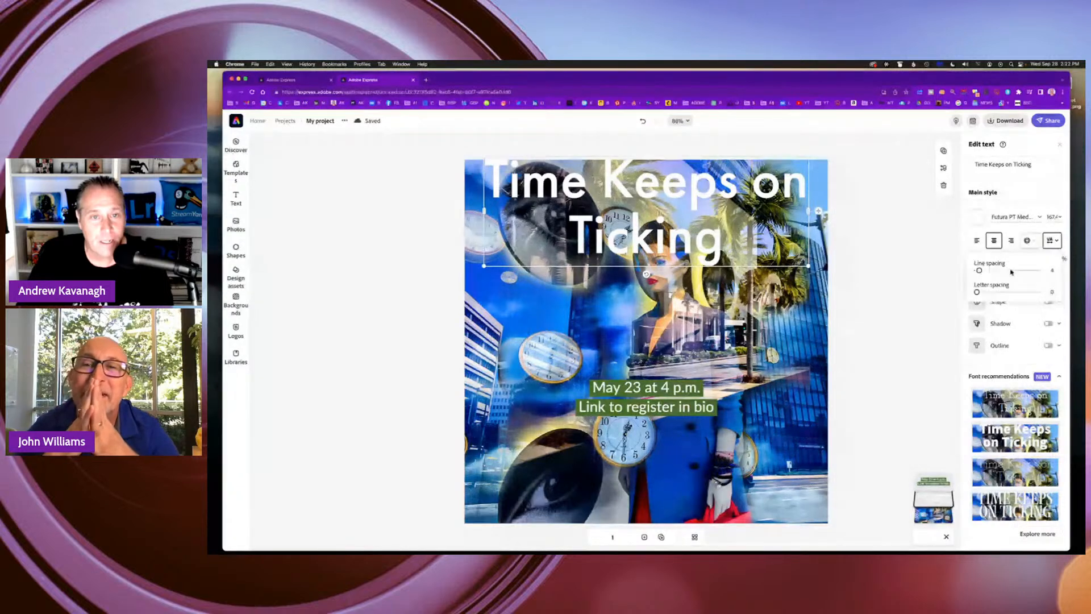
left_click_drag(979, 271, 979, 293)
left_click(915, 280)
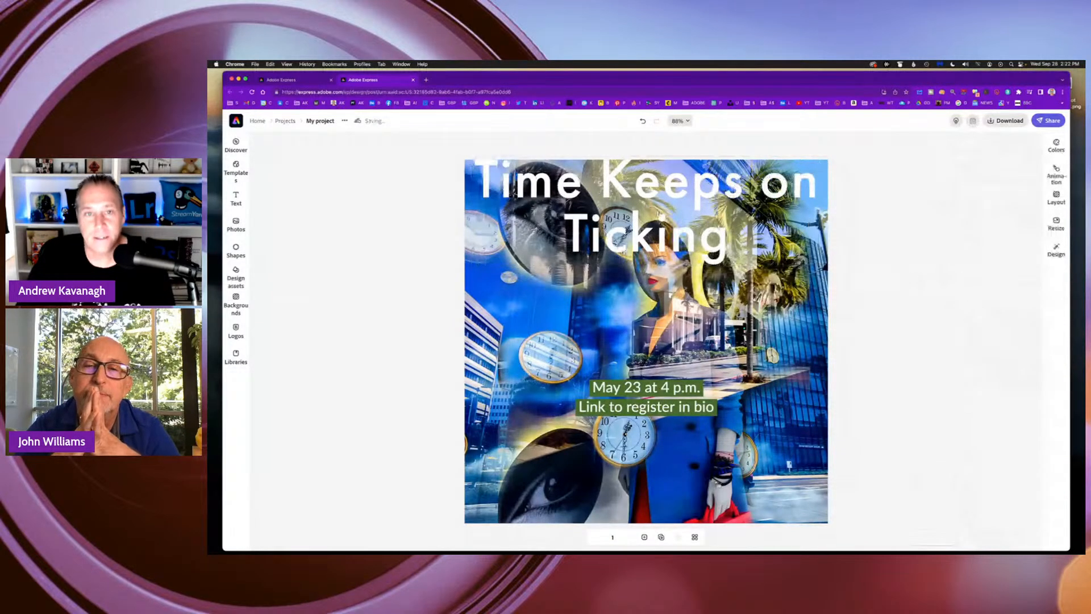
Add a shadow effect to the title and set its color to near-black #130101.
left_click(526, 256)
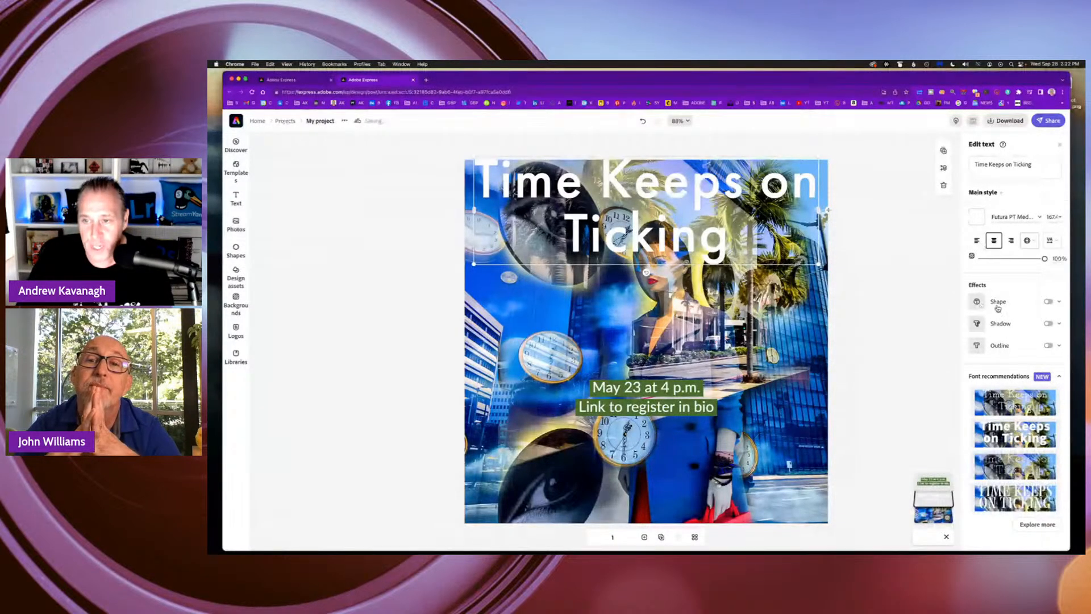
left_click(1047, 324)
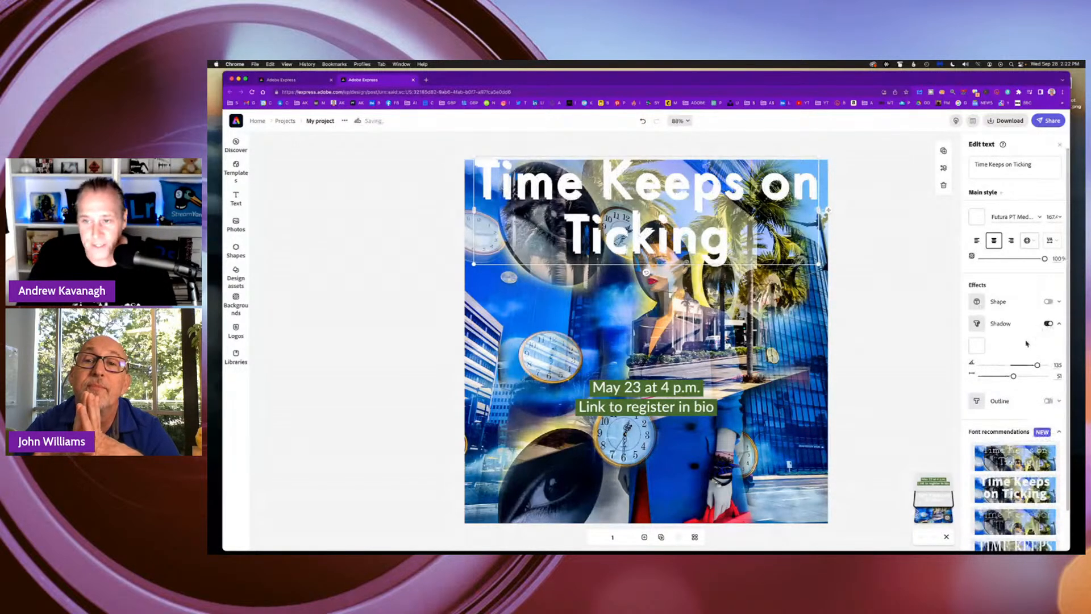
left_click(976, 345)
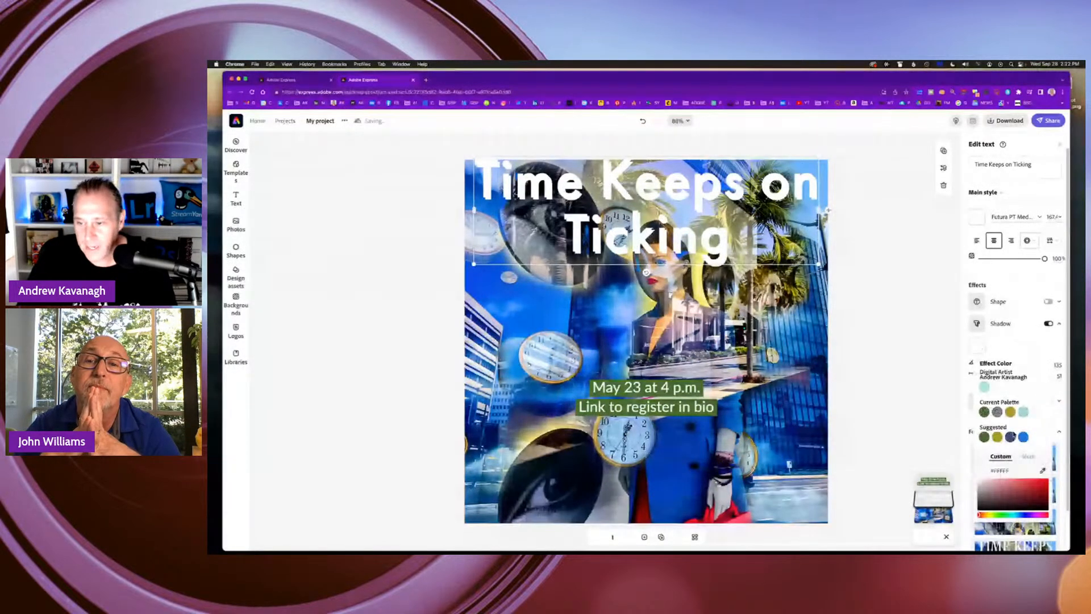
left_click(1043, 508)
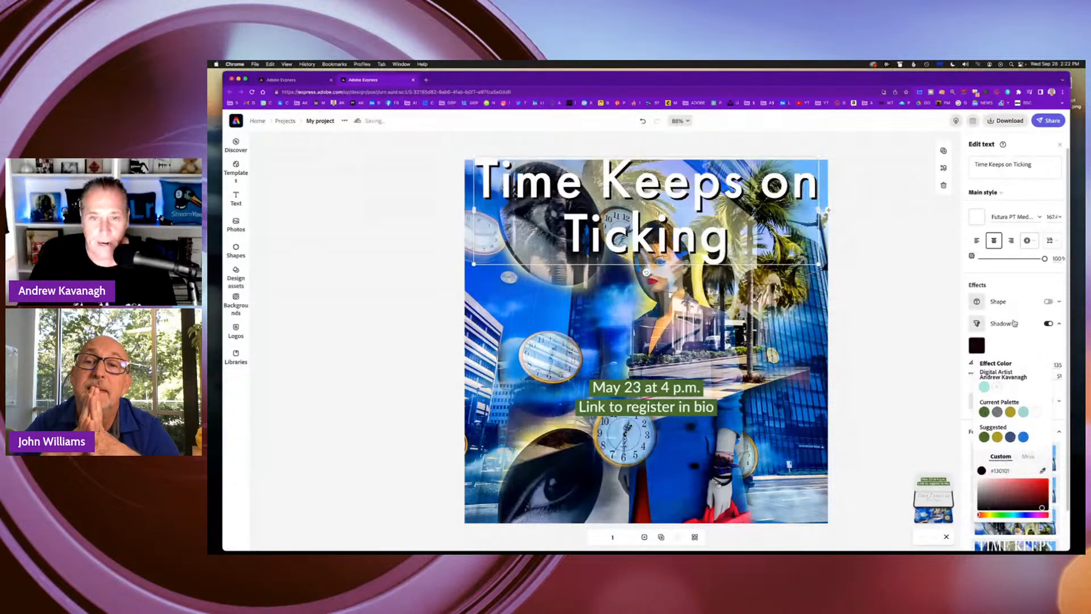
left_click(860, 252)
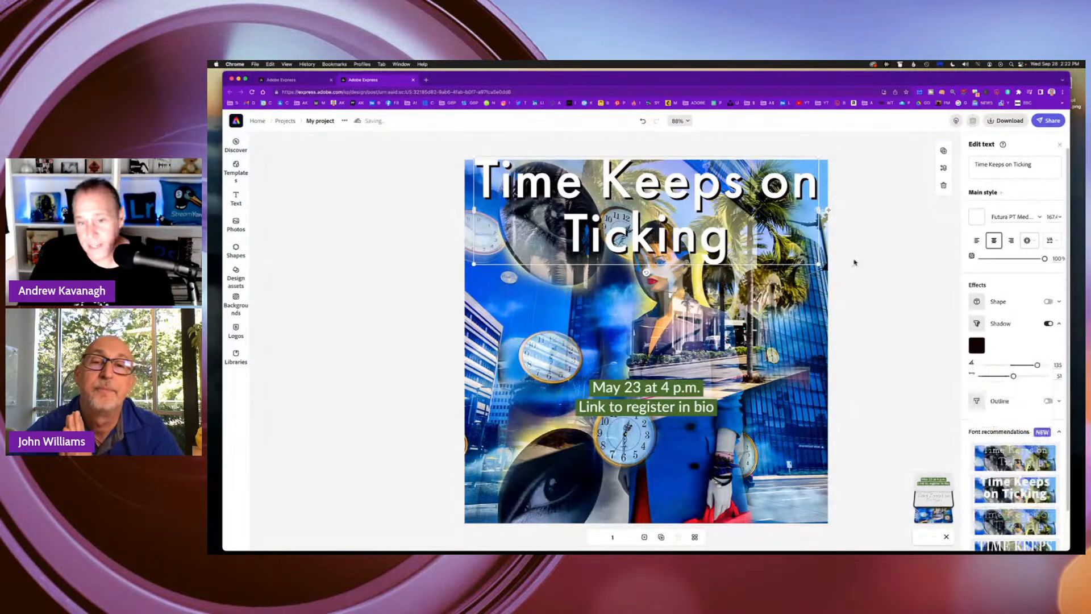
Move the date and registration text up beneath the title's left half and replace its wording with "Into the Future".
left_click(677, 390)
left_click_drag(678, 390, 597, 301)
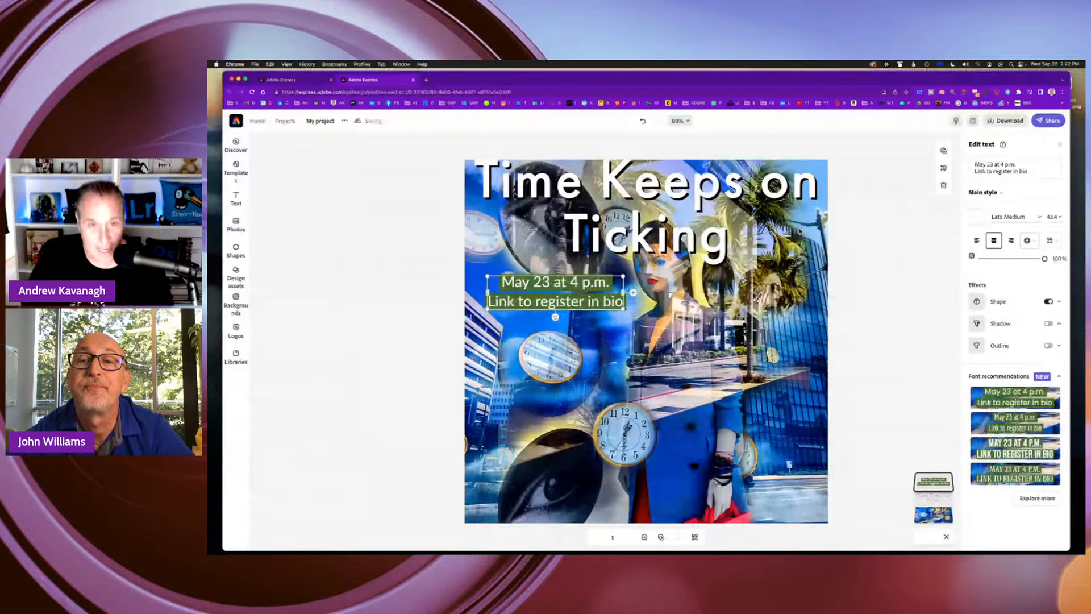
left_click(1003, 165)
key("super+a")
type("Into")
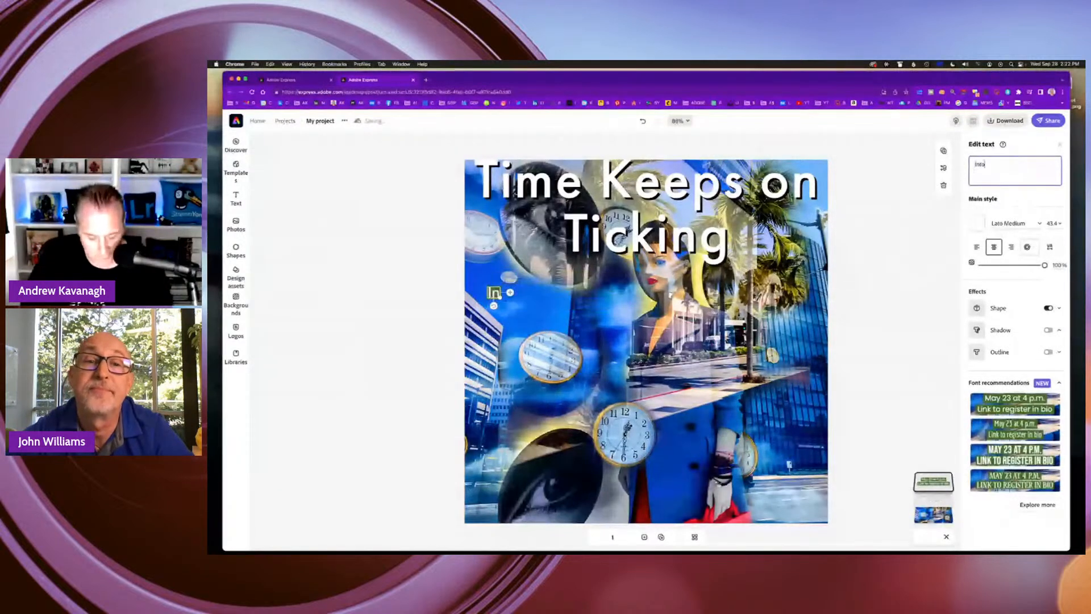
type(" the Futior")
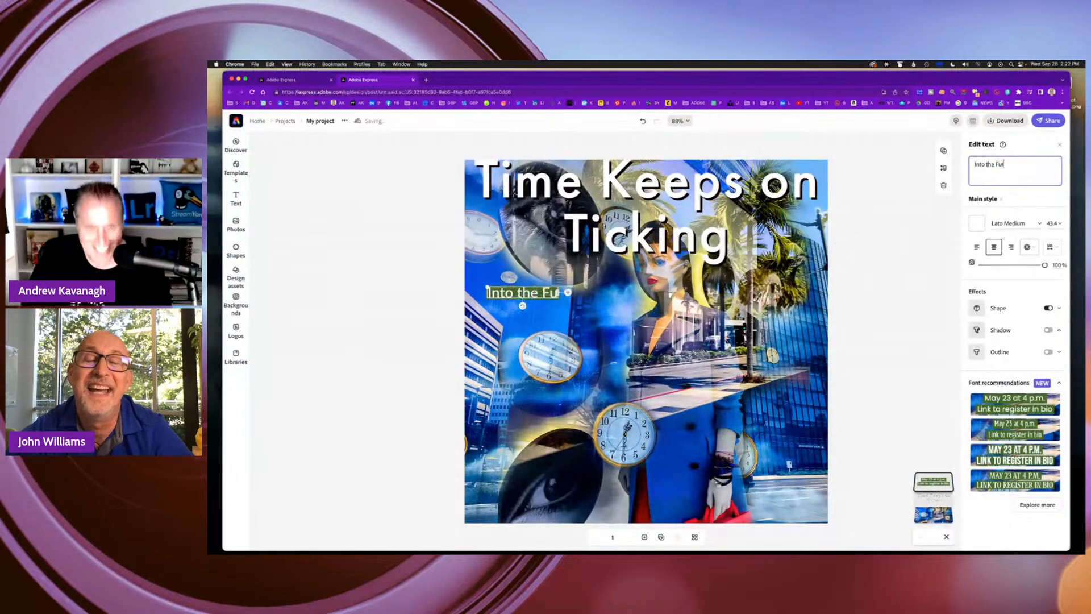
key("BackSpace")
key("BackSpace")
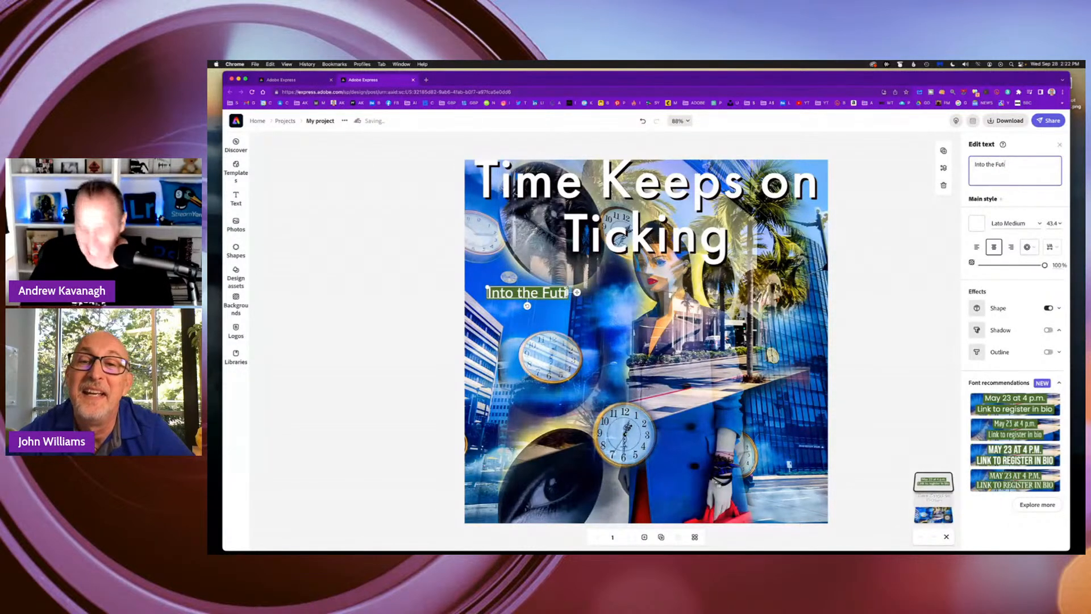
type("ure")
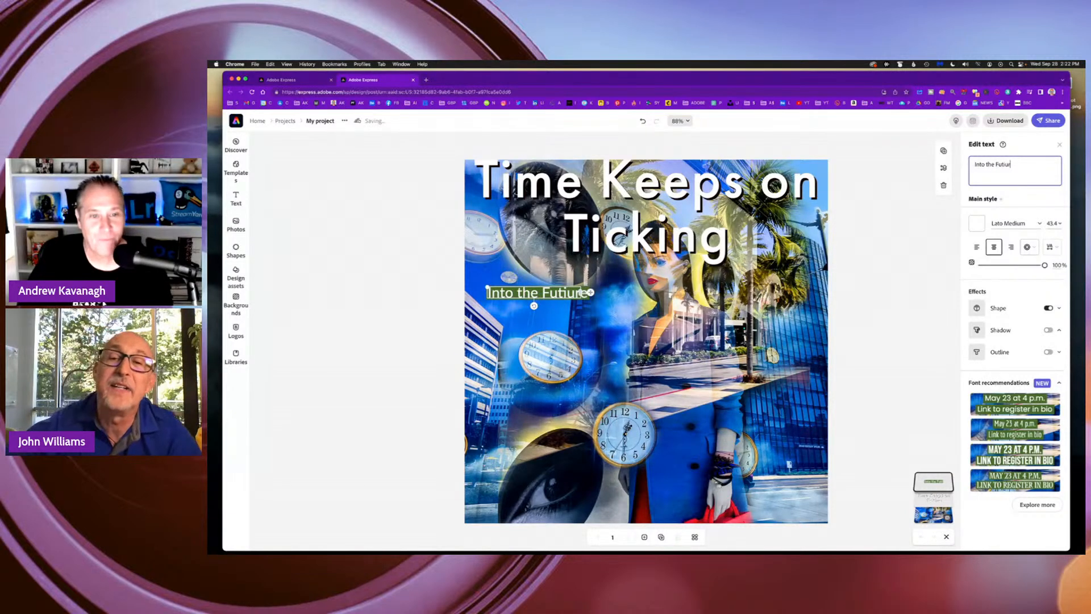
key("BackSpace")
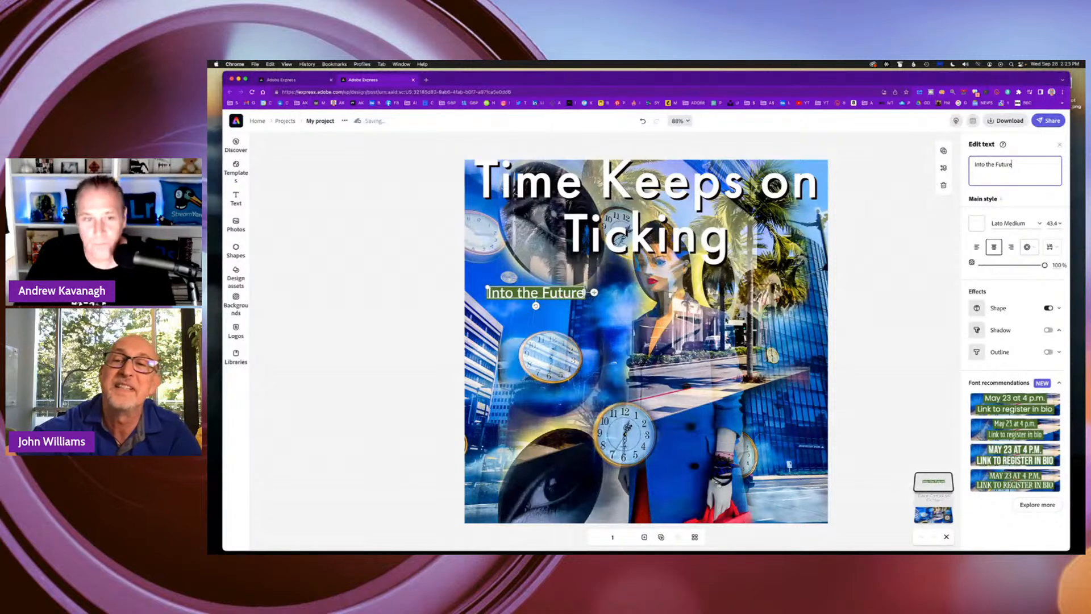
Set the "Into the Future" text to size 60 and position it just below the title's left half.
left_click(604, 301)
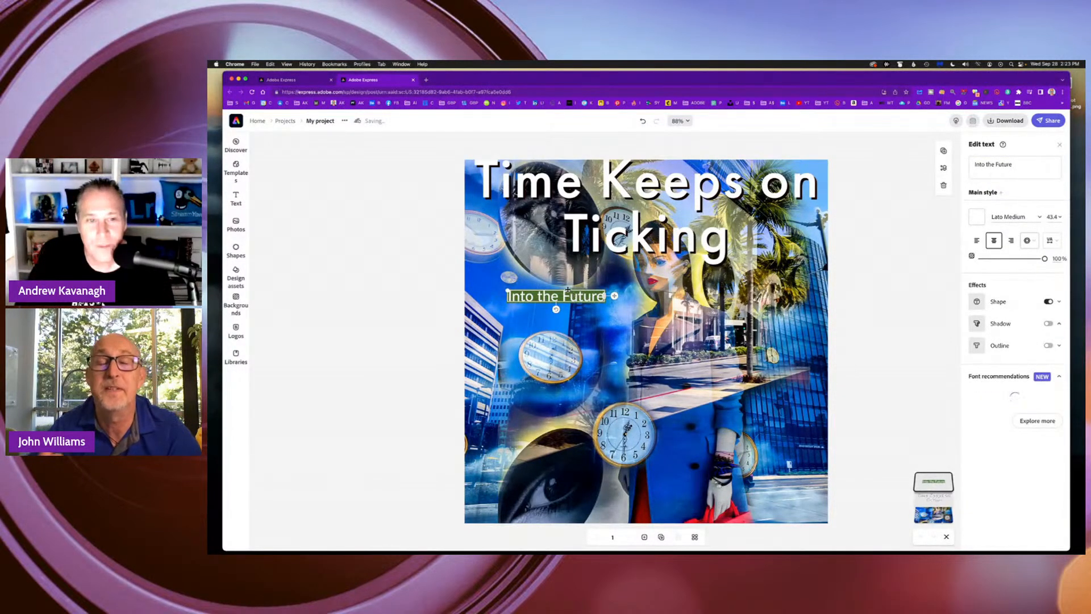
left_click_drag(553, 293, 560, 274)
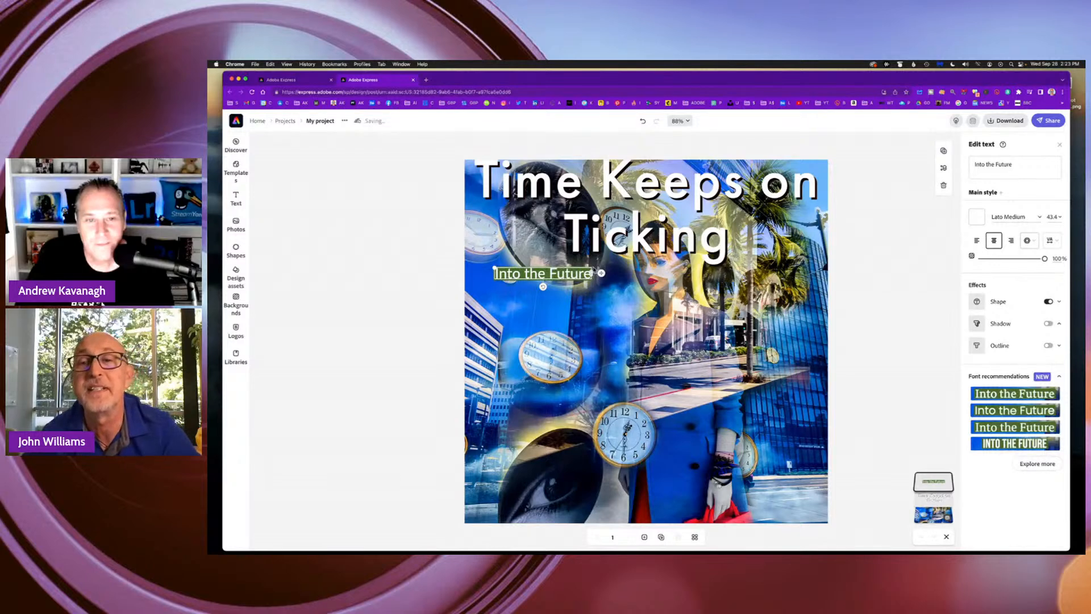
left_click(1059, 217)
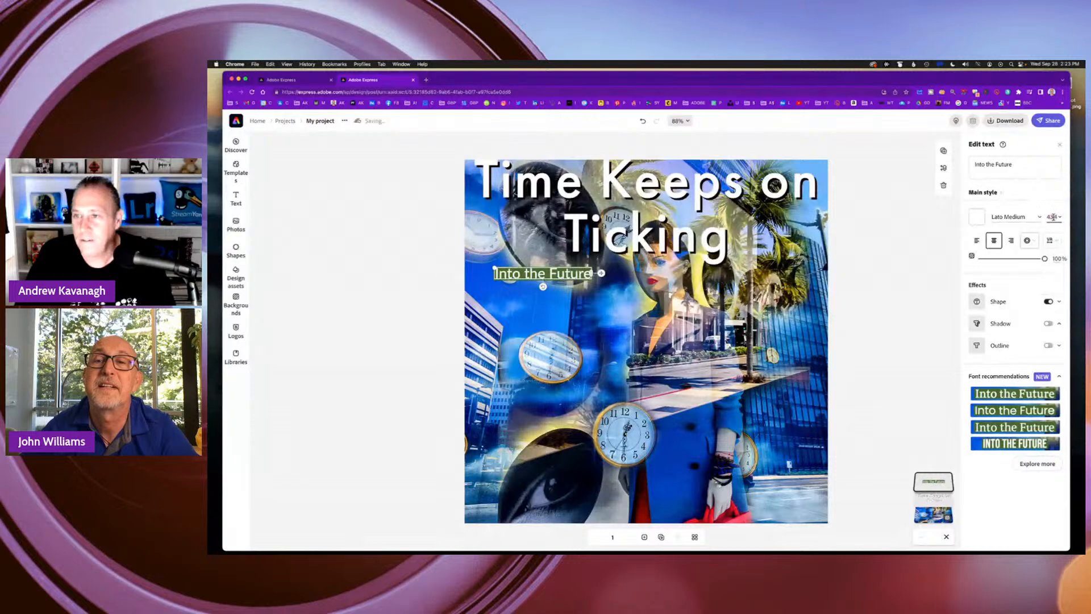
scroll(1051, 264, "down", 2)
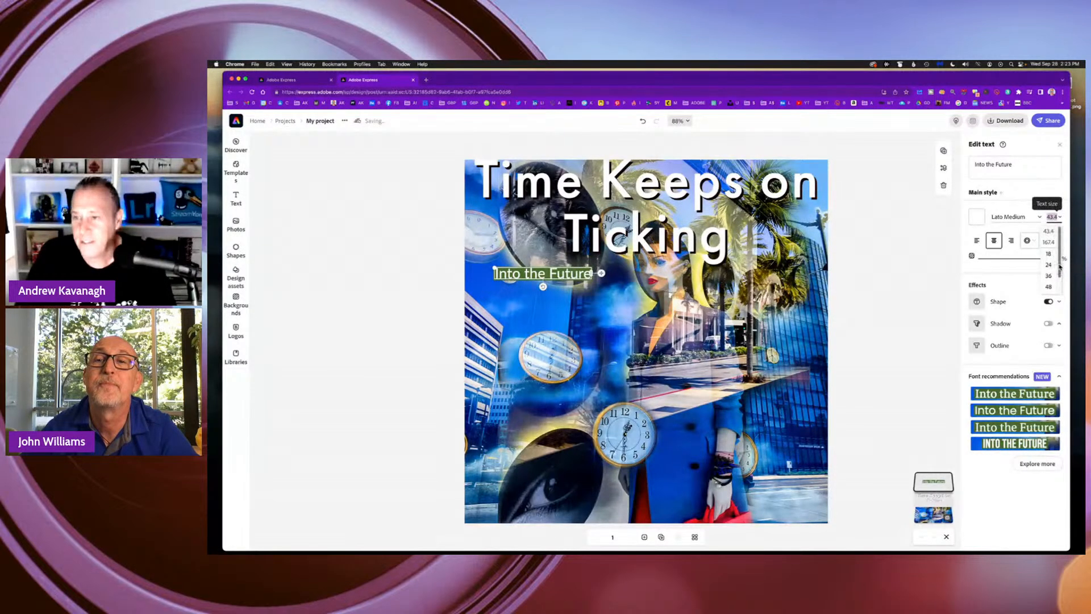
left_click(1050, 279)
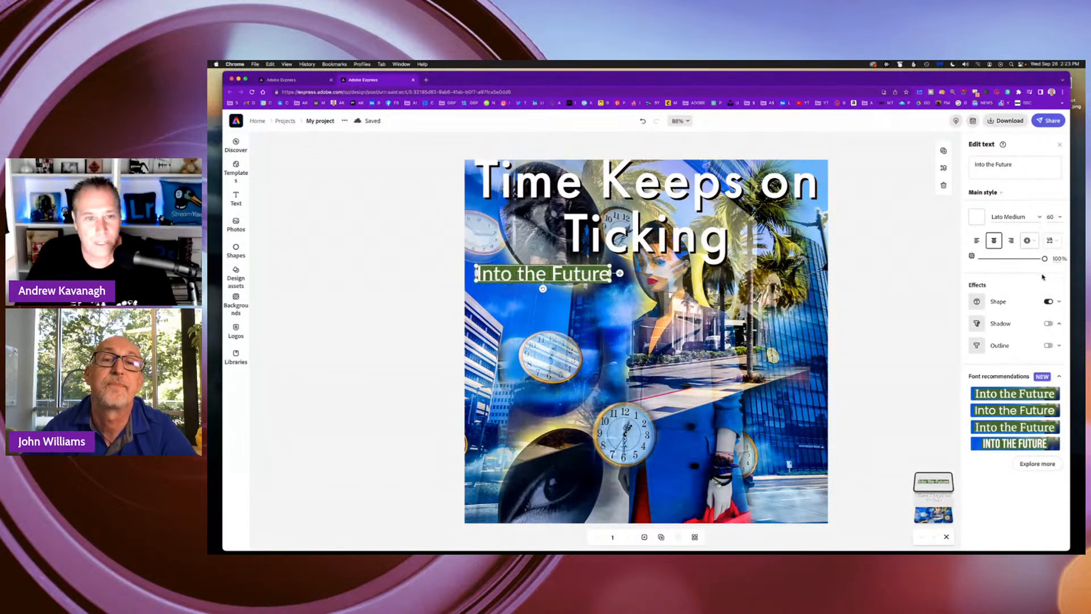
mouse_move(604, 267)
left_mouse_down()
mouse_move(617, 244)
mouse_move(605, 247)
mouse_move(615, 267)
left_mouse_up()
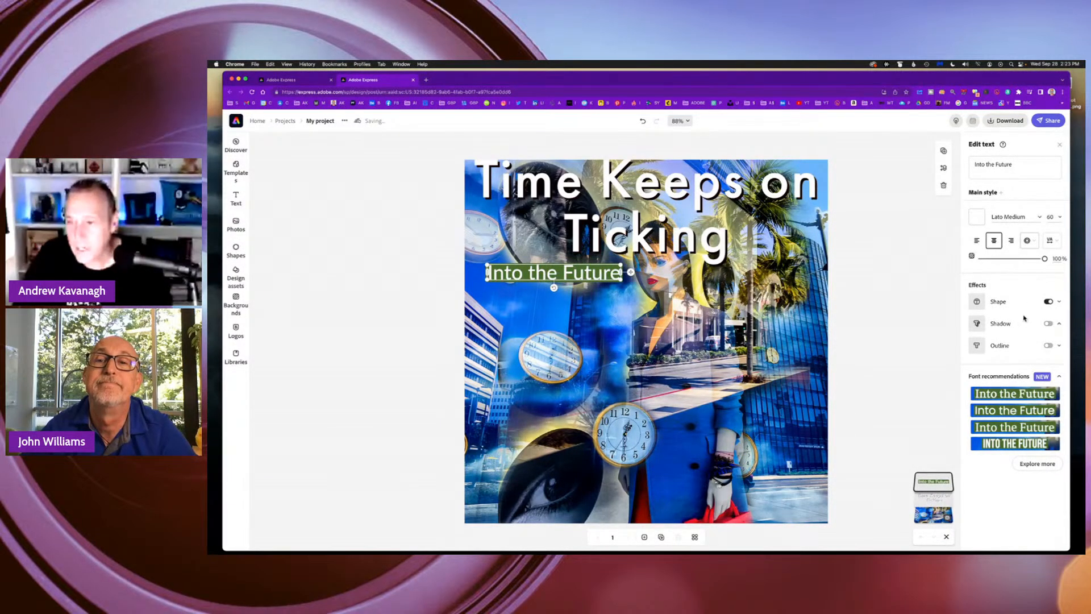
Change the "Into the Future" text's font to Myriad Pro and shift it slightly down and to the left.
left_click(1020, 166)
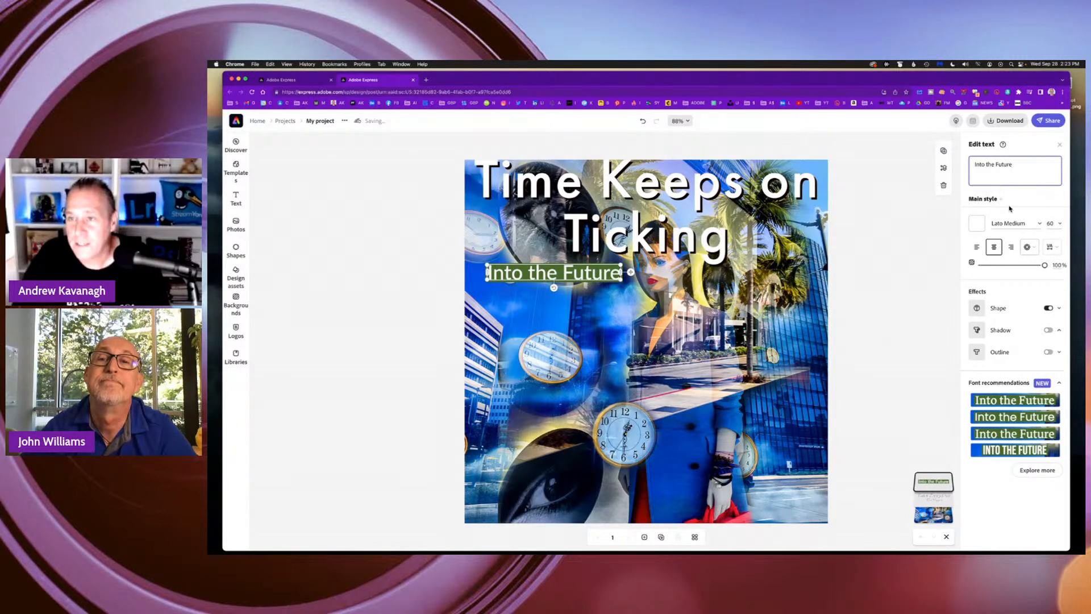
left_click(1033, 222)
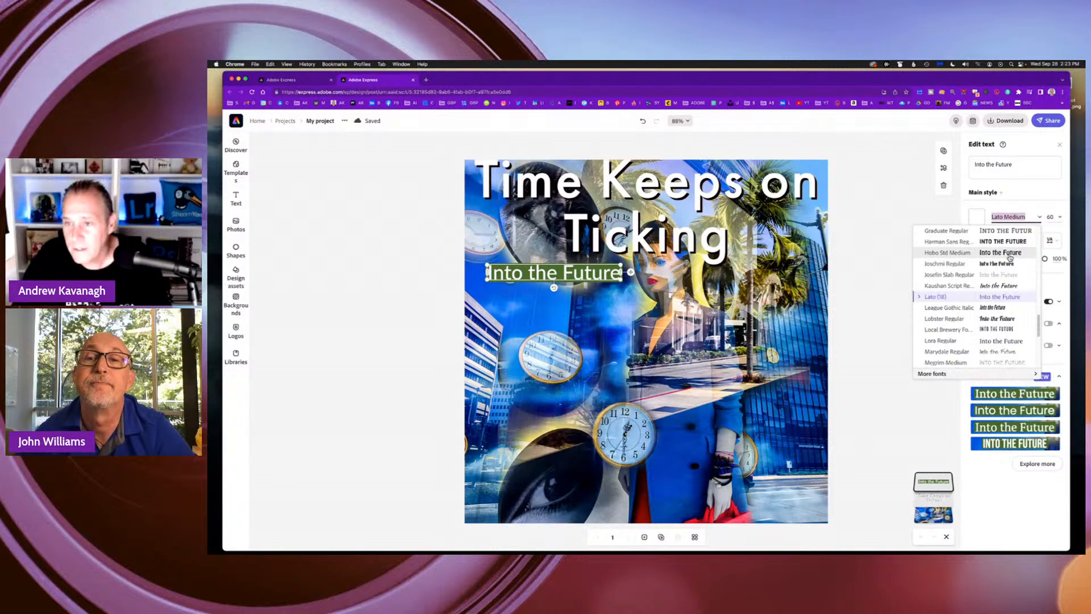
scroll(1006, 318, "down", 1)
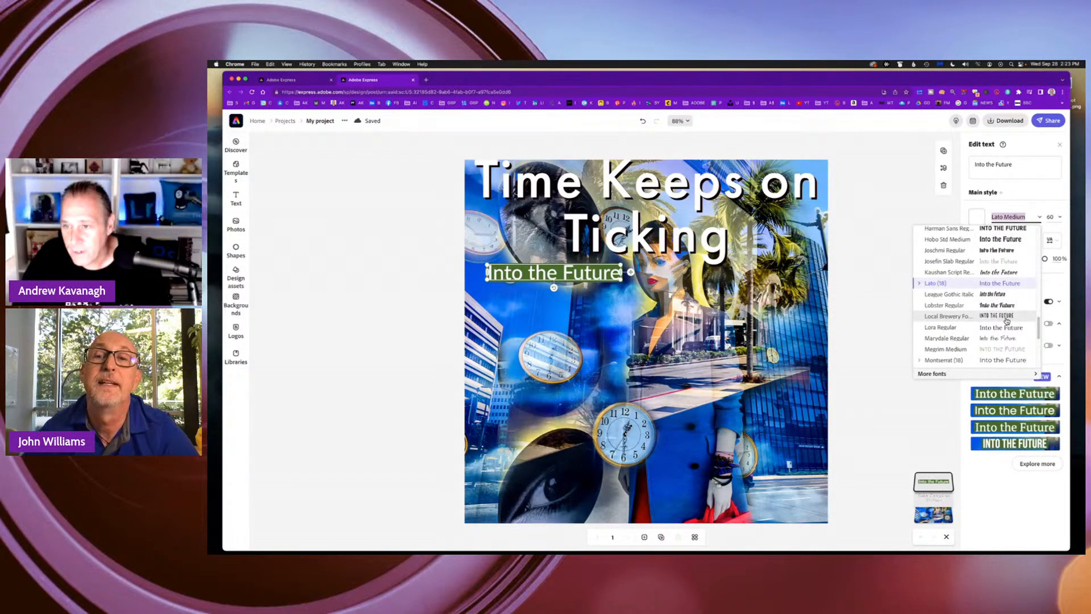
scroll(1005, 315, "down", 4)
scroll(1005, 315, "down", 2)
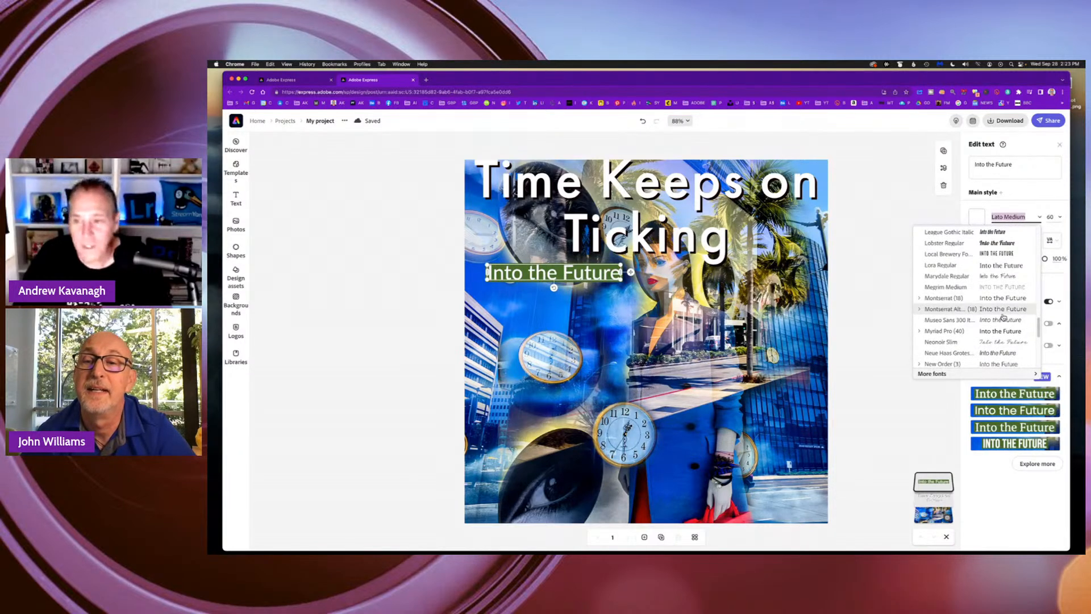
scroll(1004, 316, "down", 2)
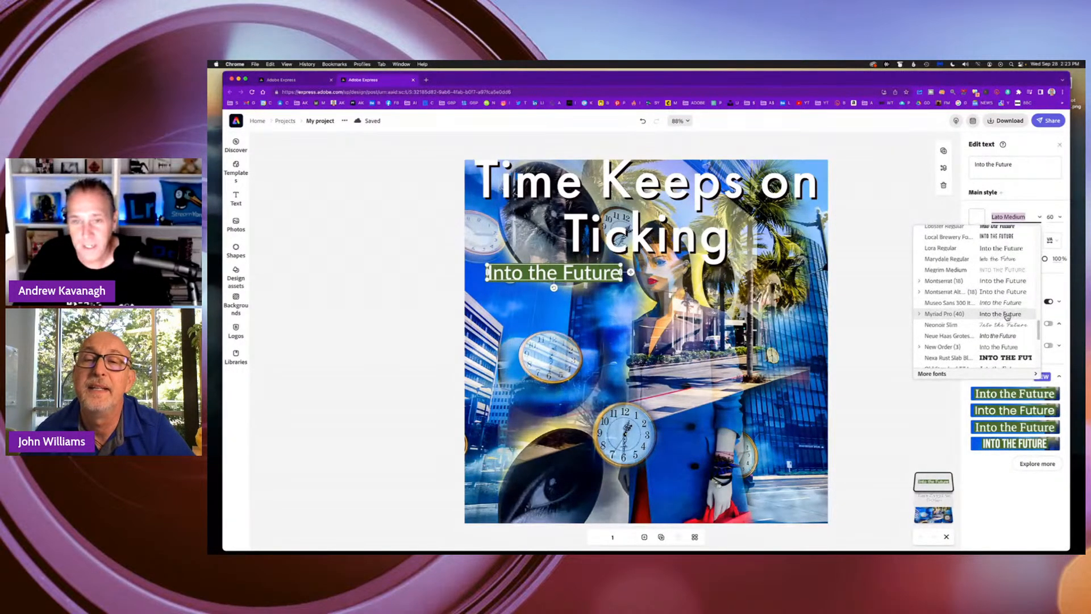
left_click(1006, 316)
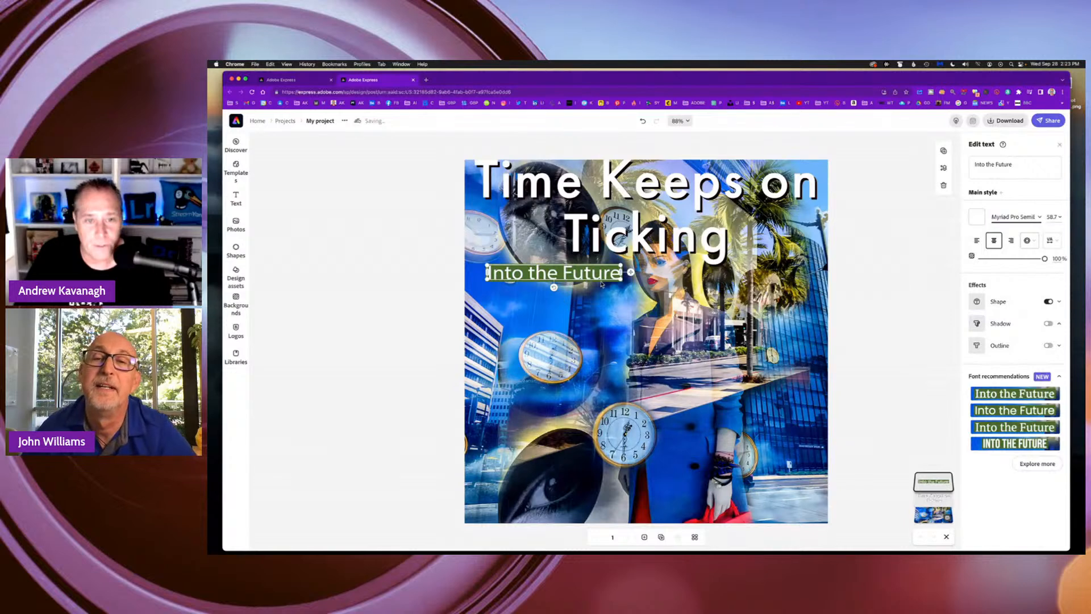
mouse_move(536, 275)
left_mouse_down()
mouse_move(587, 279)
mouse_move(529, 282)
left_mouse_up()
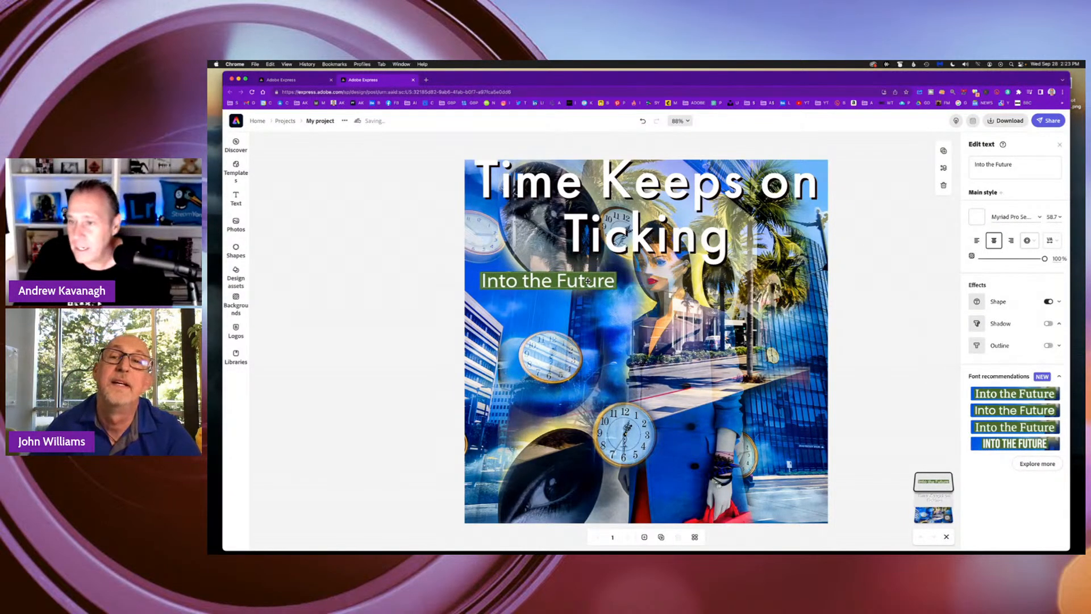
Toggle the shape effect behind the "Into the Future" text off and on to compare both looks.
left_click(1048, 302)
left_click(1048, 302)
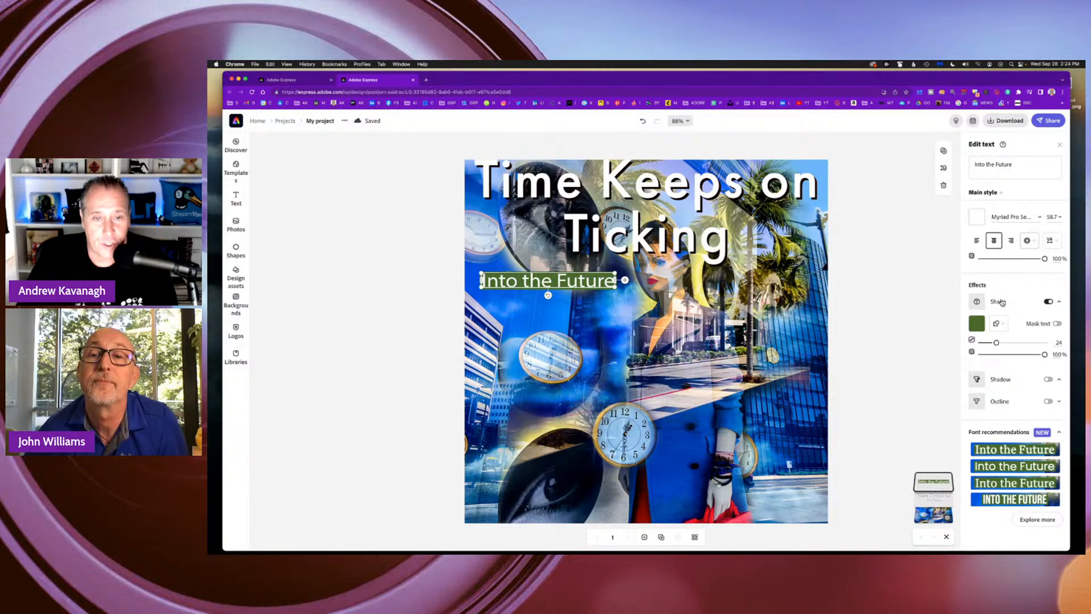
left_click(1049, 301)
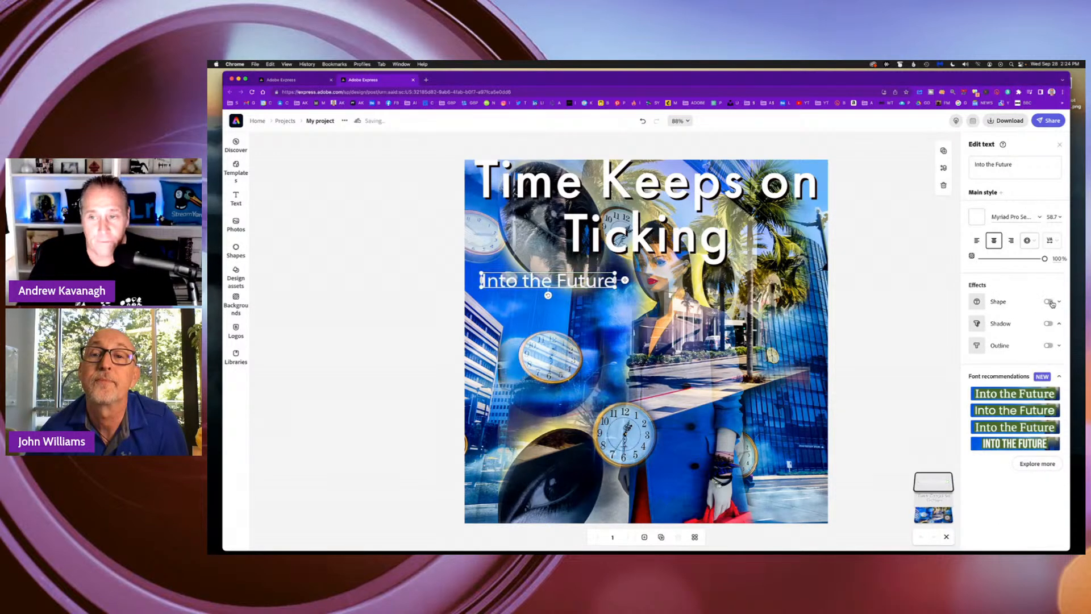
left_click(1048, 302)
left_click(1049, 302)
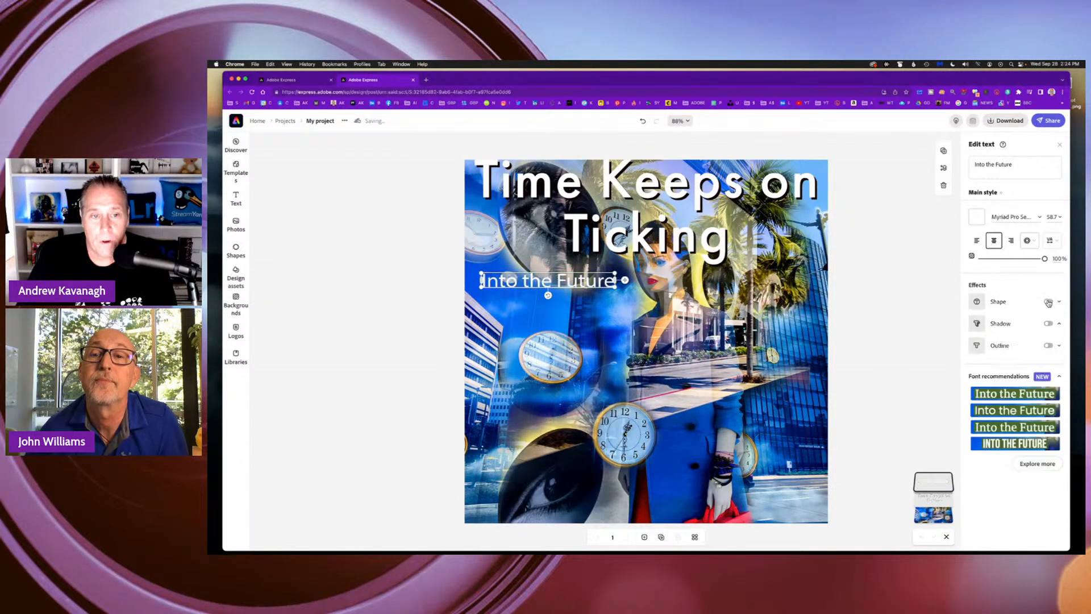
left_click(998, 303)
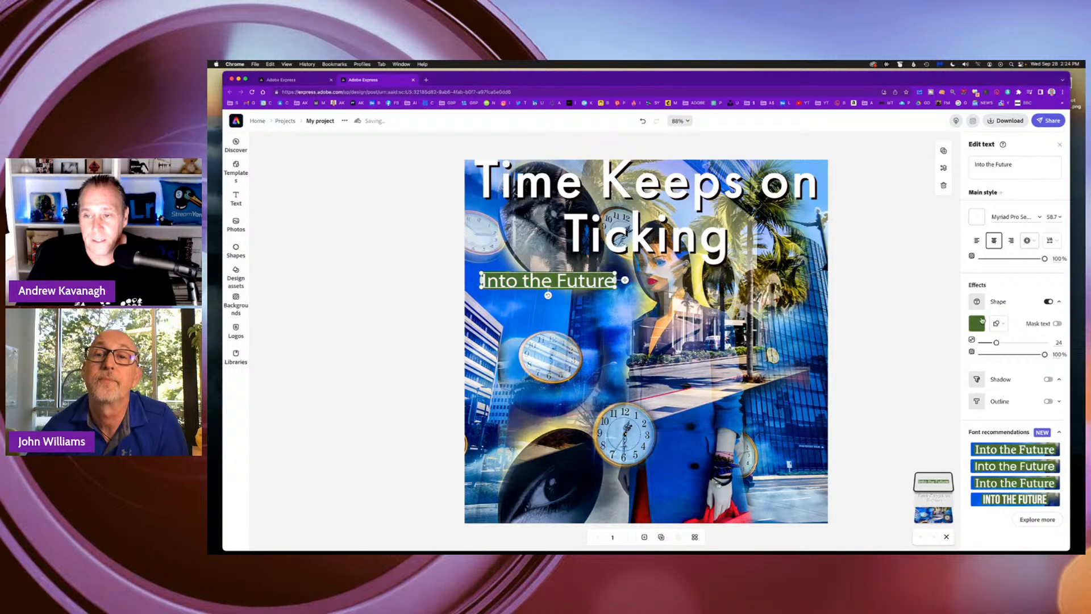
Try custom teal shades for the shape behind the "Into the Future" text, from bright turquoise to a deeper teal.
left_click(977, 324)
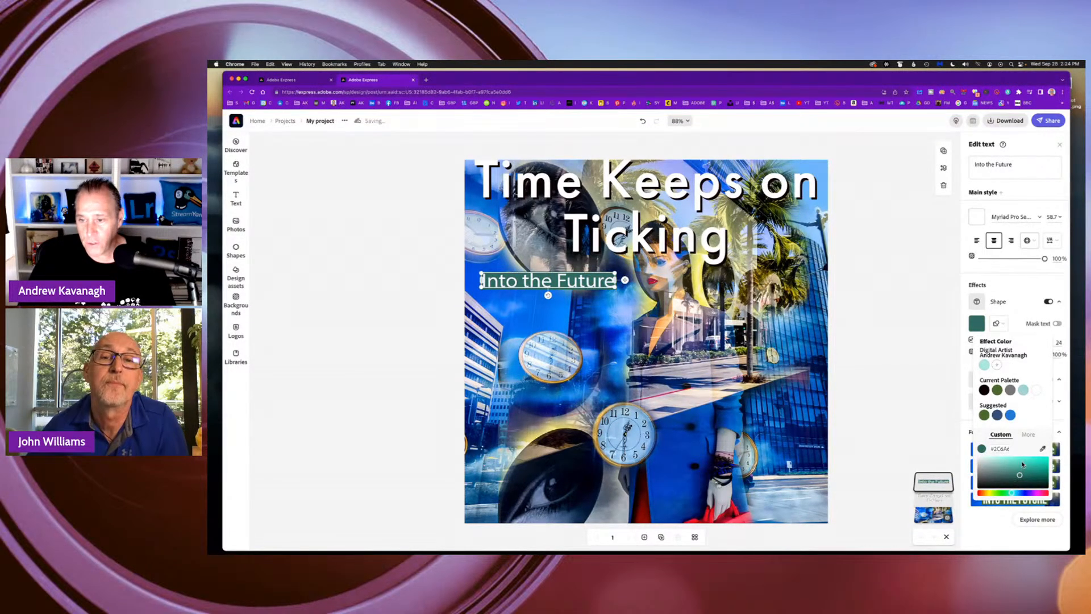
left_click(1022, 462)
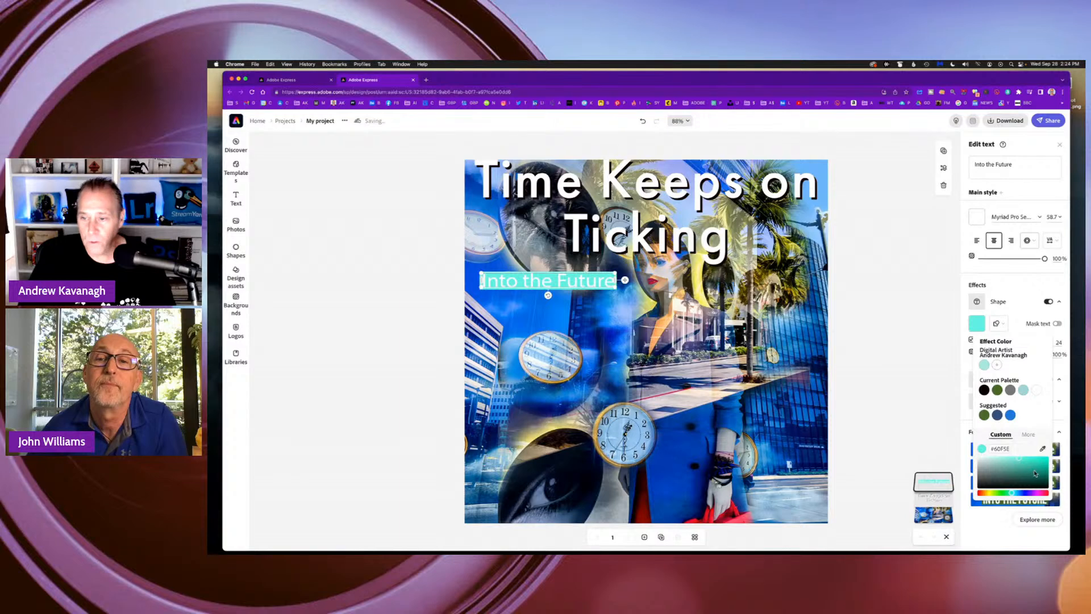
left_click(1035, 472)
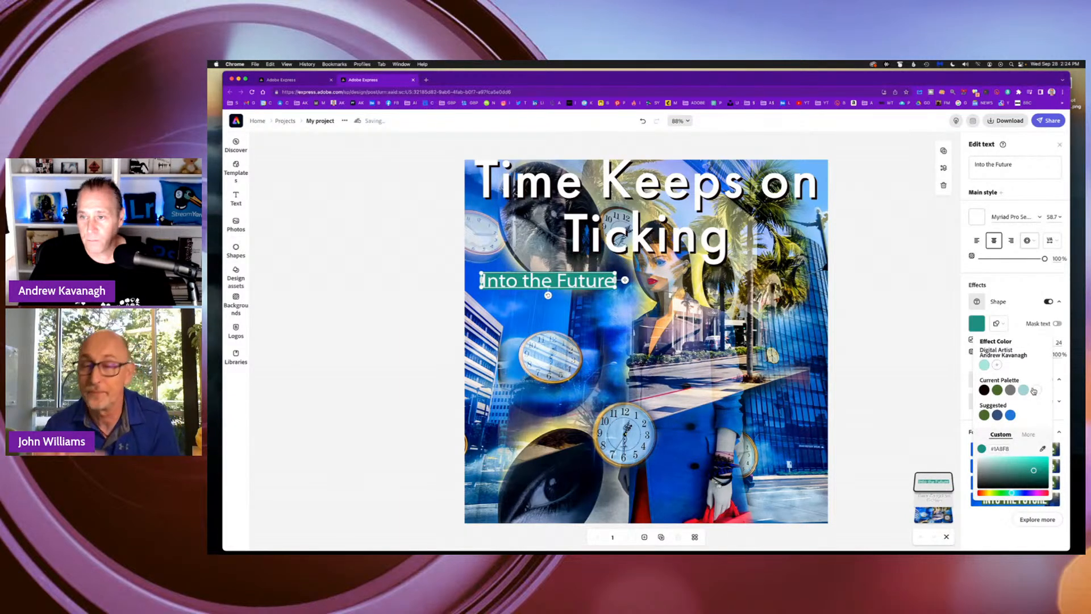
left_click(1031, 310)
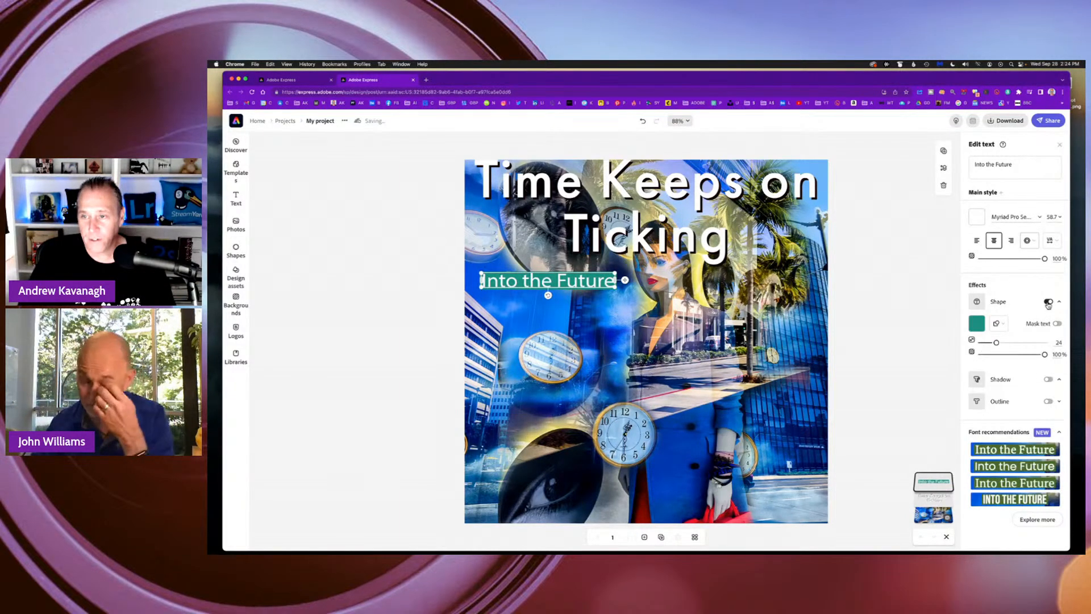
Turn off the shape behind "Into the Future" and move the text beneath the title to the design's right edge.
left_click(1049, 302)
left_click_drag(596, 278, 806, 279)
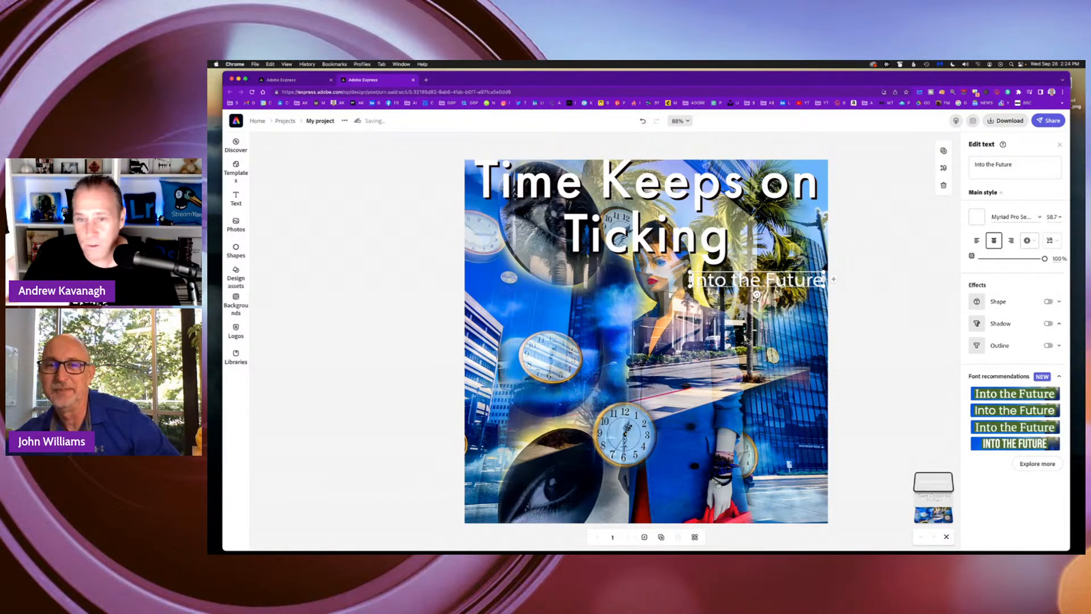
Add a shadow to the "Into the Future" text with distance 56 and the near-black color from the current palette.
left_click(1048, 324)
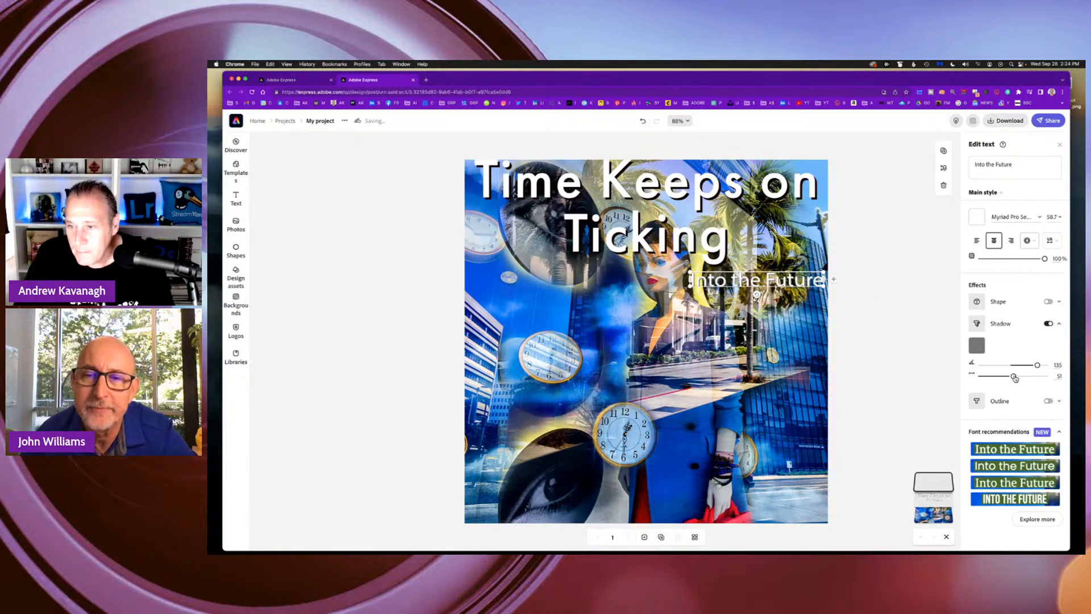
left_click_drag(1014, 377, 1017, 376)
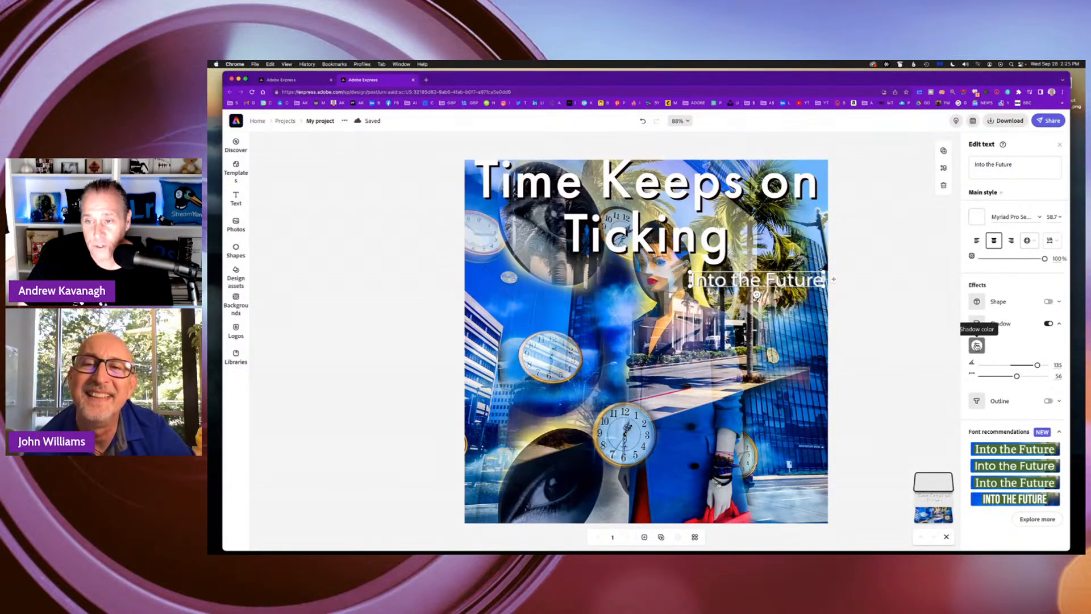
left_click(977, 345)
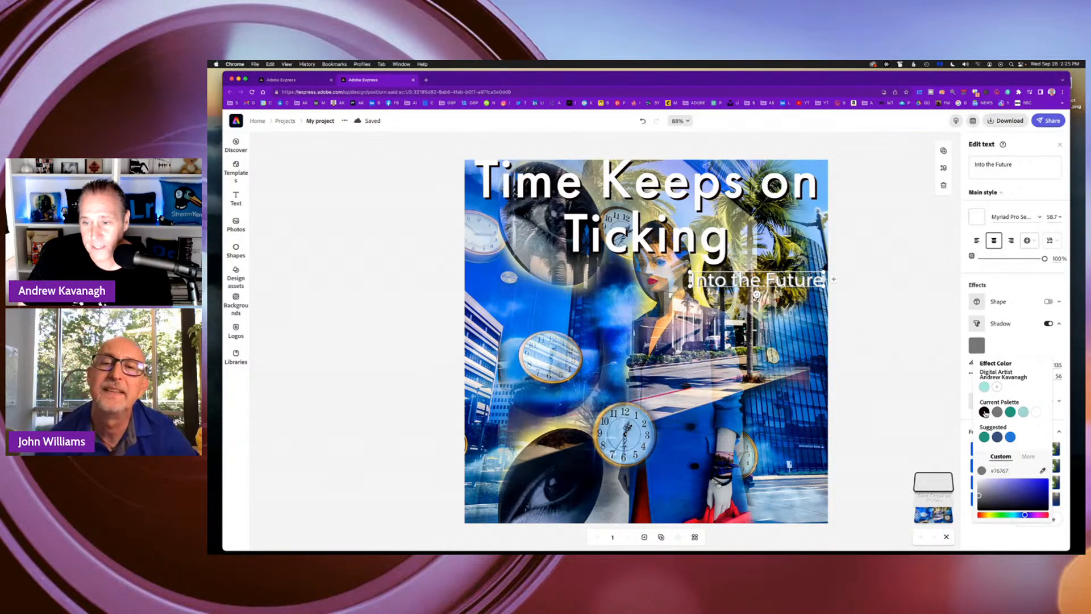
left_click(984, 412)
left_click(893, 321)
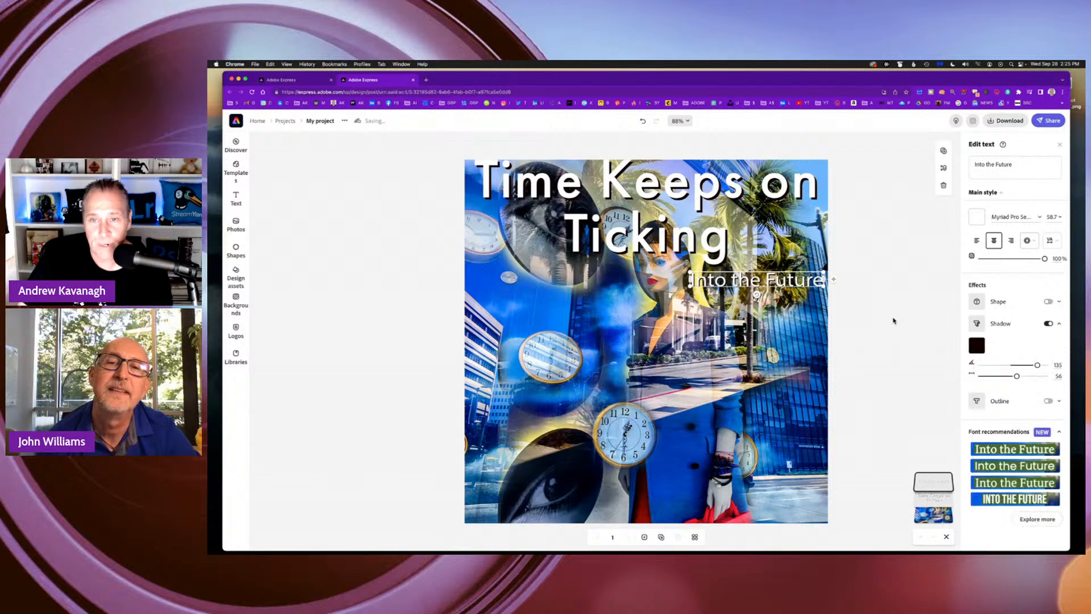
Enable filters on the background image and try the Grayscale, Darken and Matte looks.
left_click(806, 313)
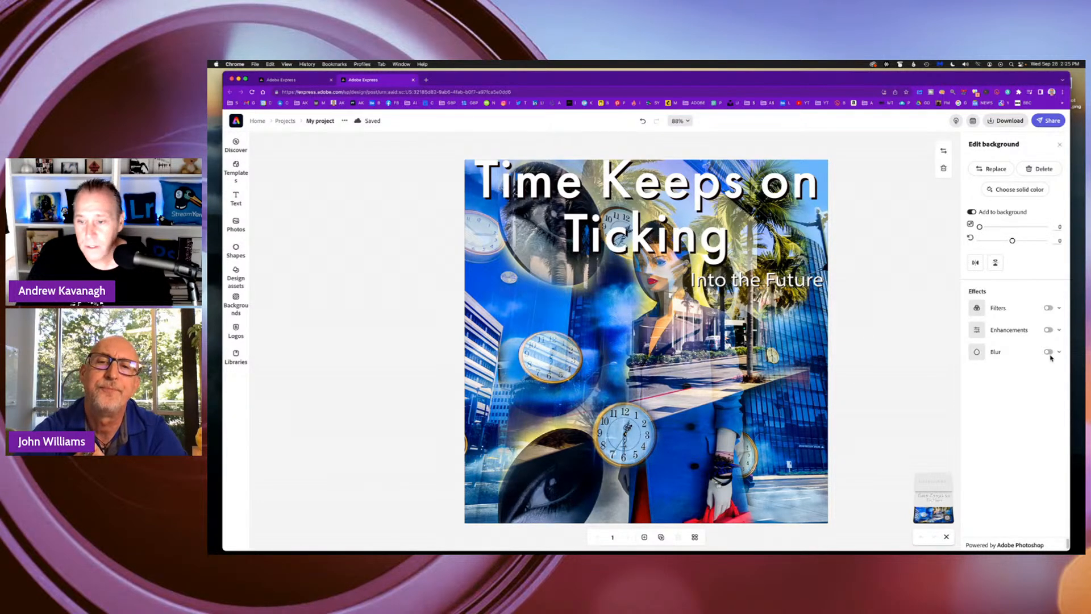
left_click(1048, 308)
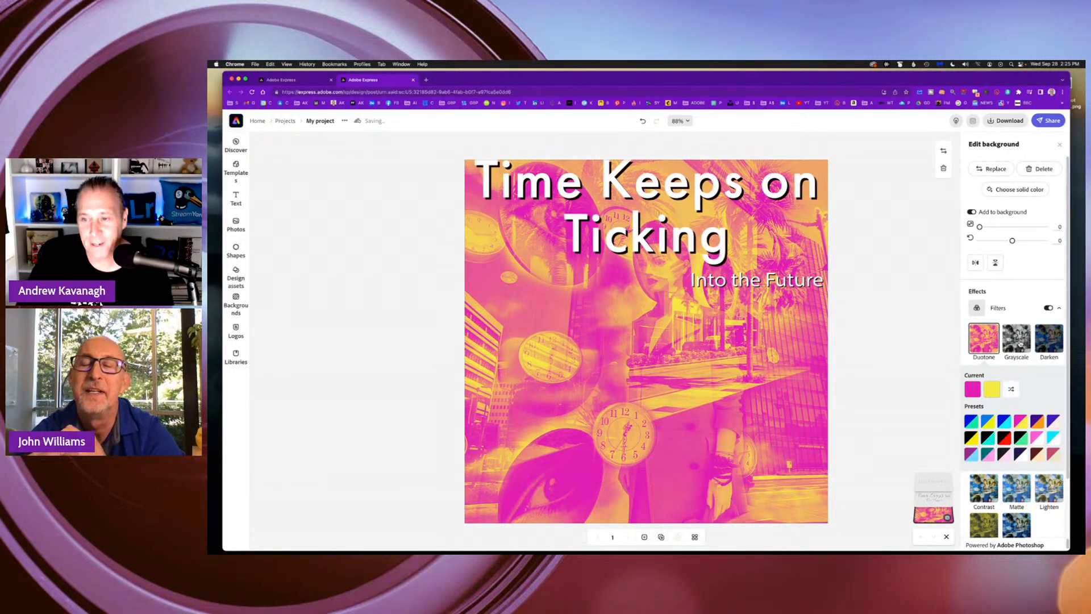
left_click(1016, 340)
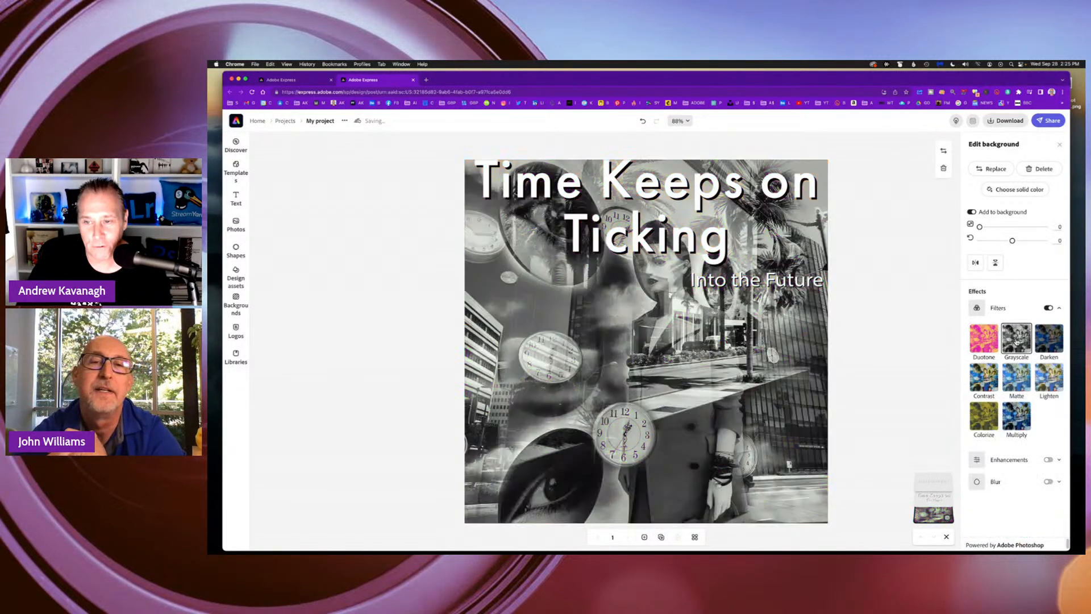
left_click(1048, 339)
left_click(1015, 377)
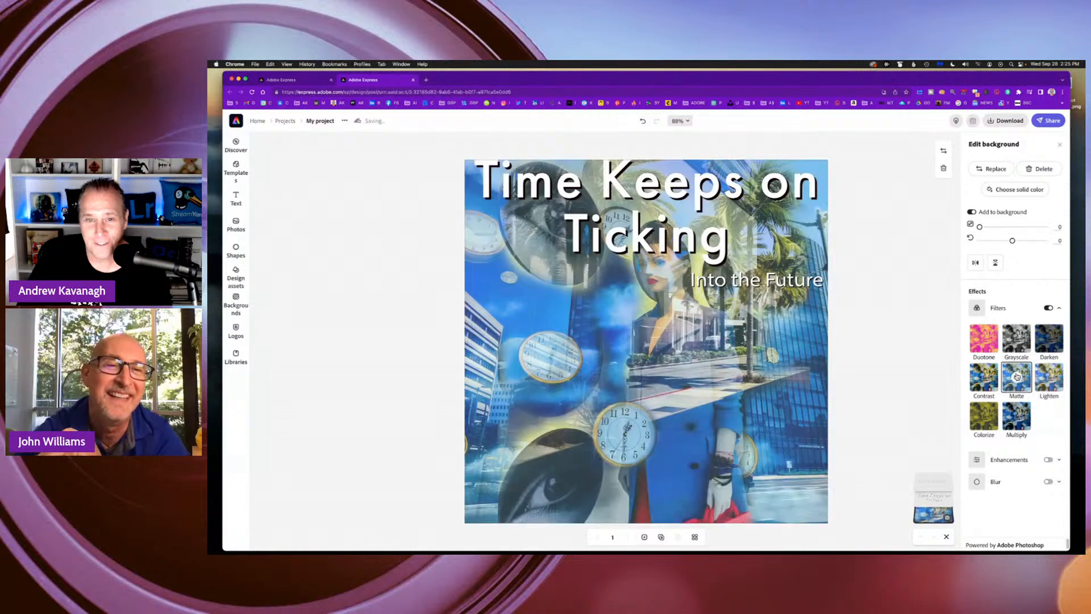
Apply the Duotone filter to the background, try swapping its two colors, and choose the purple and light blue preset.
left_click(985, 344)
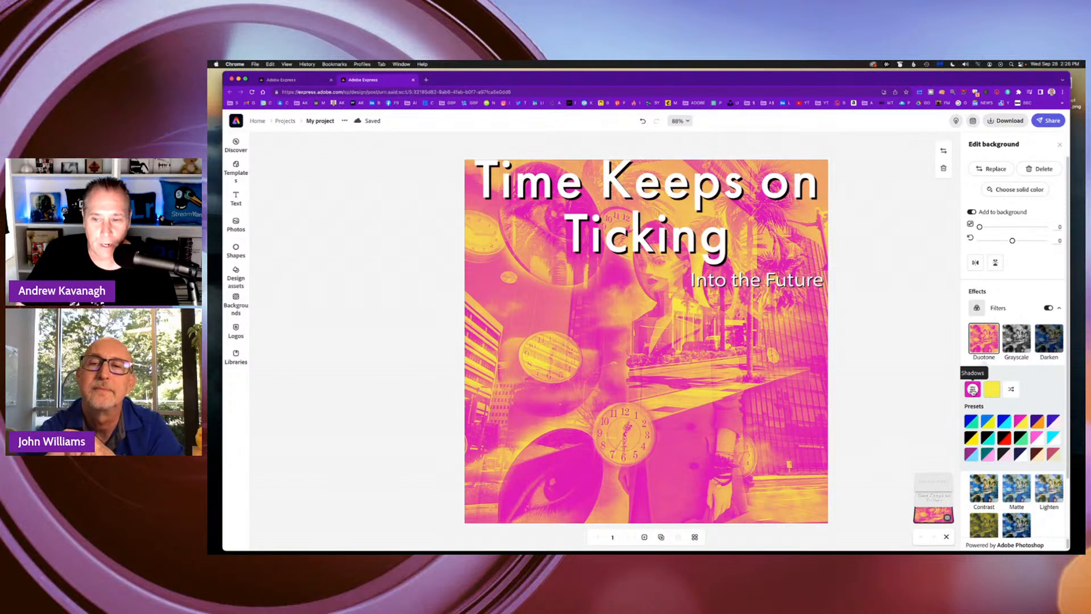
left_click(1012, 390)
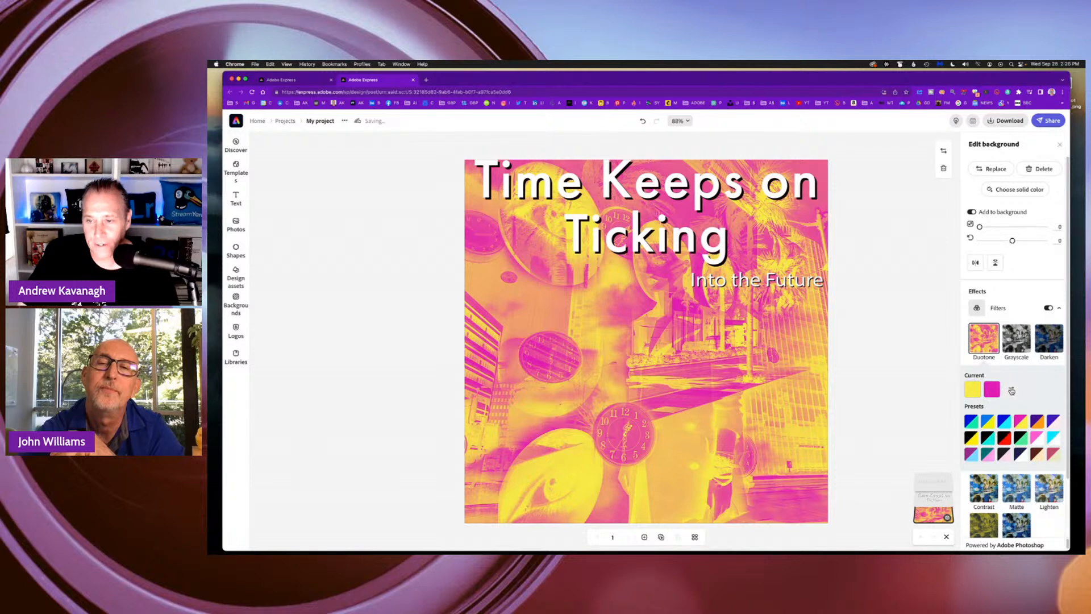
left_click(1010, 390)
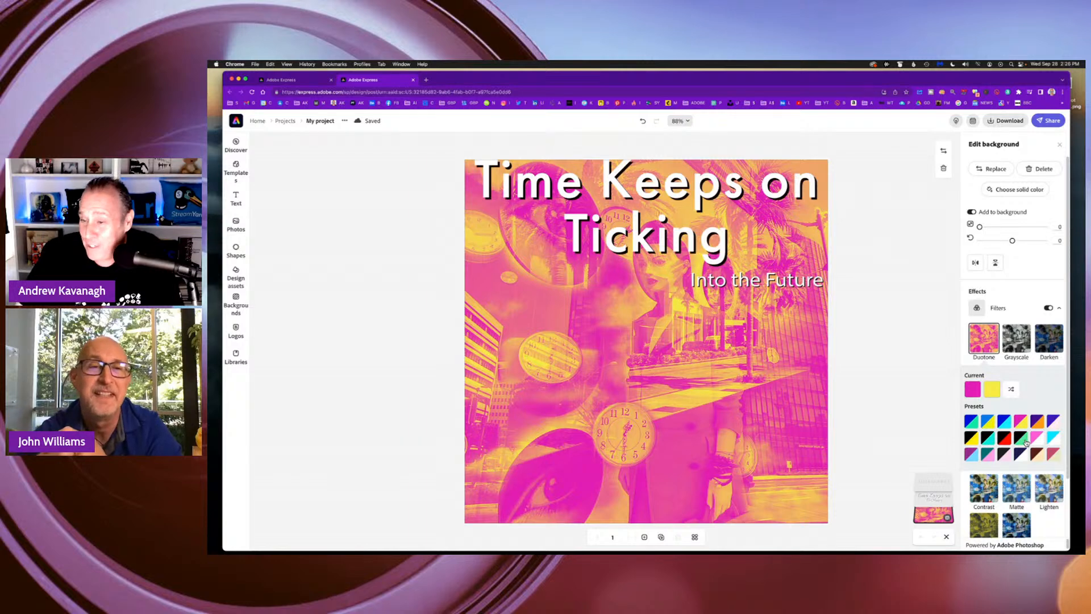
left_click(972, 455)
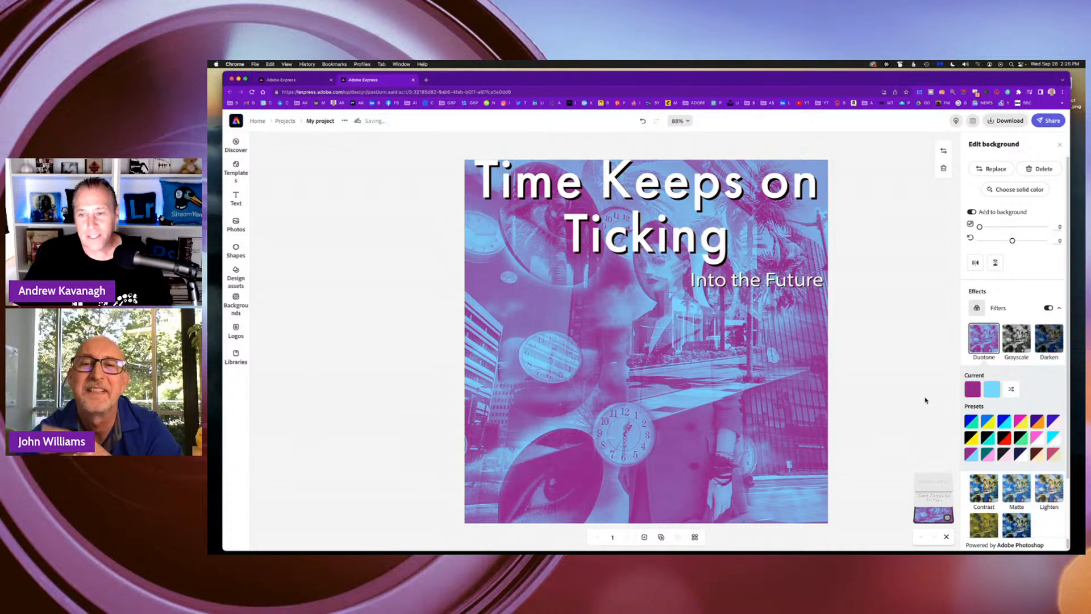
Customize the duotone with a paler blue for the highlights and a more vivid magenta-purple for the shadows.
left_click(993, 389)
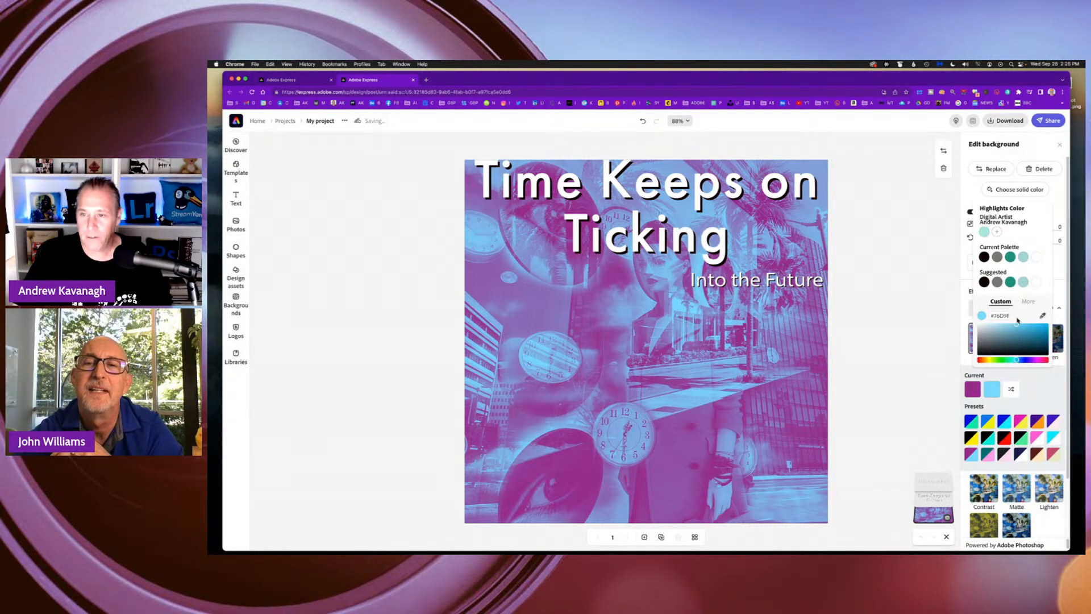
left_click_drag(1015, 326, 1002, 325)
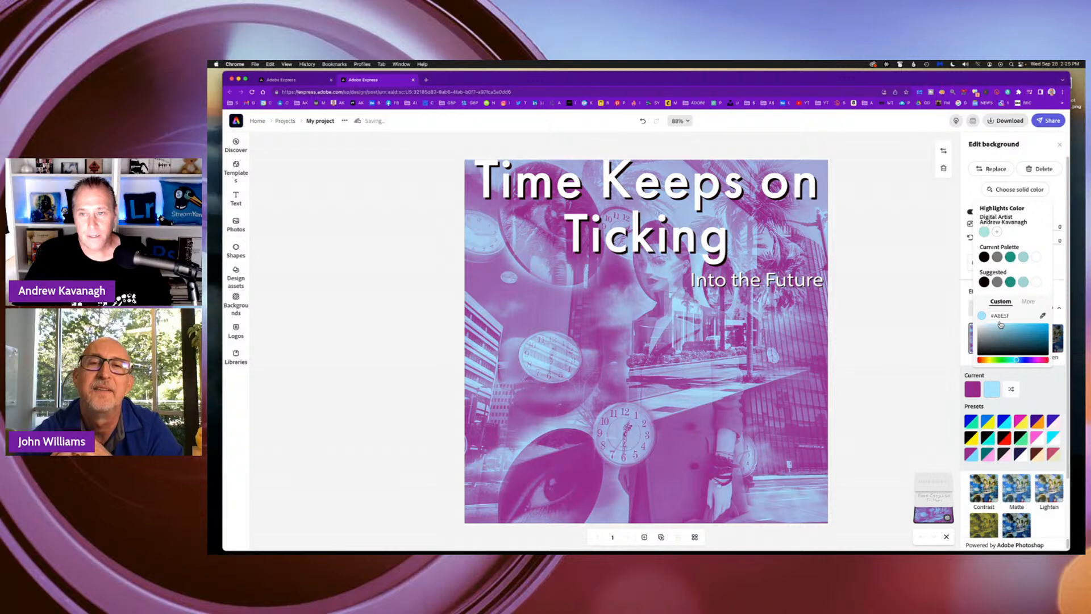
left_click(973, 389)
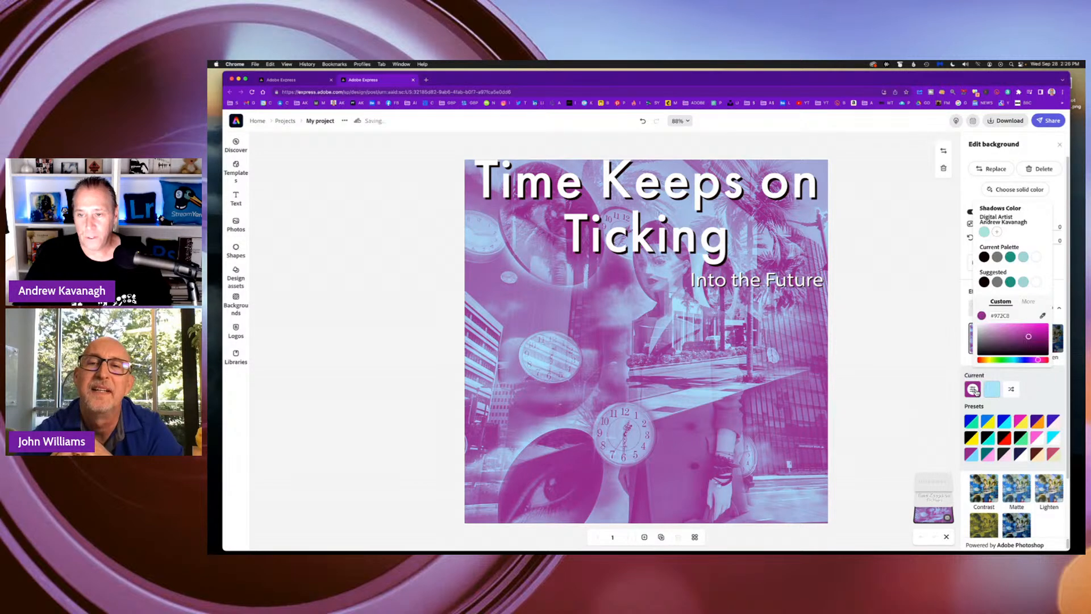
left_click_drag(1030, 338, 1041, 338)
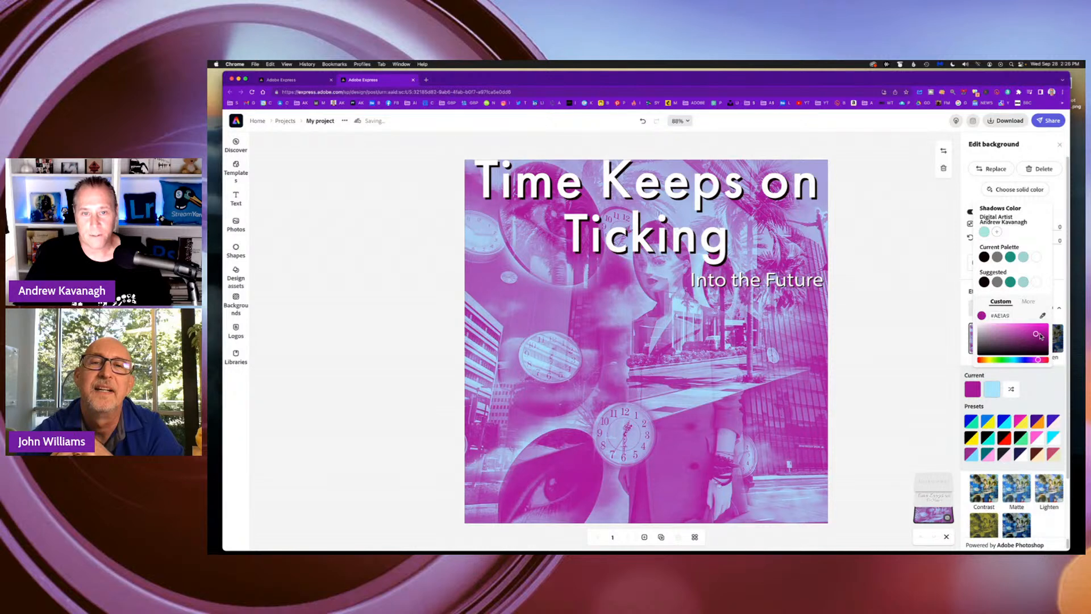
left_click(1039, 388)
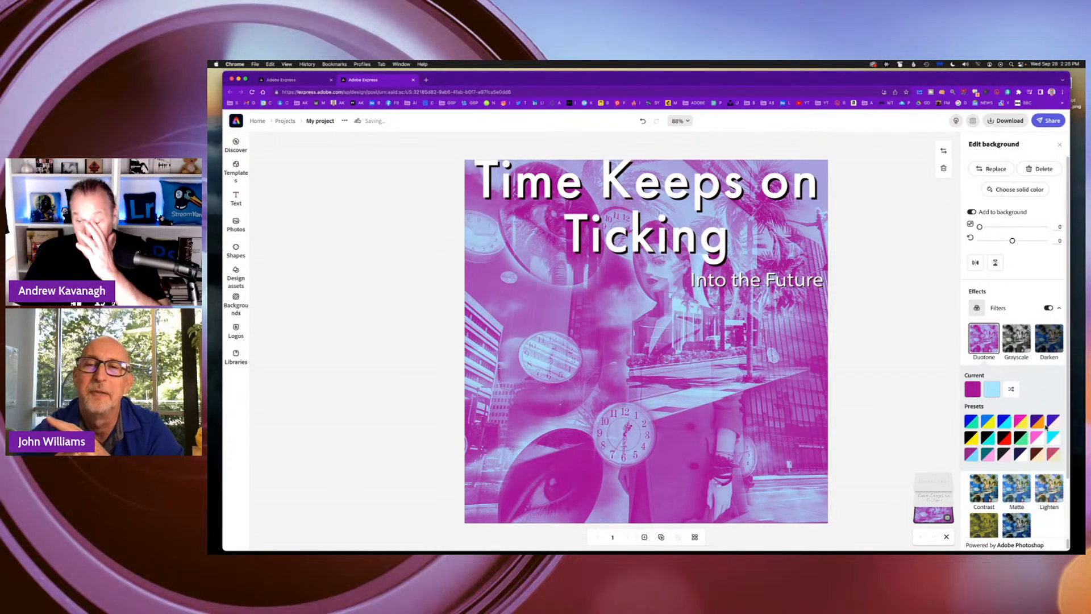
Enable enhancements for the background image and set contrast to 31 and brightness to 1.
scroll(1039, 433, "down", 1)
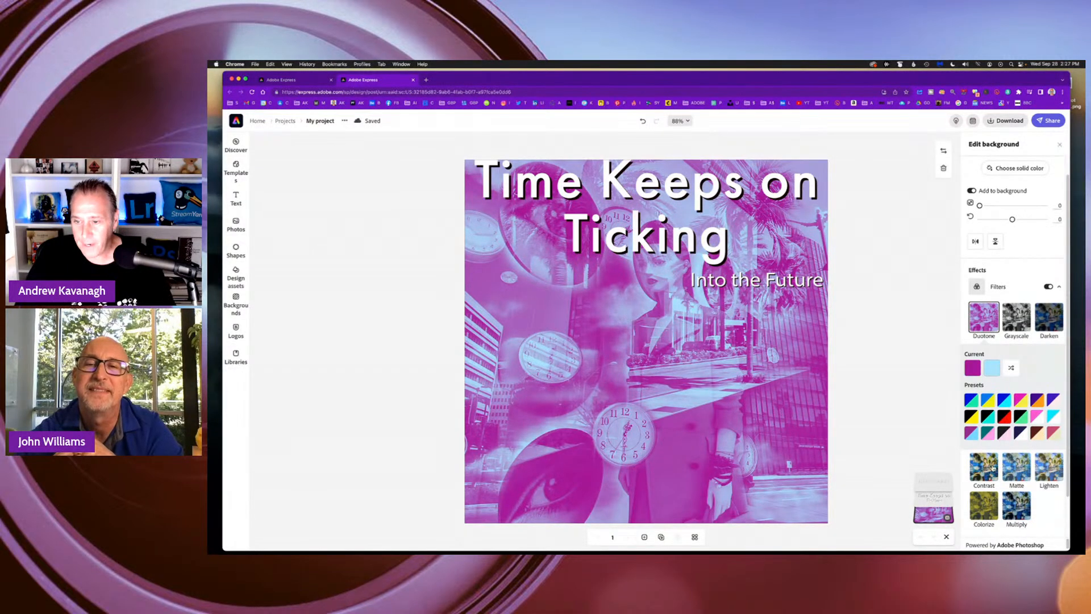
scroll(1037, 482, "down", 2)
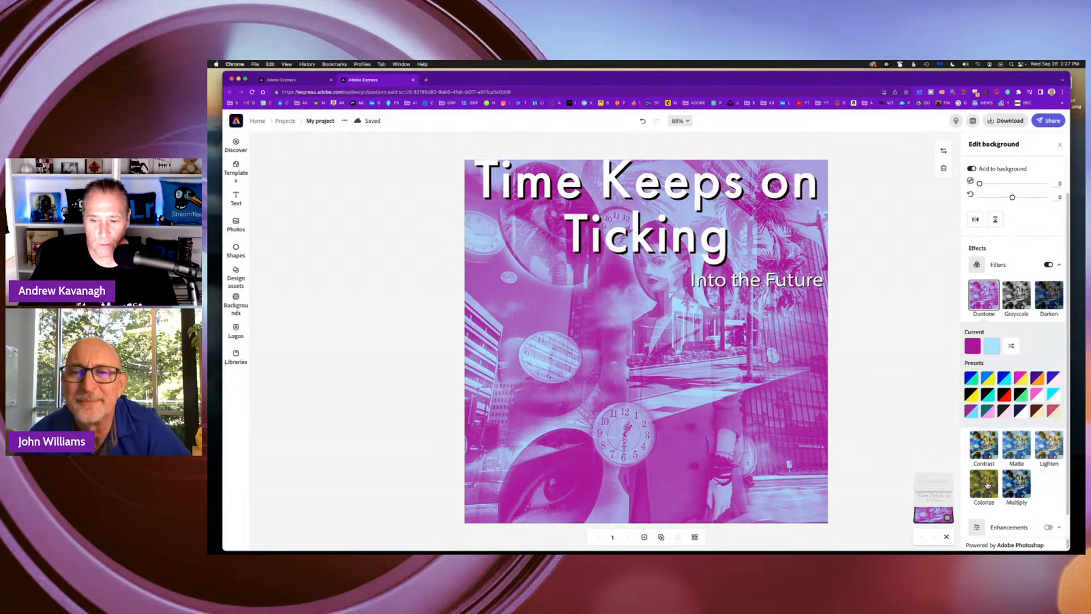
scroll(1022, 481, "down", 1)
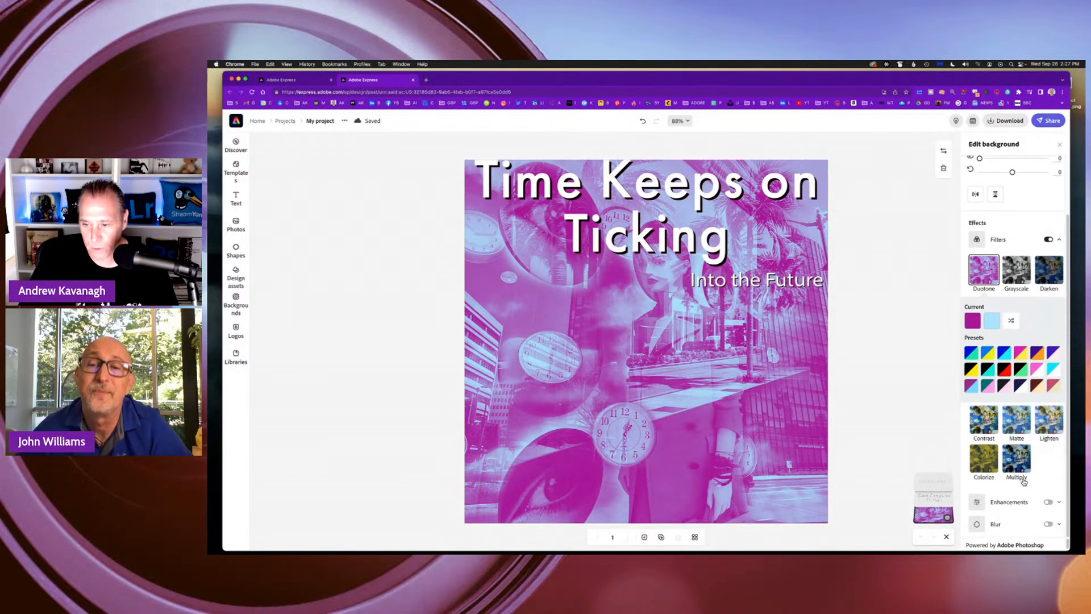
left_click(1048, 502)
scroll(1039, 495, "down", 2)
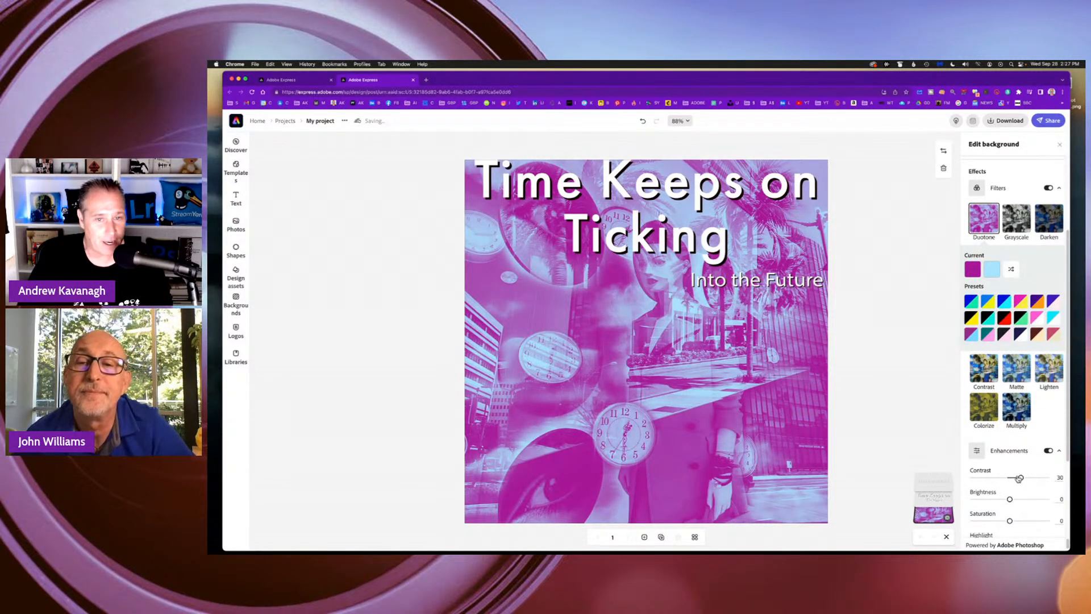
mouse_move(1019, 478)
left_mouse_down()
mouse_move(1010, 479)
mouse_move(1020, 477)
left_mouse_up()
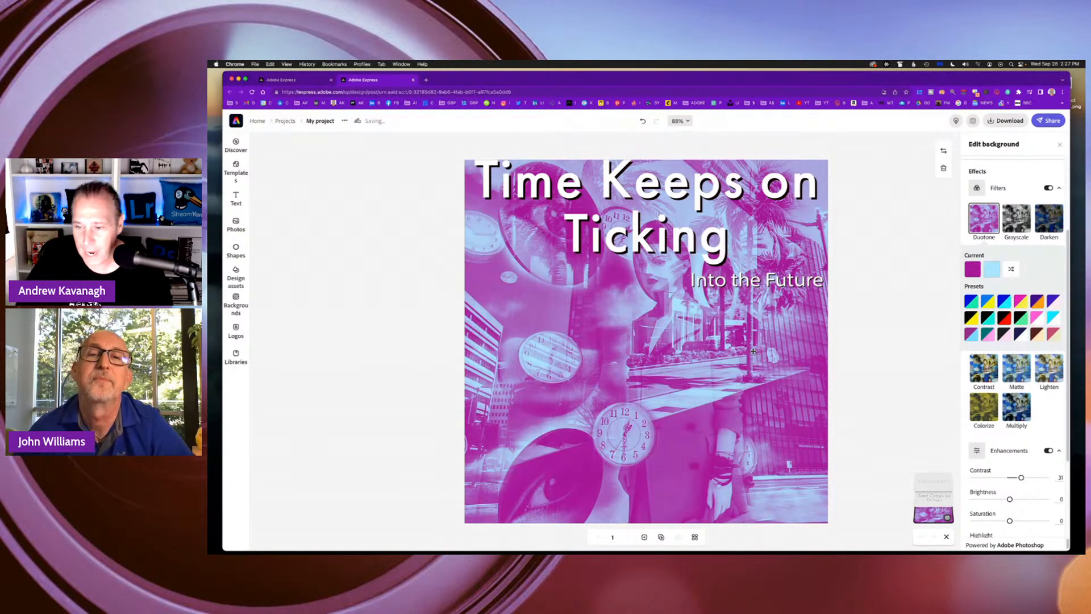
mouse_move(1010, 499)
left_mouse_down()
mouse_move(1029, 497)
mouse_move(995, 500)
mouse_move(1010, 500)
left_mouse_up()
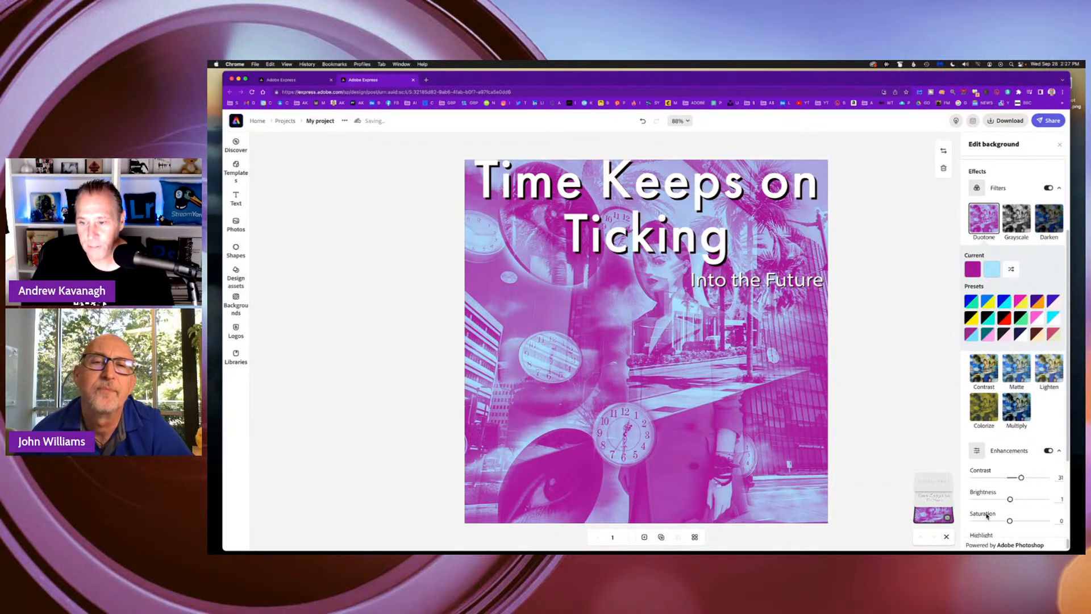
Try a strongly reduced background saturation, settle on a saturation of 5, and review the remaining enhancement settings.
left_click_drag(1011, 521, 983, 521)
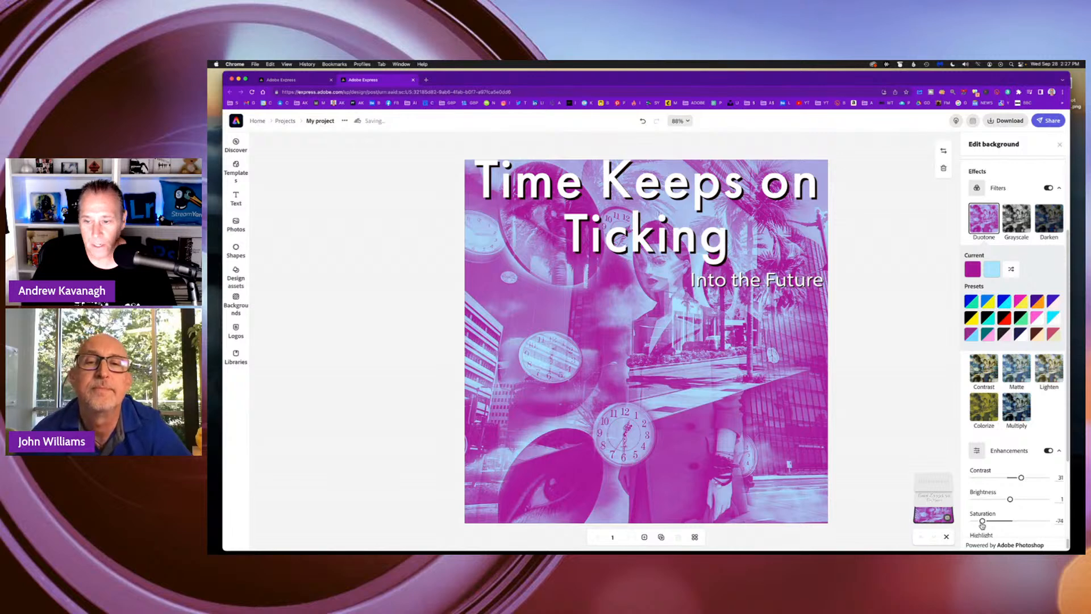
left_click_drag(982, 522, 1013, 521)
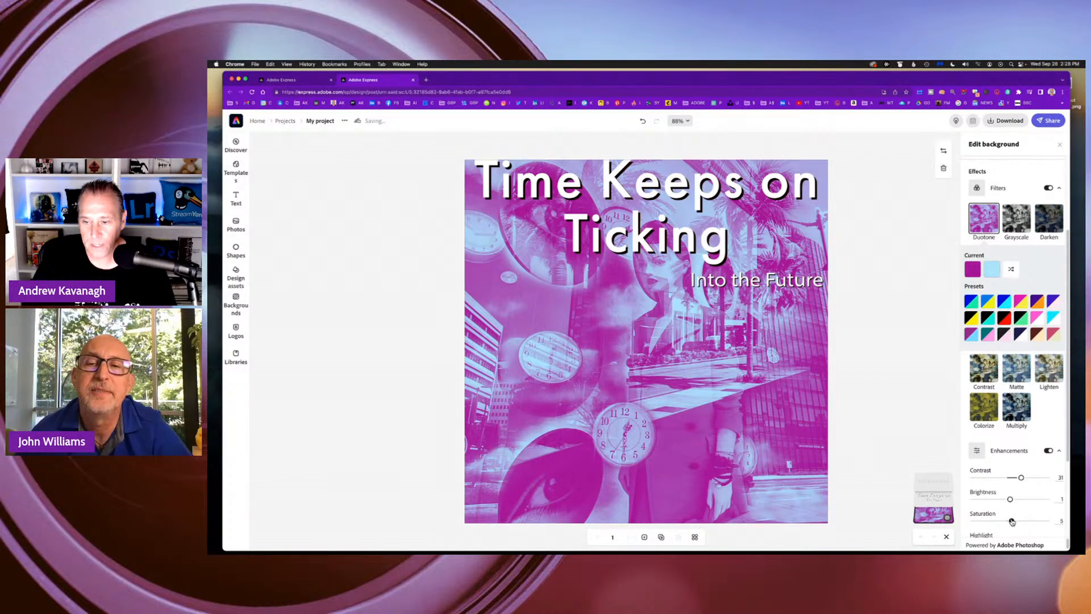
scroll(1011, 470, "down", 2)
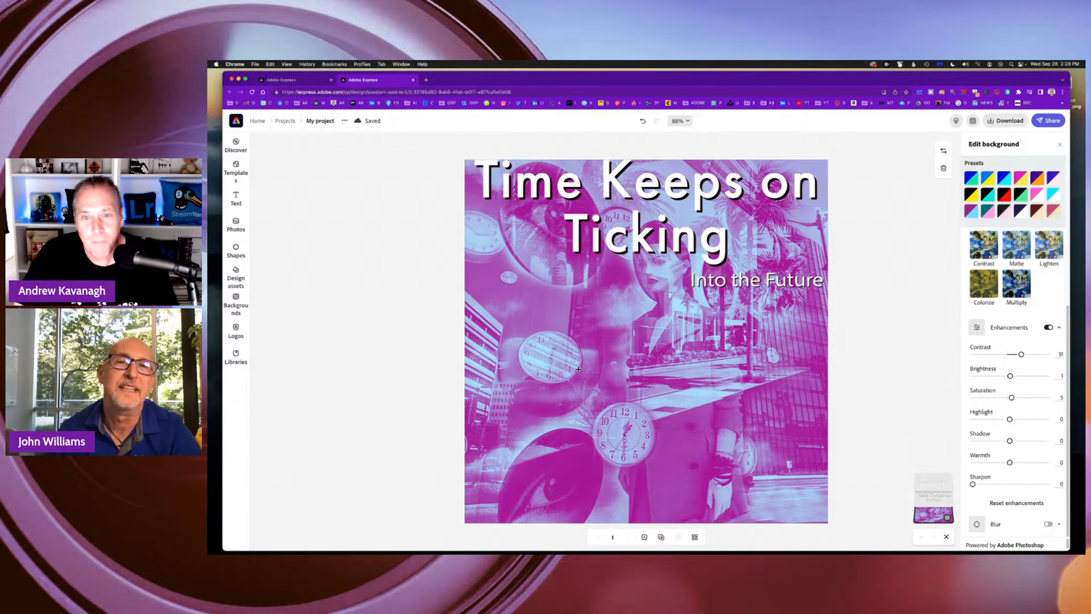
Move the "Into the Future" text toward the canvas's left half and lower the "Time Keeps on Ticking" heading fully inside the canvas.
left_click(780, 281)
left_click_drag(755, 293, 559, 295)
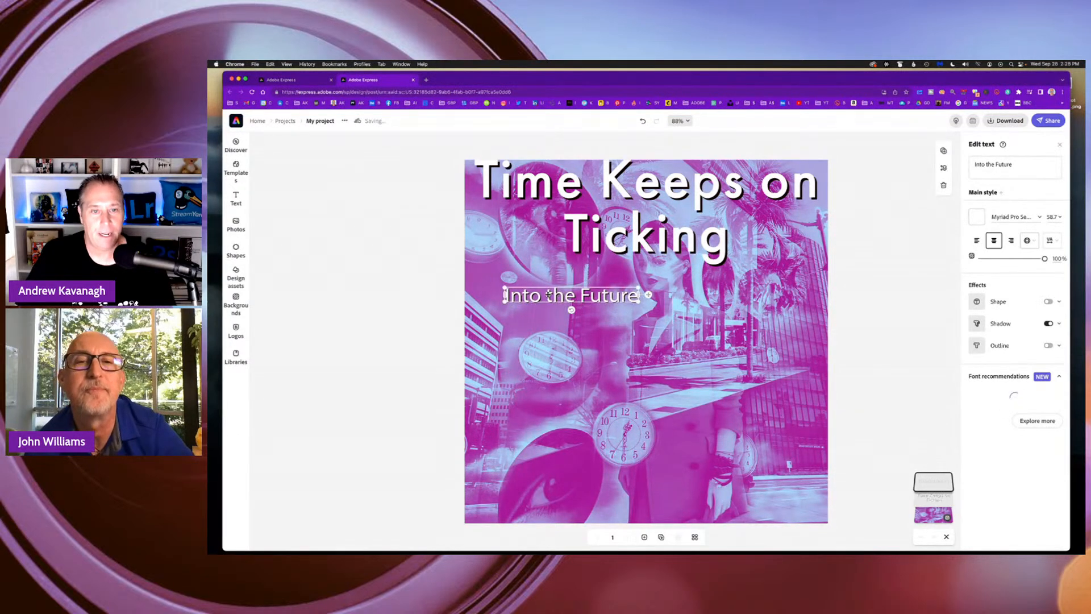
left_click(868, 309)
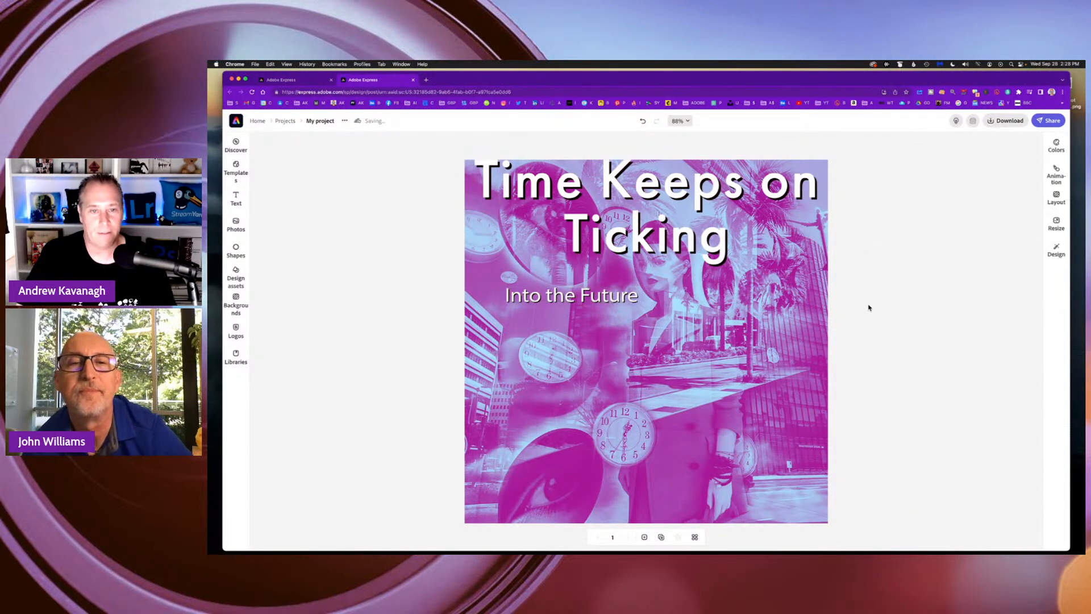
left_click(681, 239)
left_click_drag(680, 240, 681, 257)
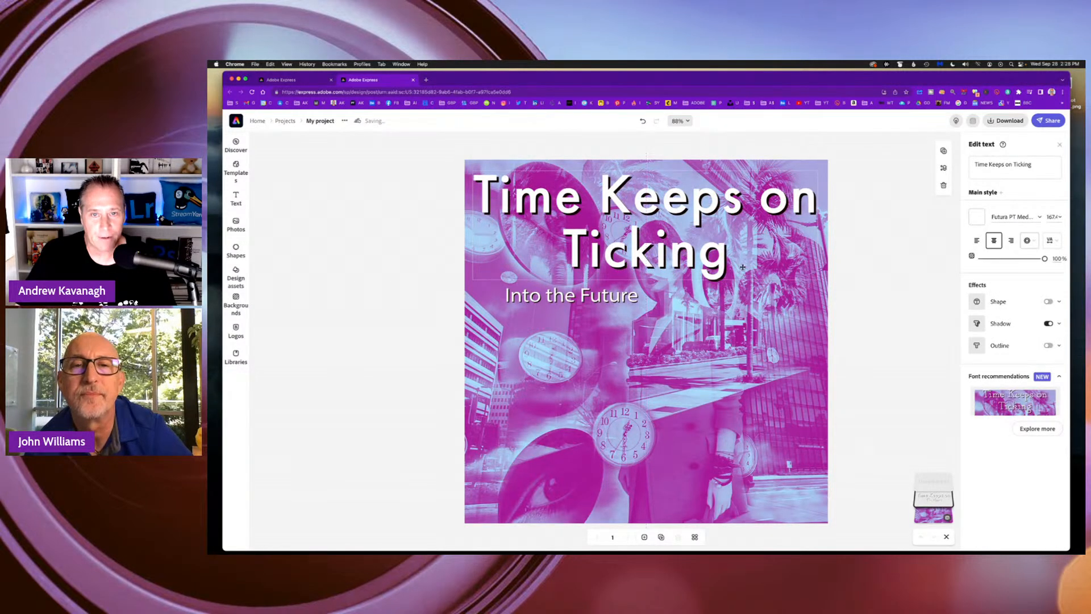
Shrink the heading to one line at about size 82.2 near the canvas's upper edge, and place the subtitle just beneath its right end.
left_click_drag(817, 280, 731, 212)
left_click_drag(668, 199, 700, 191)
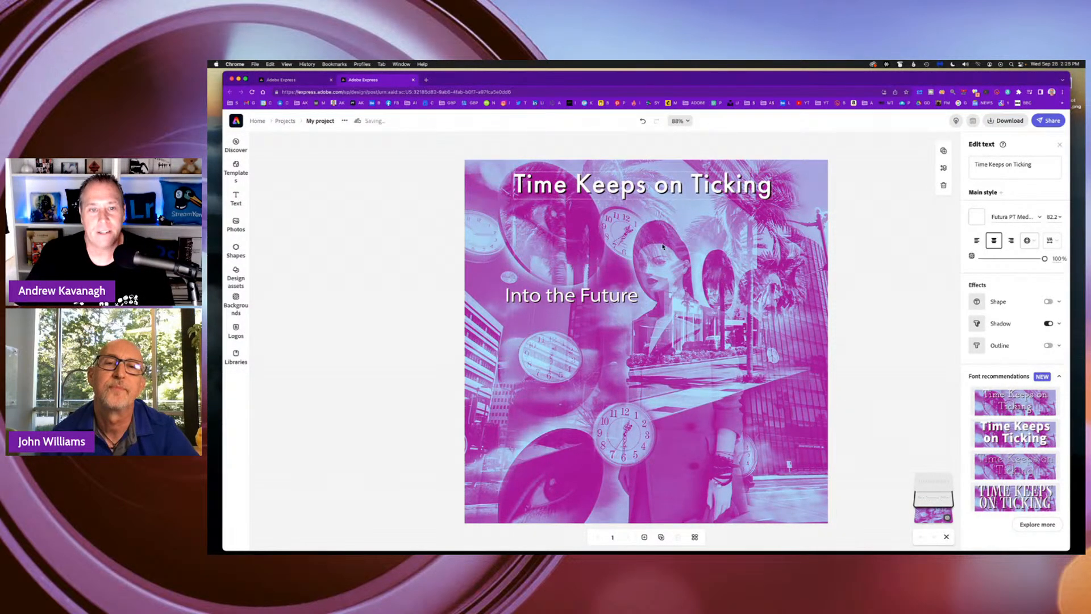
left_click_drag(606, 301, 767, 213)
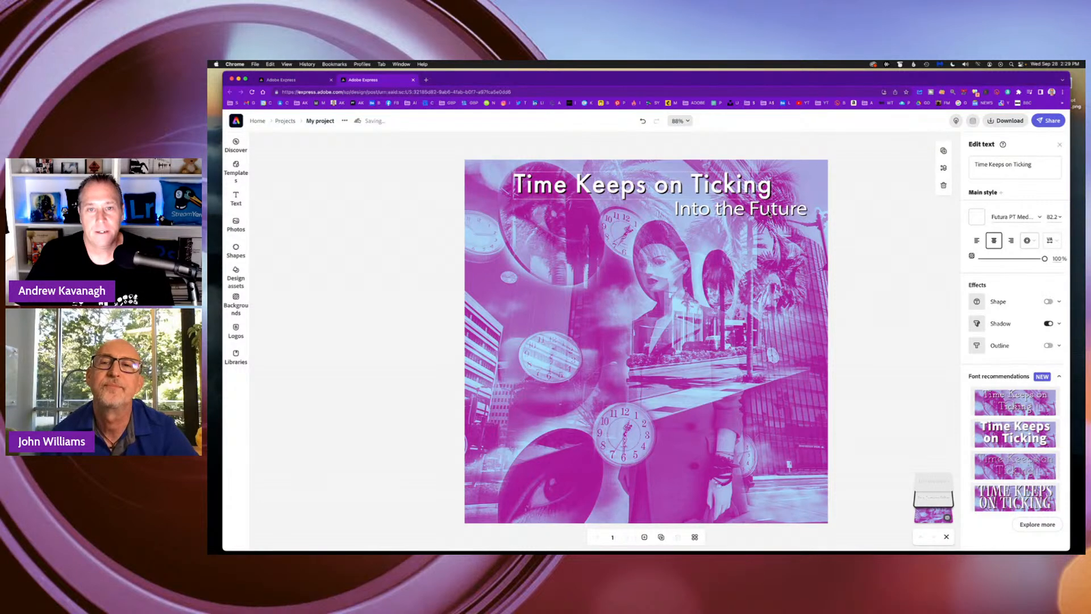
left_click(804, 302)
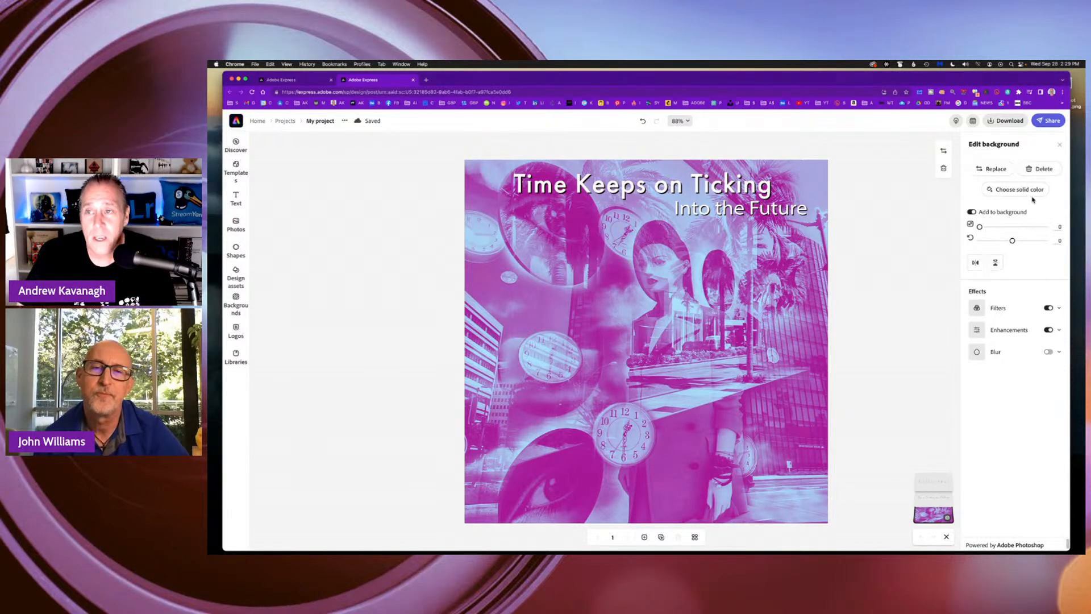
Review the sharing options and download the finished design as a JPG file.
left_click(1050, 121)
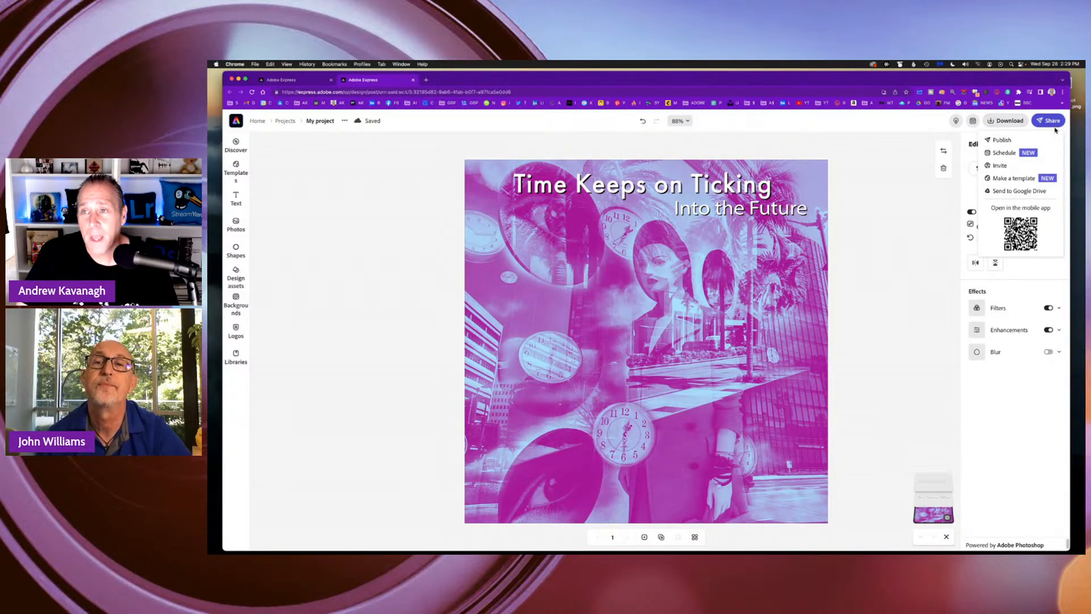
left_click(998, 123)
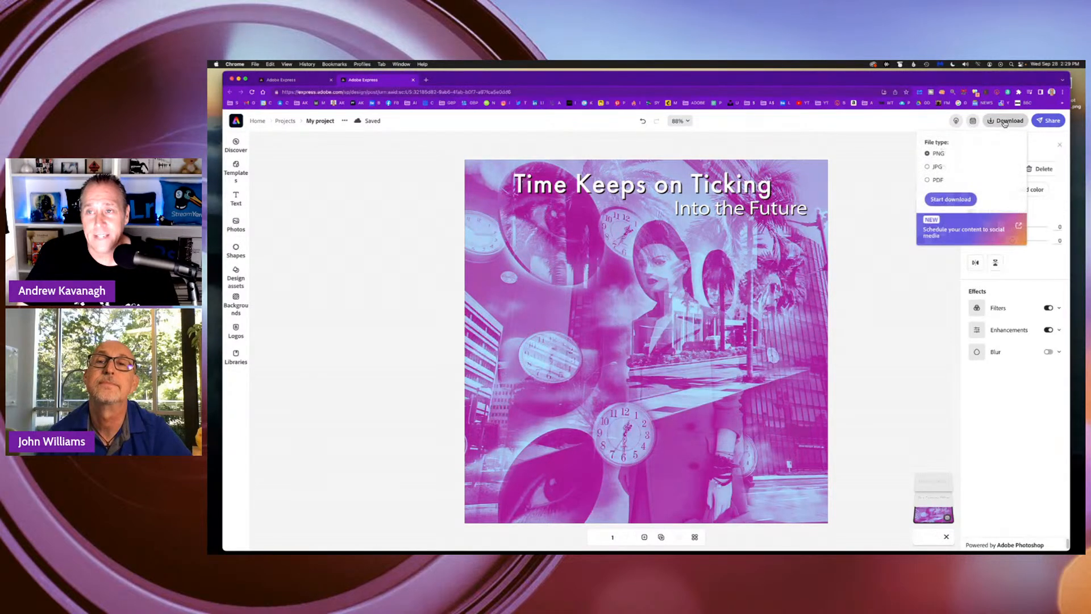
left_click(938, 168)
left_click(951, 200)
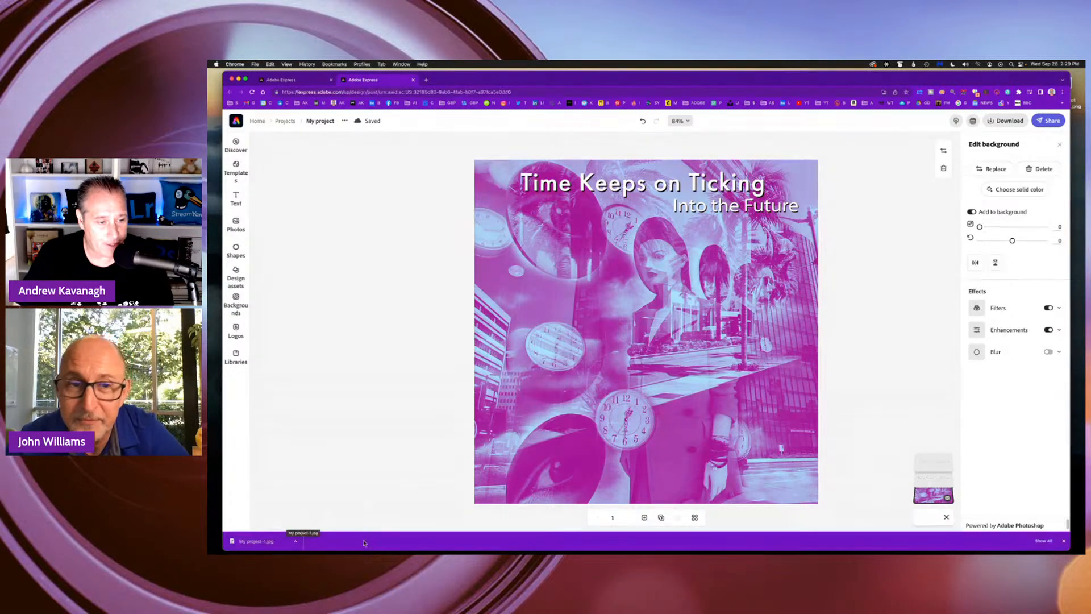
Clear the browser's entire download list, close it, and leave the project for the Adobe Express home page.
left_click(1049, 543)
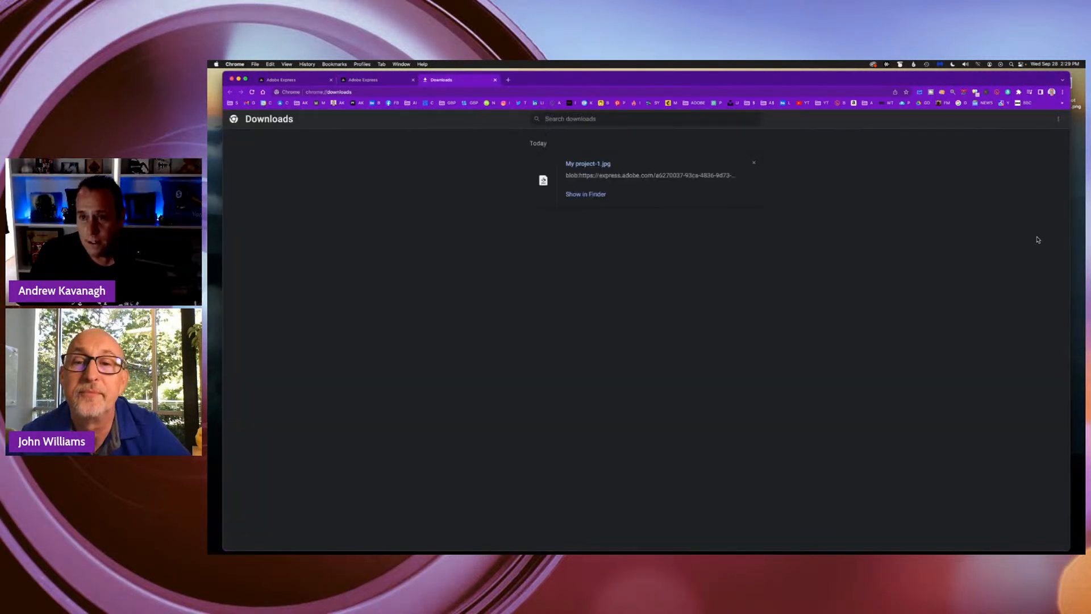
left_click(1058, 119)
left_click(1027, 122)
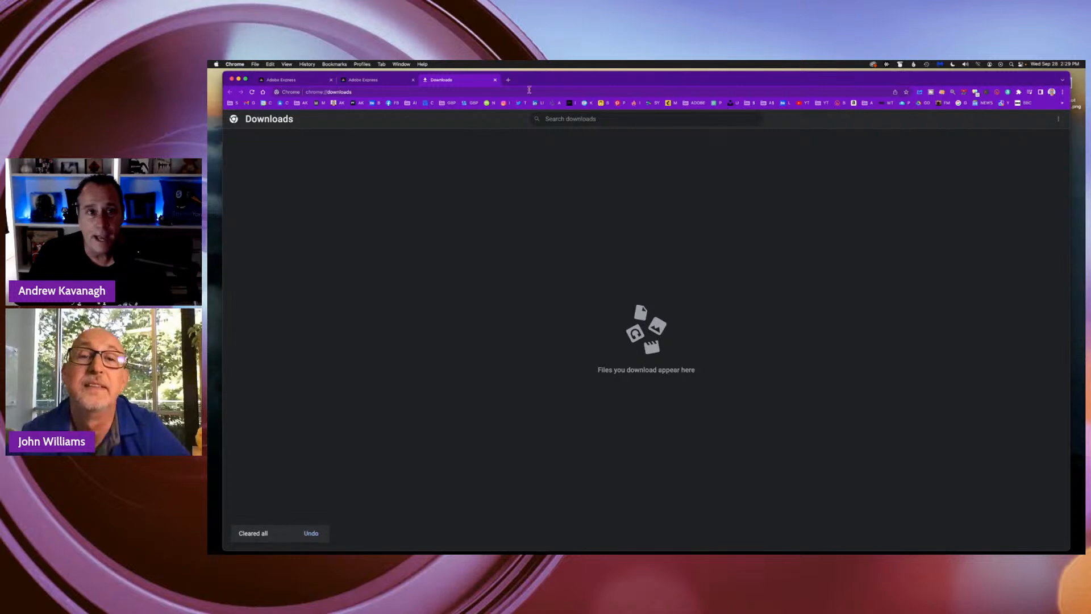
left_click(495, 81)
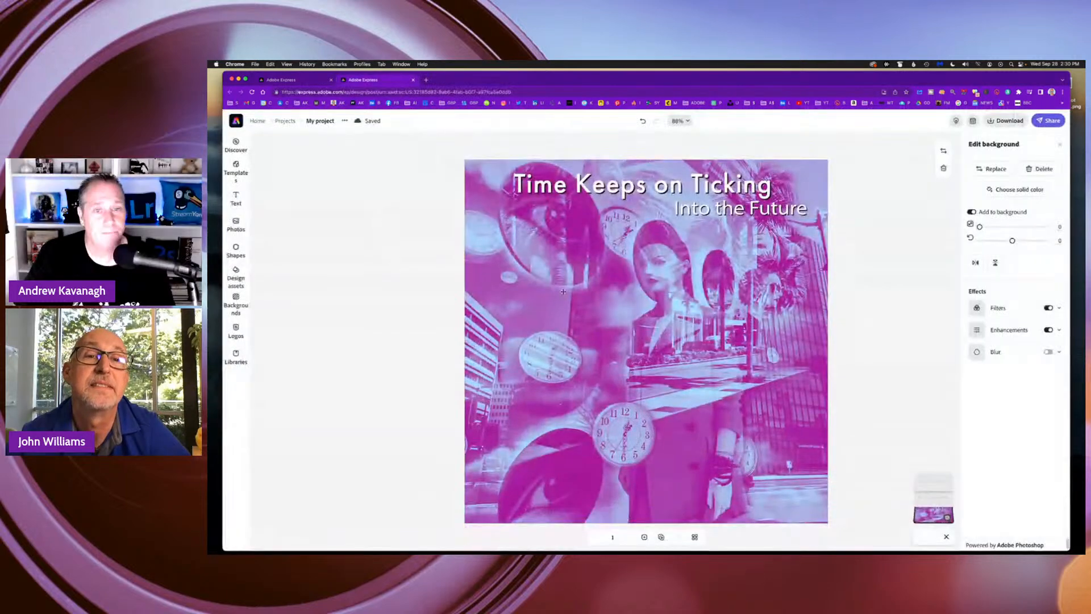
left_click(259, 121)
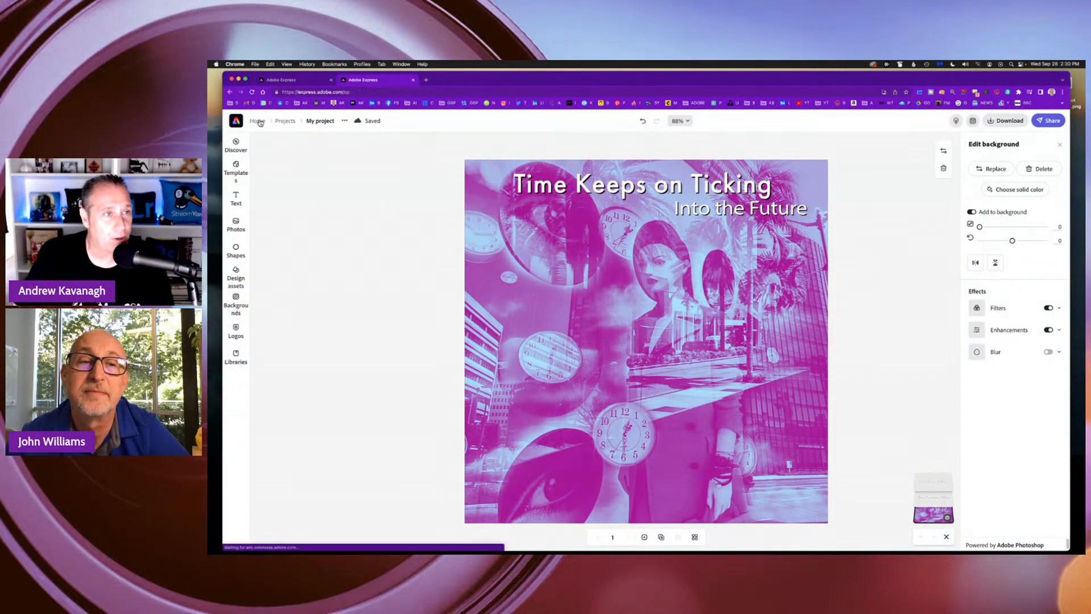
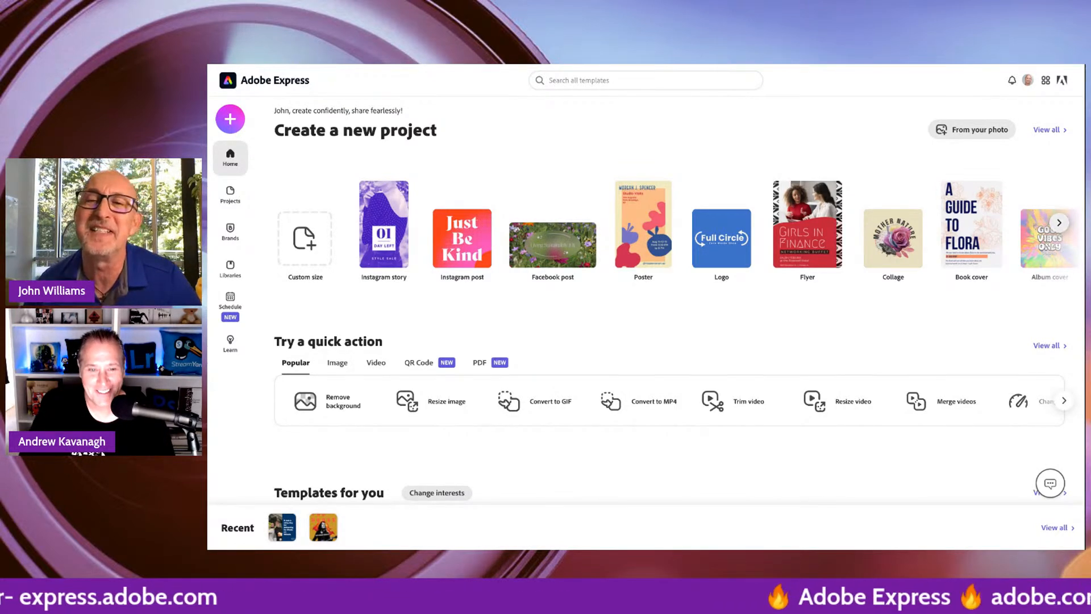
Run the Remove background quick action on the portrait photo and open the cutout for customizing in the editor.
left_click(1059, 222)
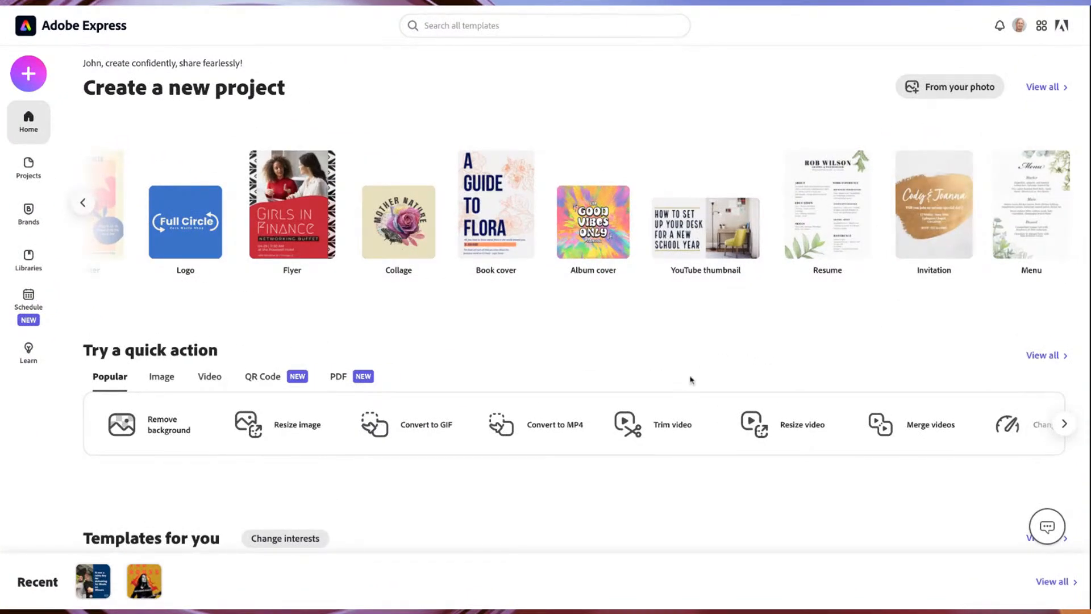
left_click(150, 436)
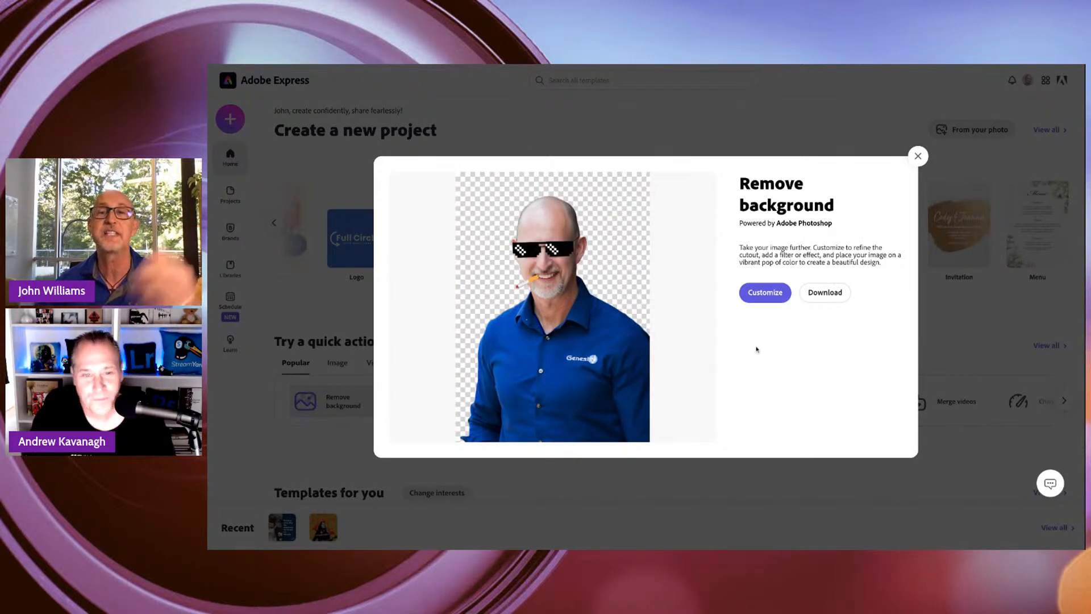
left_click(773, 297)
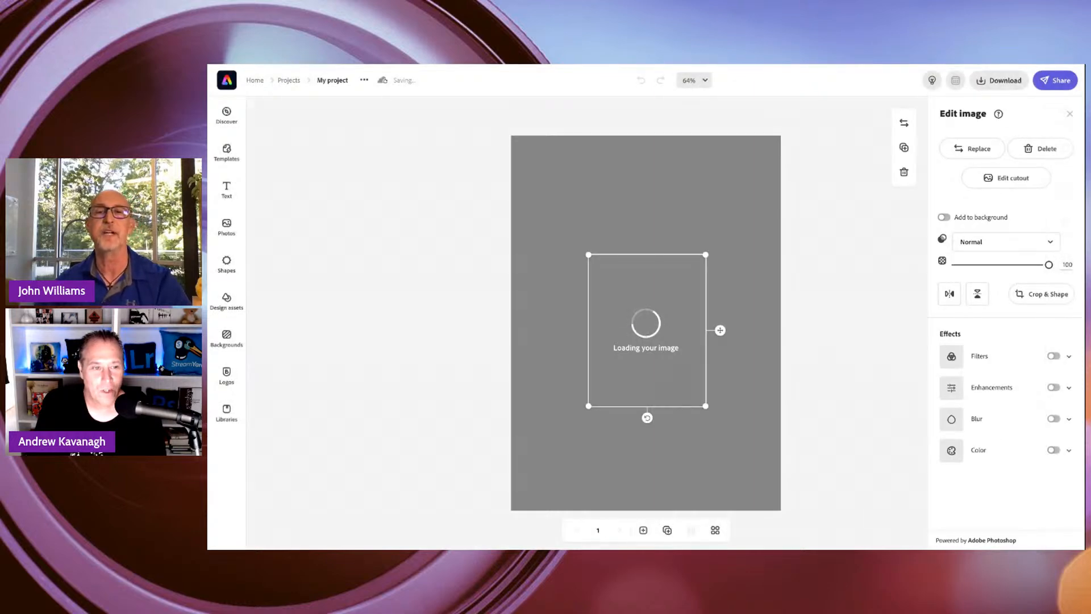
Enlarge the portrait cutout to nearly the page's width and position it at the lower right, with its base running off the page.
left_click_drag(705, 255, 833, 129)
left_click_drag(736, 216, 731, 330)
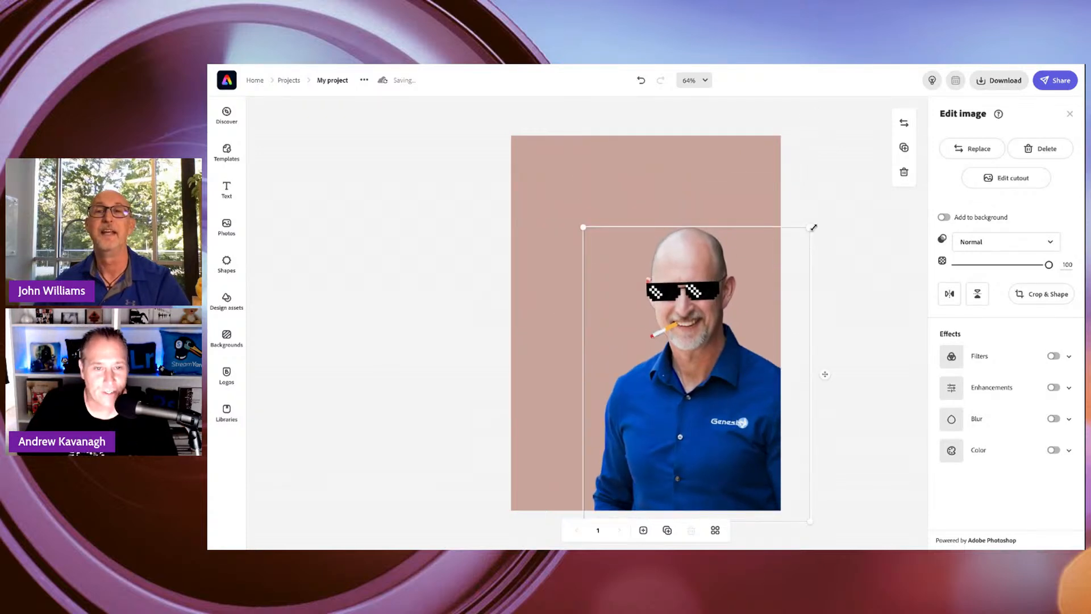
left_click_drag(809, 229, 824, 209)
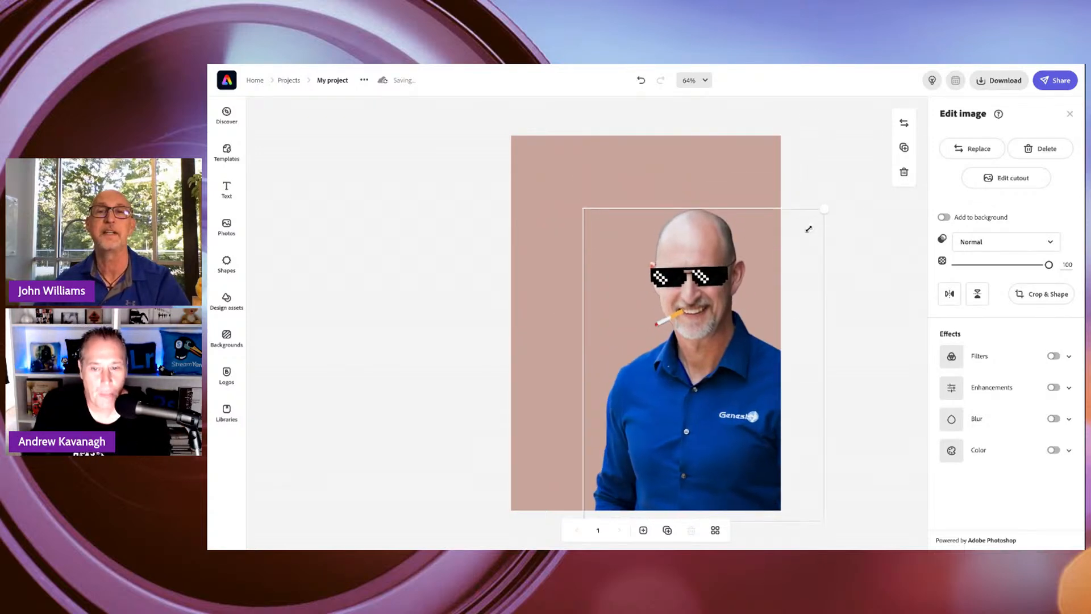
left_click_drag(732, 244, 723, 248)
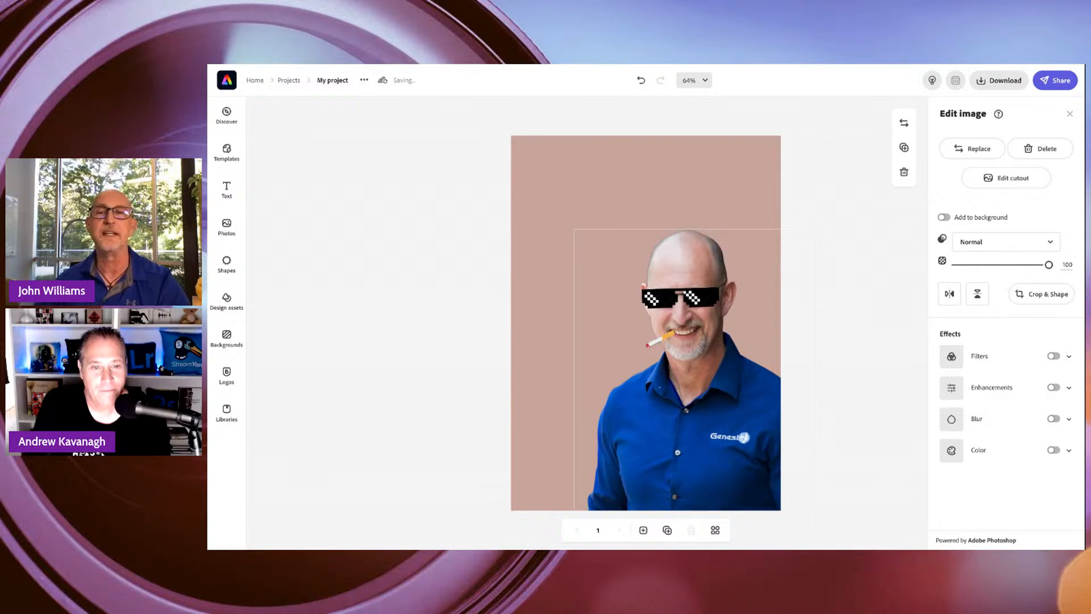
left_click_drag(723, 248, 716, 255)
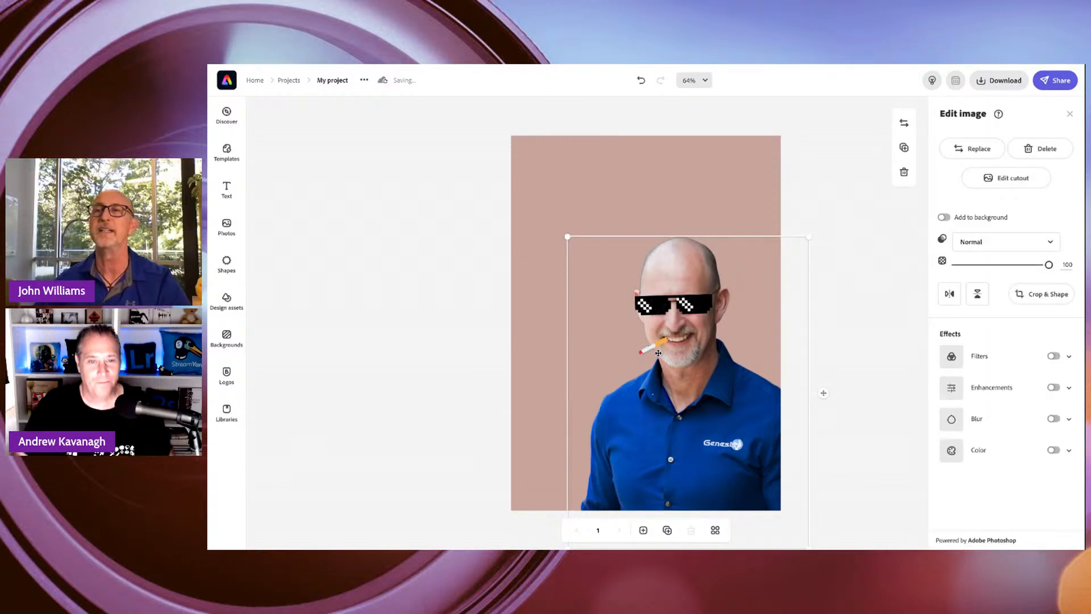
Change the page background to the dark blue GGB brand color #003366.
left_click(778, 182)
left_click(768, 181)
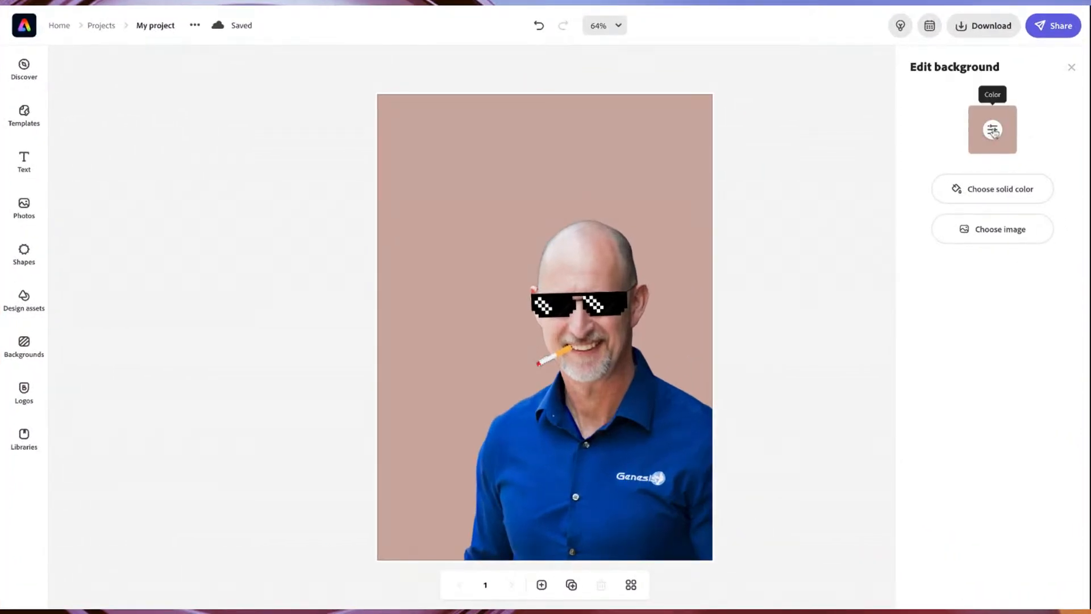
left_click(992, 130)
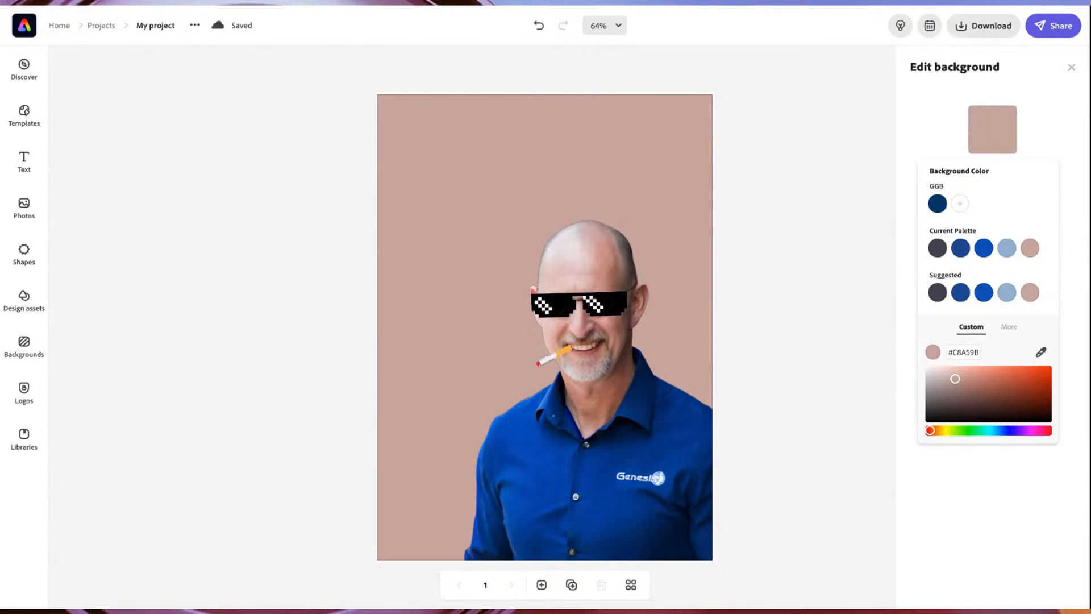
left_click(937, 202)
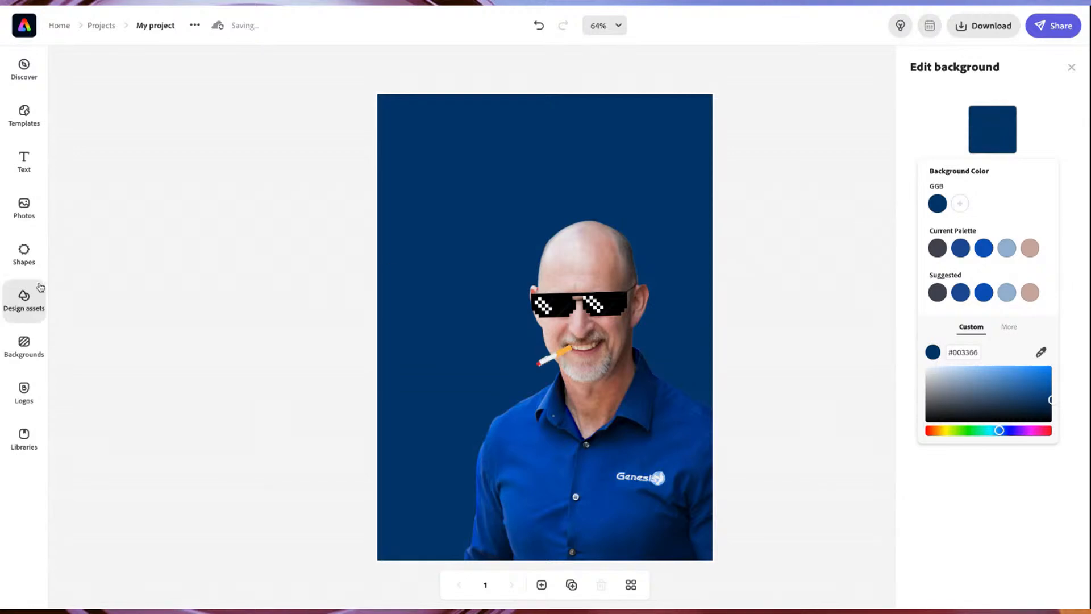
Add the red "Sign up Today" text sticker to the page's upper-left area, beside the man's head.
left_click(24, 161)
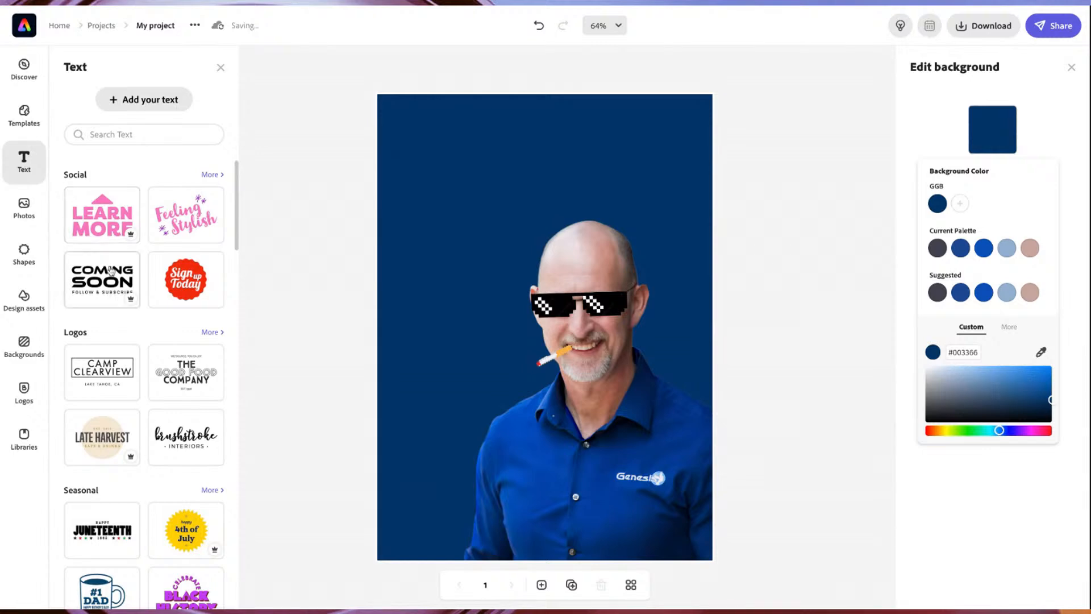
scroll(201, 269, "down", 1)
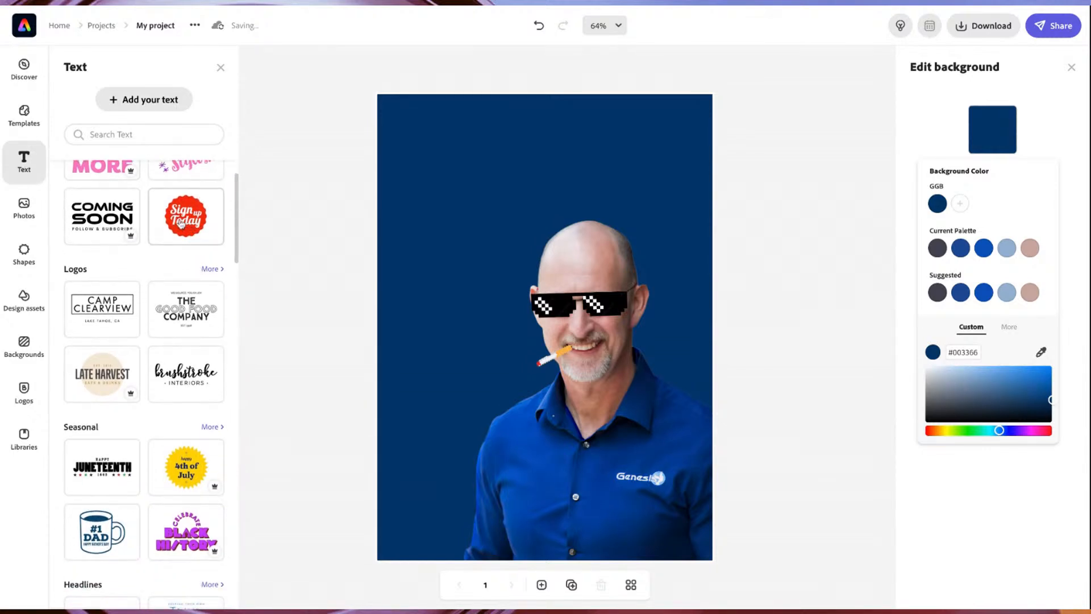
left_click_drag(181, 223, 466, 201)
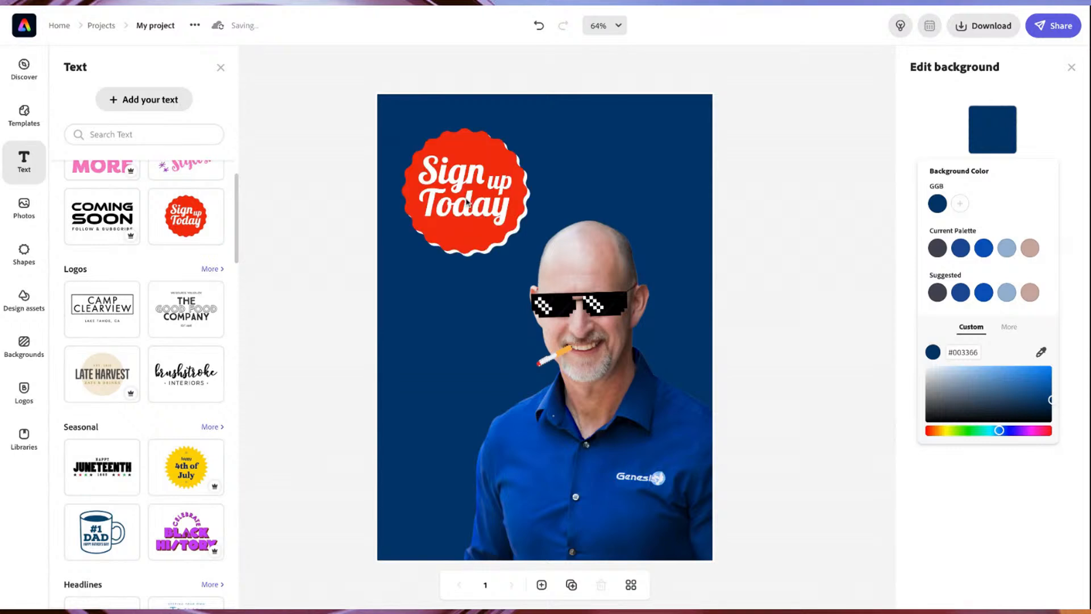
left_click(490, 195)
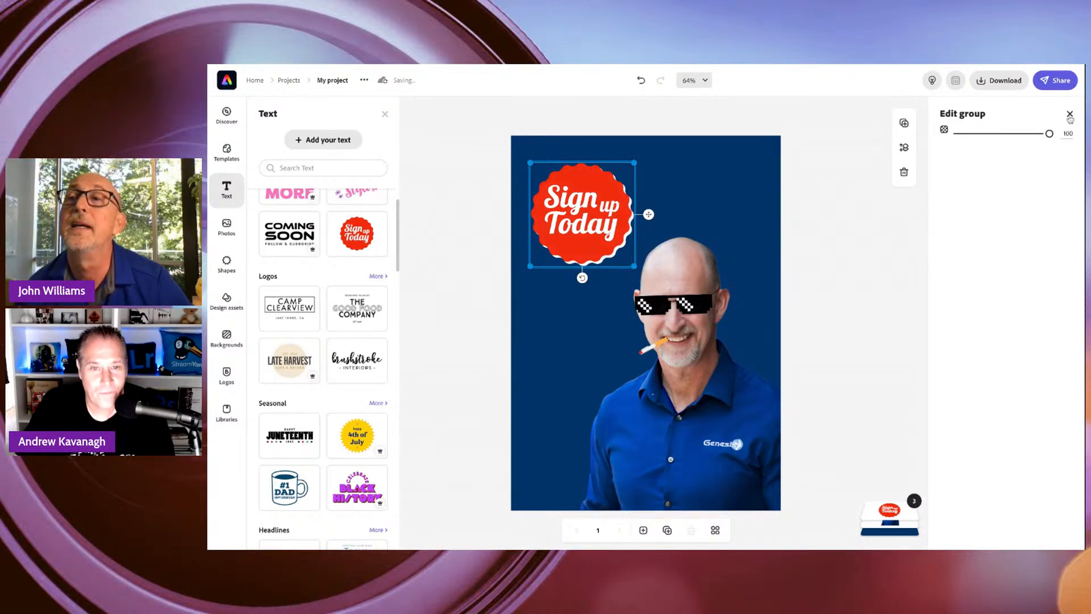
Replace the word "Sign" in the red sticker with "100%".
left_click(1069, 114)
left_click(604, 194)
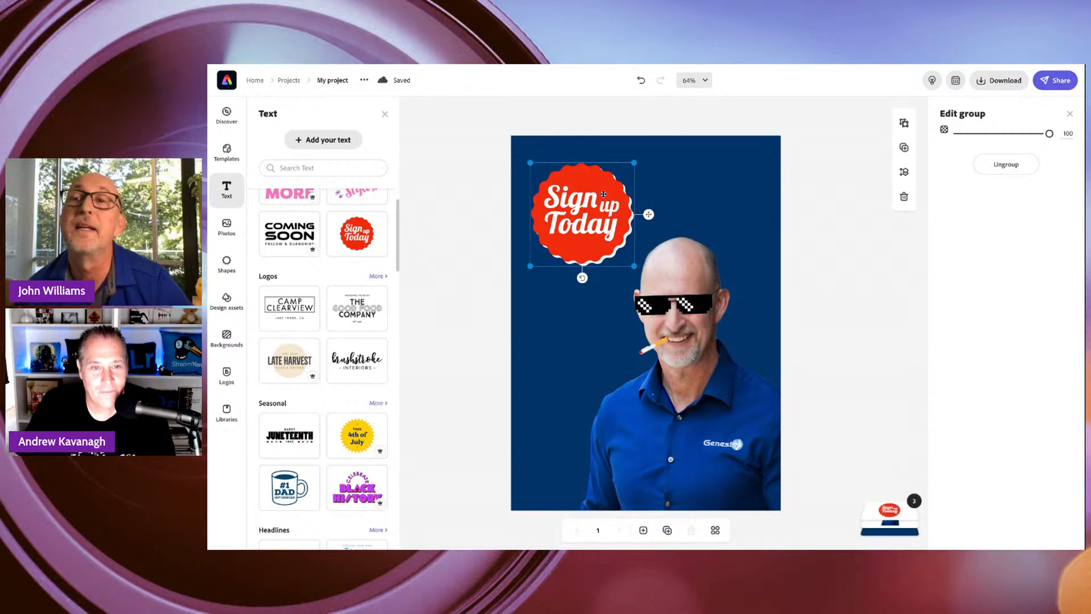
left_click(583, 202)
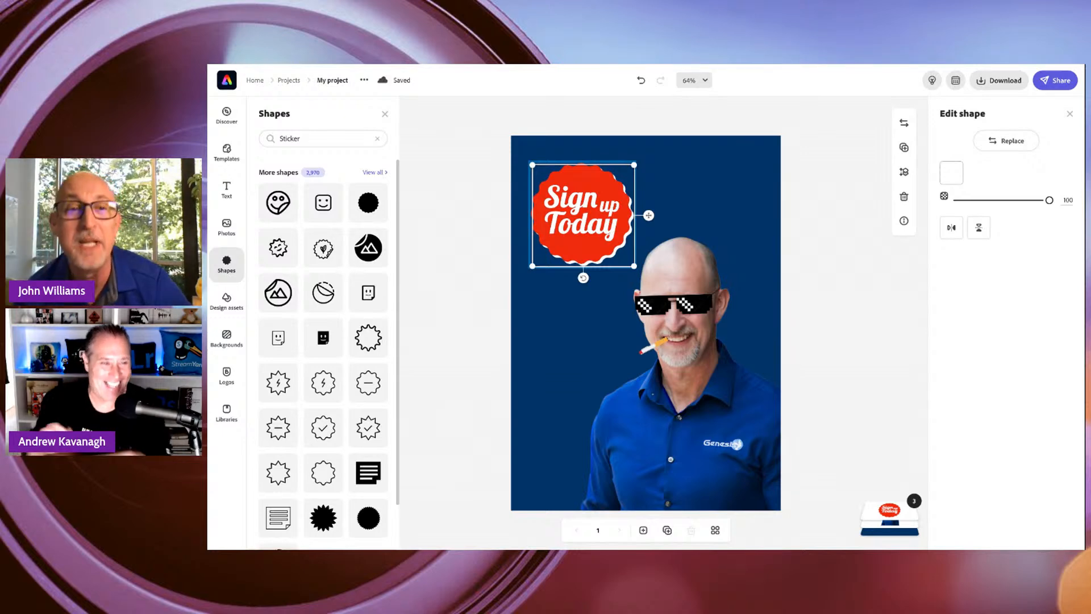
left_click(602, 205)
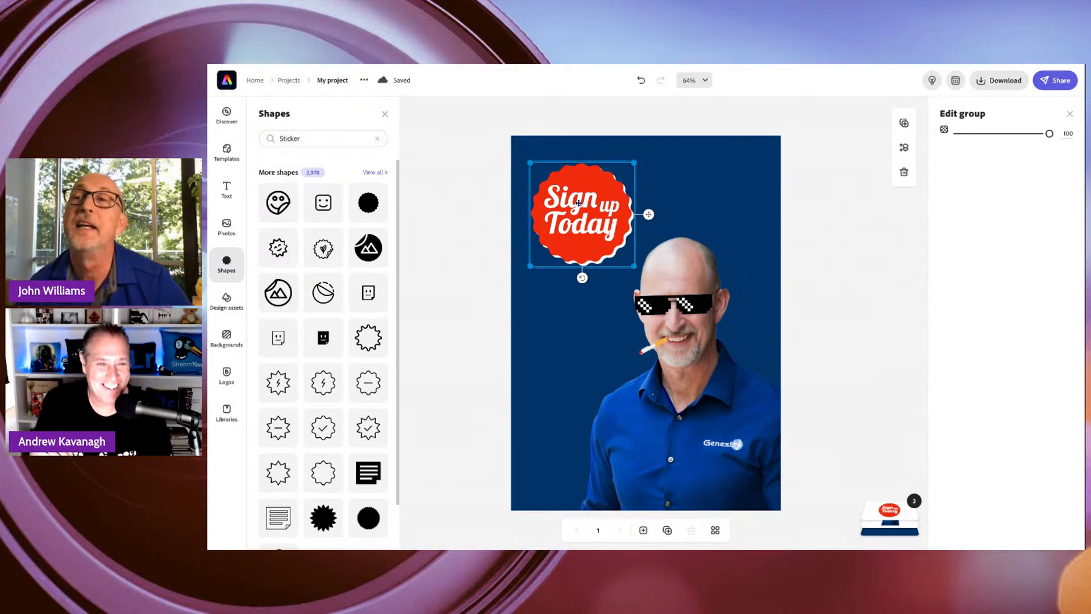
left_click(578, 203)
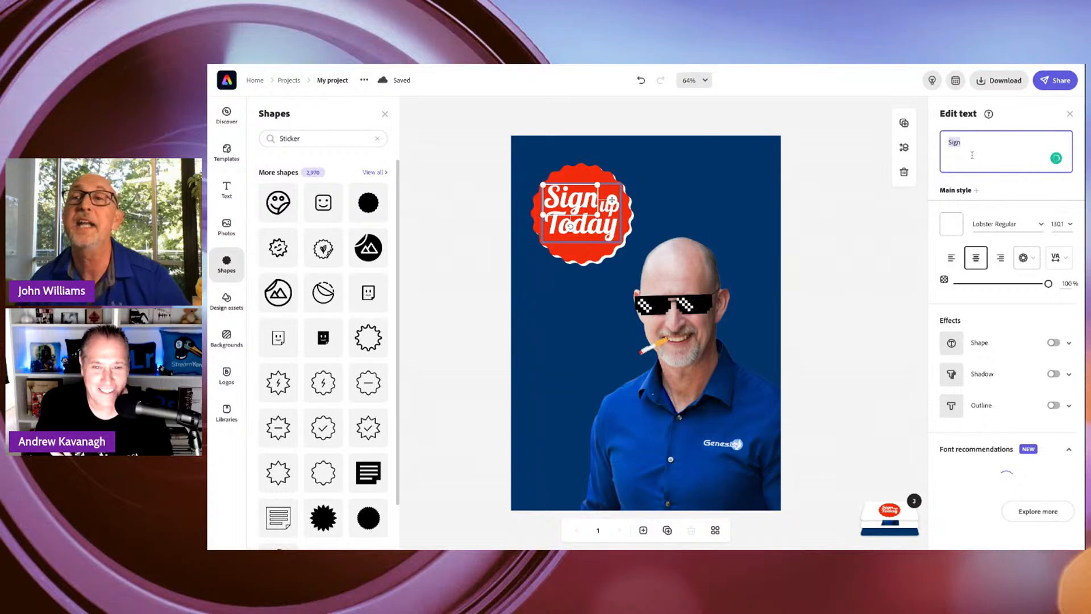
double_click(588, 221)
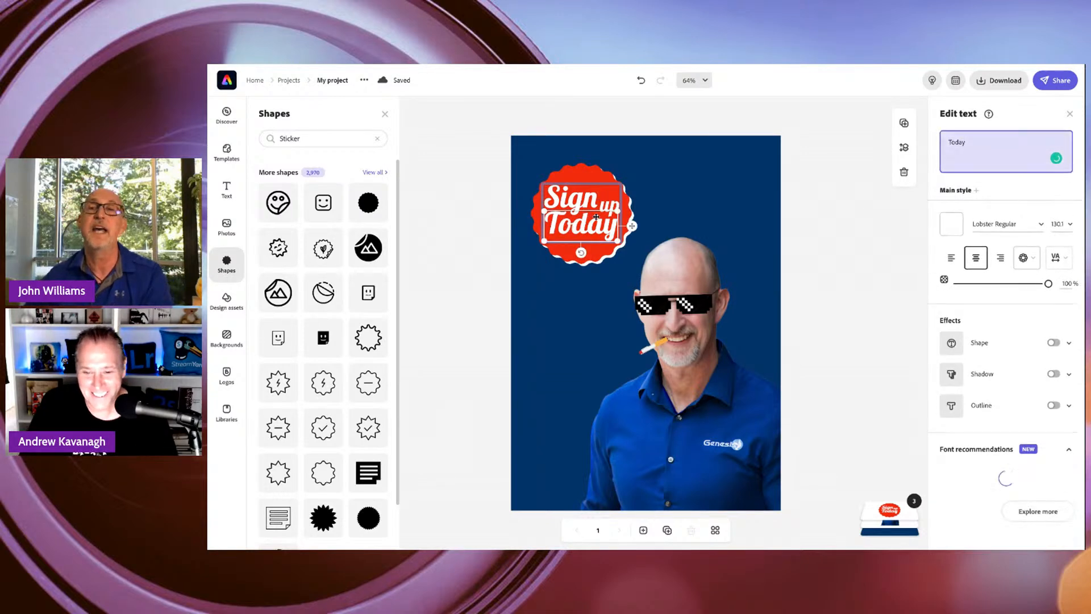
left_click(588, 208)
left_click_drag(987, 149, 944, 142)
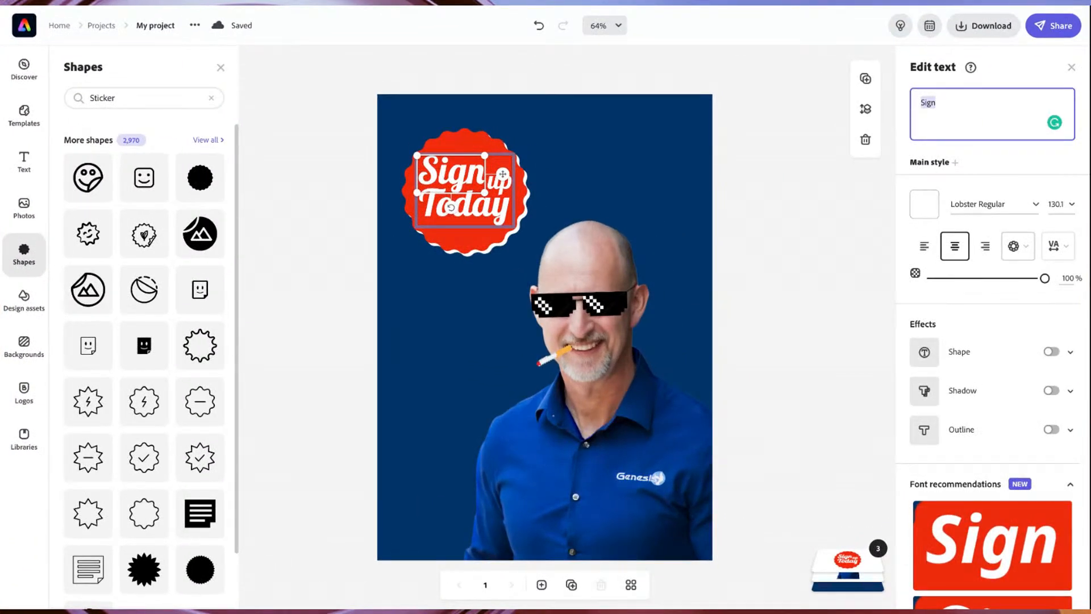
type("100%")
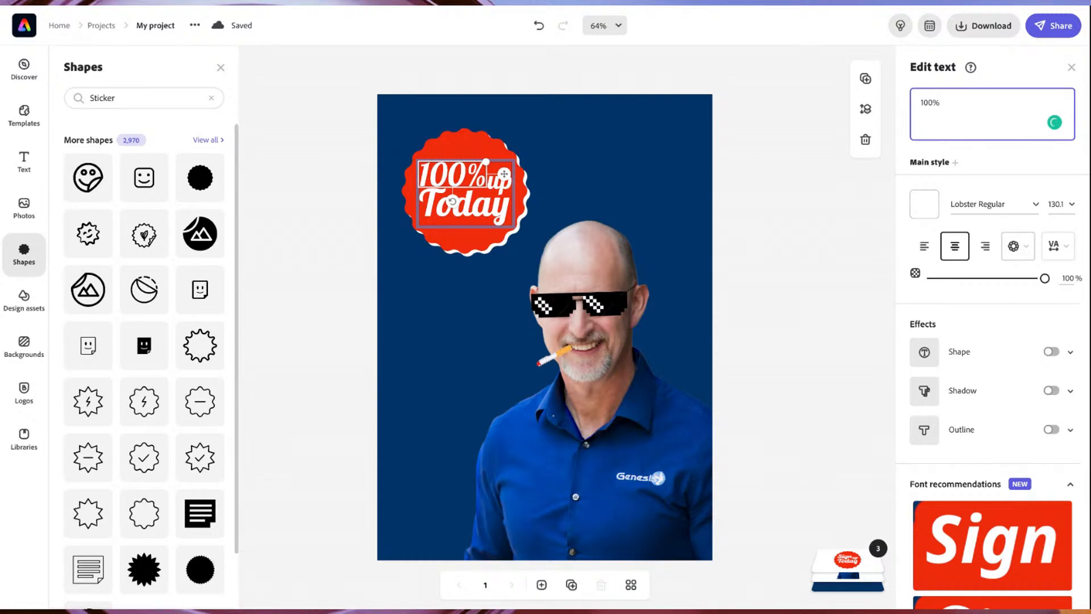
Ungroup the red sticker so that its text and its badge shape become separate layers.
left_click(493, 186)
left_click(493, 186)
left_click(497, 185)
left_click(497, 185)
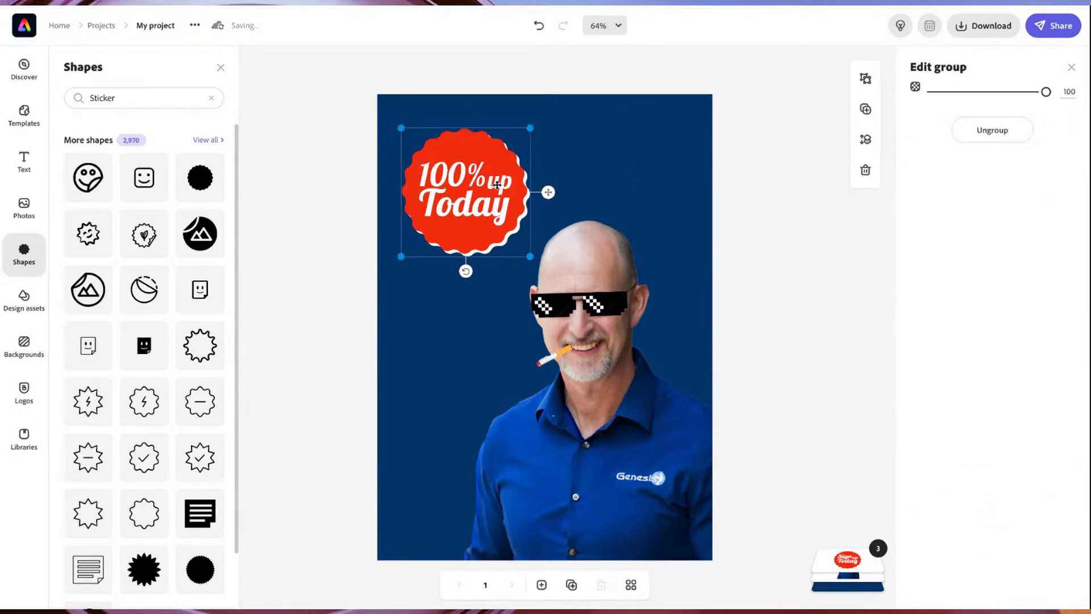
left_click(497, 184)
left_click(497, 184)
left_click(498, 184)
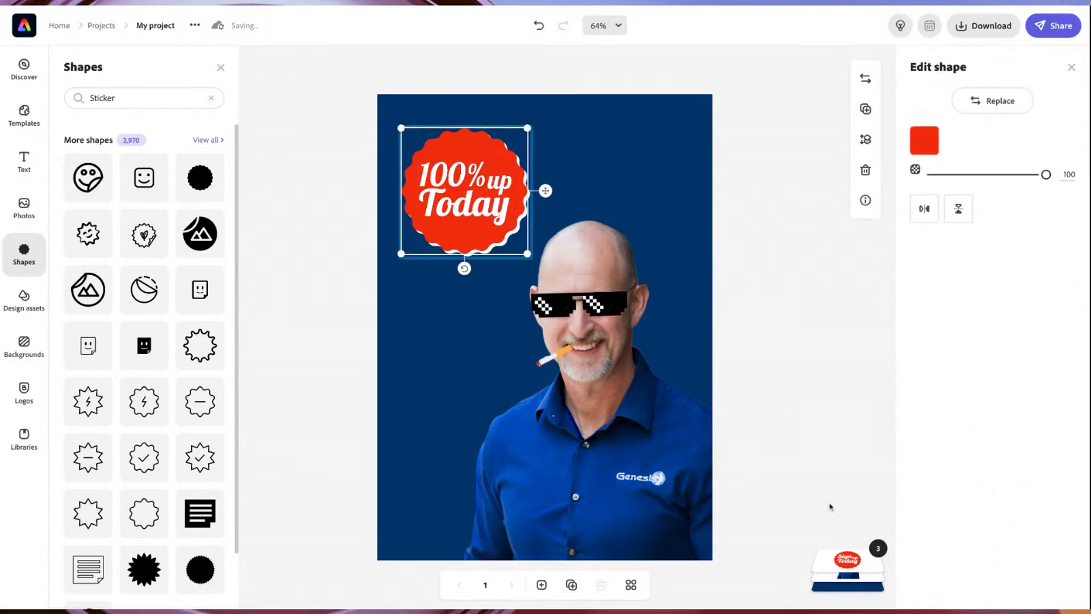
left_click(860, 569)
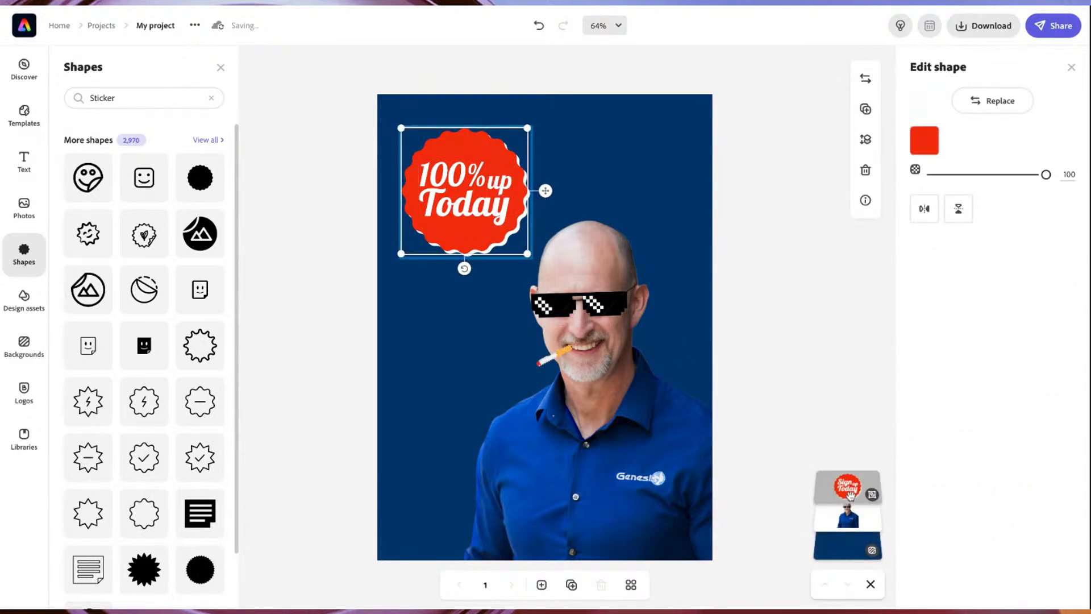
left_click(850, 495)
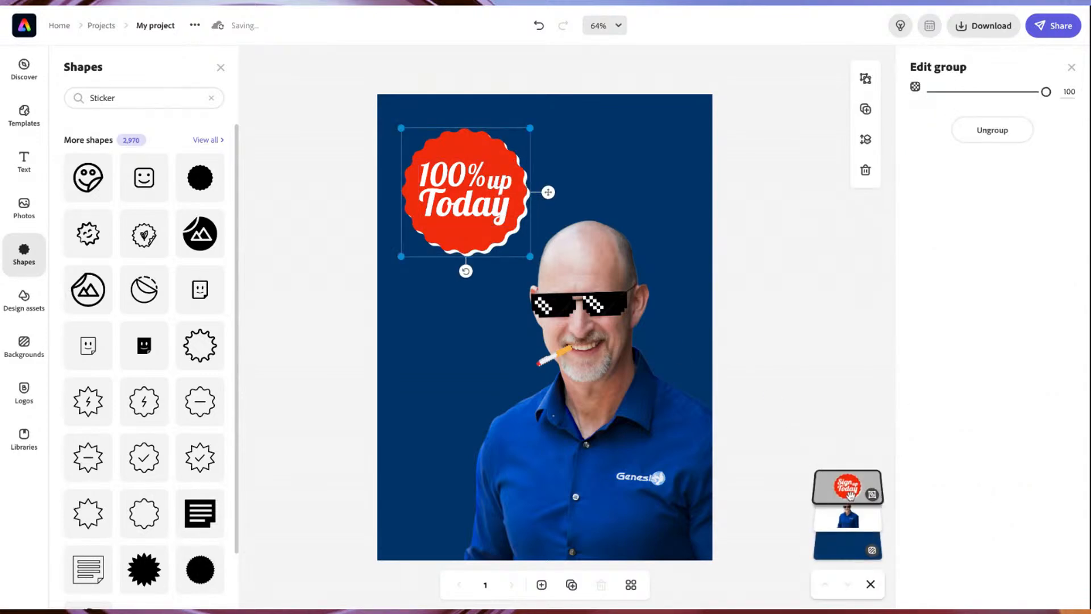
left_click(999, 132)
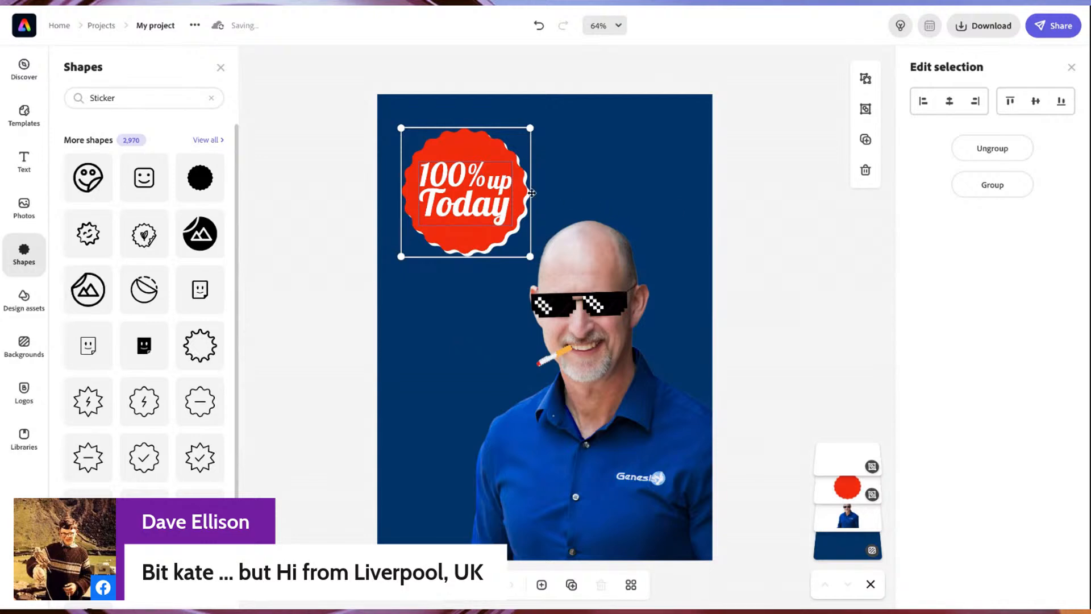
Delete the word "up" from the sticker's text group.
left_click(508, 186)
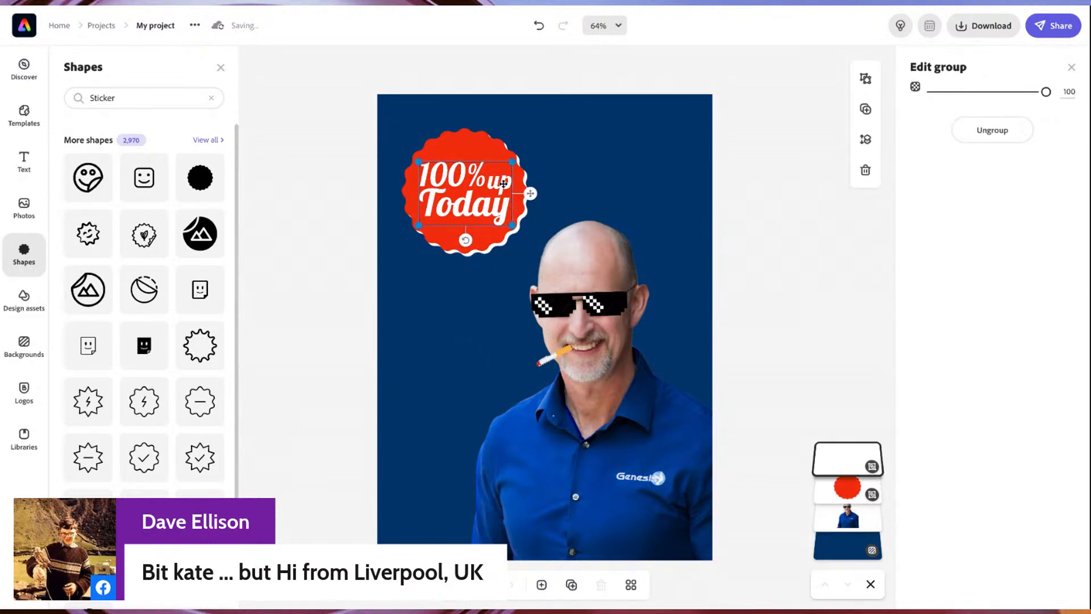
left_click(504, 183)
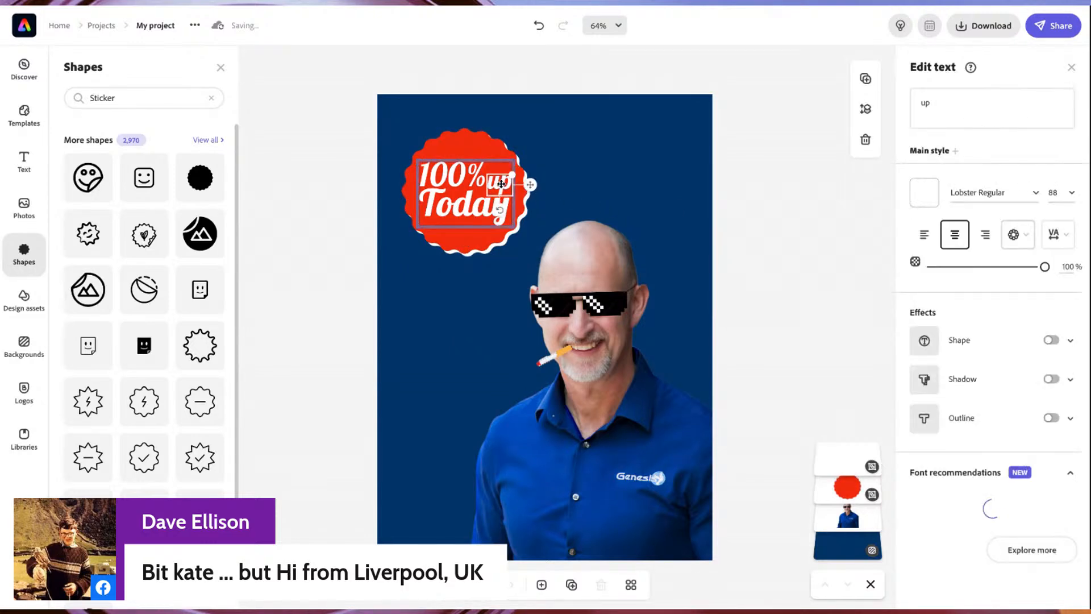
key("Delete")
Replace the word "Today" in the sticker with "Gangsta" and deselect the text.
left_click(486, 208)
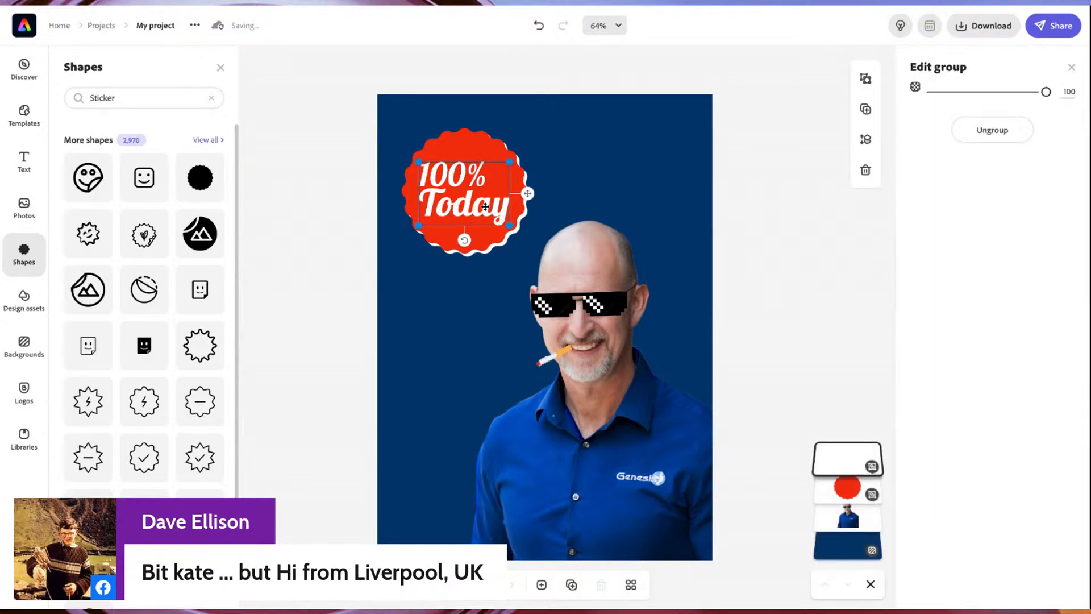
left_click(485, 207)
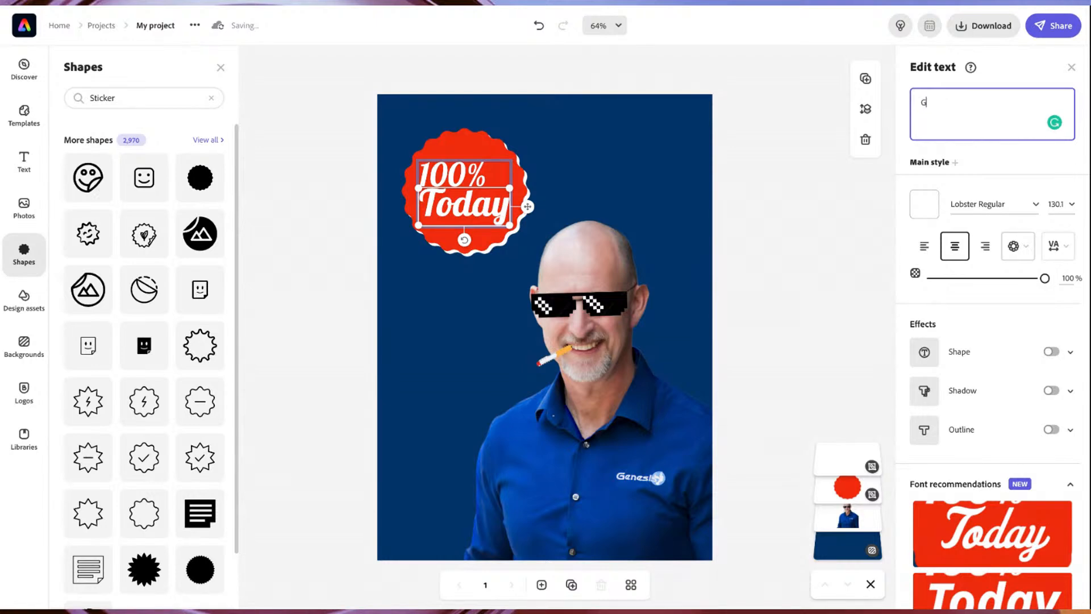
type("Gangsta")
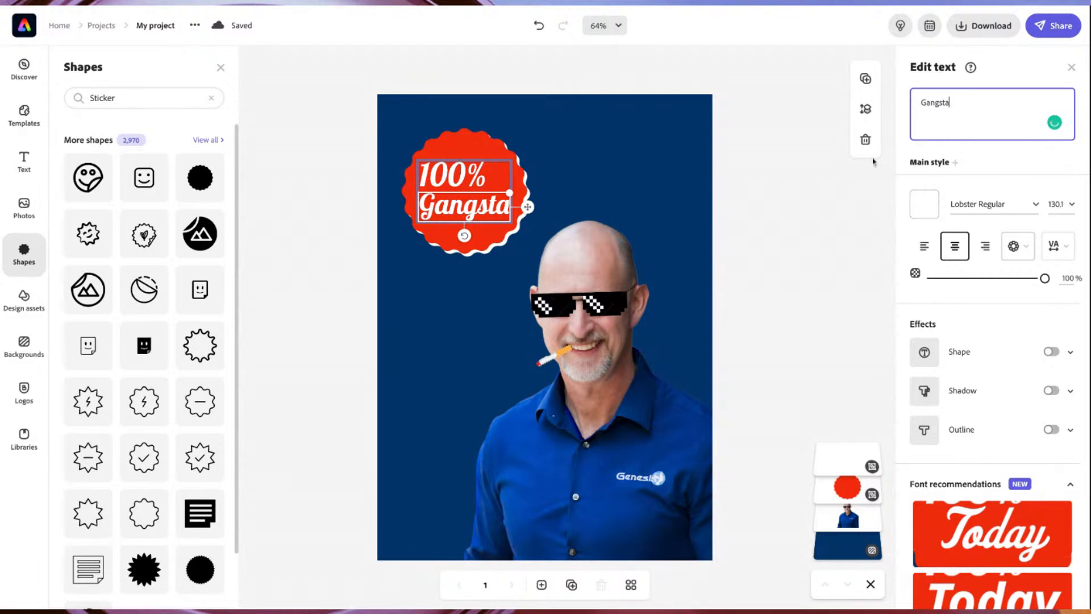
left_click(534, 176)
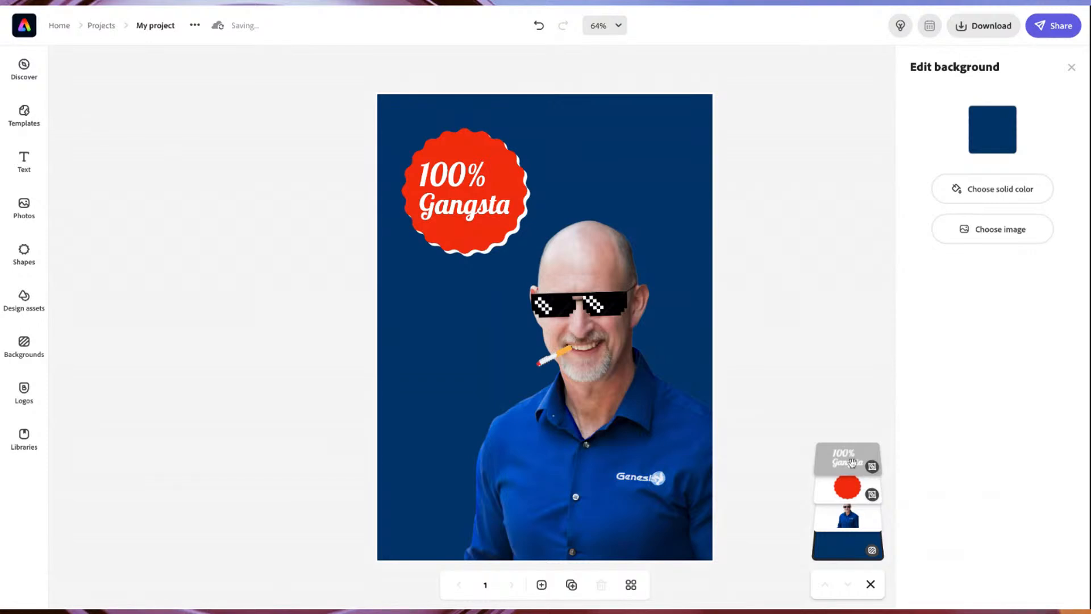
Center the "100%" text horizontally above "Gangsta" in the red badge and deselect it.
left_click(850, 487)
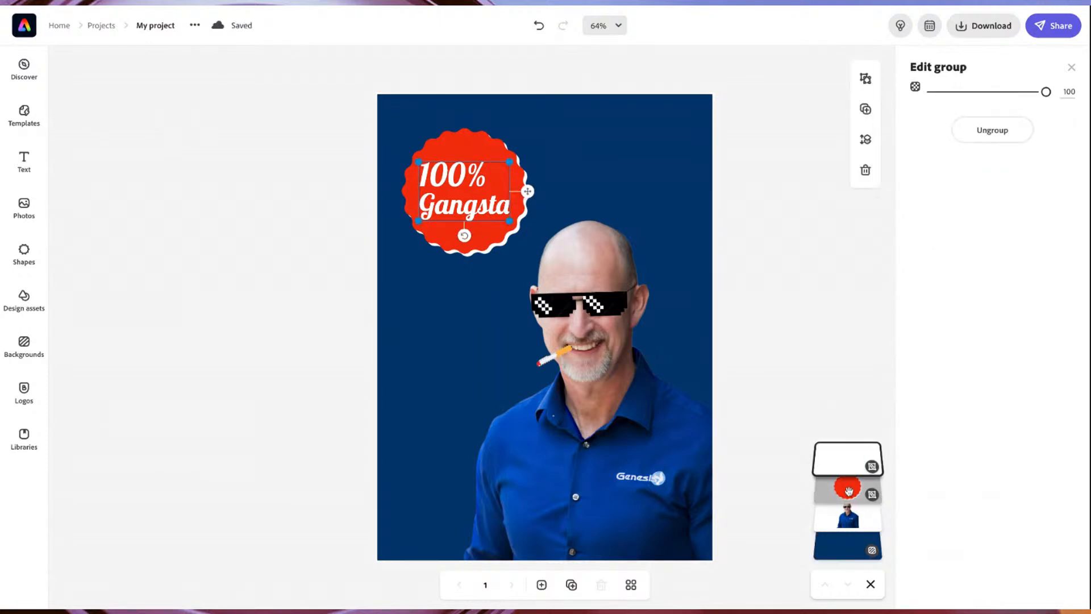
left_click(845, 467)
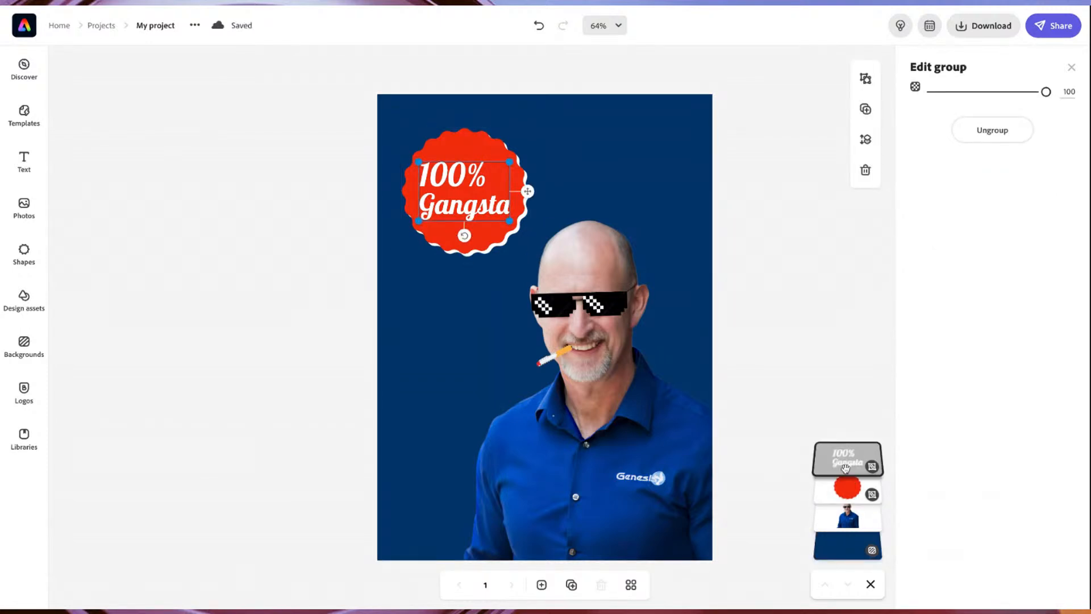
left_click(446, 174)
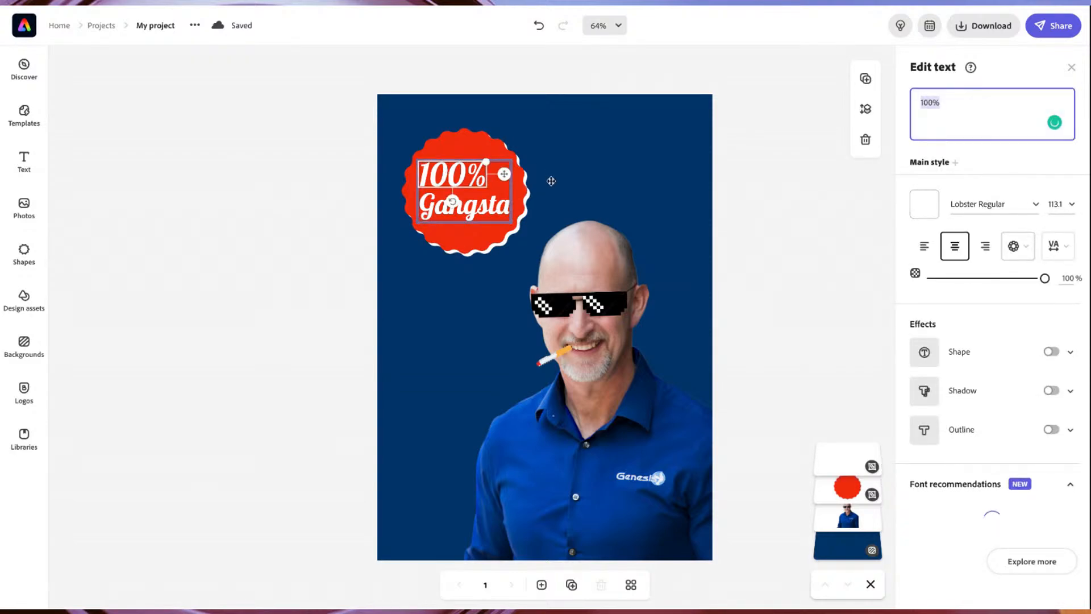
left_click(540, 219)
left_click(525, 208)
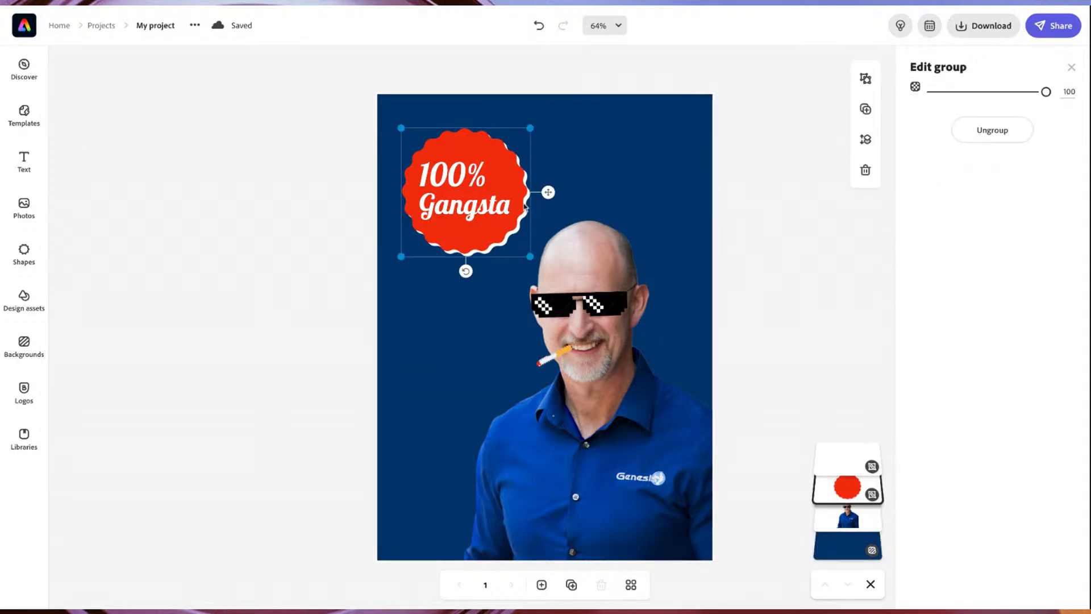
left_click(457, 178)
left_click(459, 177)
left_click(459, 177)
left_click(459, 177)
left_click(460, 177)
left_click(461, 177)
left_click(460, 177)
left_click(460, 177)
left_click(461, 177)
left_click(458, 178)
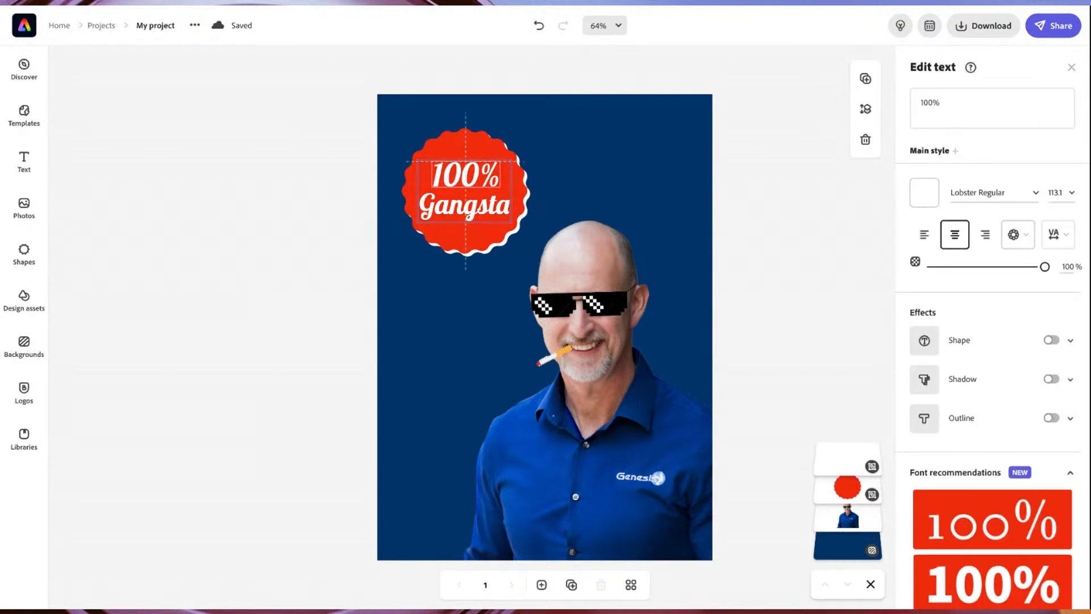
left_click_drag(458, 178, 461, 179)
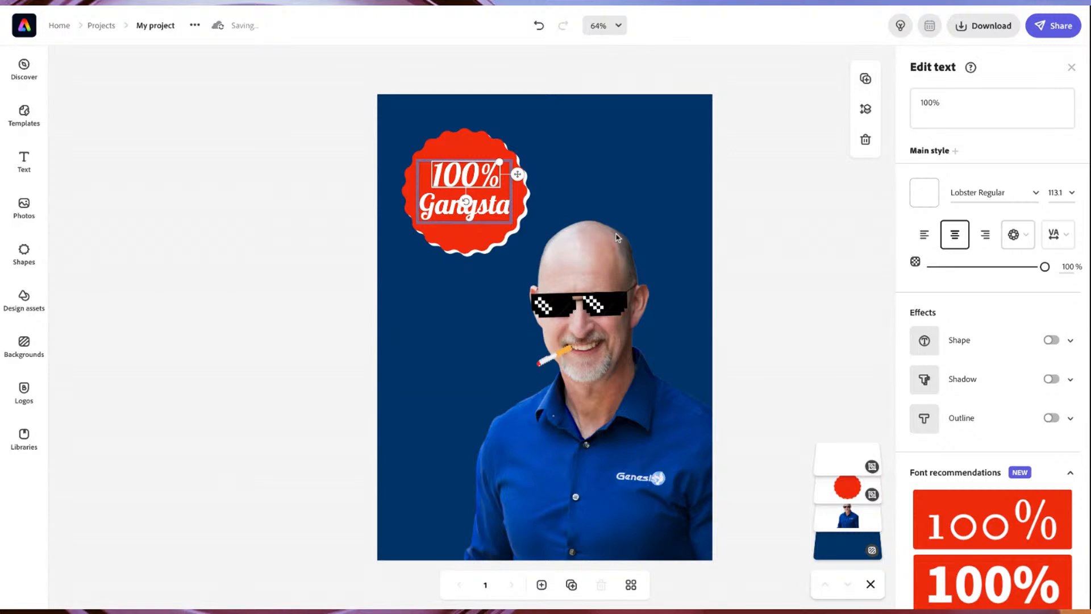
left_click(817, 223)
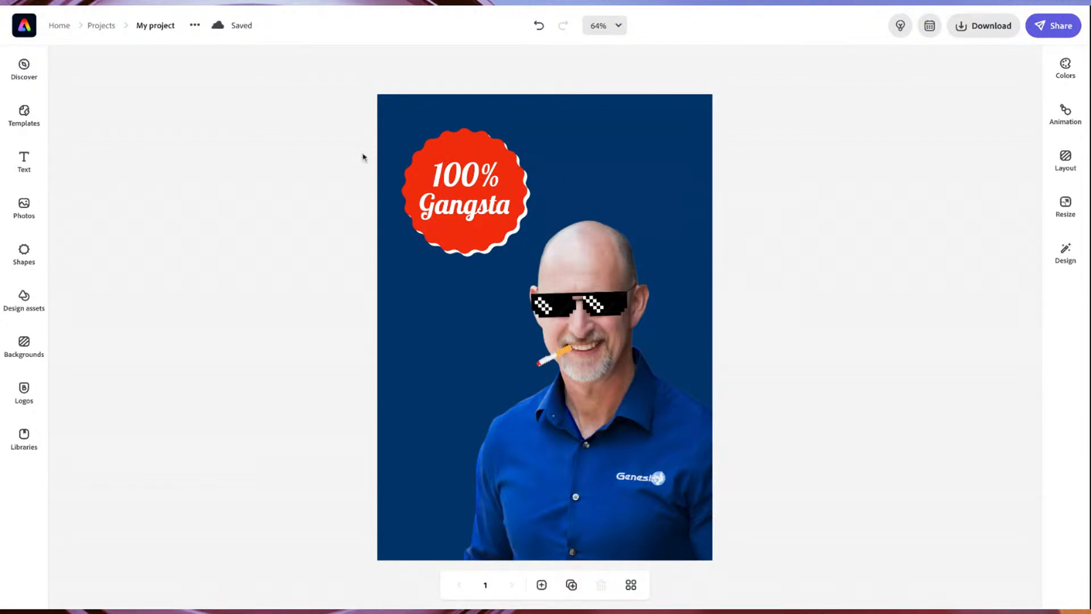
Leave the portrait design for the home page and start a blank Instagram story from scratch.
left_click(103, 28)
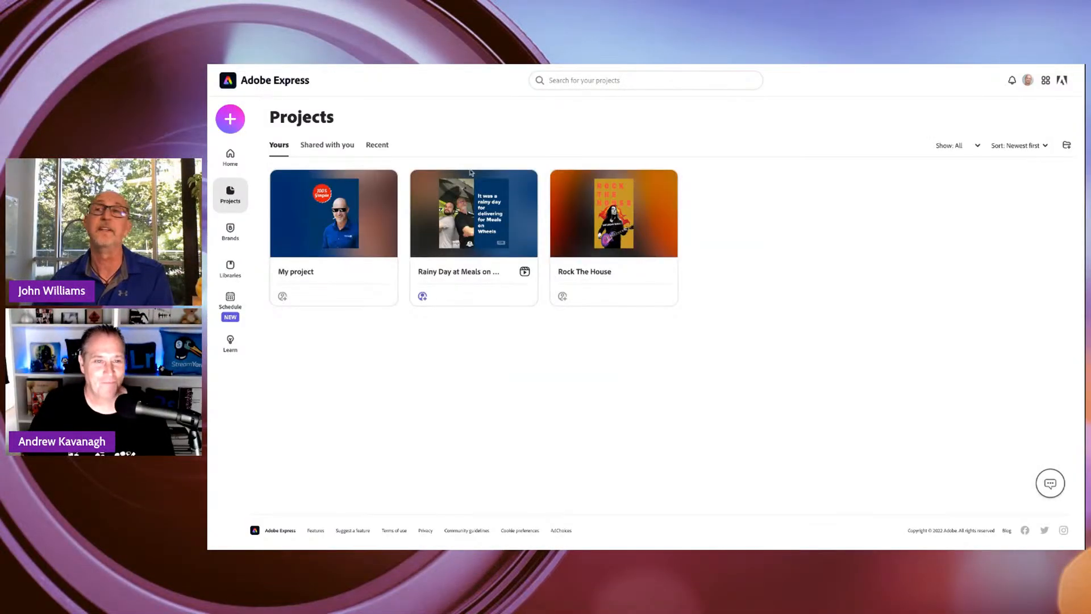
left_click(229, 156)
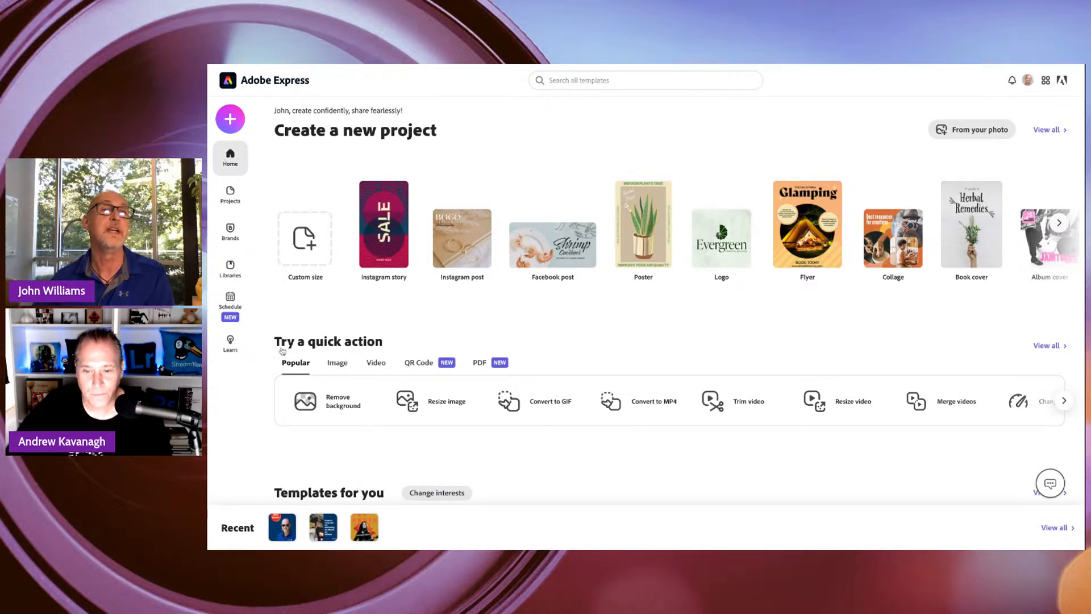
left_click(384, 215)
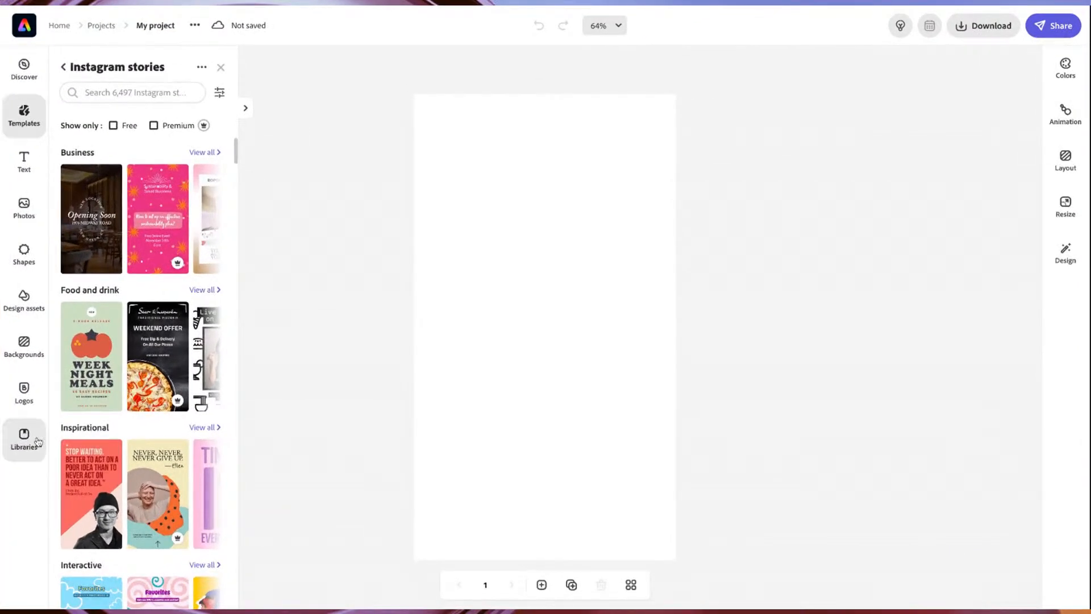
Examine the available libraries in the blank Instagram story and close the list.
left_click(235, 415)
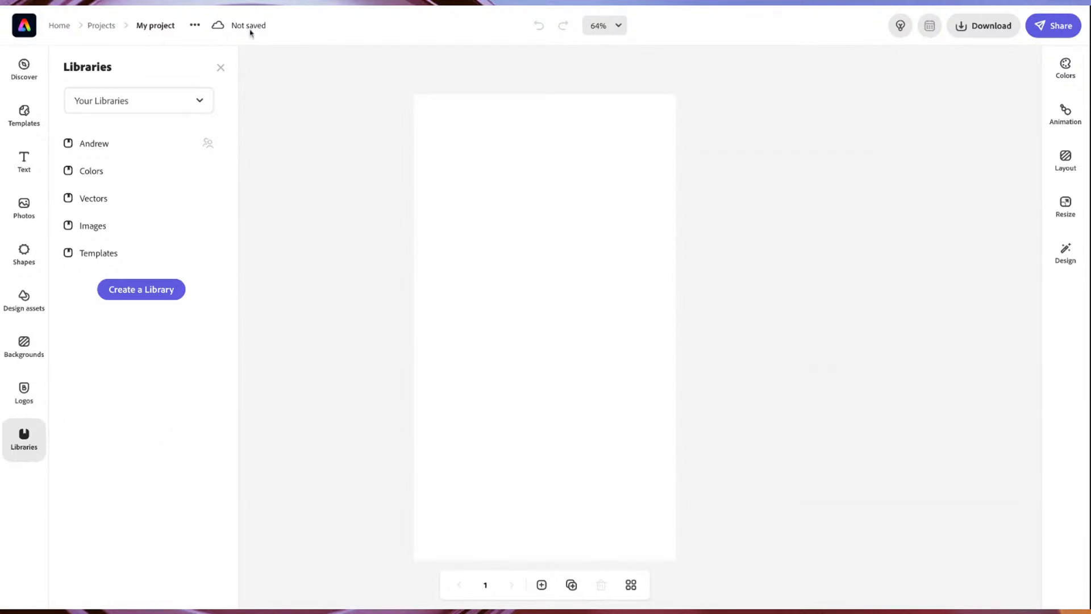
left_click(128, 114)
left_click(127, 113)
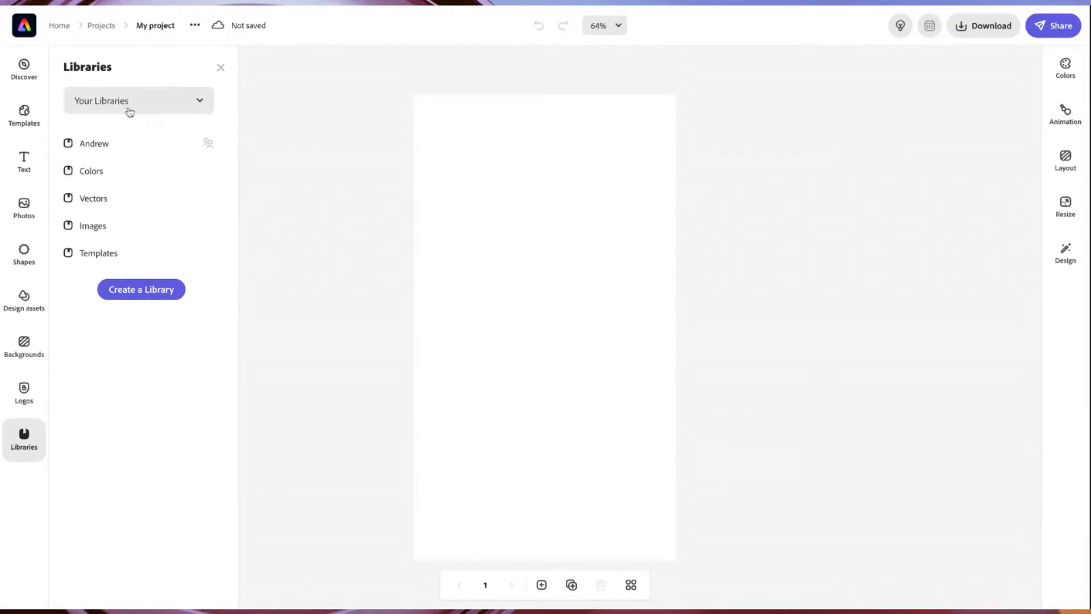
left_click(118, 108)
left_click(120, 106)
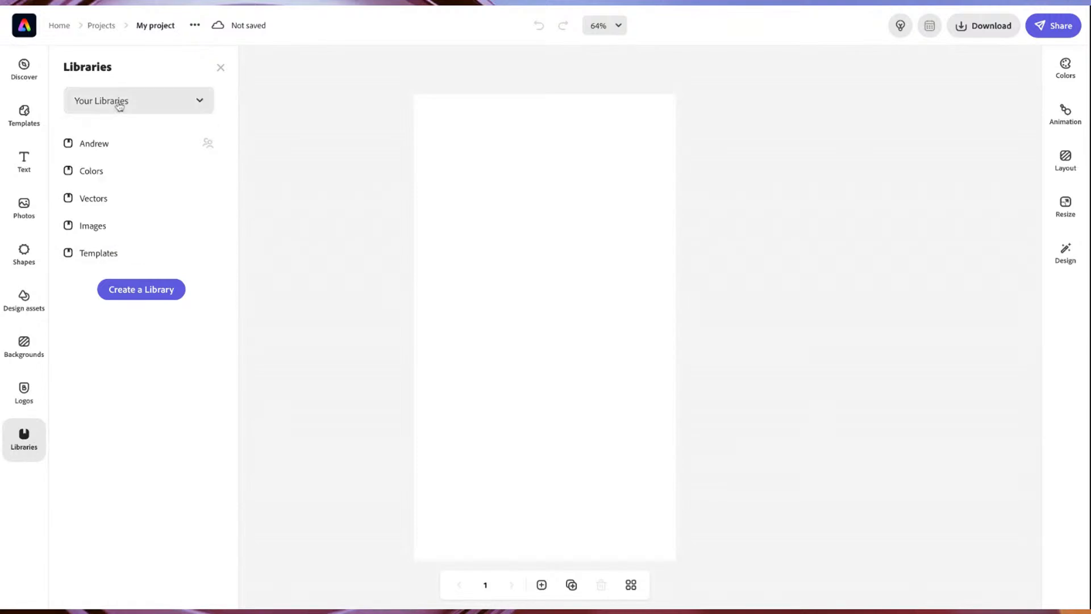
left_click(221, 68)
left_click(28, 447)
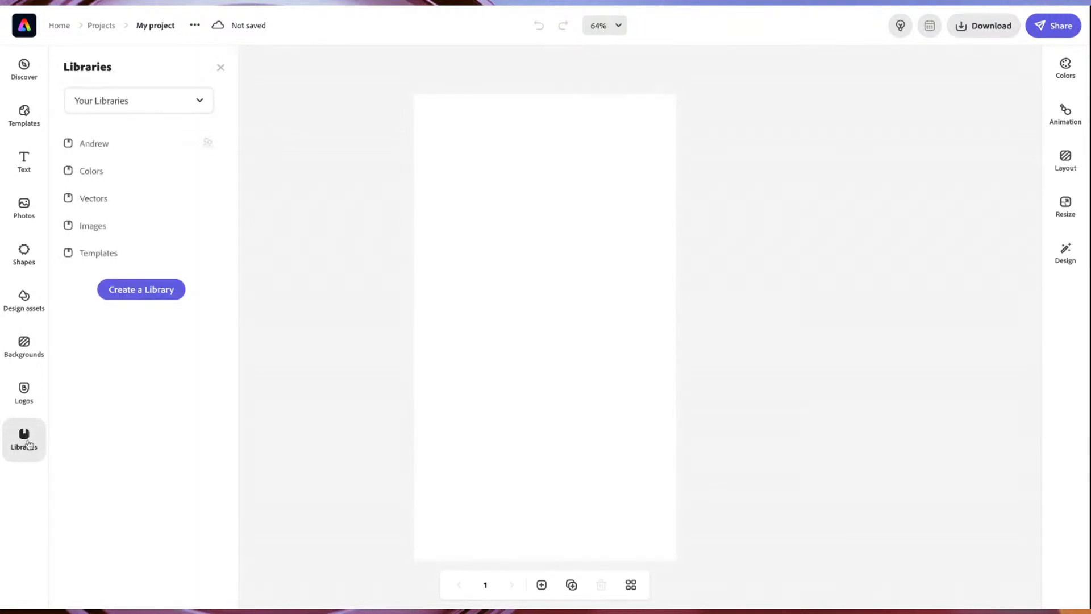
left_click(263, 217)
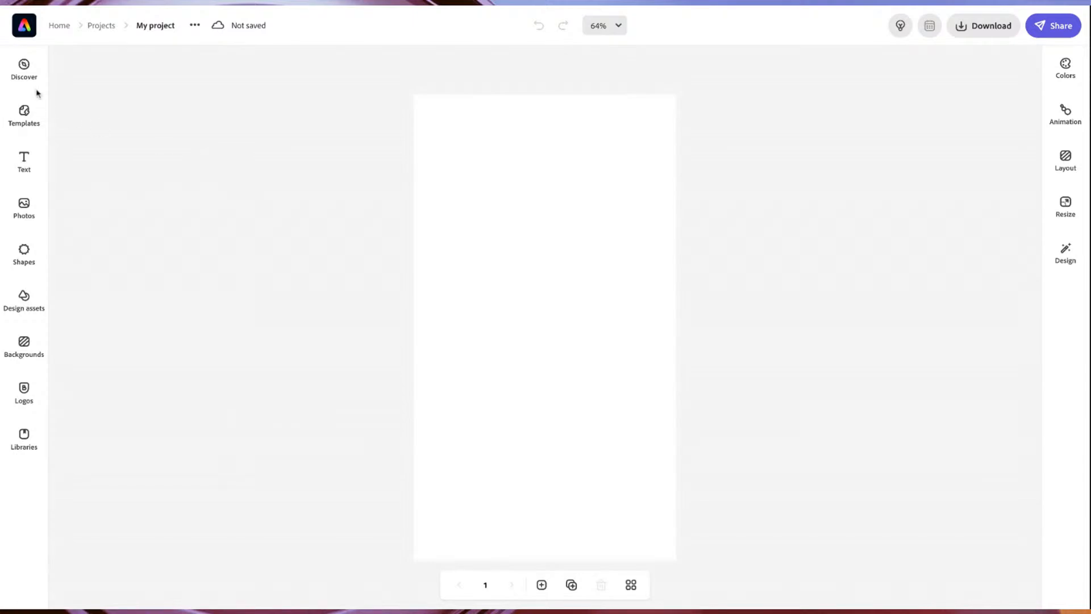
Exit the blank Instagram story to the projects list, saving it, and permanently delete that blank project.
left_click(112, 33)
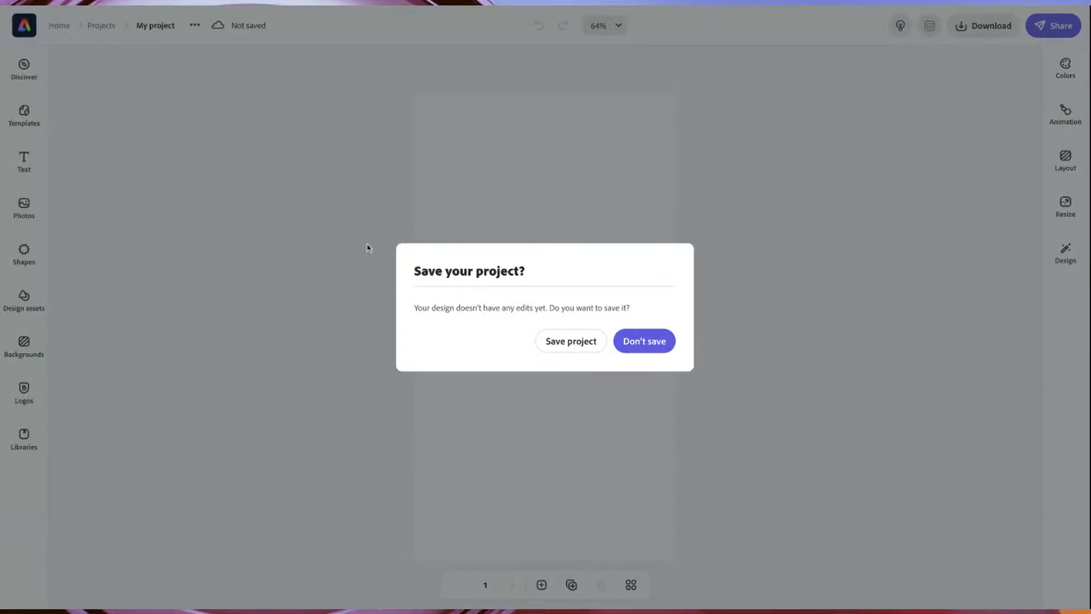
left_click(575, 344)
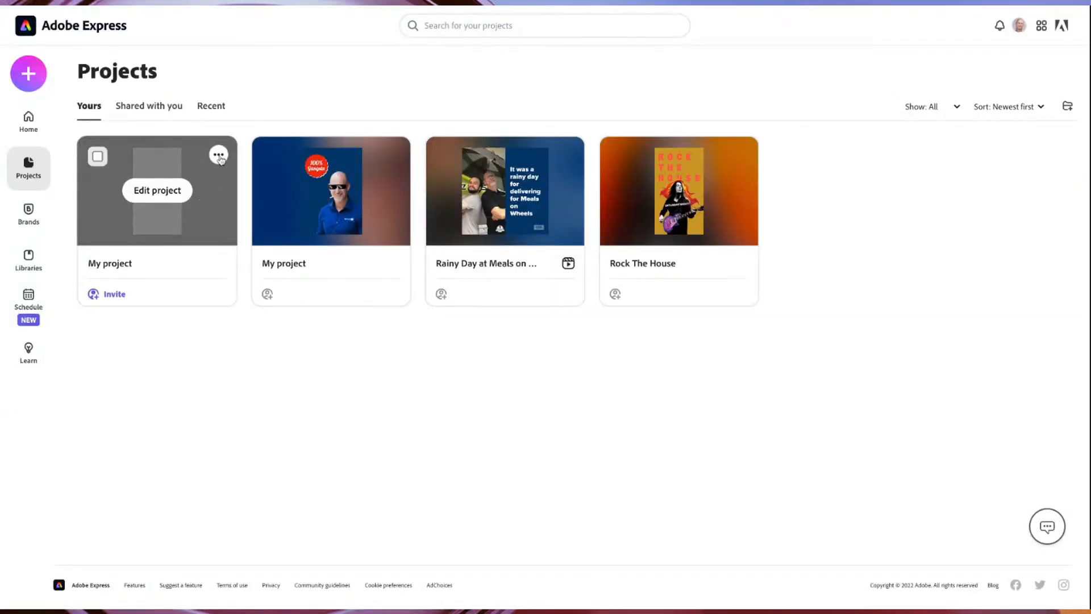
left_click(219, 156)
left_click(180, 310)
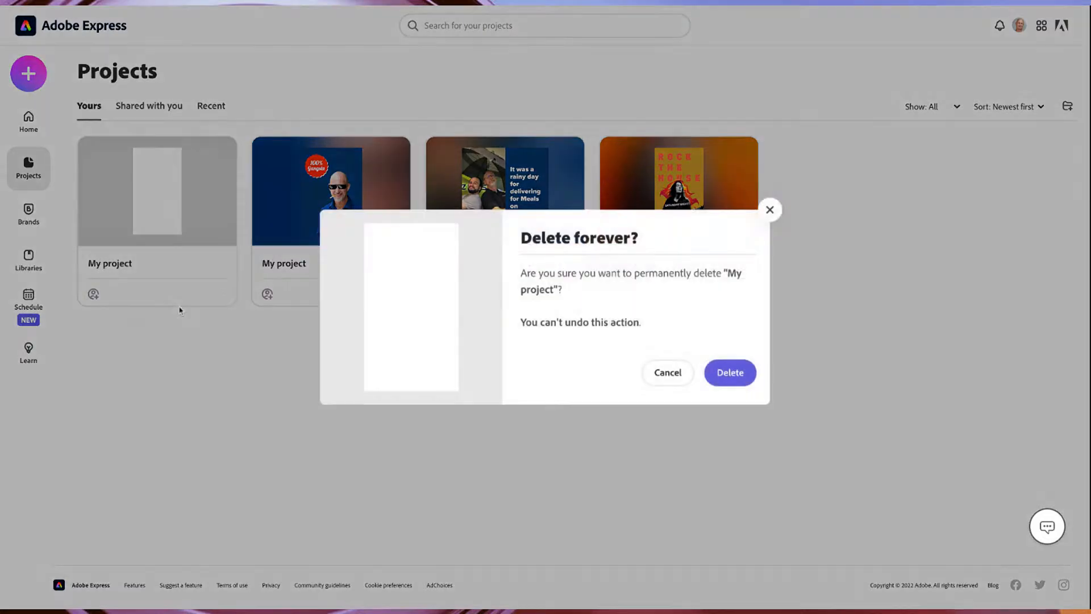
left_click(730, 375)
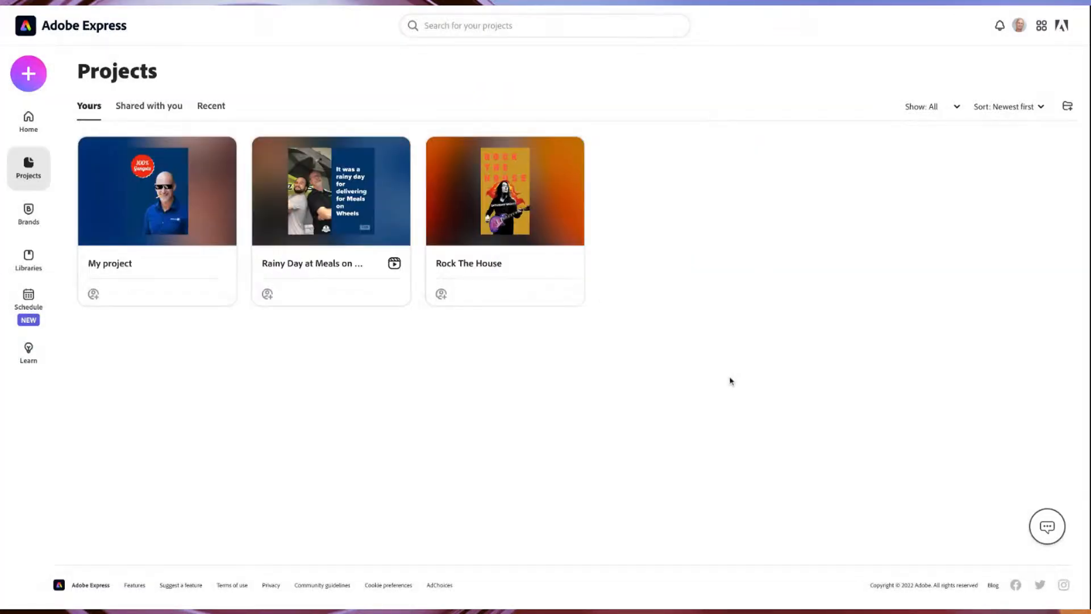
Open the "Rainy Day at Meals on..." video project for editing and select the GGB stamp and the photo on its first slide.
mouse_move(336, 196)
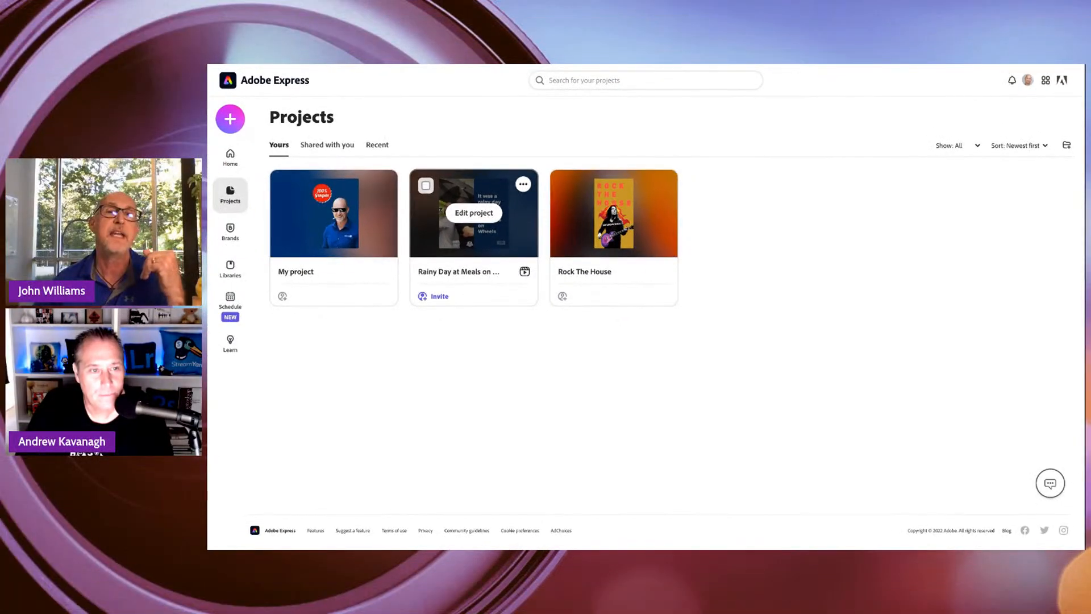
left_click(338, 196)
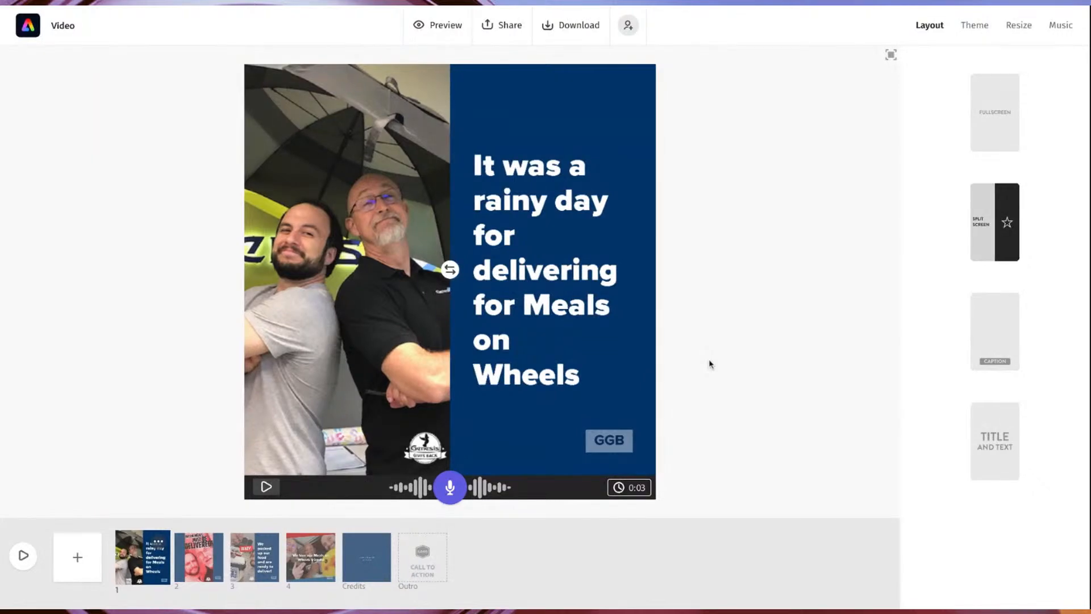
left_click(617, 441)
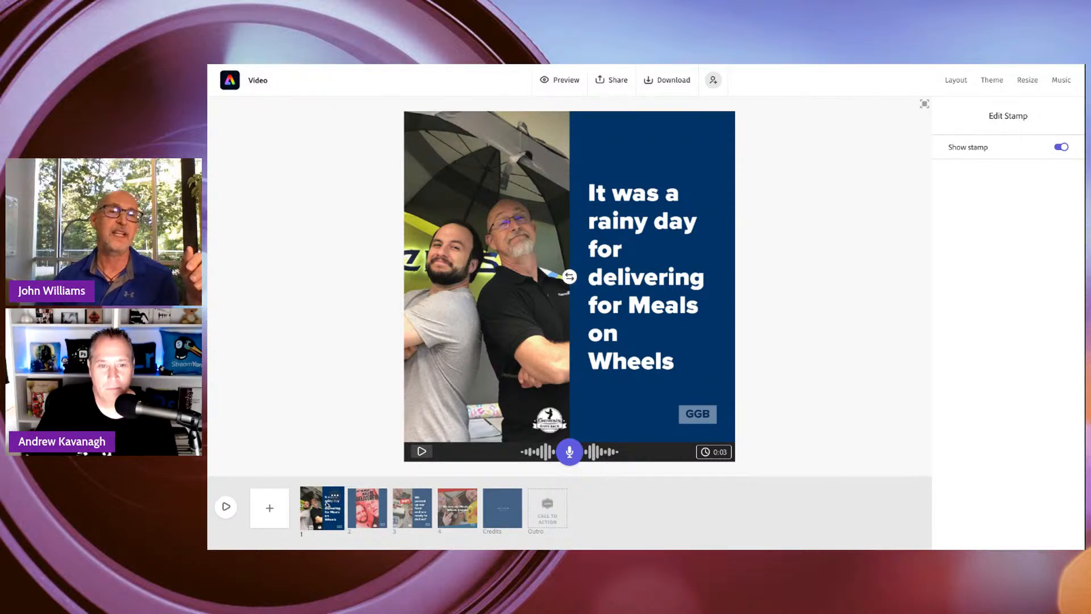
left_click(541, 260)
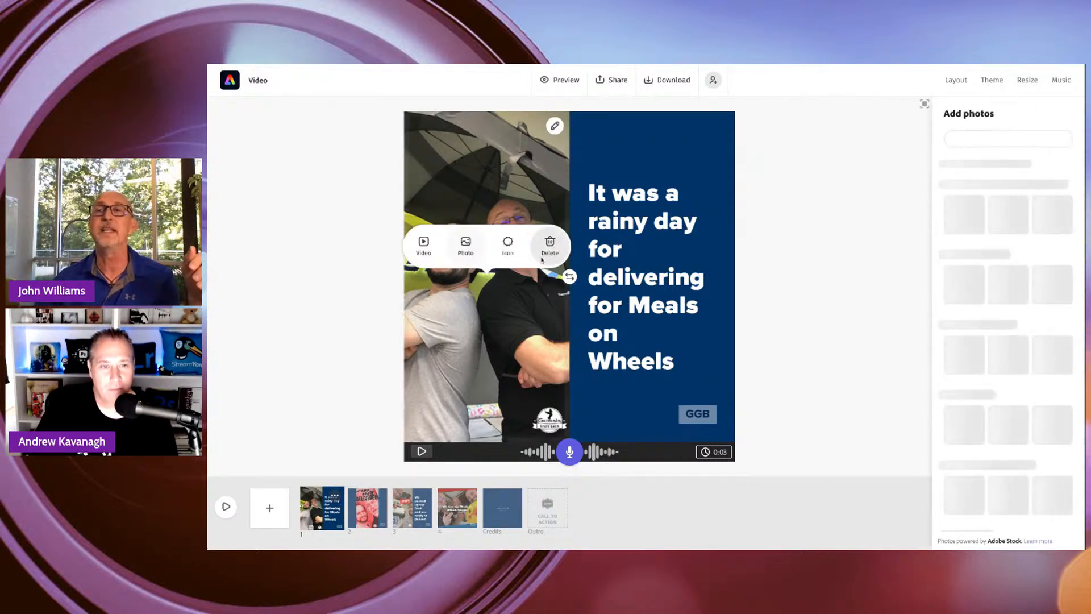
Replace the first slide's text with "Rain? That won't stop the gangstas!" and deselect it.
left_click(623, 245)
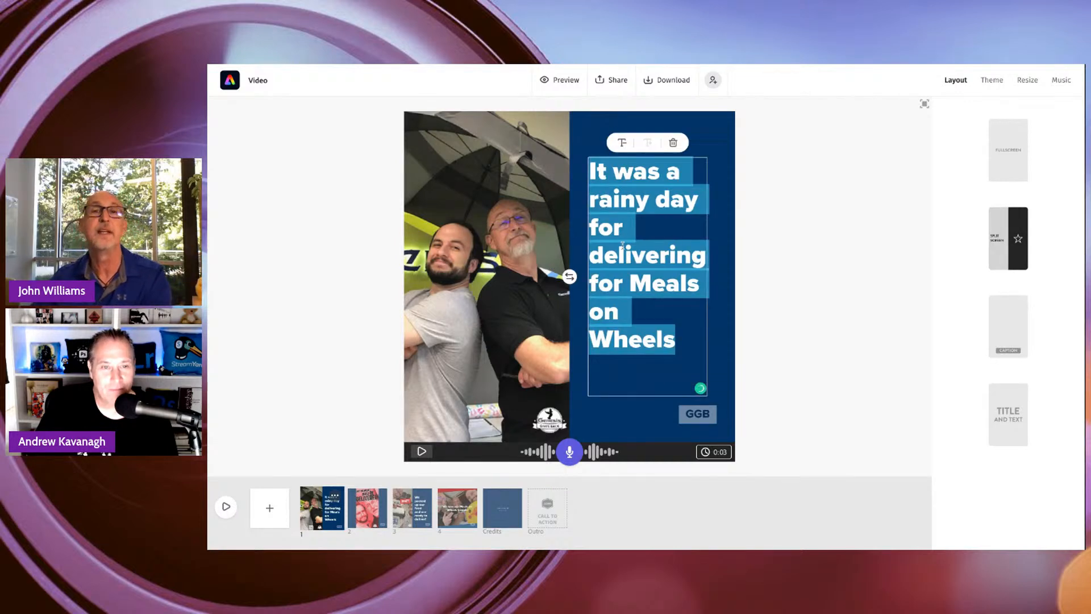
type("Rain!?")
key("BackSpace")
key("BackSpace")
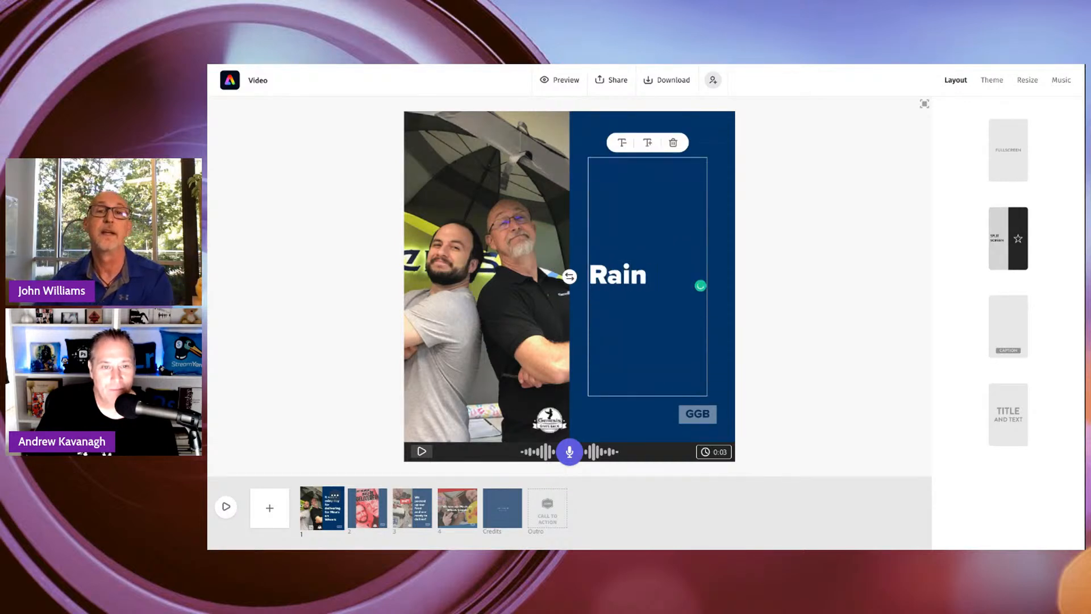
type("? Tha")
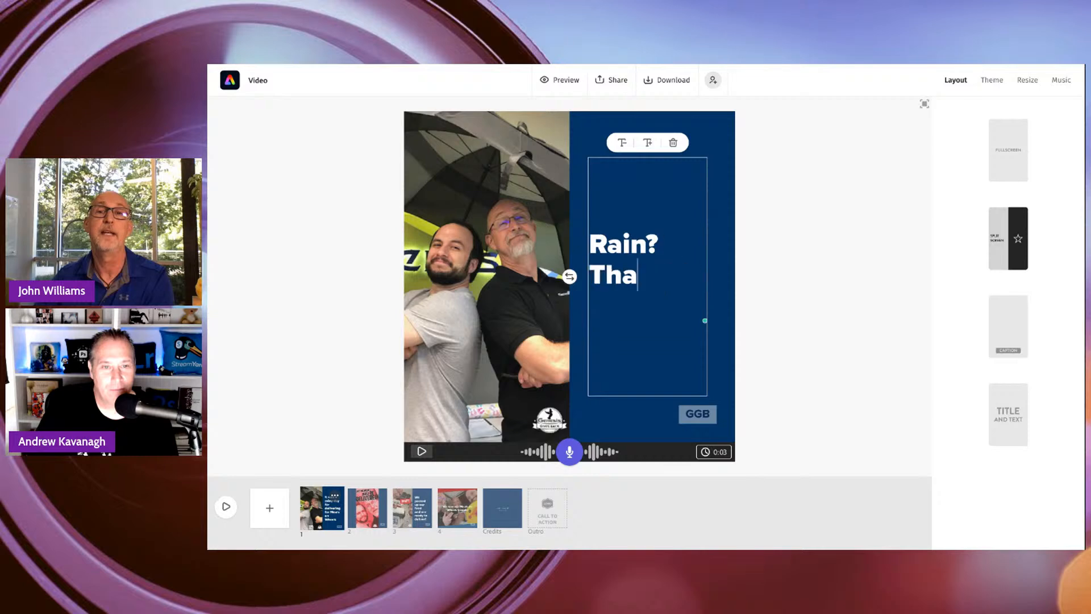
type("t won't stop")
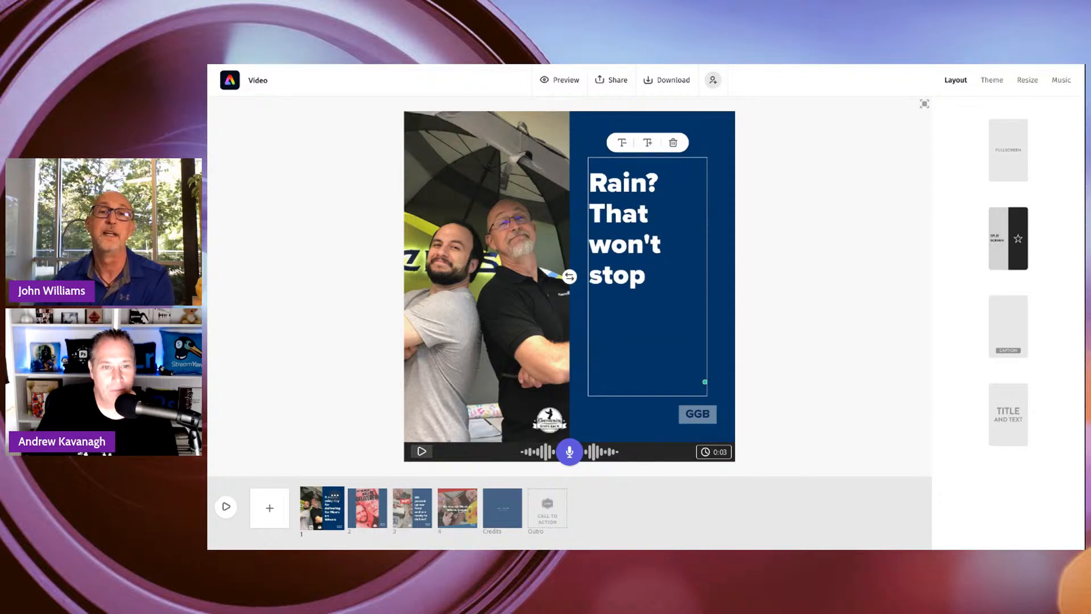
type("the gang")
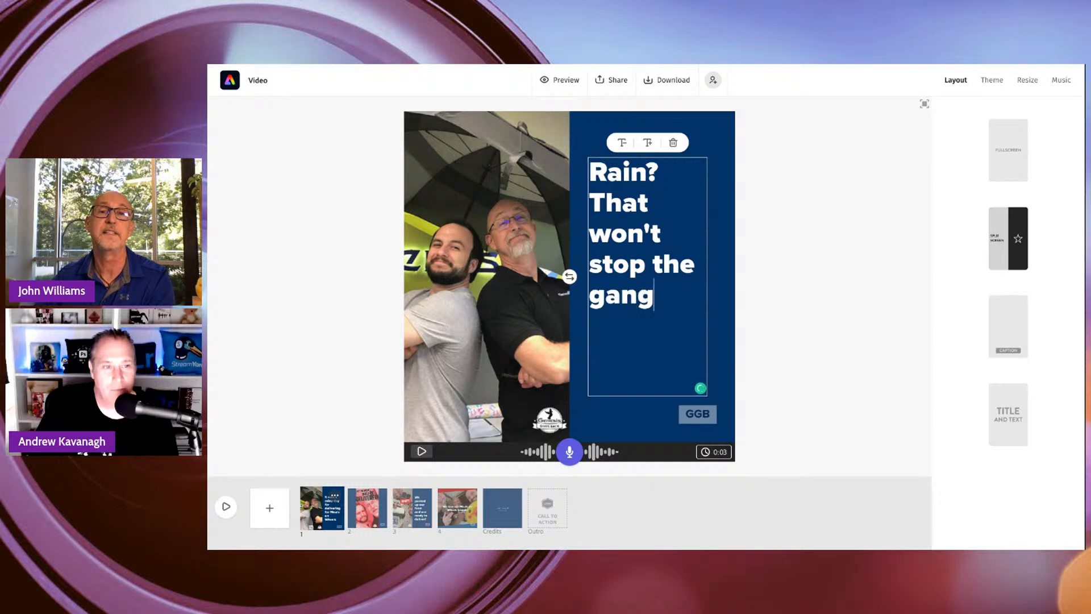
type("stass!")
key("BackSpace")
key("BackSpace")
type("!")
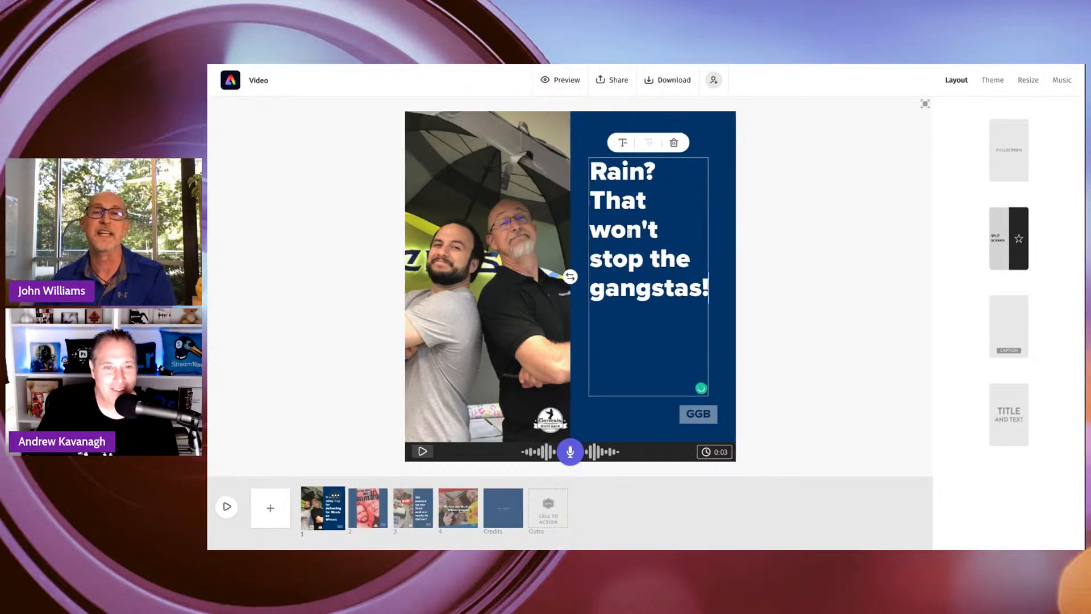
left_click(747, 261)
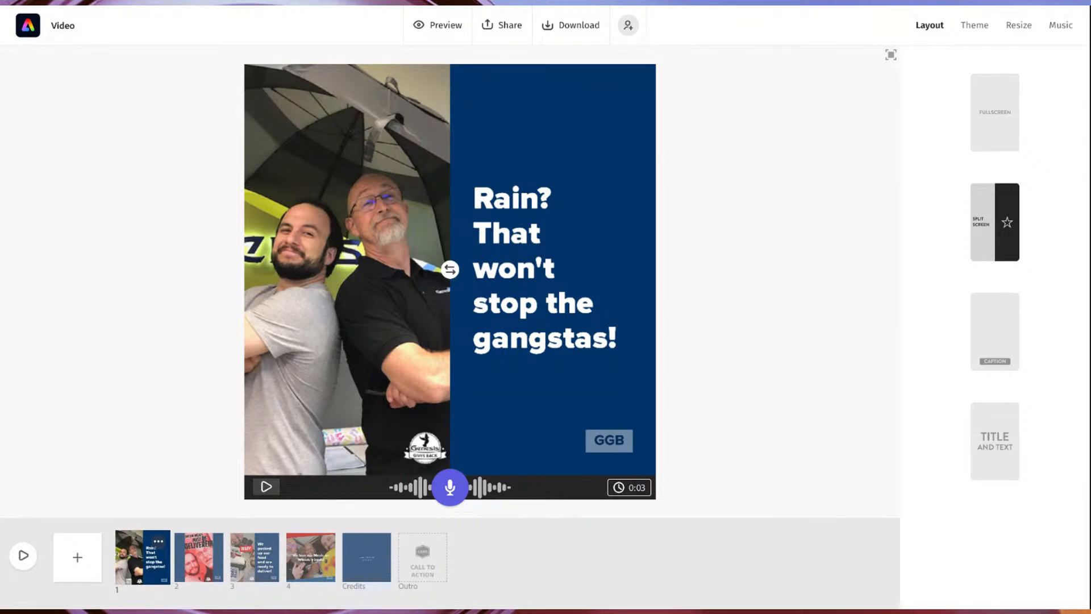
Record a voice-over for the first slide and play it back.
left_click(449, 487)
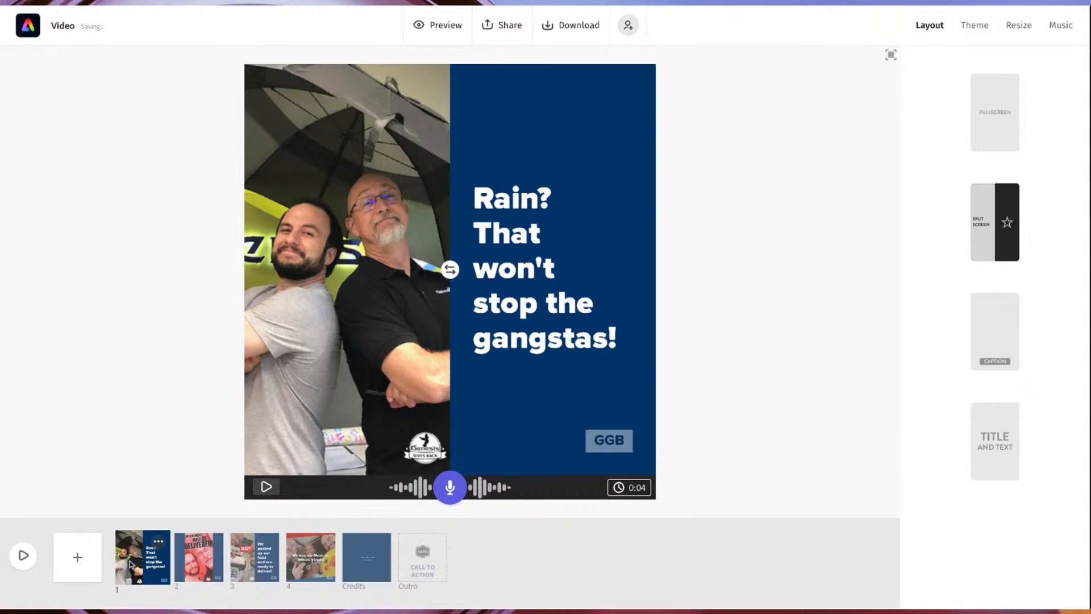
left_click(266, 487)
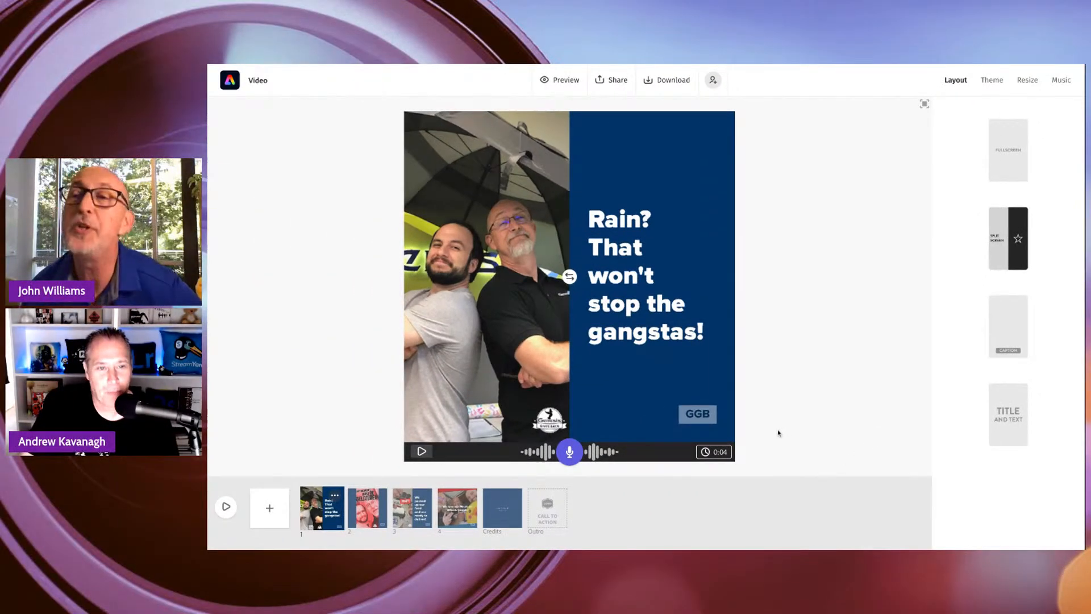
Try the GGB brand's Light theme on the video and switch it to the Dark theme.
left_click(999, 85)
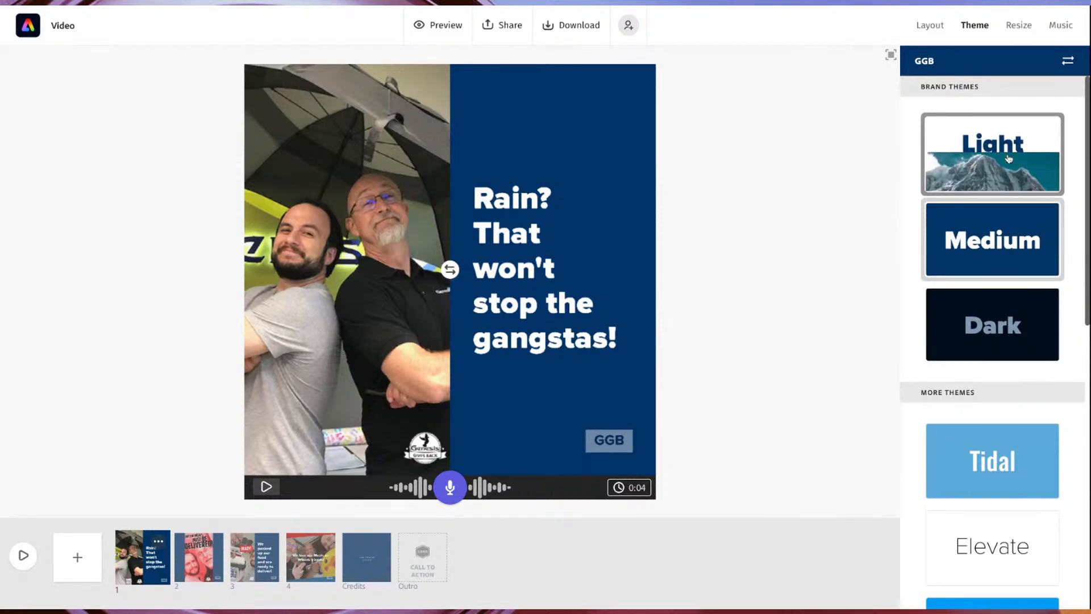
left_click(1013, 149)
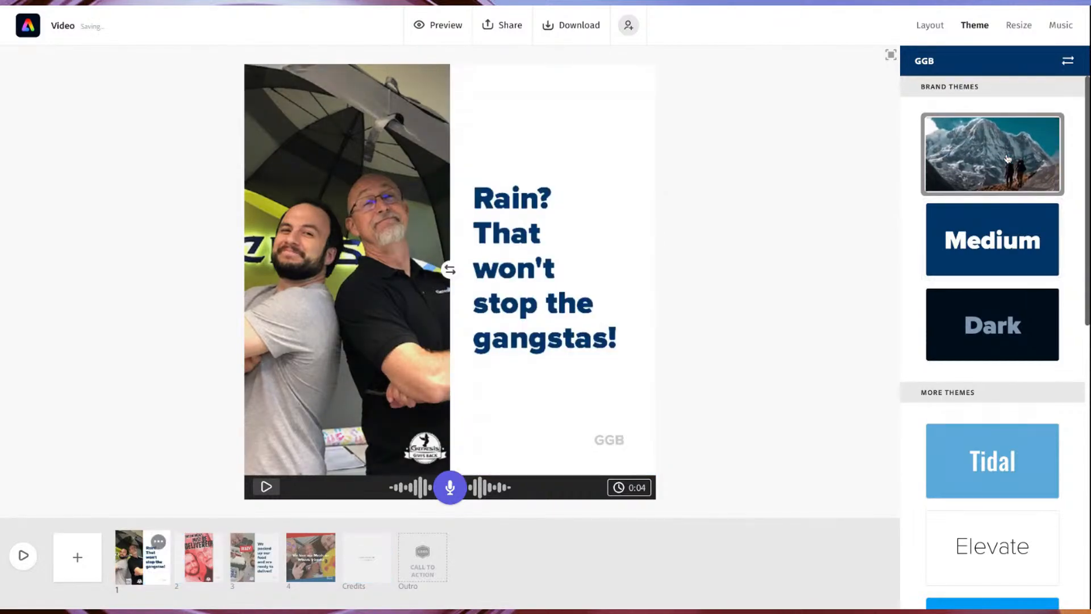
left_click(980, 336)
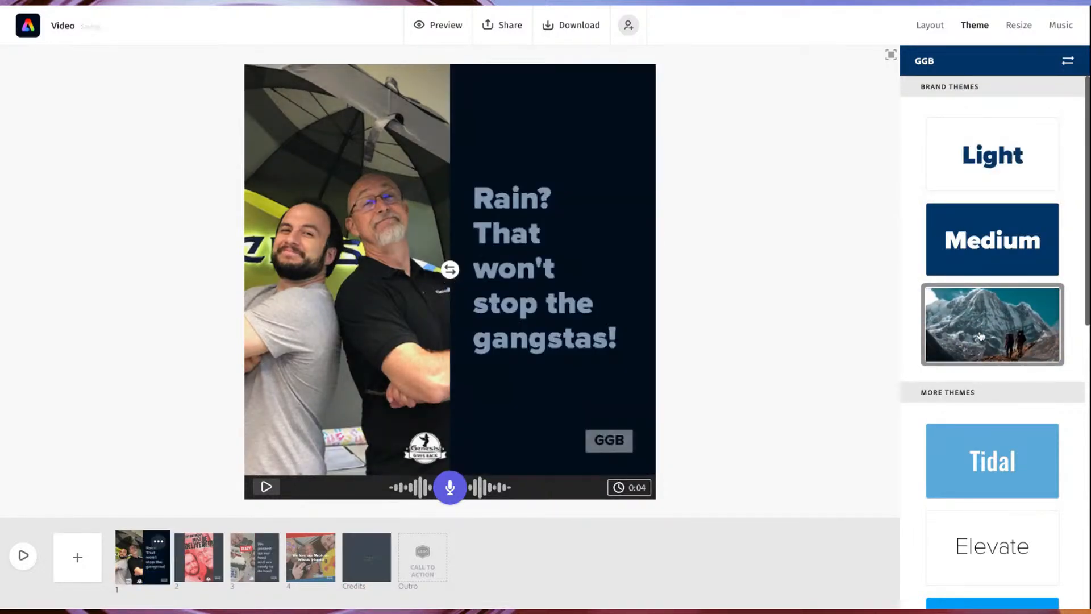
Apply the GGB brand's Light theme to the video and check how it looks on the second and first slides.
left_click(1006, 158)
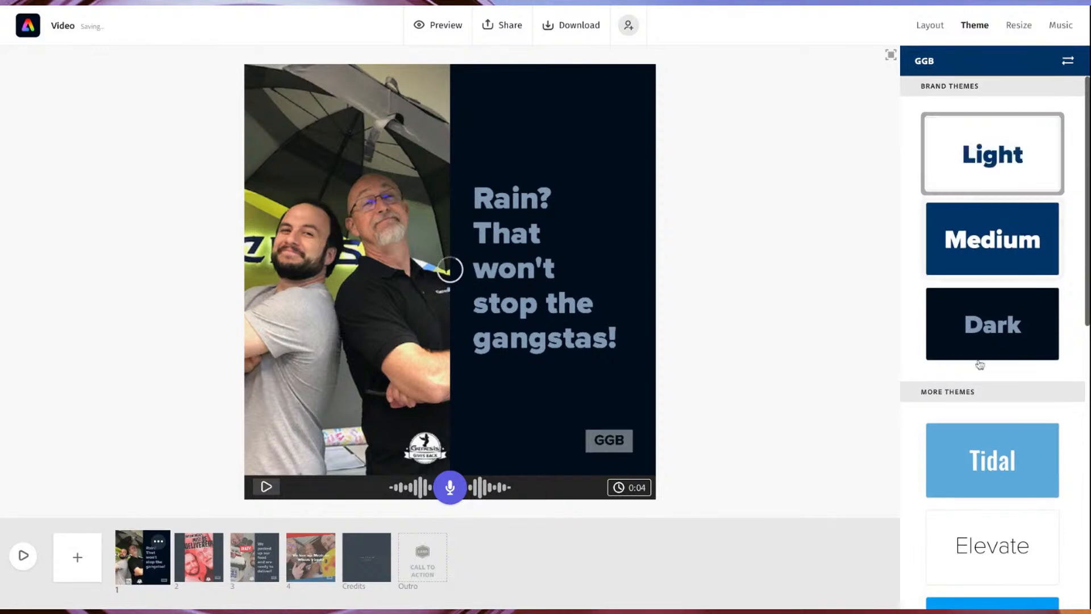
scroll(1011, 384, "down", 5)
scroll(1030, 420, "down", 3)
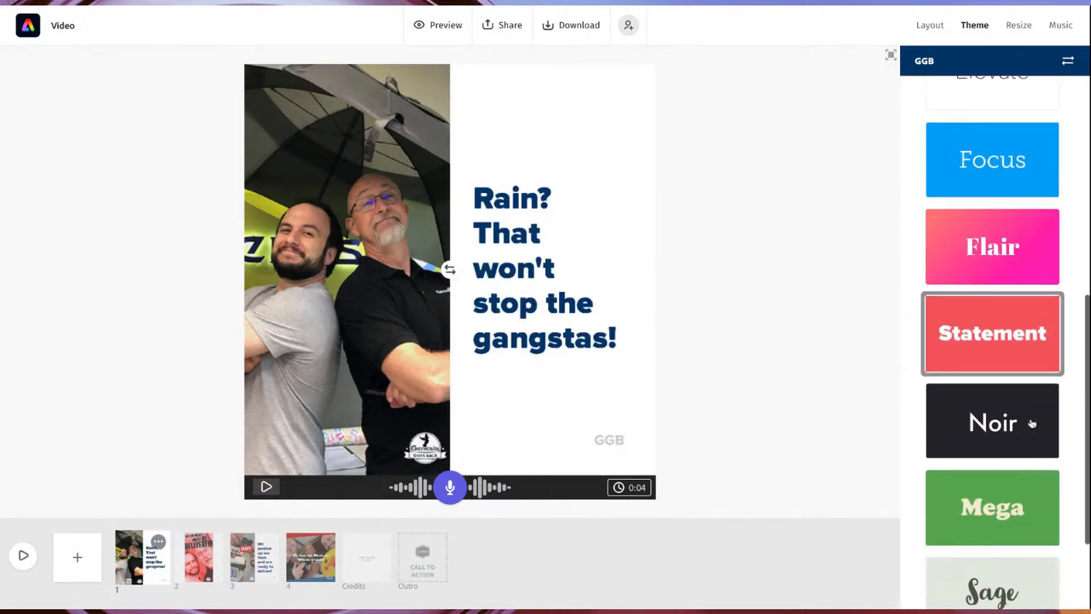
scroll(1029, 420, "up", 10)
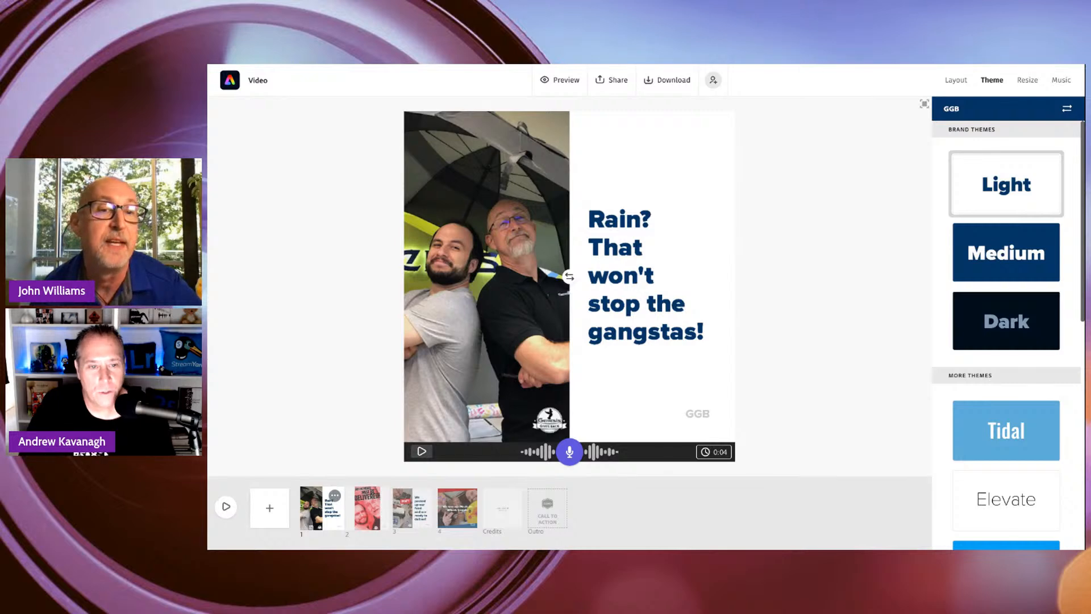
left_click(367, 508)
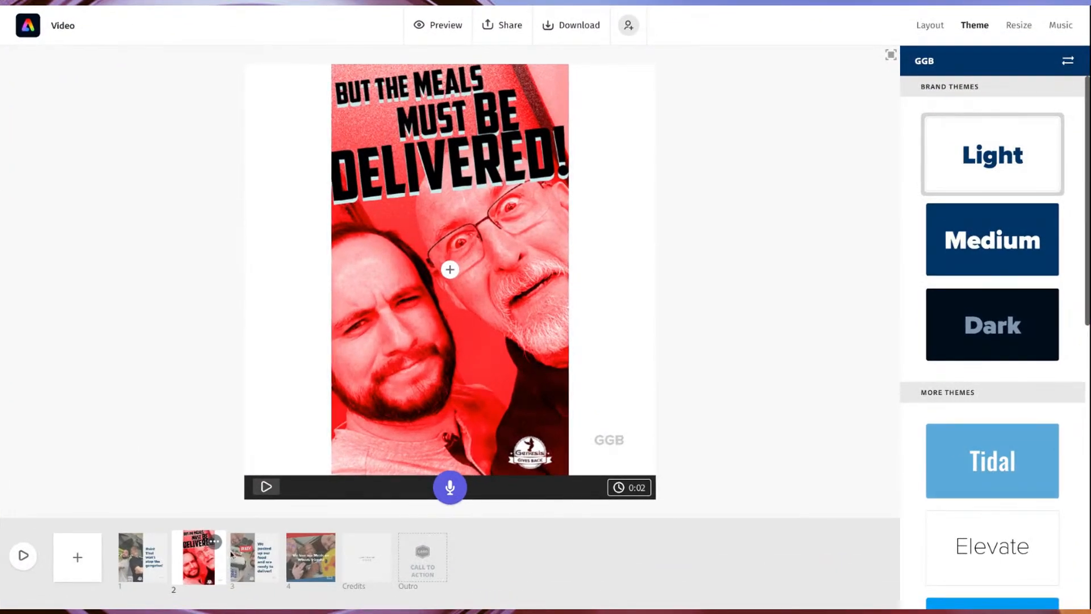
left_click(145, 557)
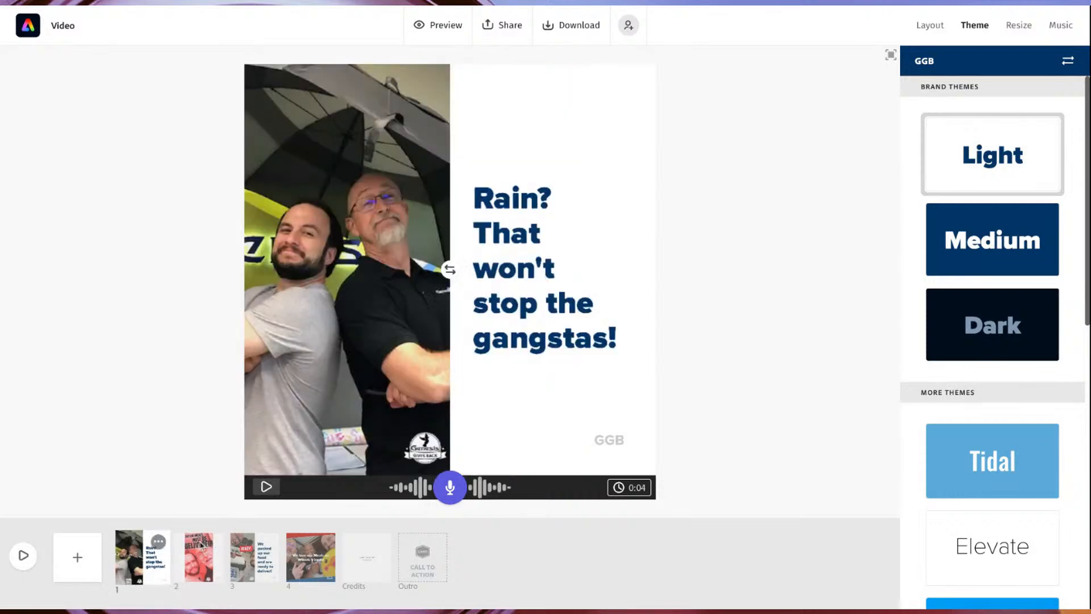
Preview the thematic soundtracks Wandering Guitar, Medieval Times and Horror Movie for the video.
left_click(1063, 27)
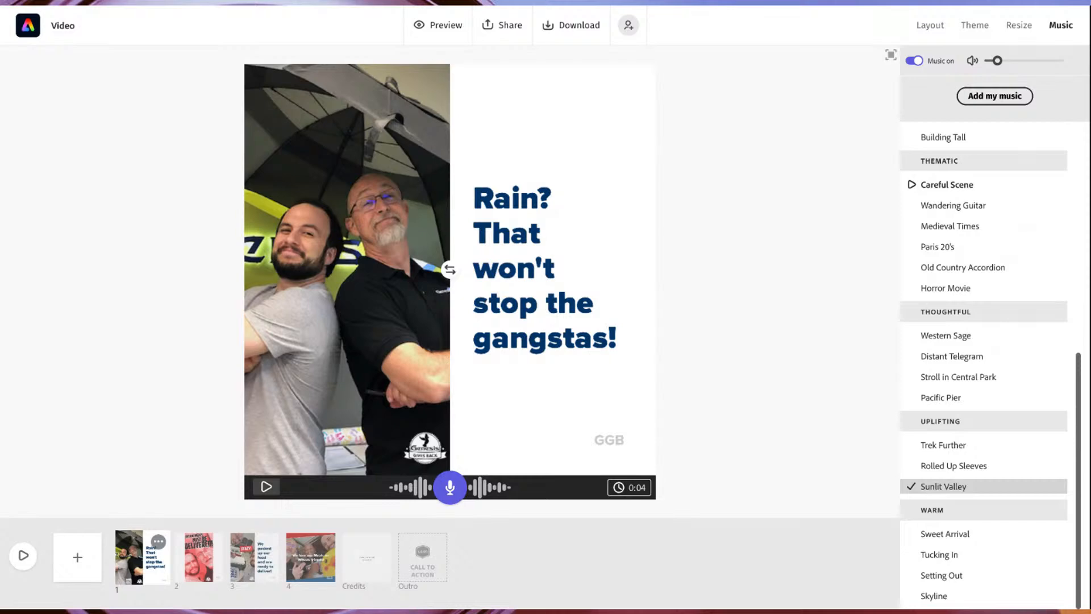
left_click(912, 206)
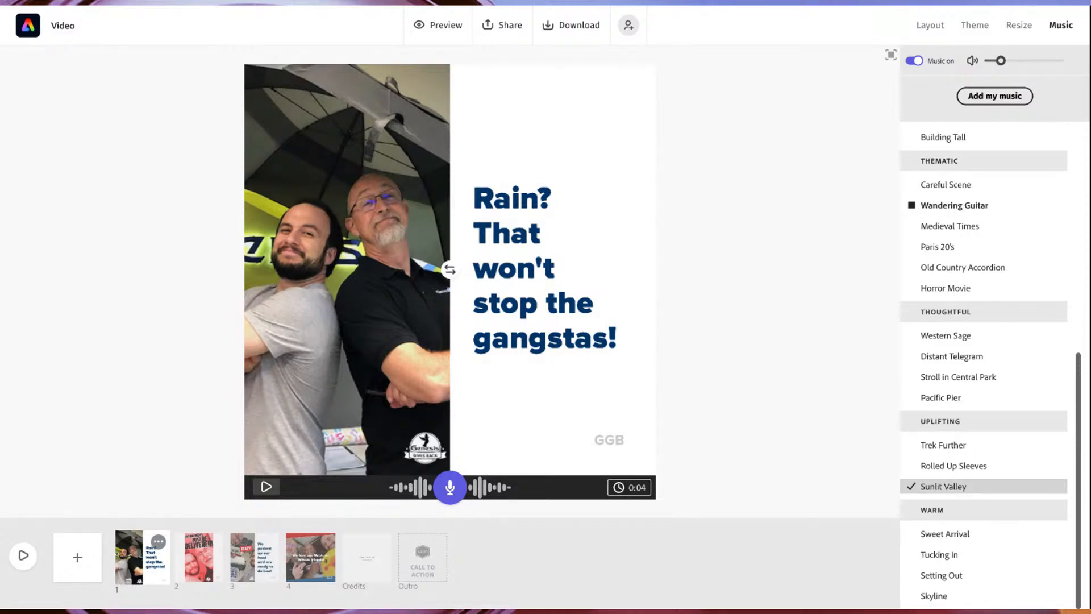
left_click(912, 227)
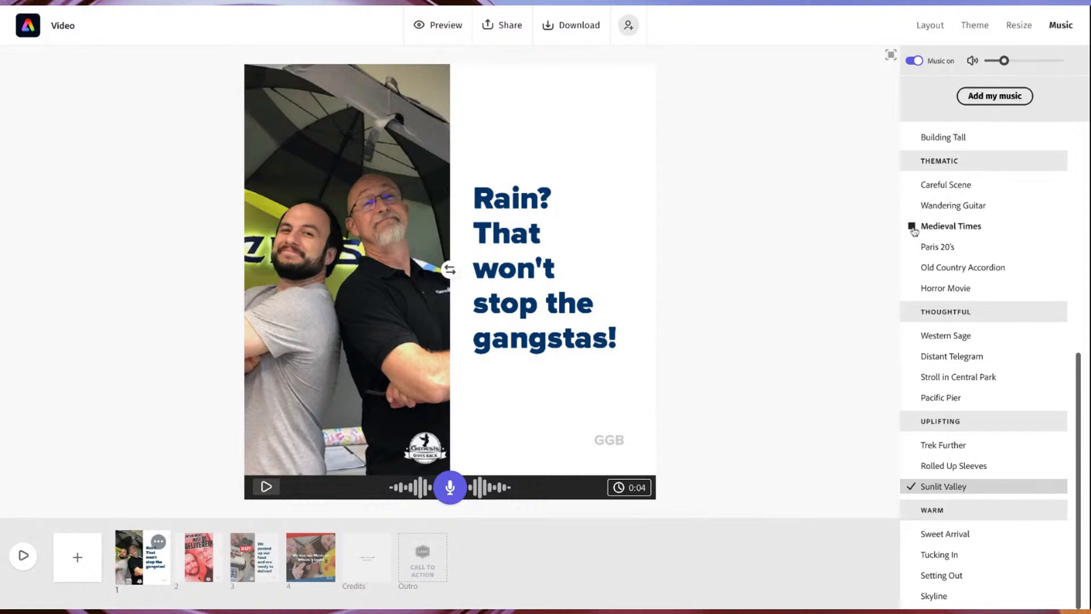
left_click(912, 226)
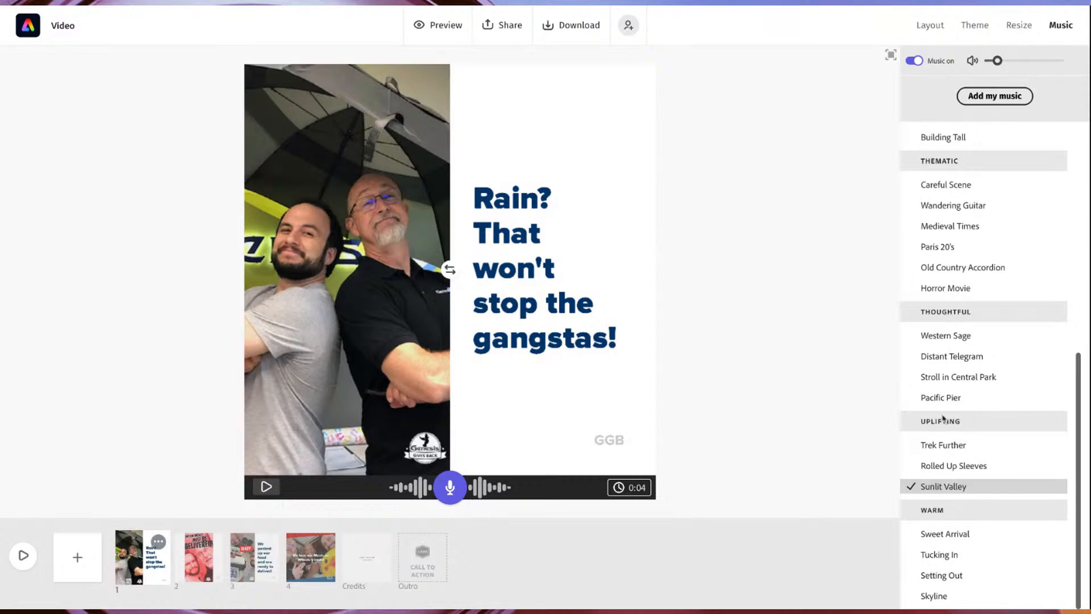
left_click(912, 288)
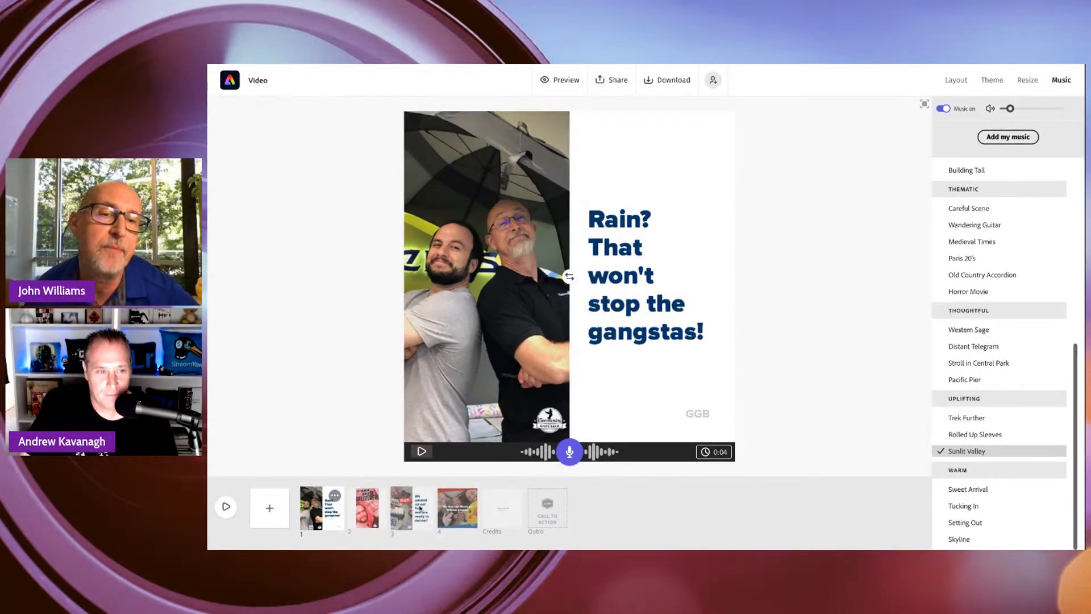
View the third slide and open the full-video preview, closing it to return to editing.
left_click(265, 557)
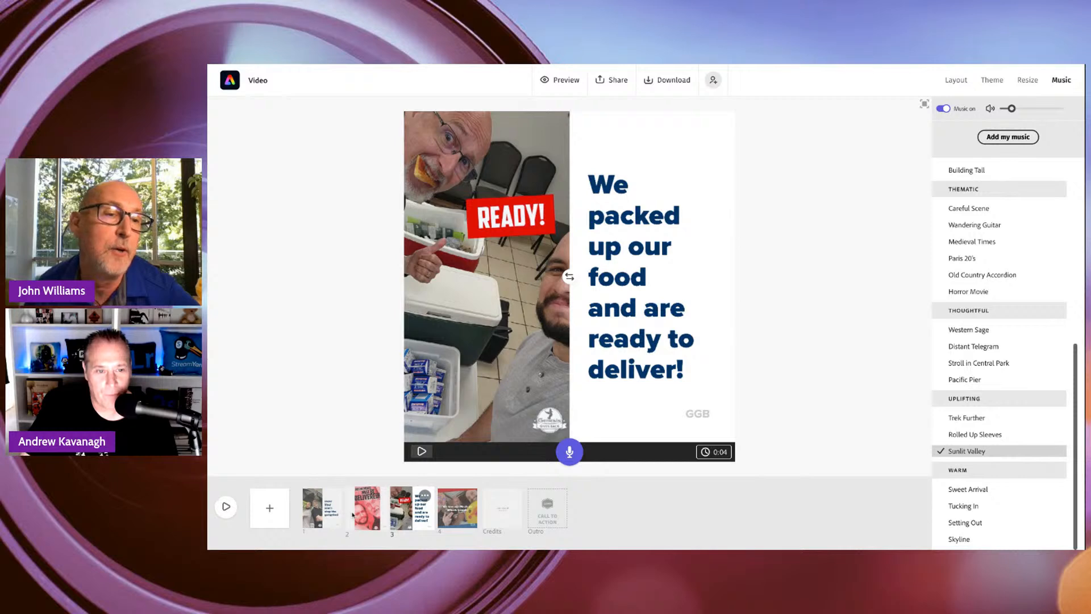
left_click(226, 507)
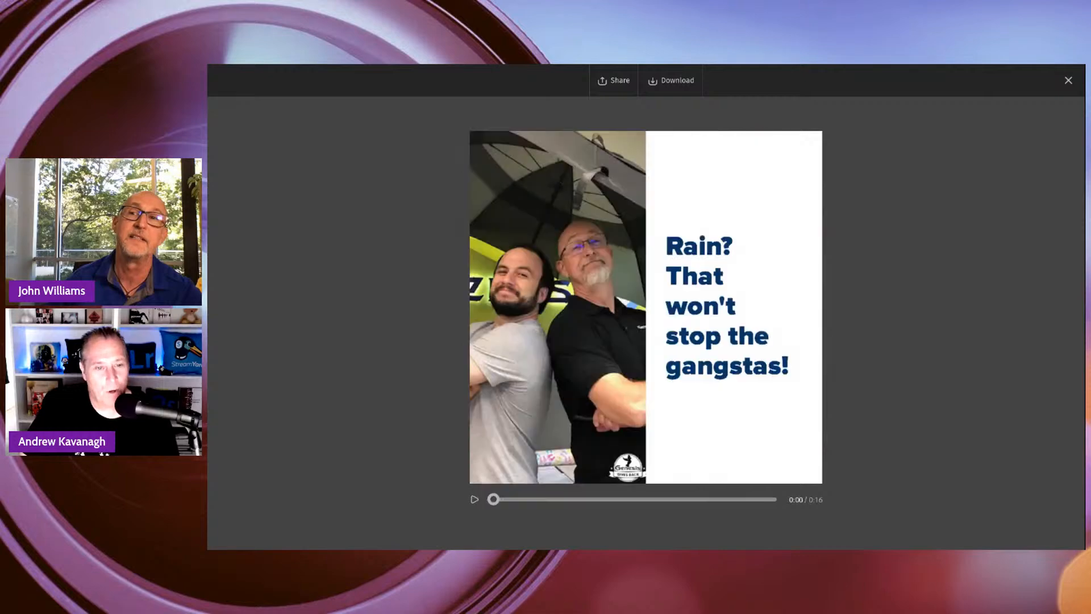
left_click(1069, 80)
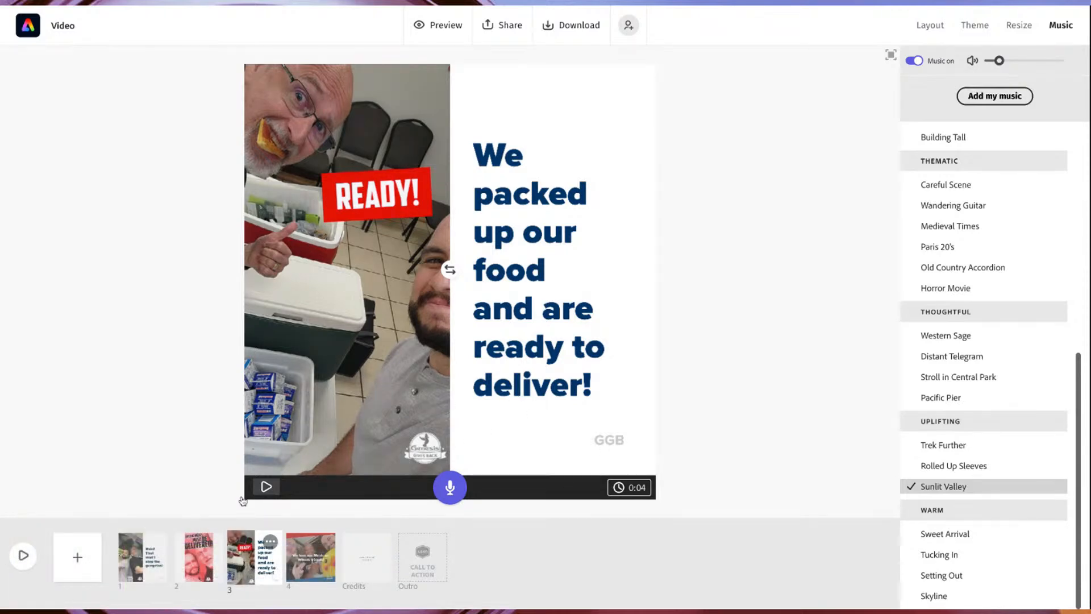
Add a blank slide to the video and move it behind the "We love our Meals on Wheels friends!" slide.
left_click(81, 562)
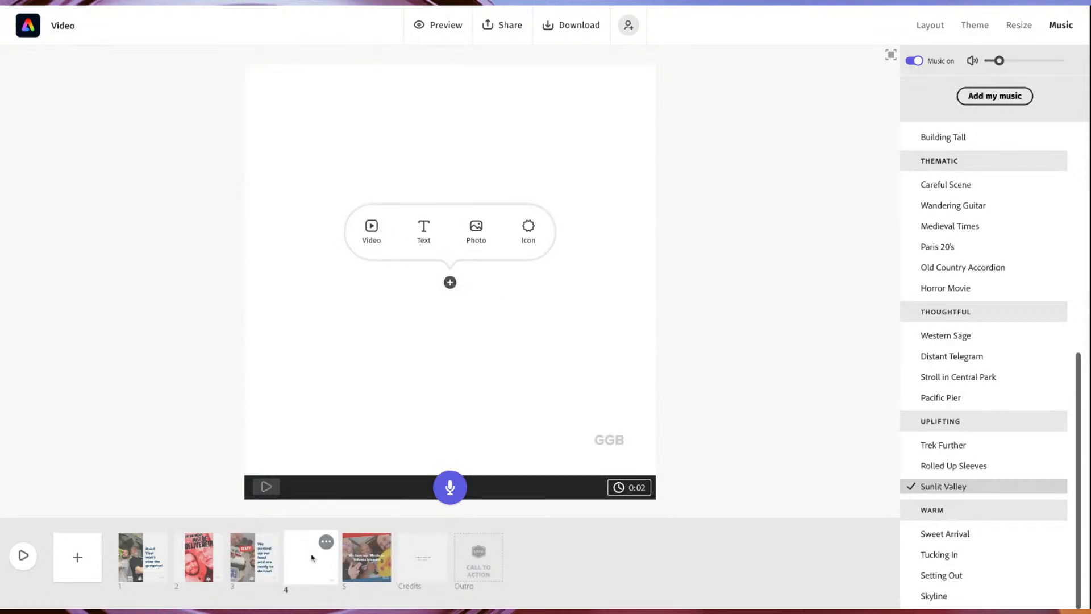
left_click_drag(311, 557, 368, 558)
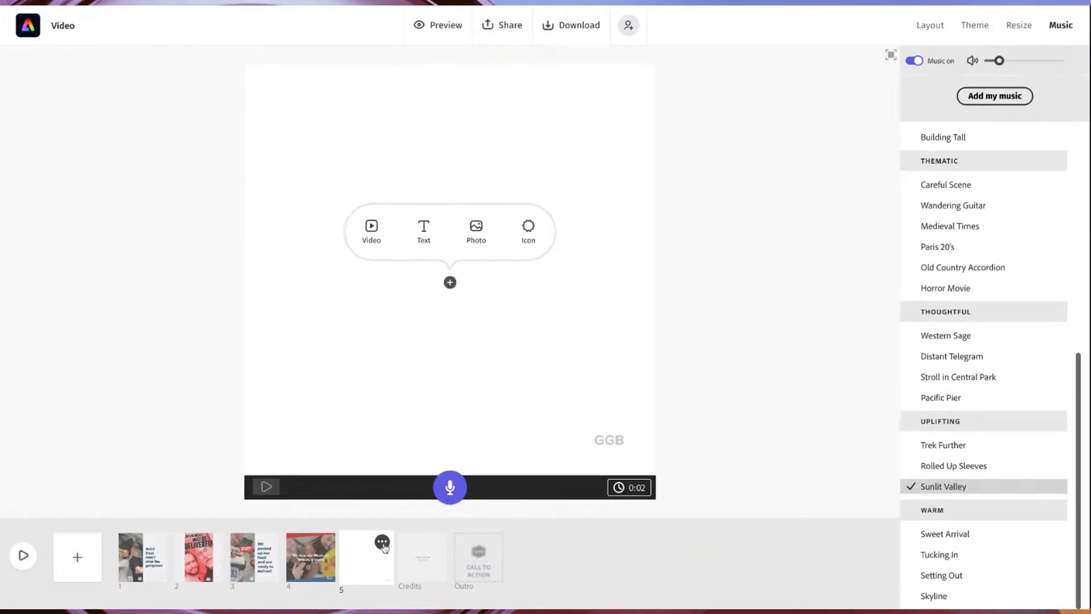
left_click(383, 543)
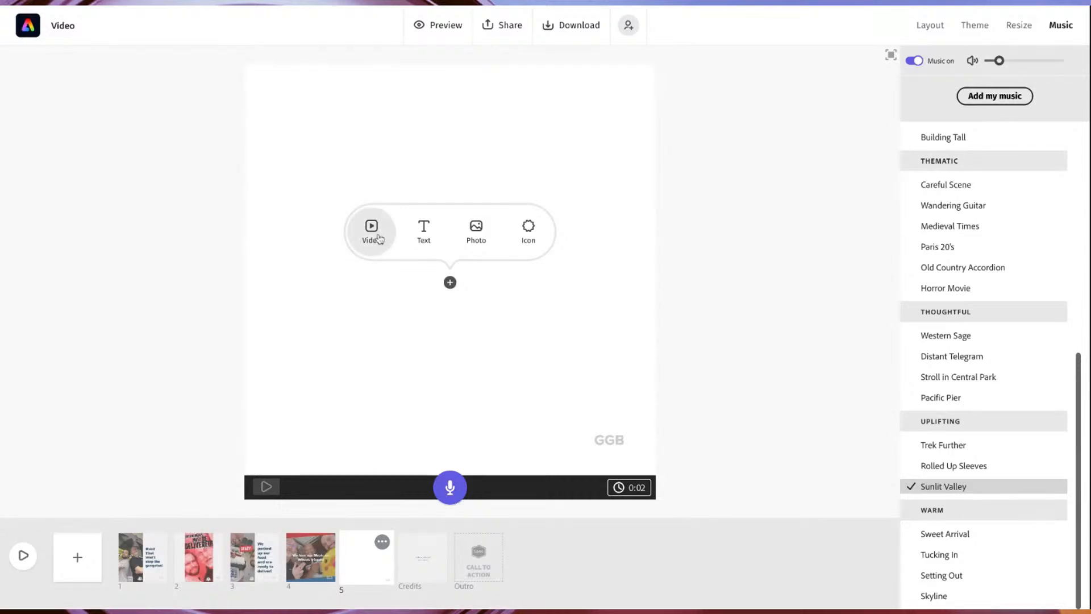
Upload the photo of the long-haired guitarist on the red background as the blank fifth slide's image.
left_click(473, 231)
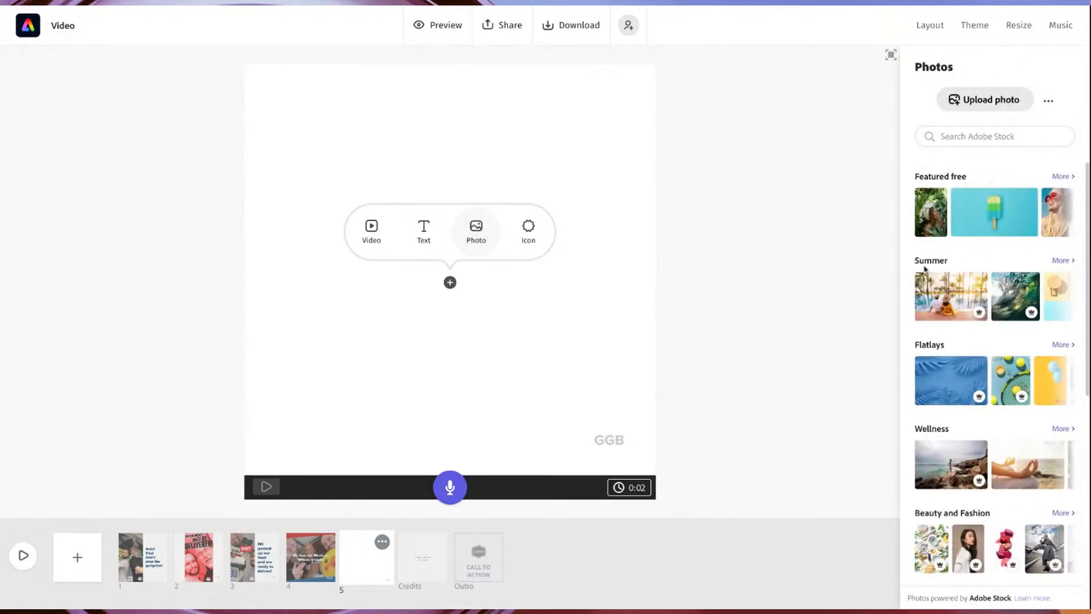
left_click(990, 104)
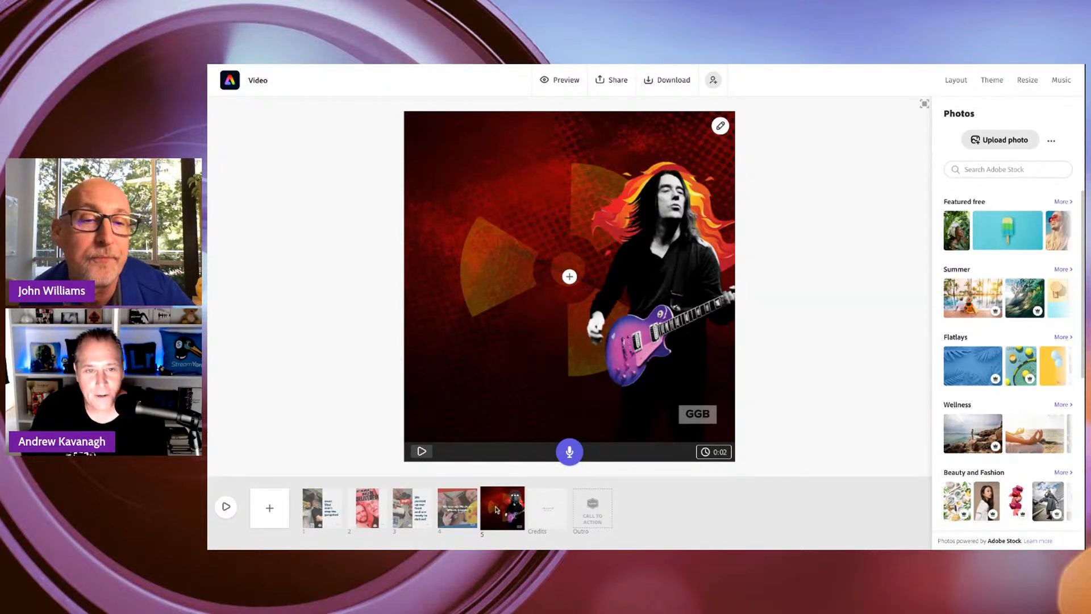
left_click(515, 497)
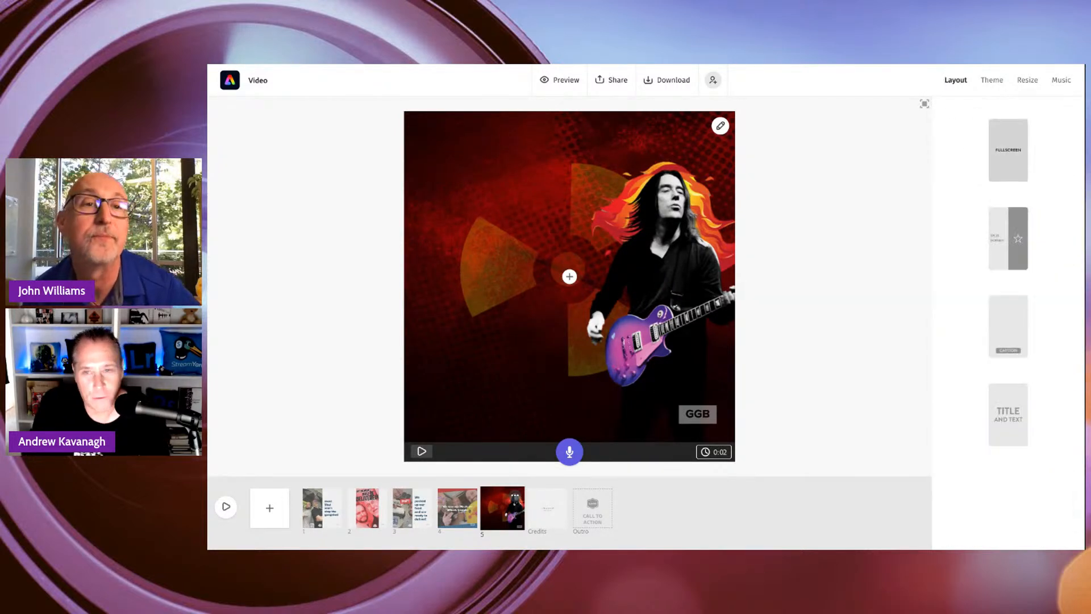
Add the text "This is a guy playing guitar! Wow!" over the guitarist photo.
left_click(570, 279)
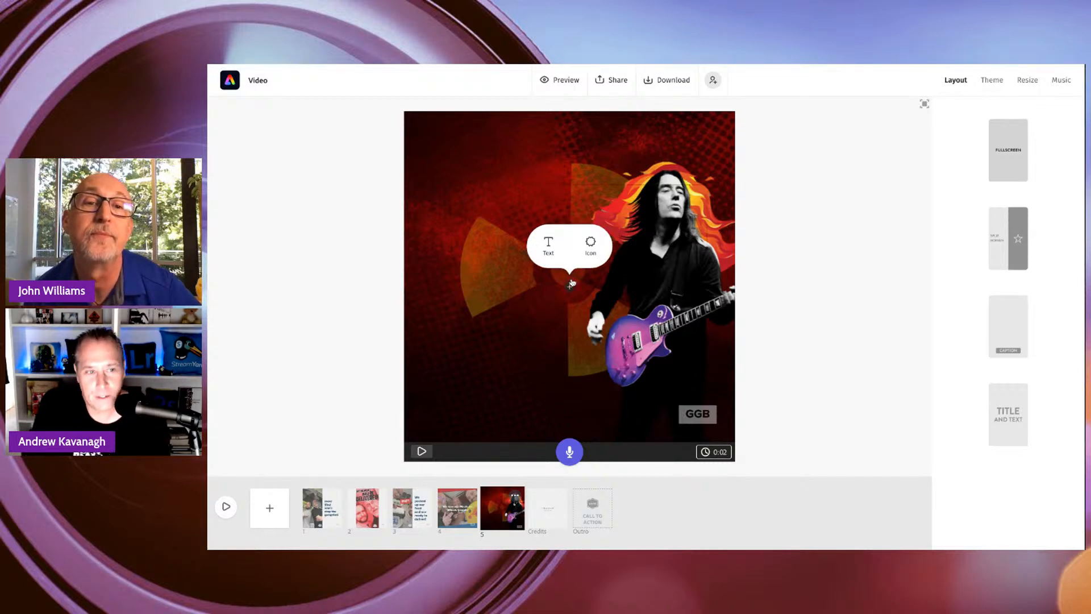
left_click(548, 246)
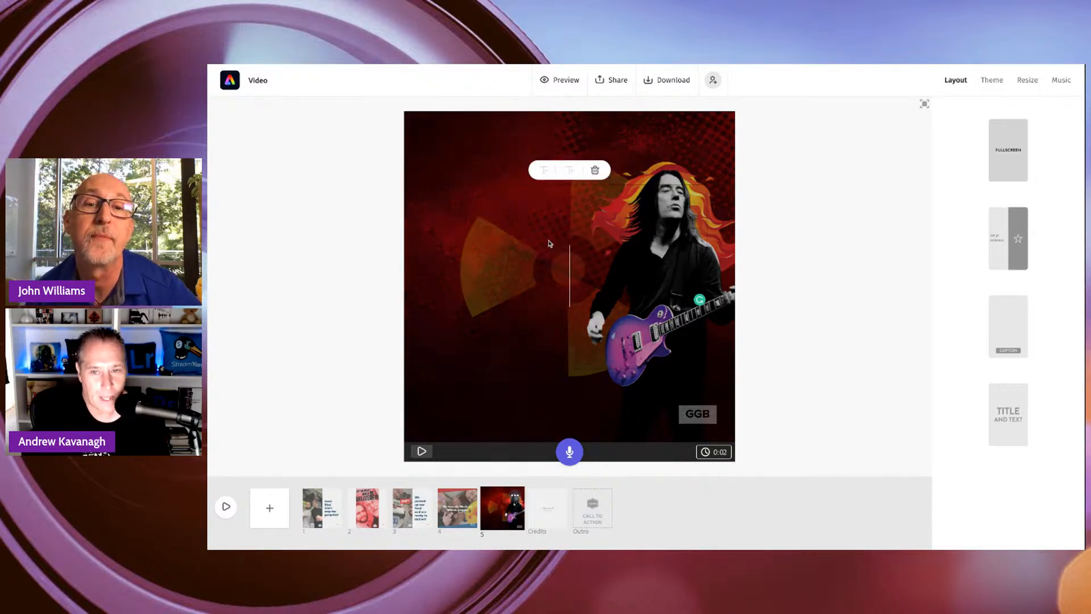
type("This")
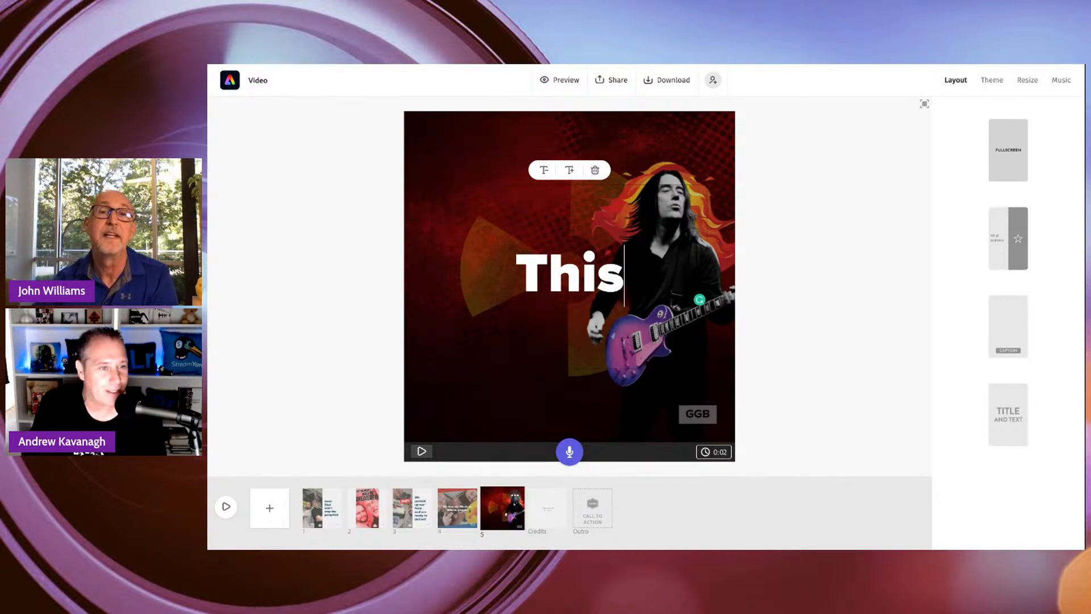
type("is a")
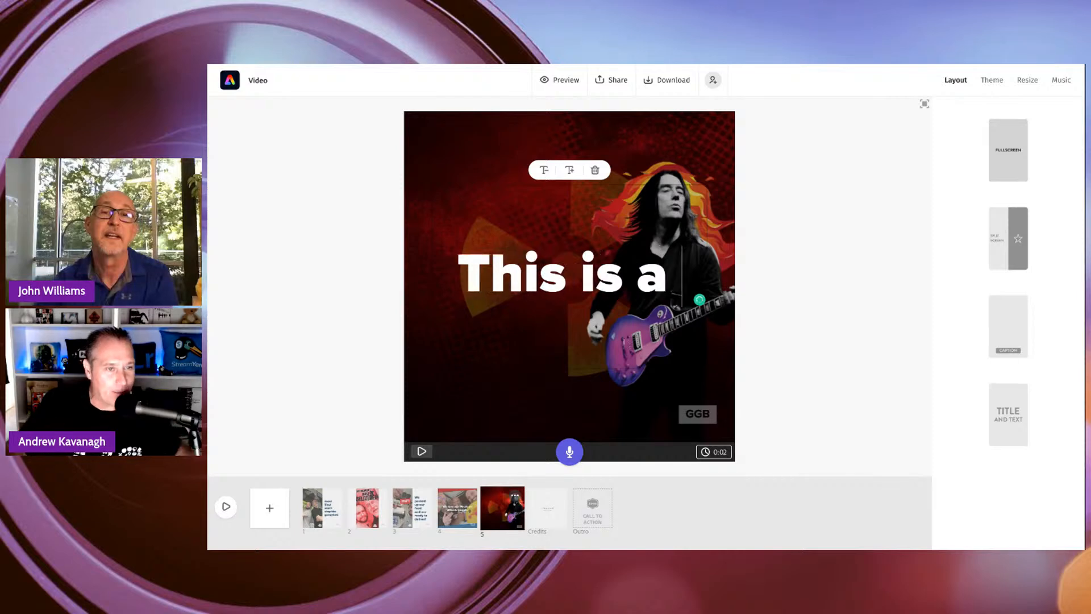
type(" guy playin")
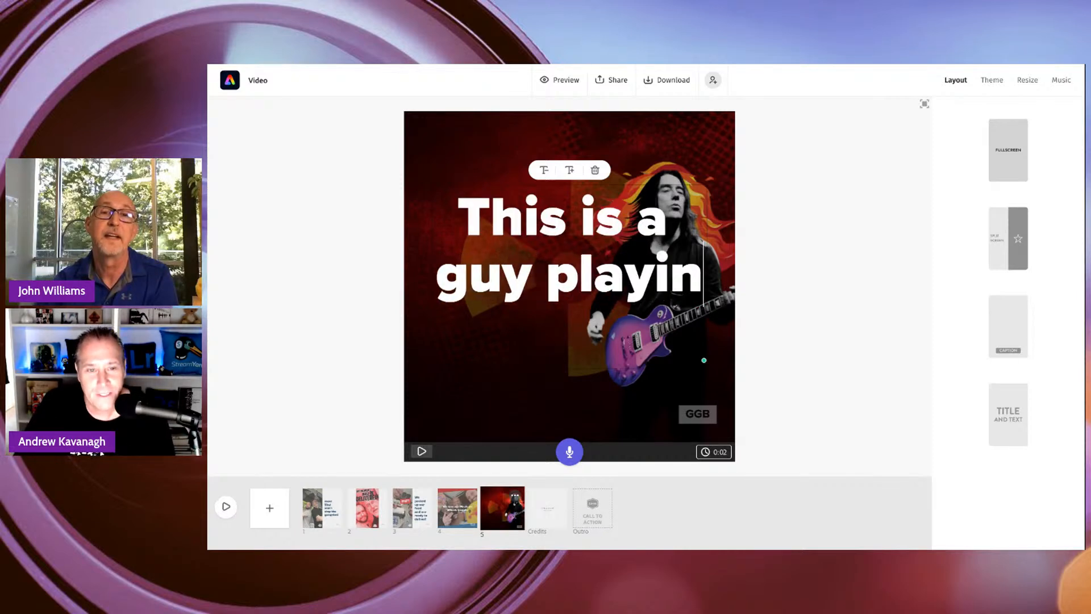
type("g guitar! Wow")
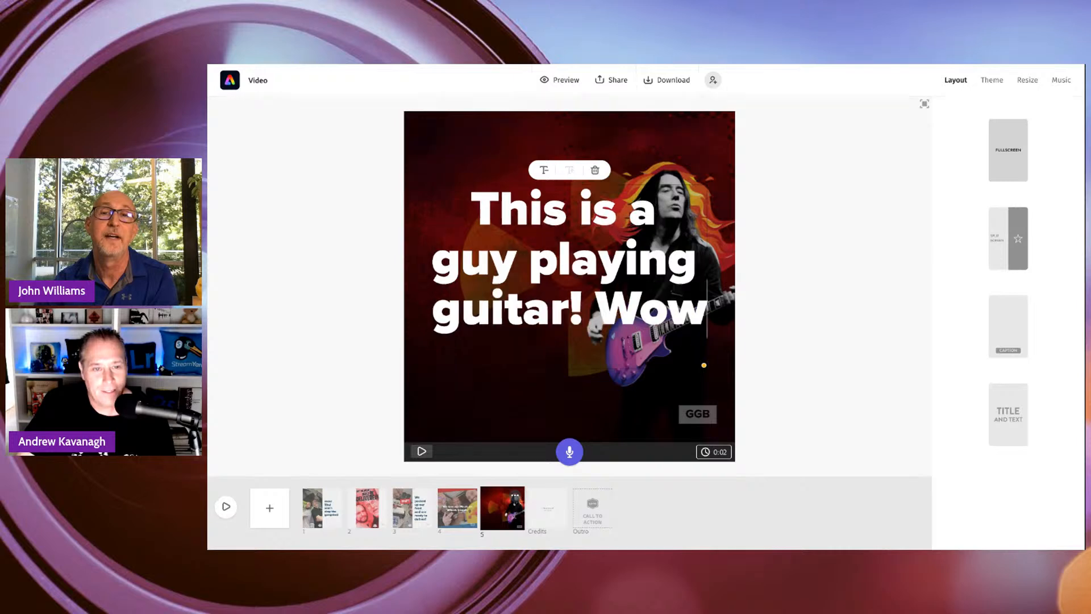
type("!")
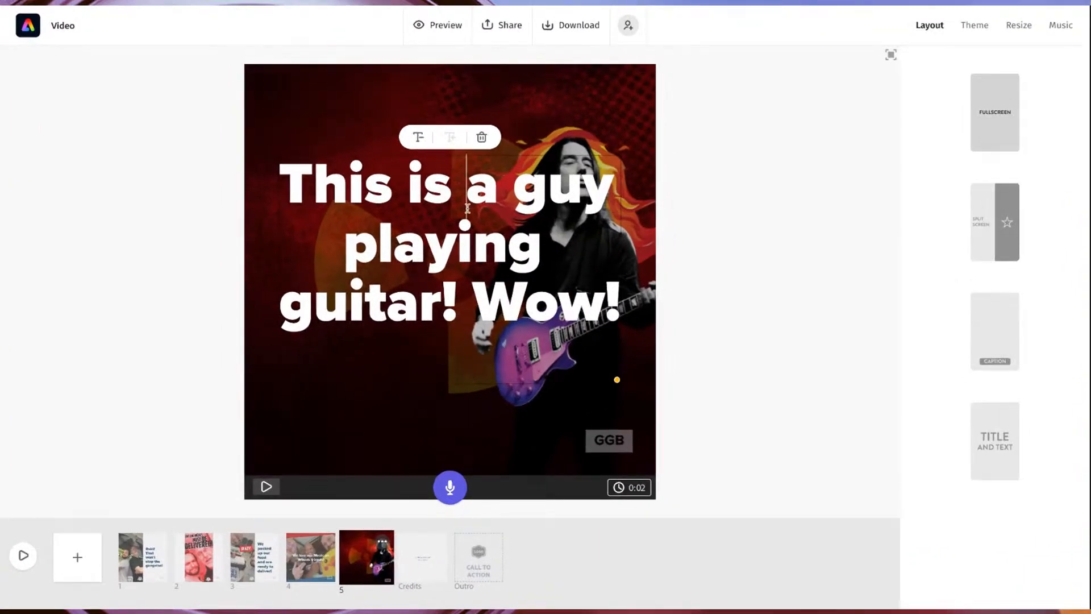
Shrink the guitarist slide's text until it fits on two lines and leave text editing.
double_click(492, 265)
left_click(527, 306)
left_click(417, 138)
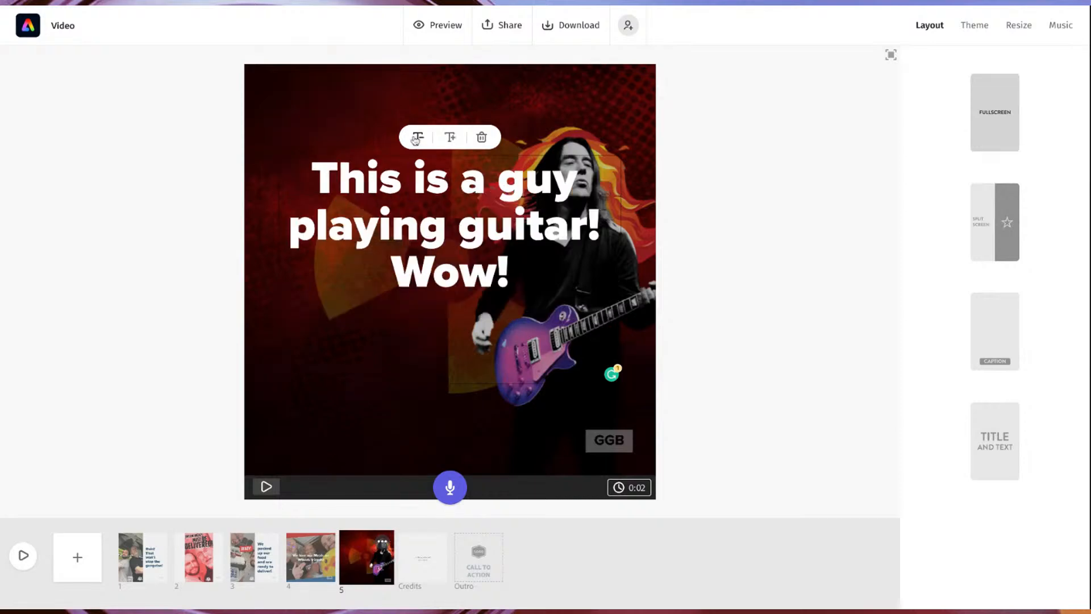
left_click_drag(550, 187, 515, 184)
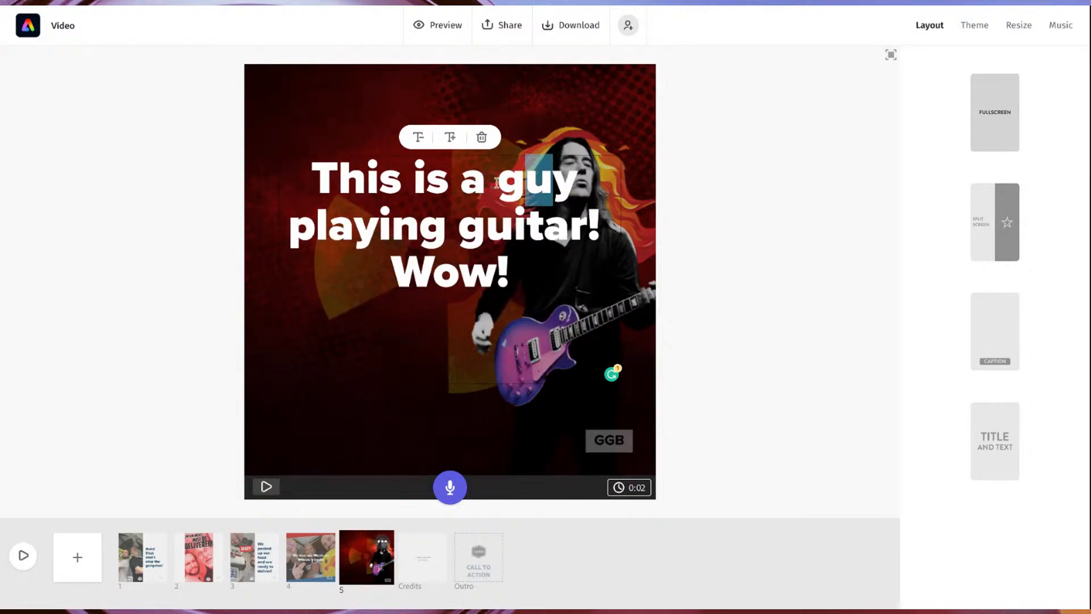
left_click(418, 136)
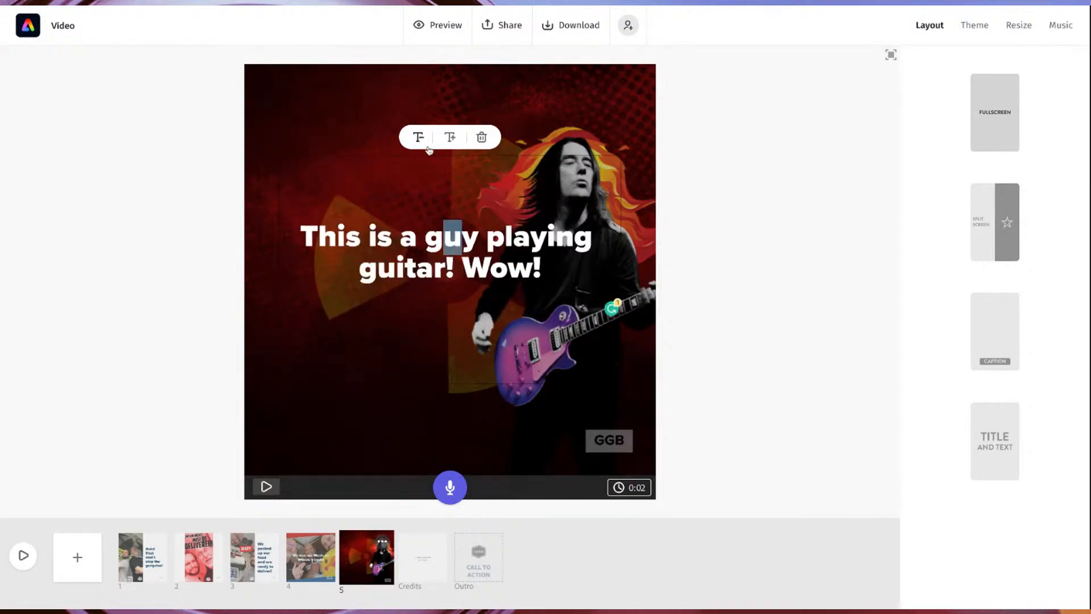
left_click(530, 248)
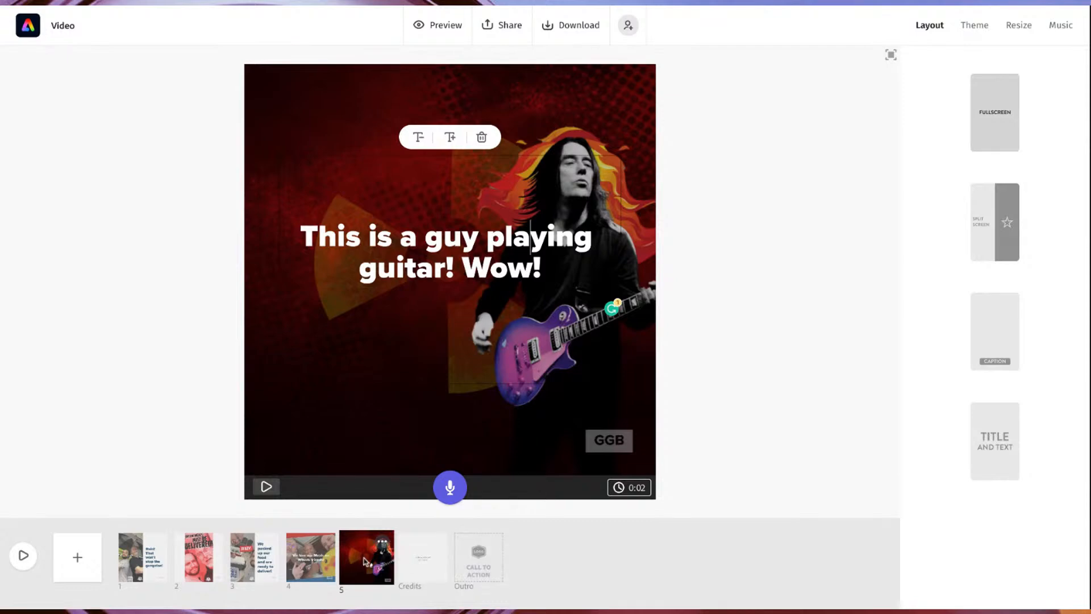
left_click(364, 562)
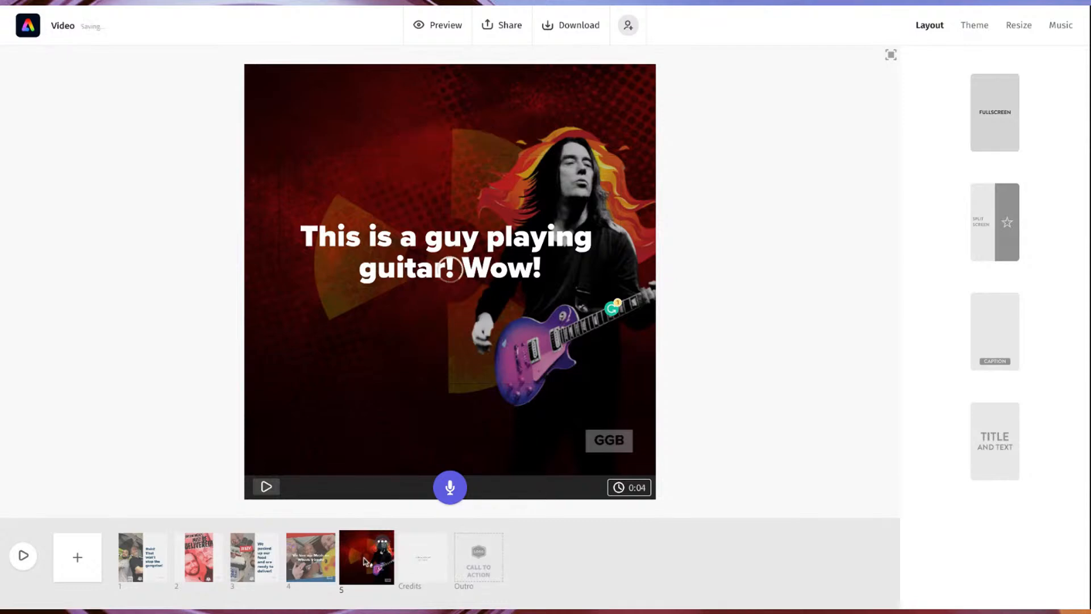
Record a voice-over for the guitarist slide and play it back, finishing on the fourth slide.
left_click(450, 490)
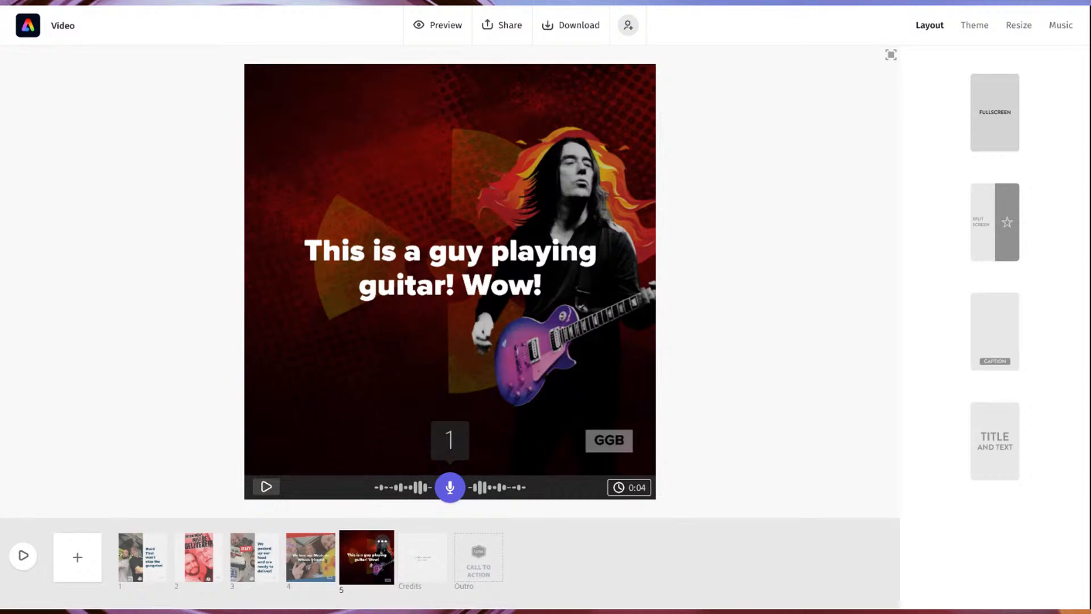
left_click(450, 488)
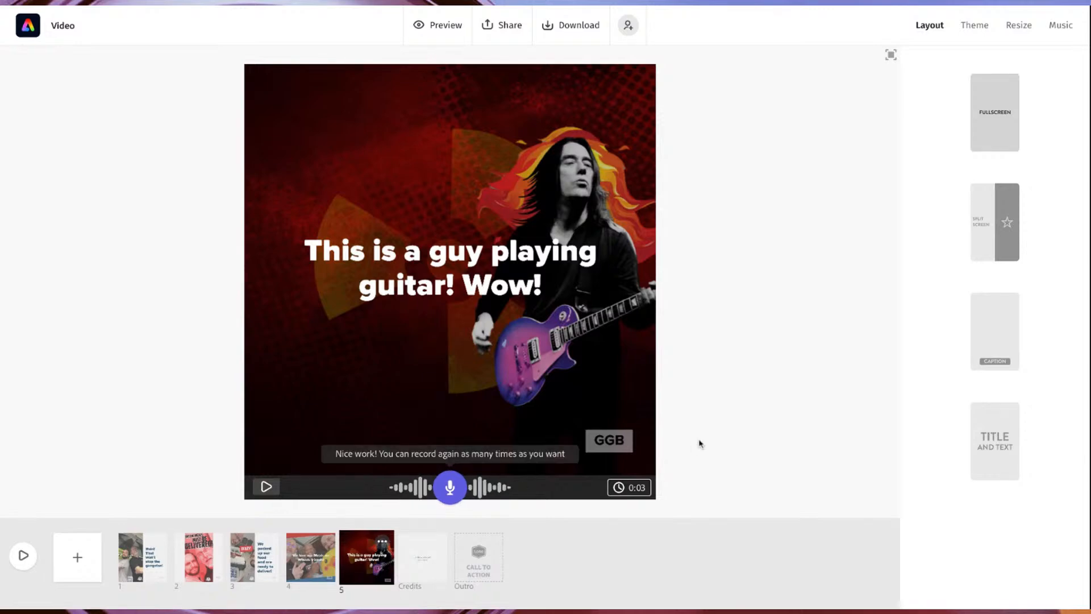
left_click(267, 486)
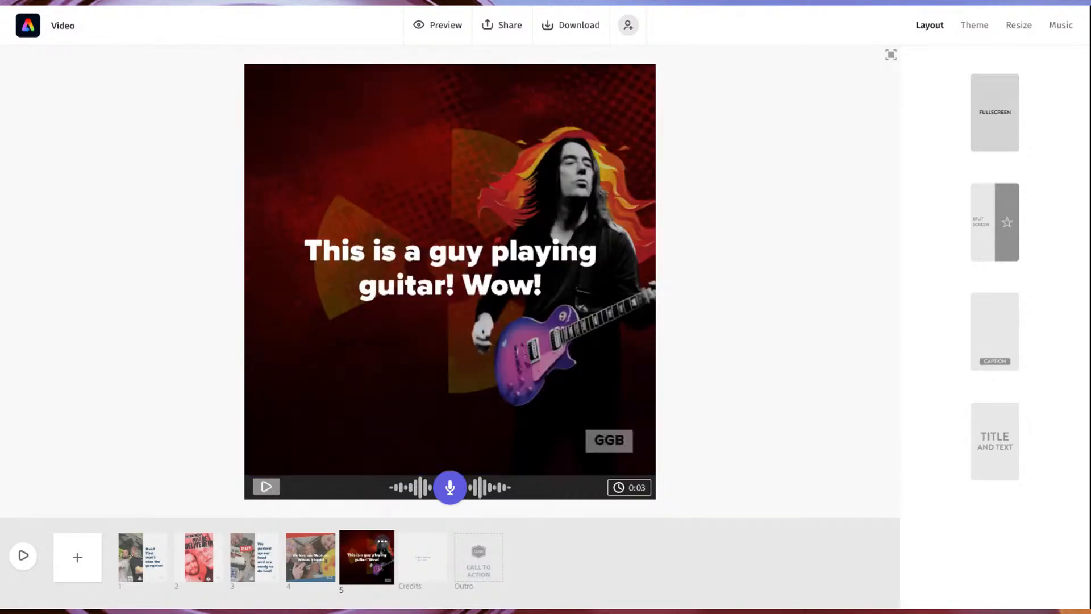
left_click(296, 590)
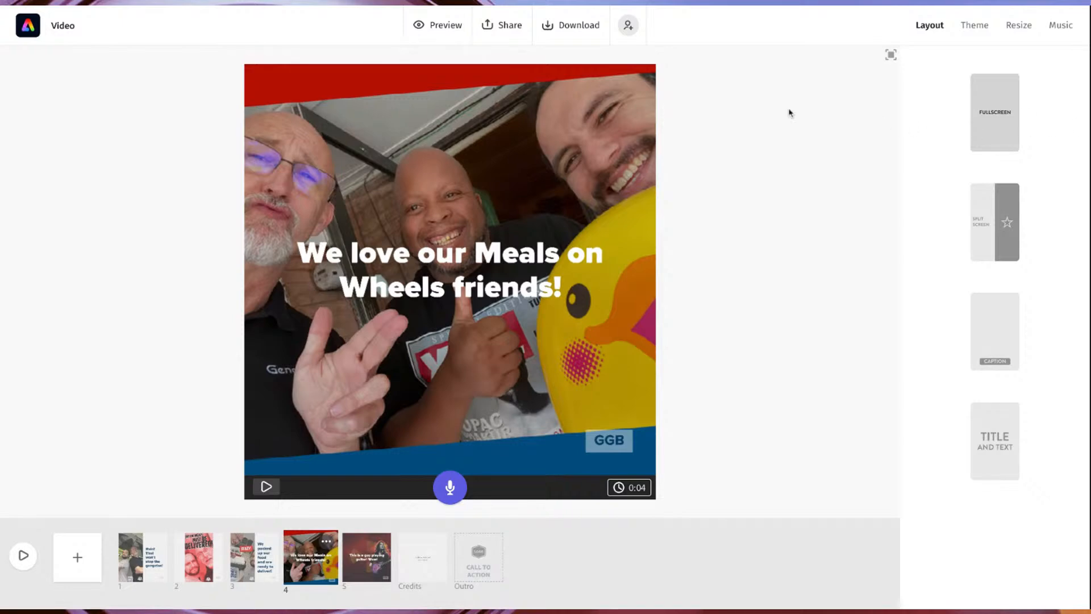
Check the sharing options and review the five slides in order, ending on the guitarist slide.
left_click(496, 28)
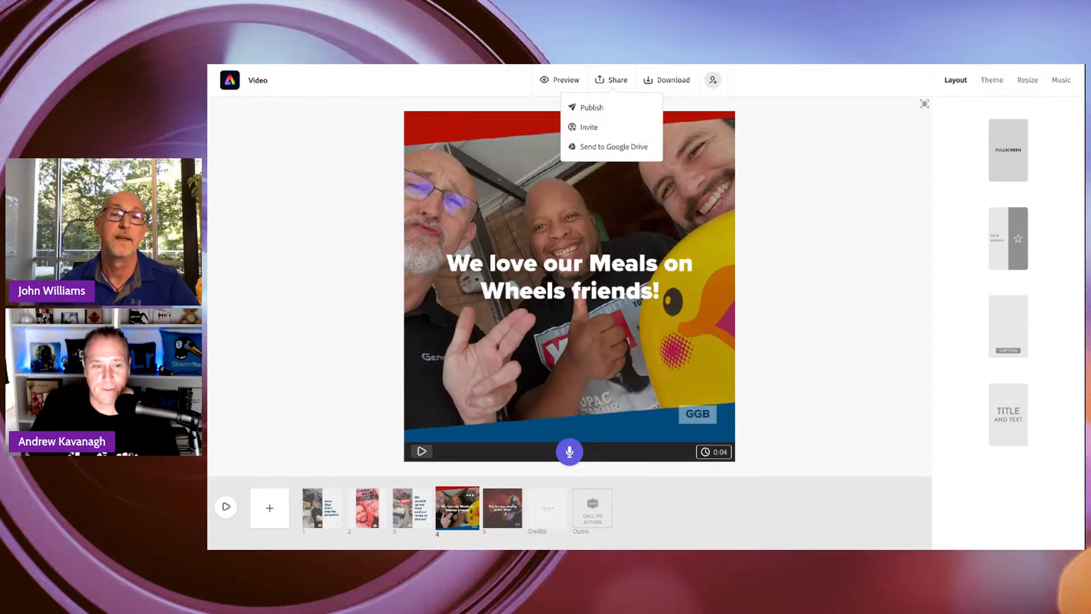
left_click(774, 254)
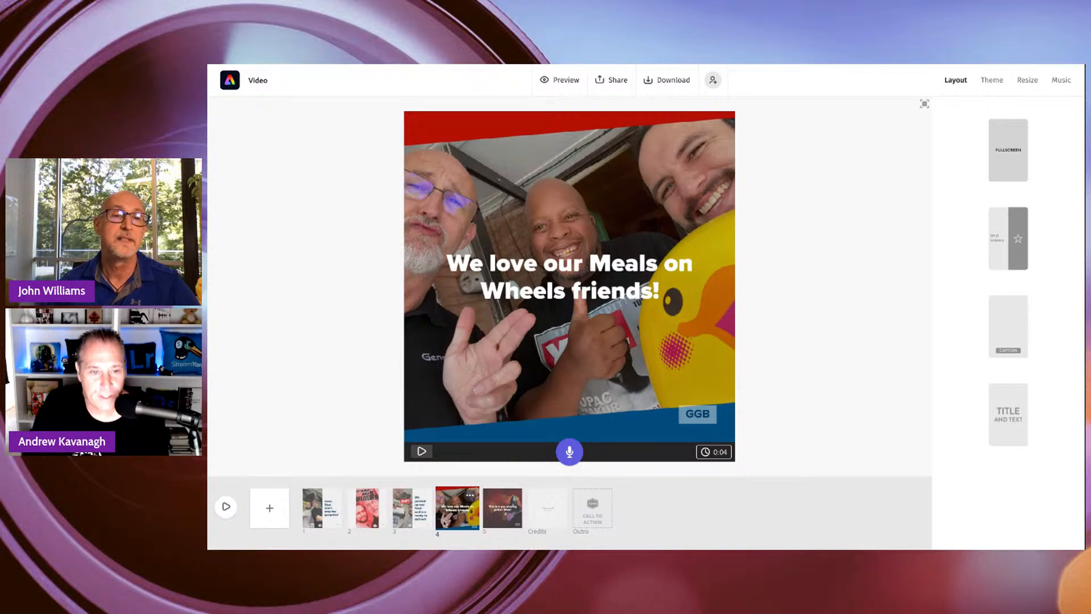
left_click(324, 513)
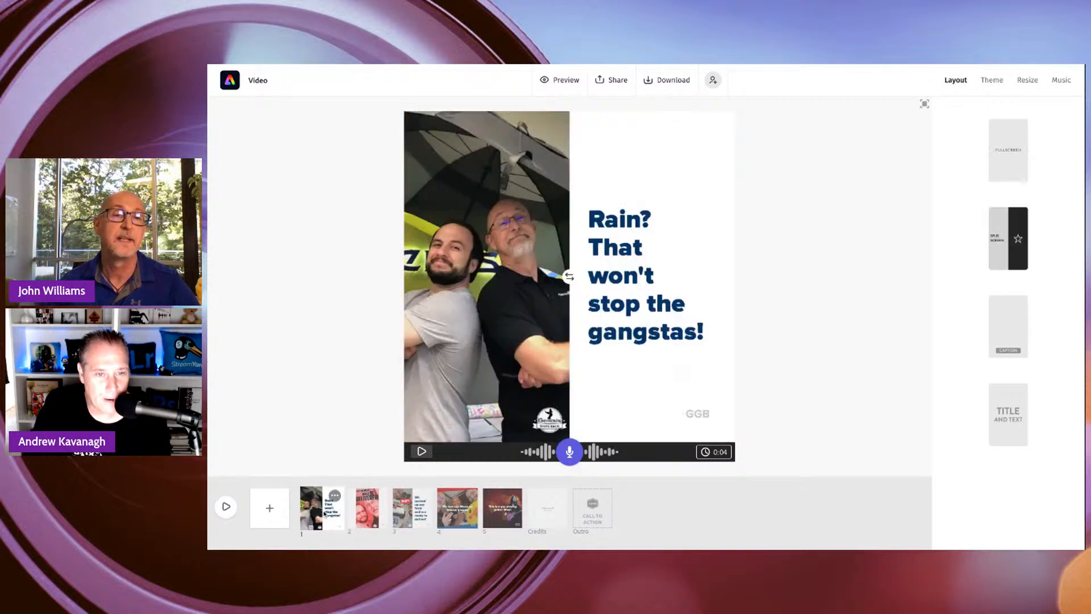
left_click(367, 508)
left_click(403, 511)
left_click(457, 509)
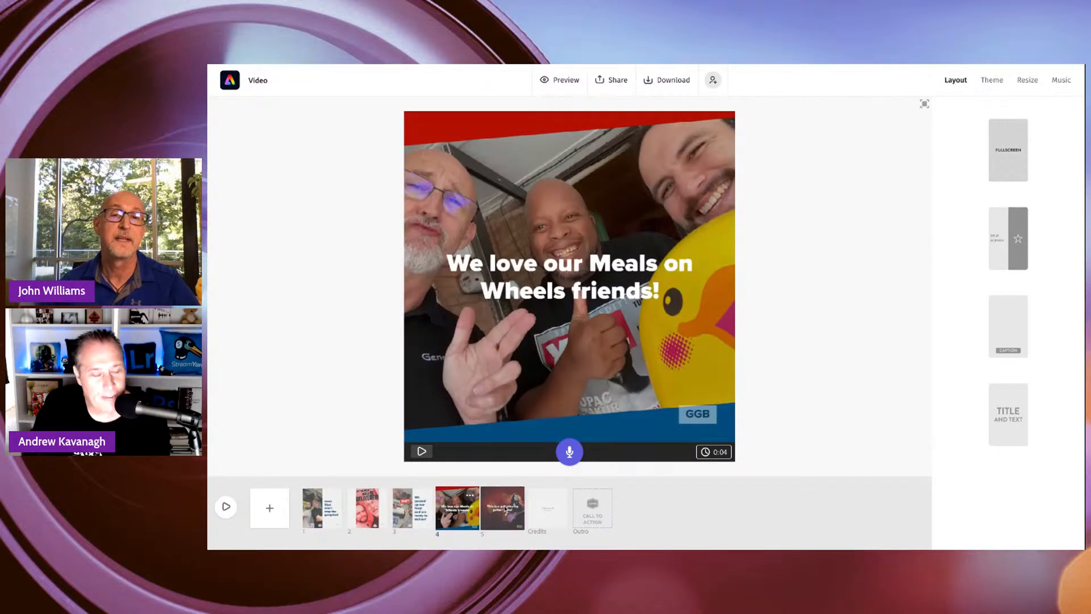
left_click(505, 508)
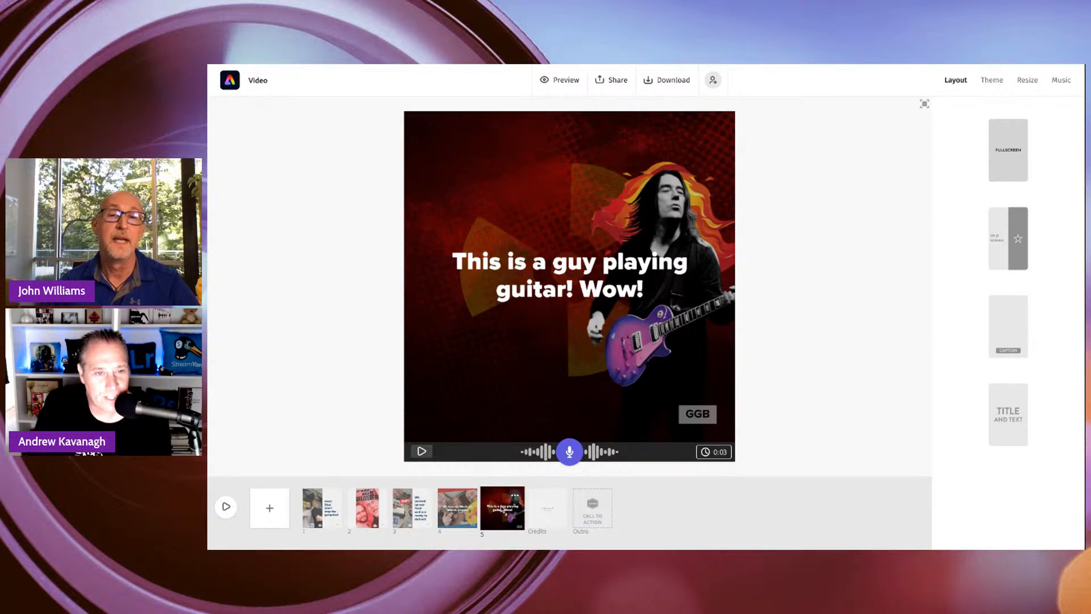
right_click(501, 510)
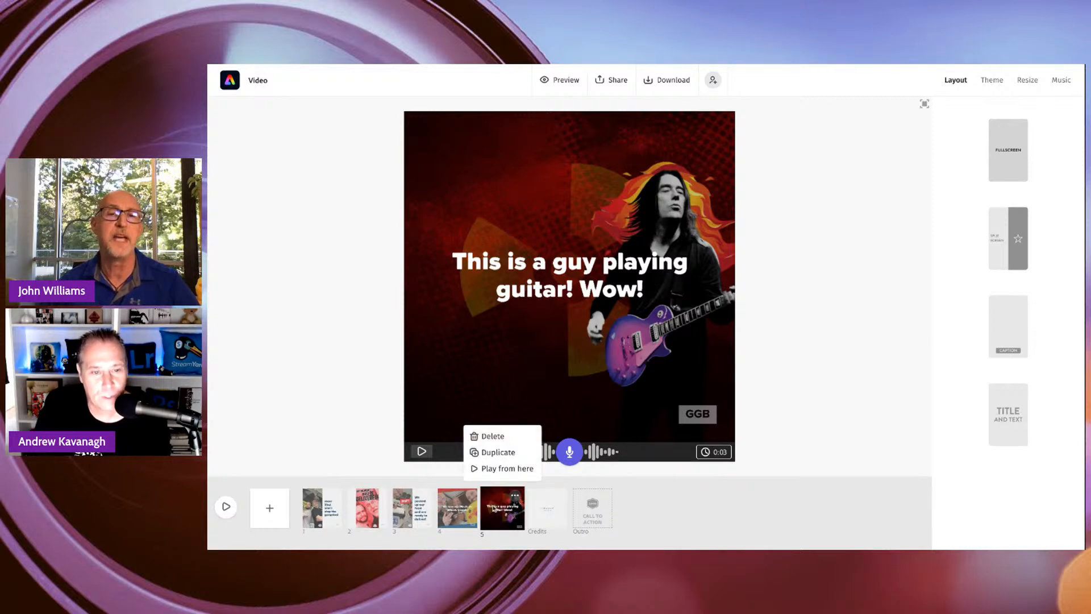
left_click(890, 226)
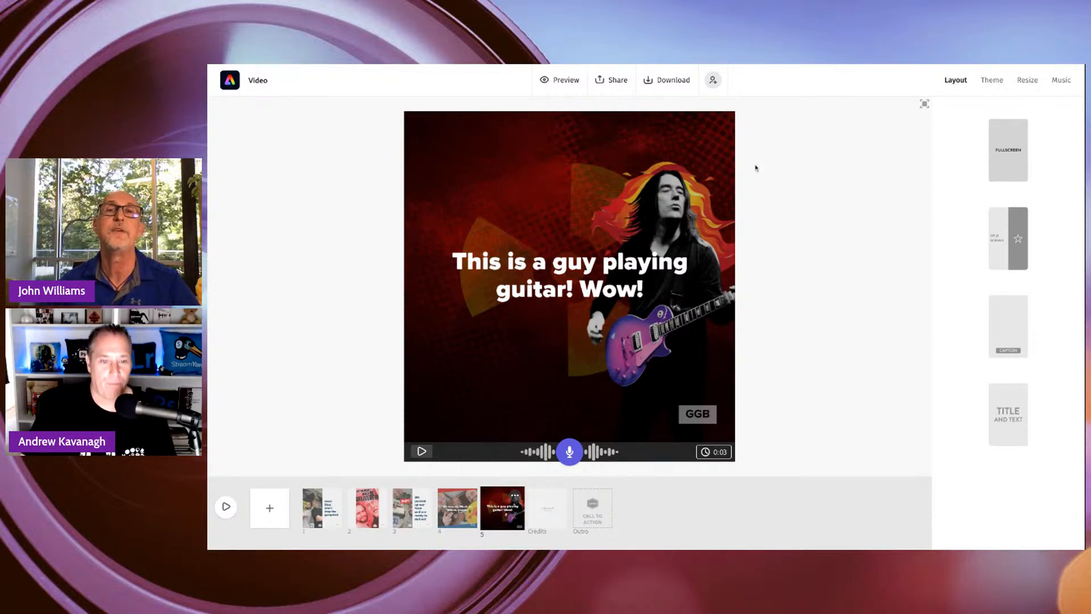
Render the finished Meals on Wheels video and download it as an MP4 file.
left_click(663, 83)
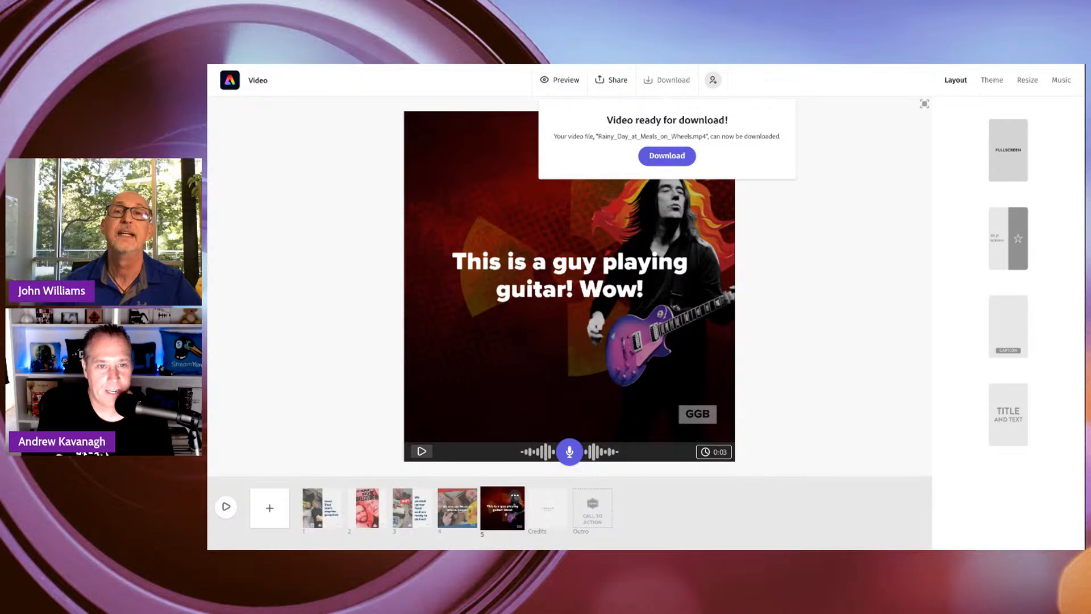
left_click(673, 156)
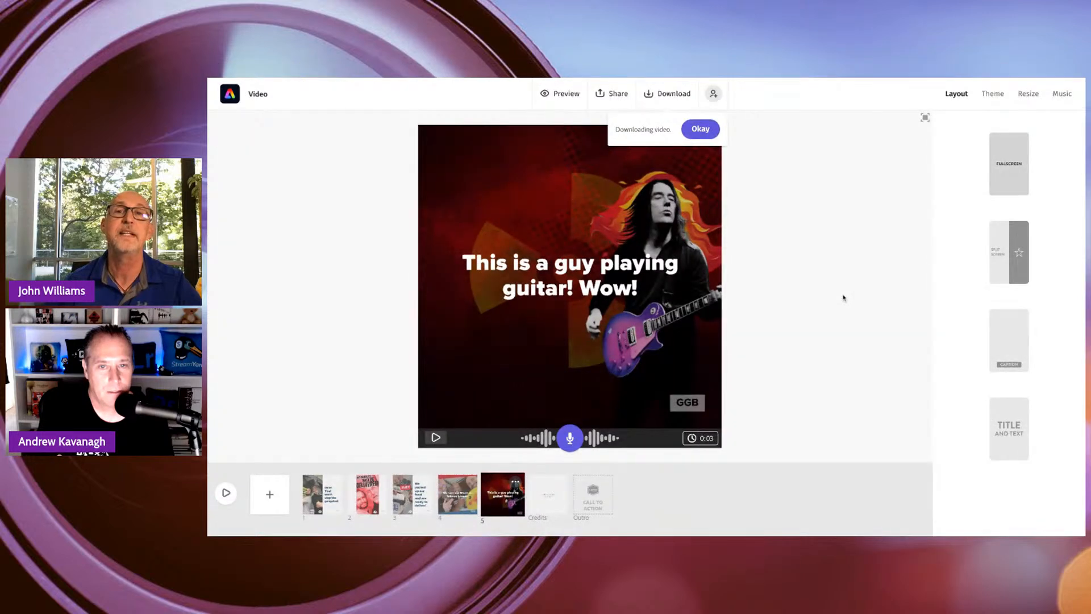
left_click(700, 129)
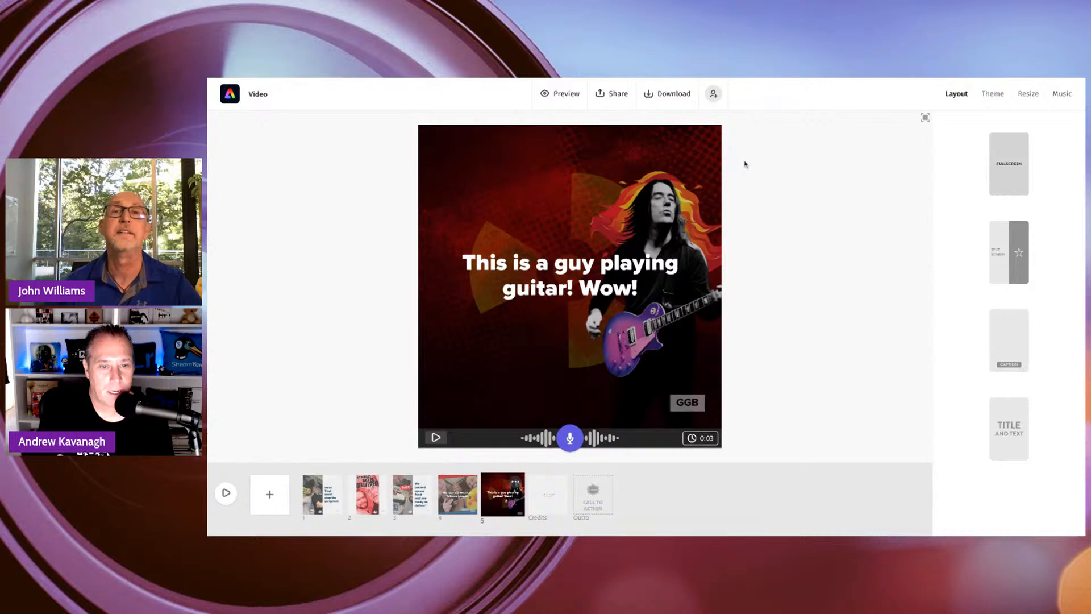
Examine the title and category settings for publishing the video, and leave them without creating a link.
left_click(621, 100)
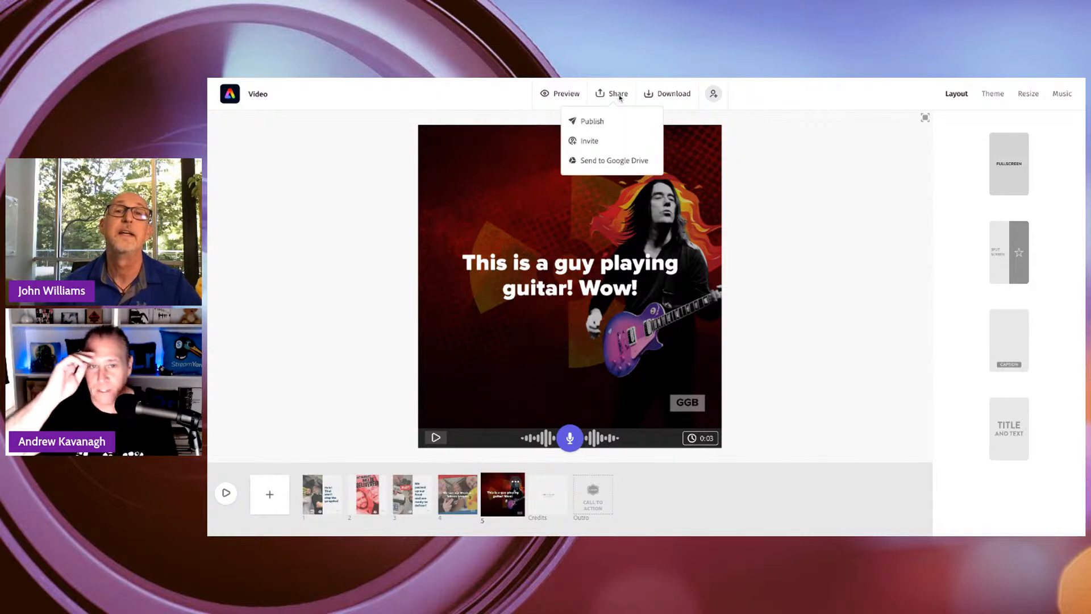
left_click(588, 123)
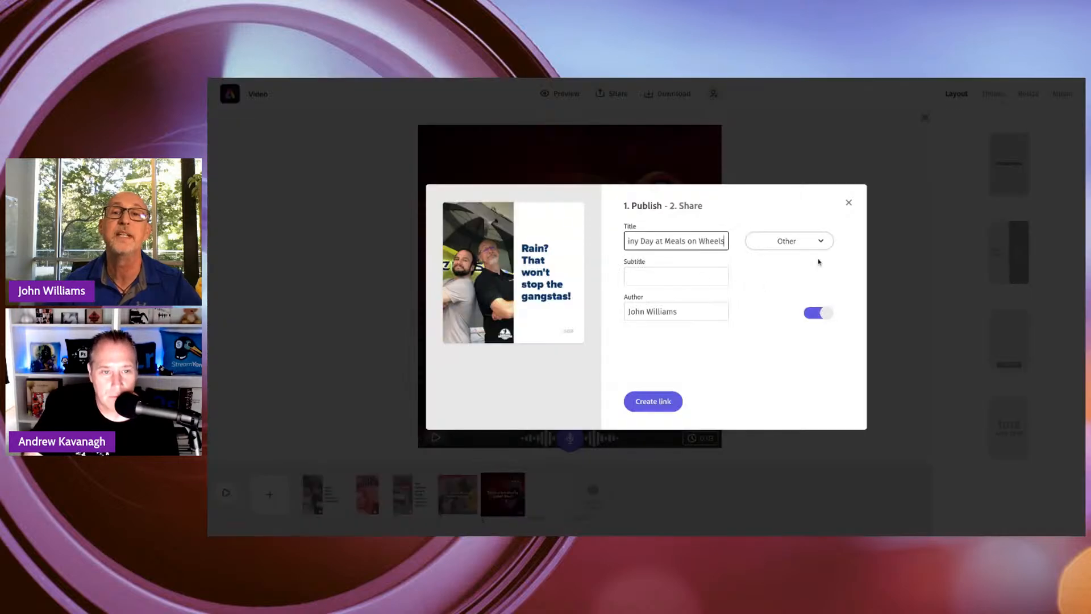
left_click(783, 242)
left_click(731, 234)
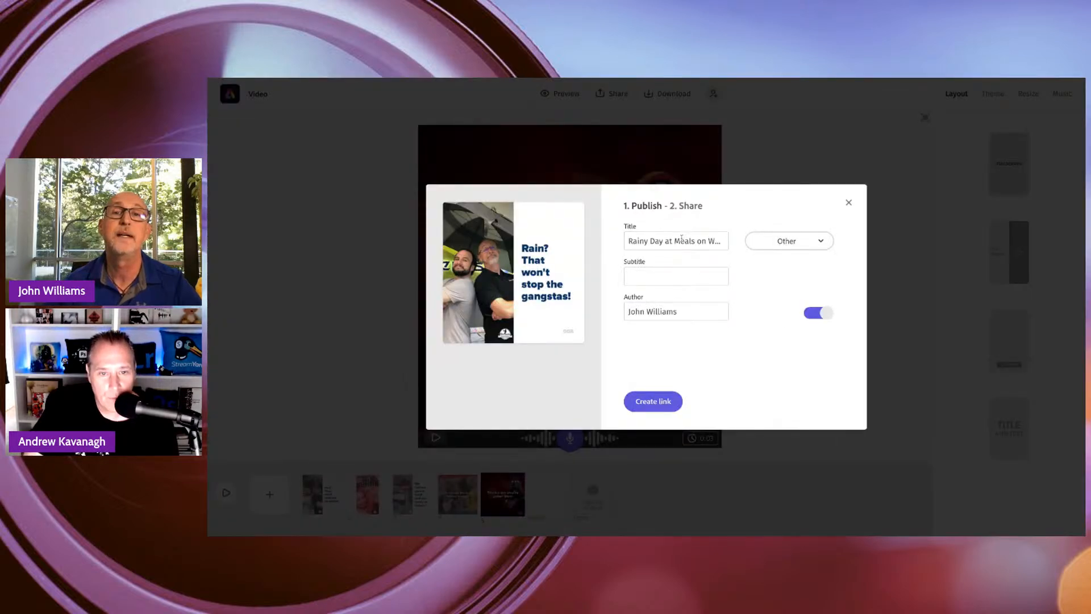
left_click_drag(682, 240, 708, 241)
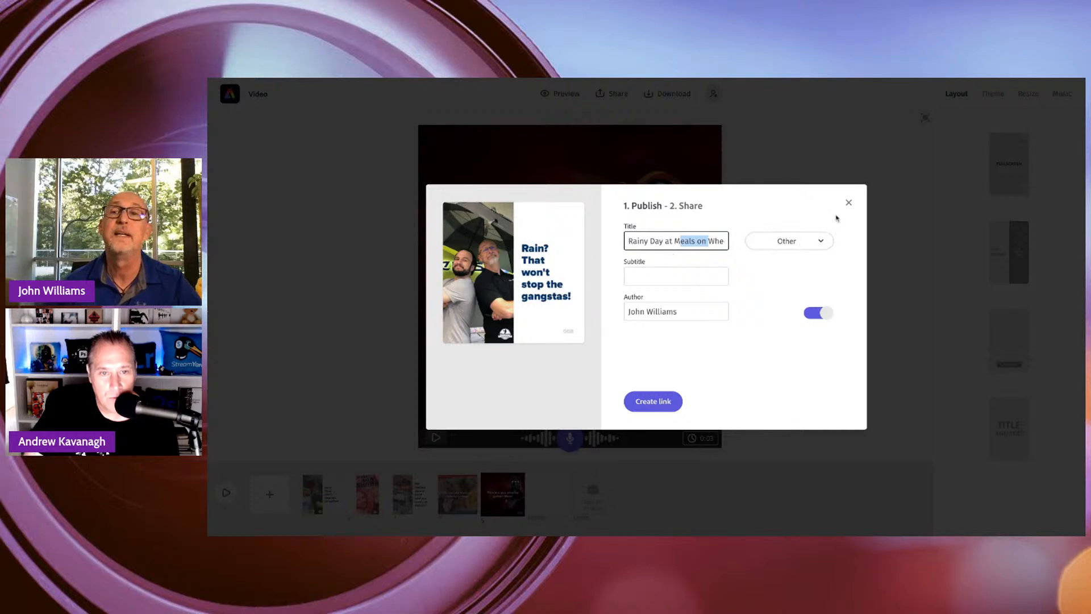
left_click(848, 203)
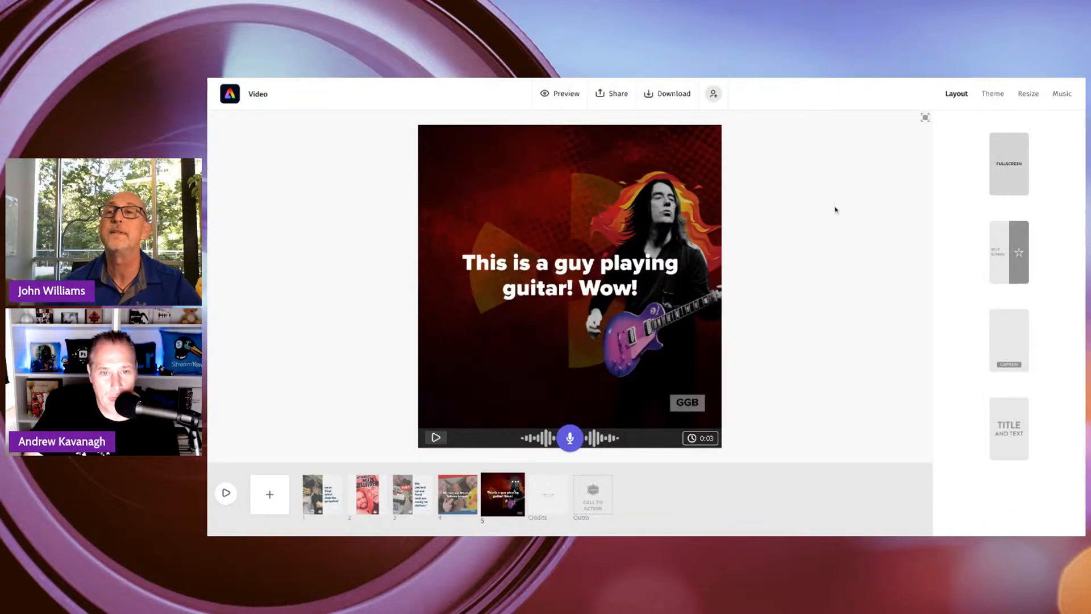
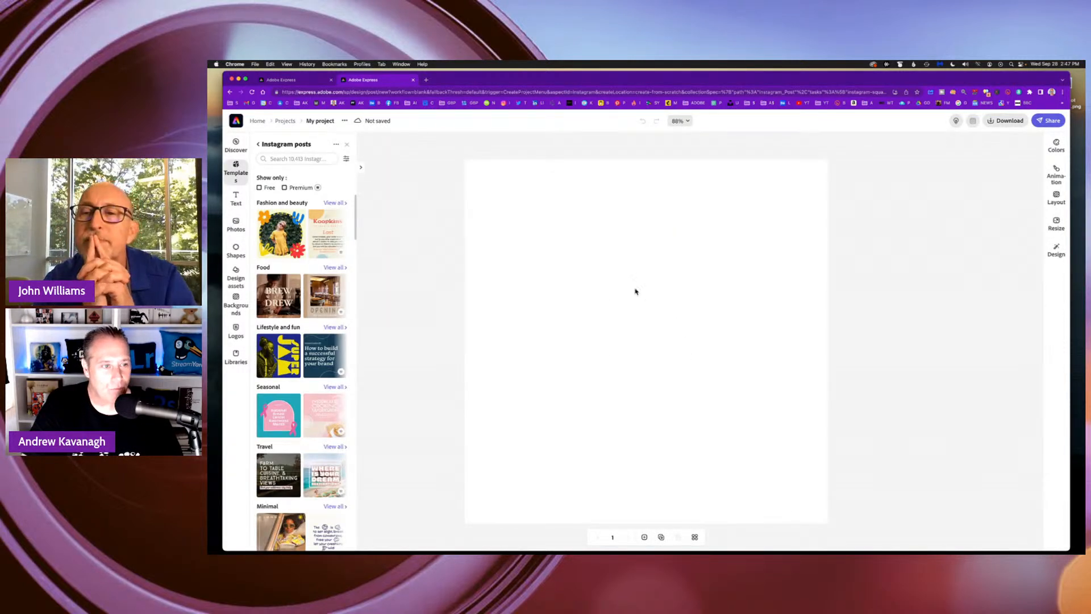
Upload the first 2019 Adobe MAX Los Angeles photo from the ADOBE EXPRESS folder into the blank Instagram post.
left_click(710, 251)
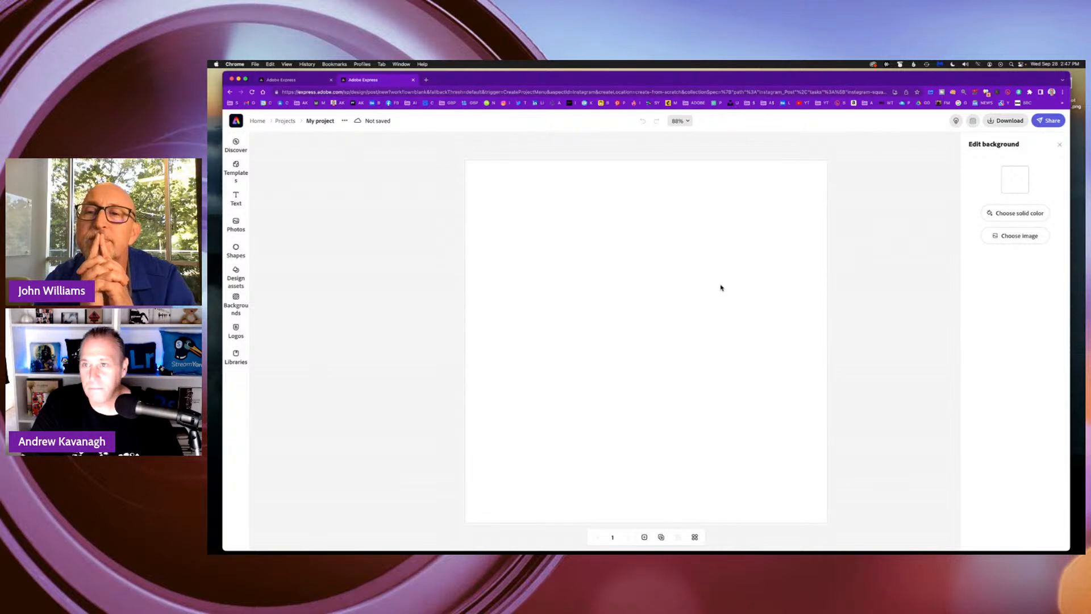
left_click(1024, 239)
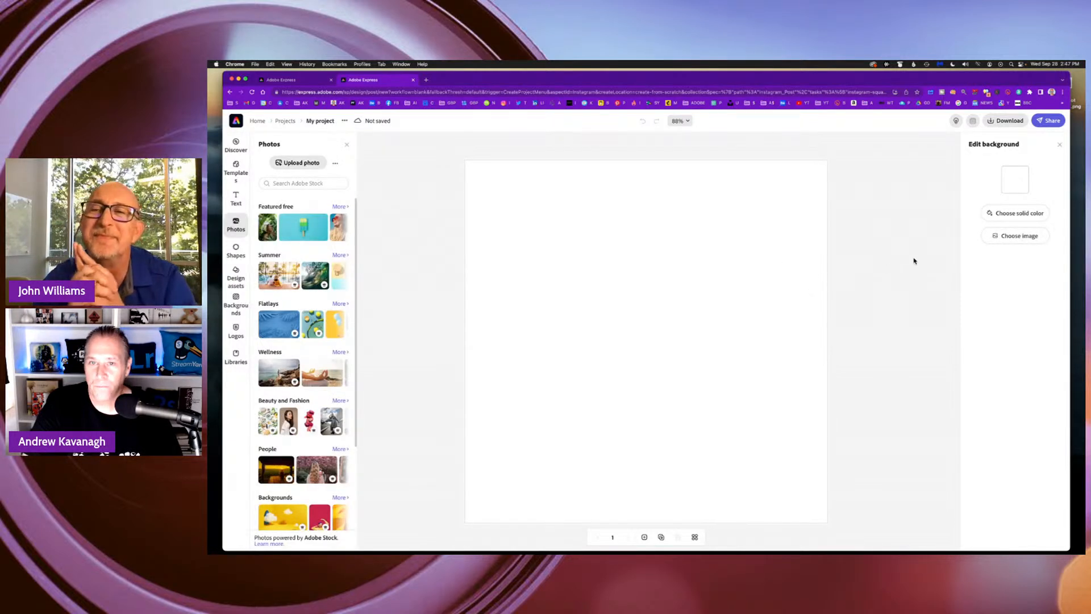
left_click(1011, 239)
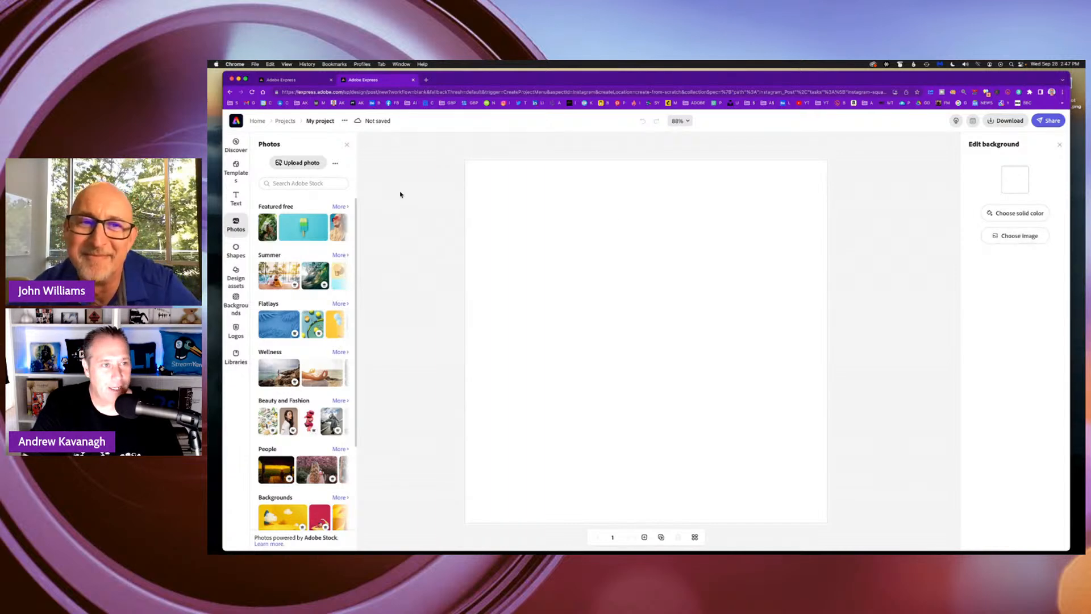
left_click(306, 165)
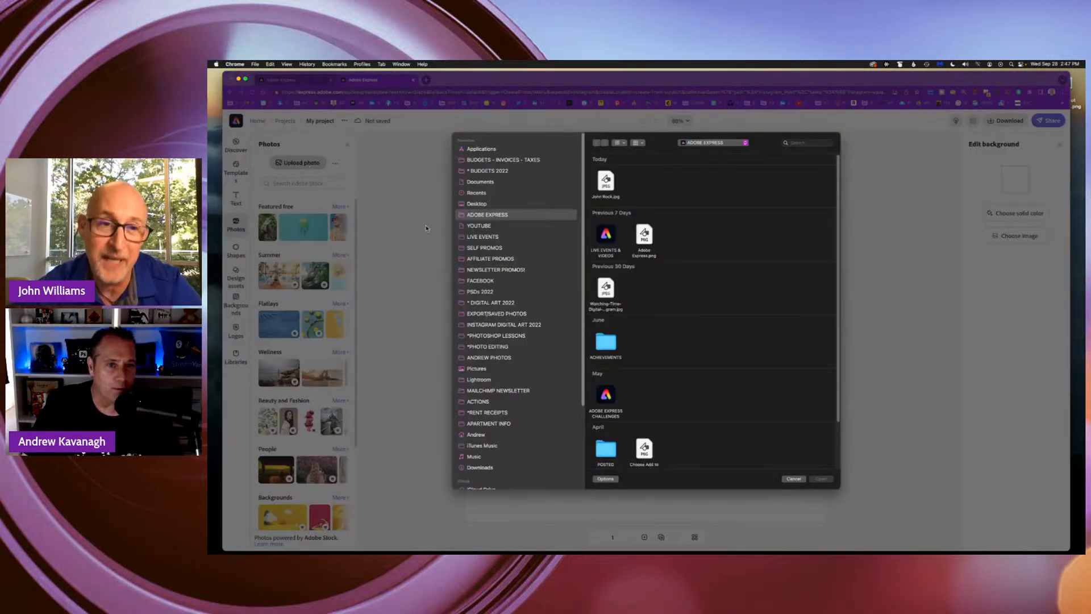
left_click_drag(840, 485, 828, 393)
scroll(723, 323, "down", 10)
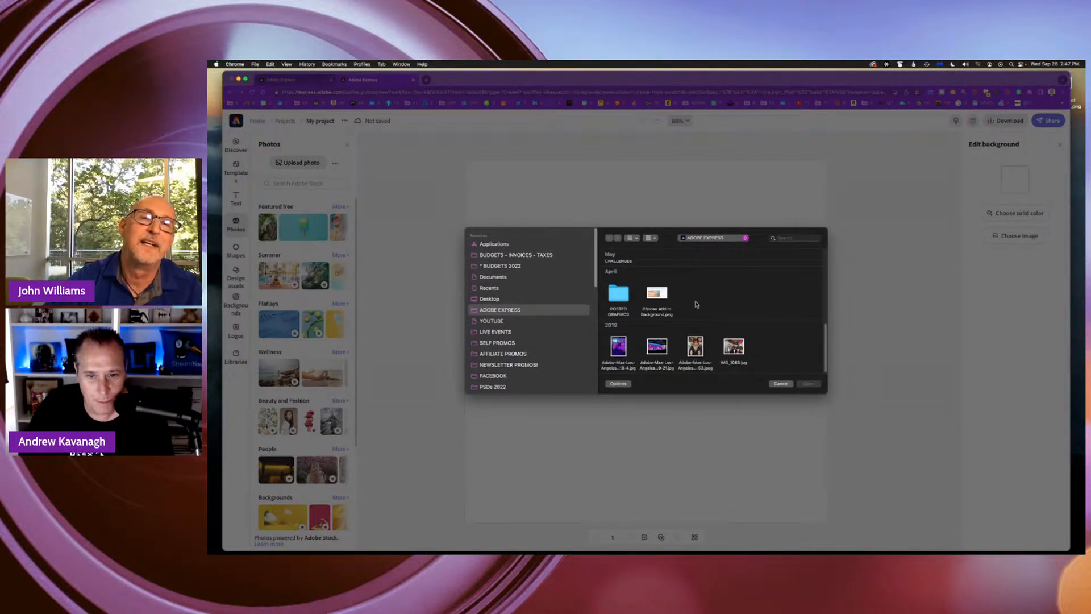
left_click(619, 347)
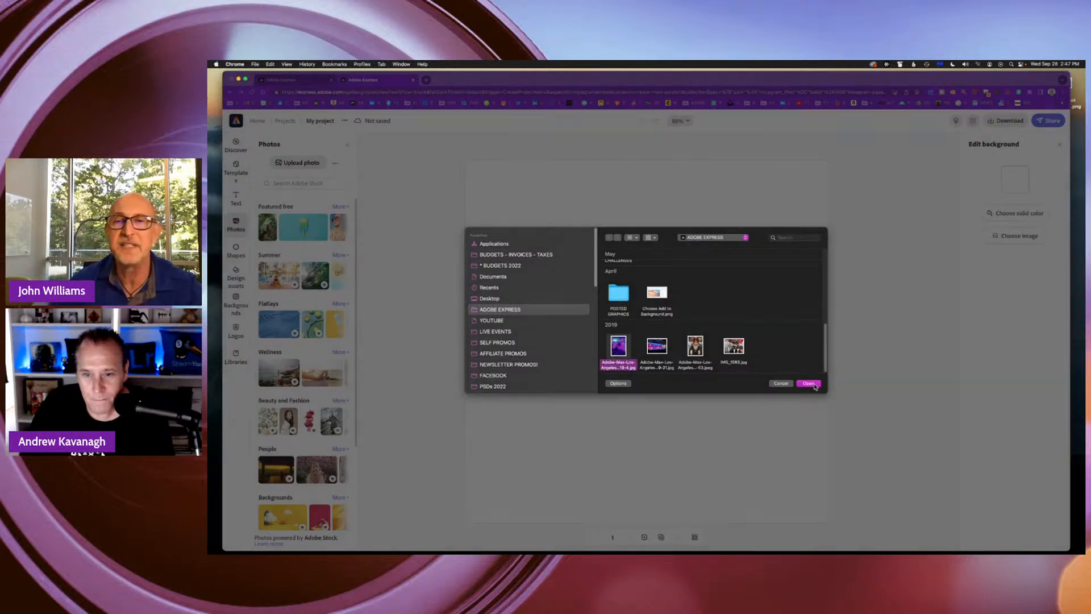
left_click(809, 384)
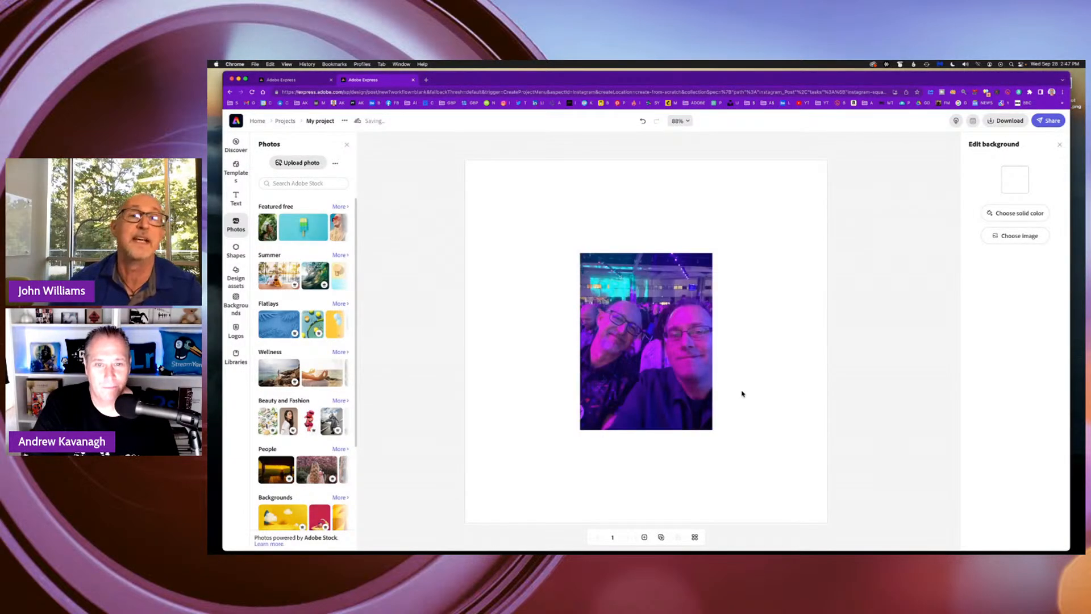
Enlarge the selfie photo and reposition it until it covers nearly the whole square canvas, leaving thin side margins.
left_click(702, 284)
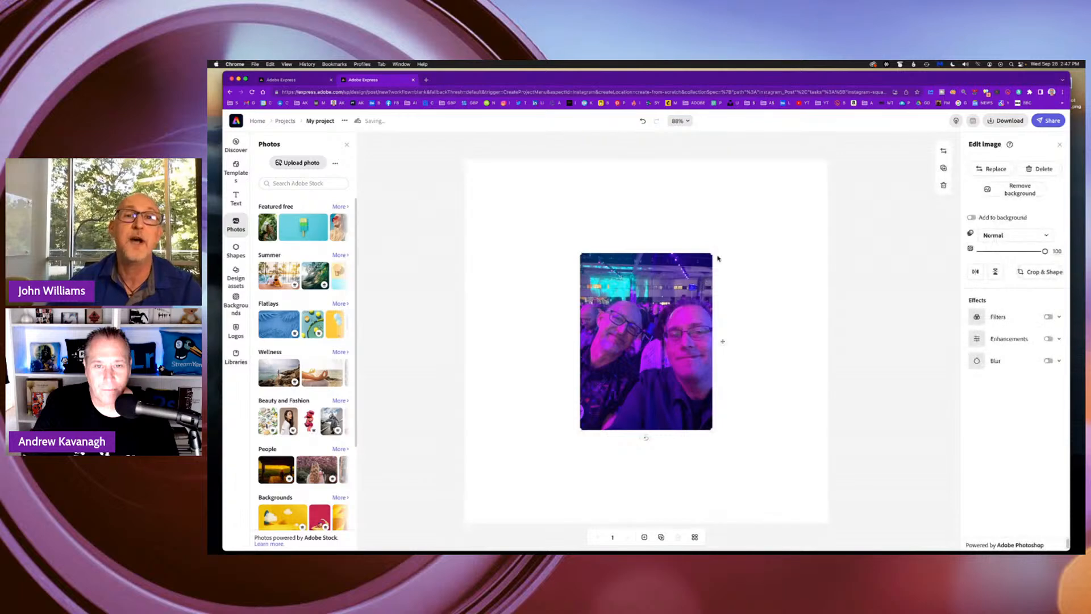
left_click_drag(718, 254, 787, 159)
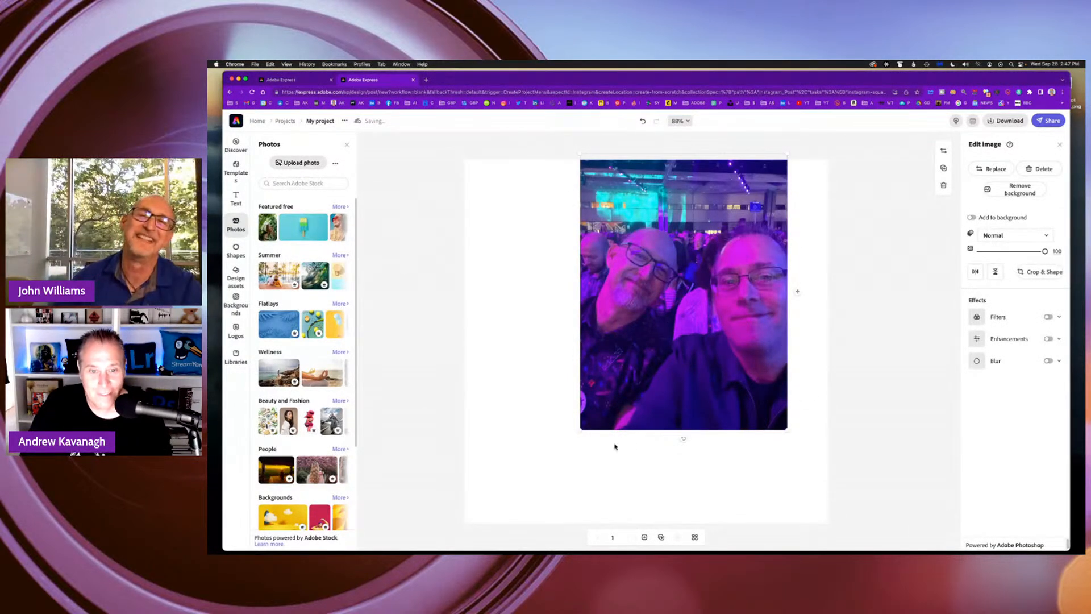
left_click_drag(581, 430, 393, 534)
left_click_drag(651, 459, 646, 447)
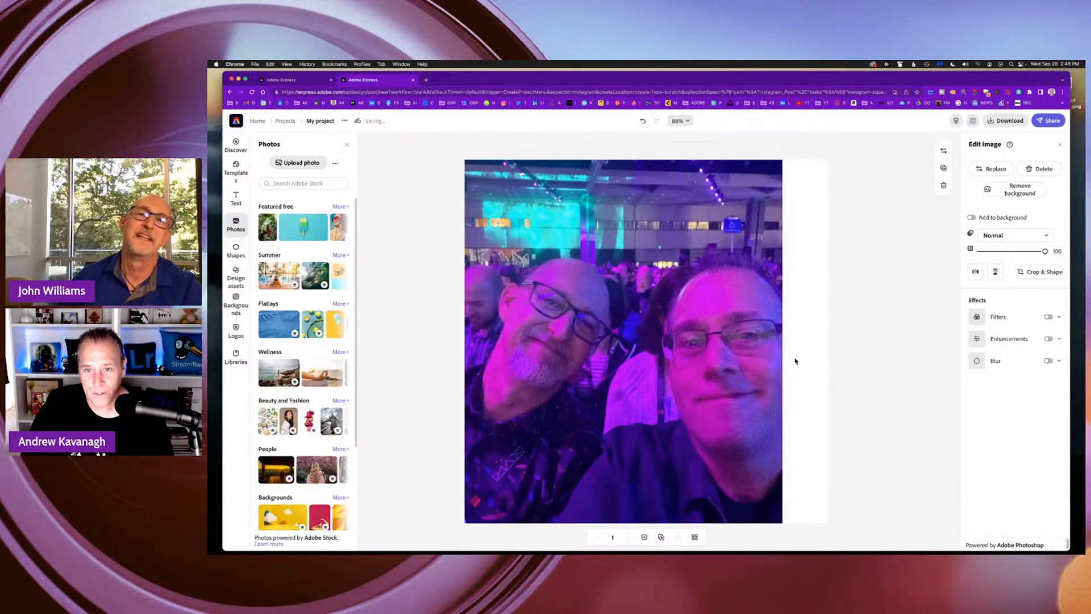
left_click_drag(795, 361, 812, 359)
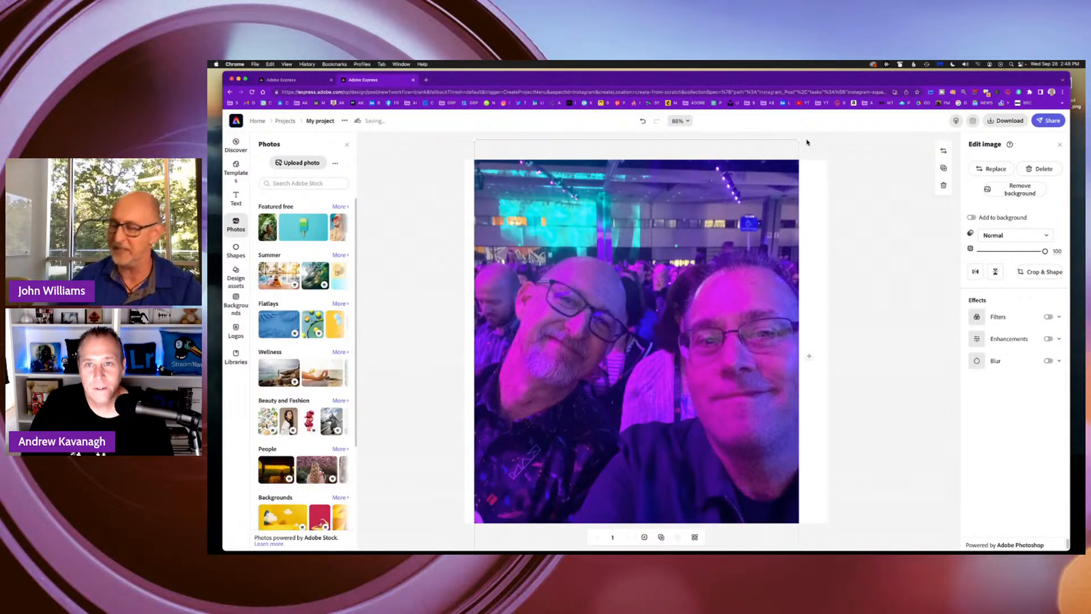
left_click_drag(798, 139, 850, 137)
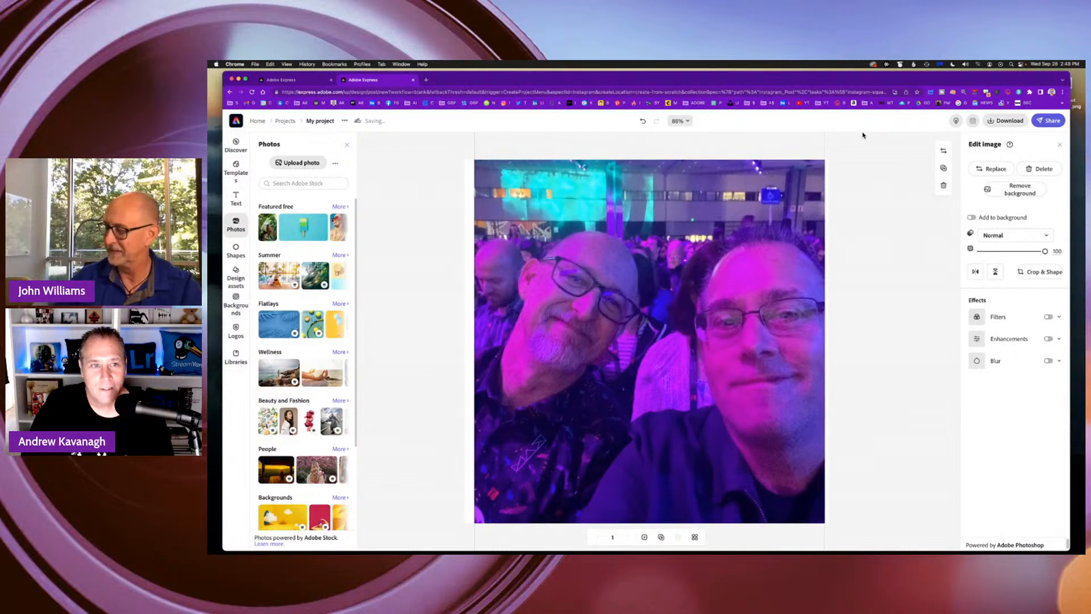
left_click_drag(767, 223, 767, 233)
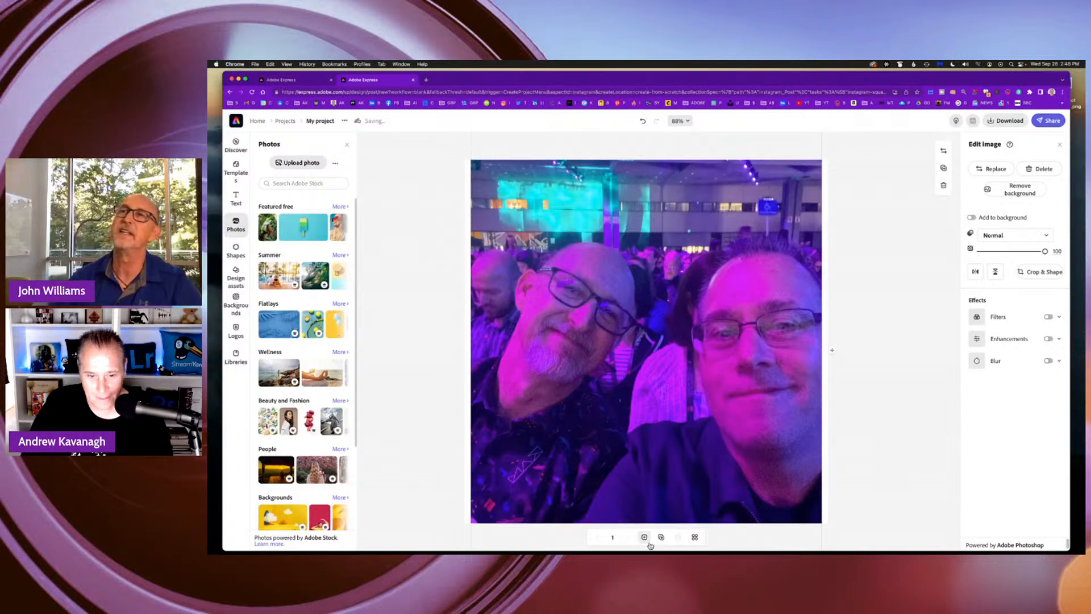
left_click(864, 299)
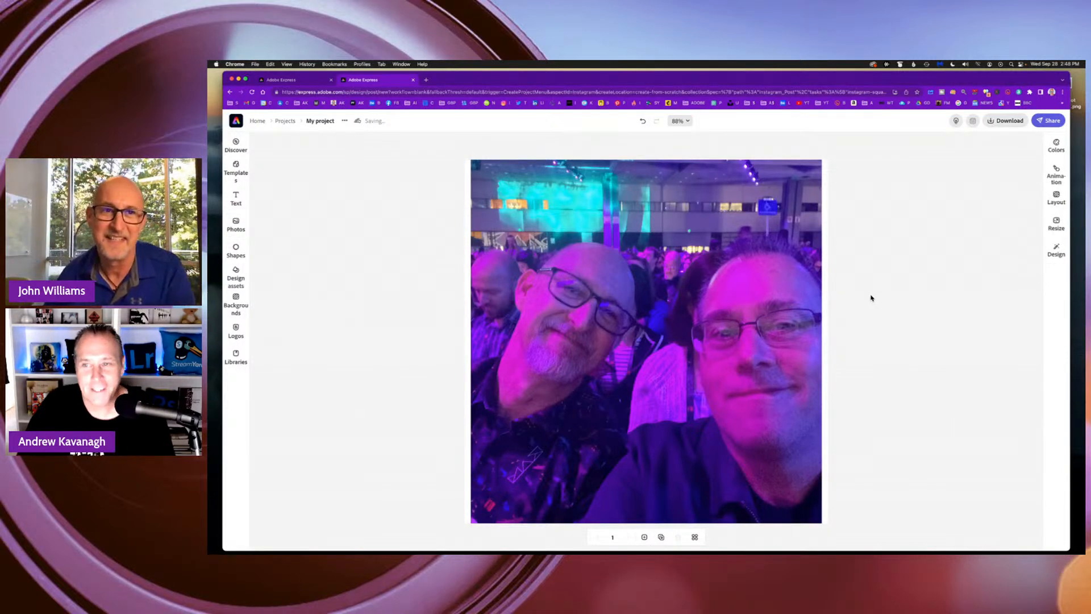
Try the horizontal banner layout on the post, and apply the vertical banner layout instead.
left_click(1056, 197)
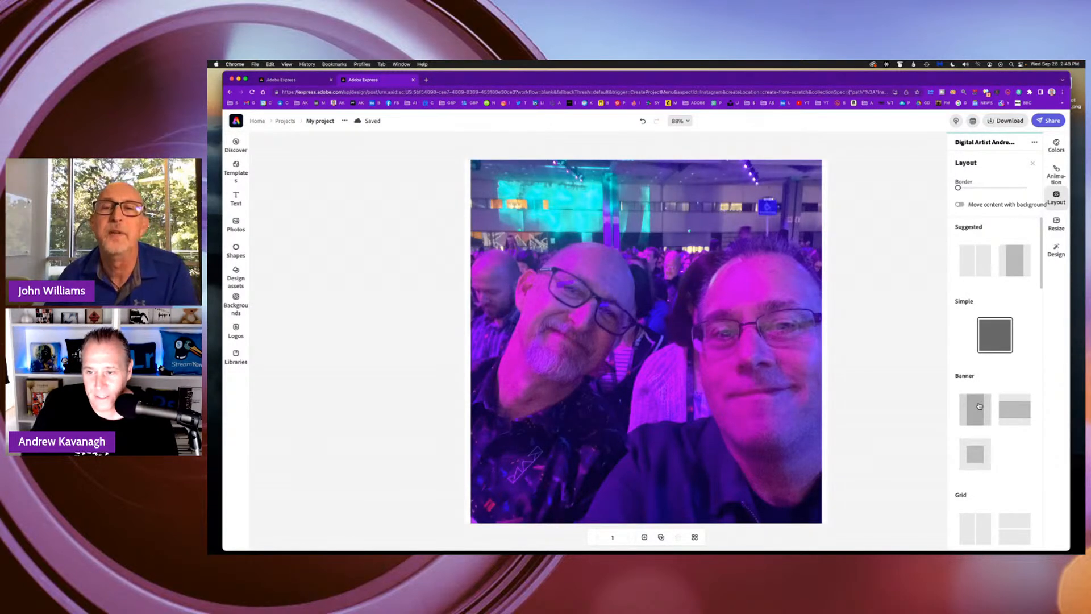
left_click(1015, 412)
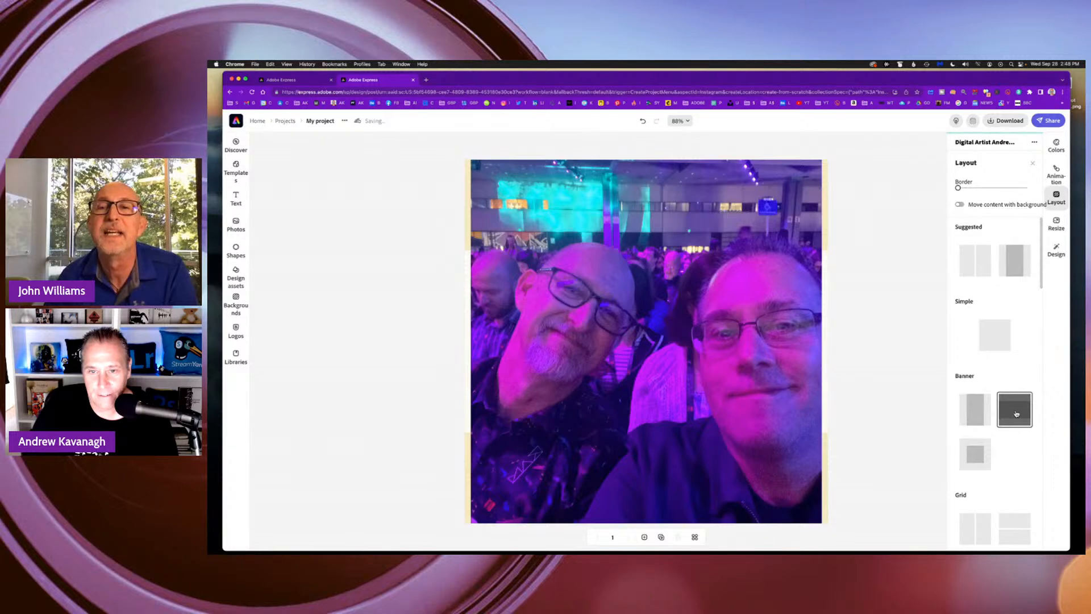
left_click(976, 409)
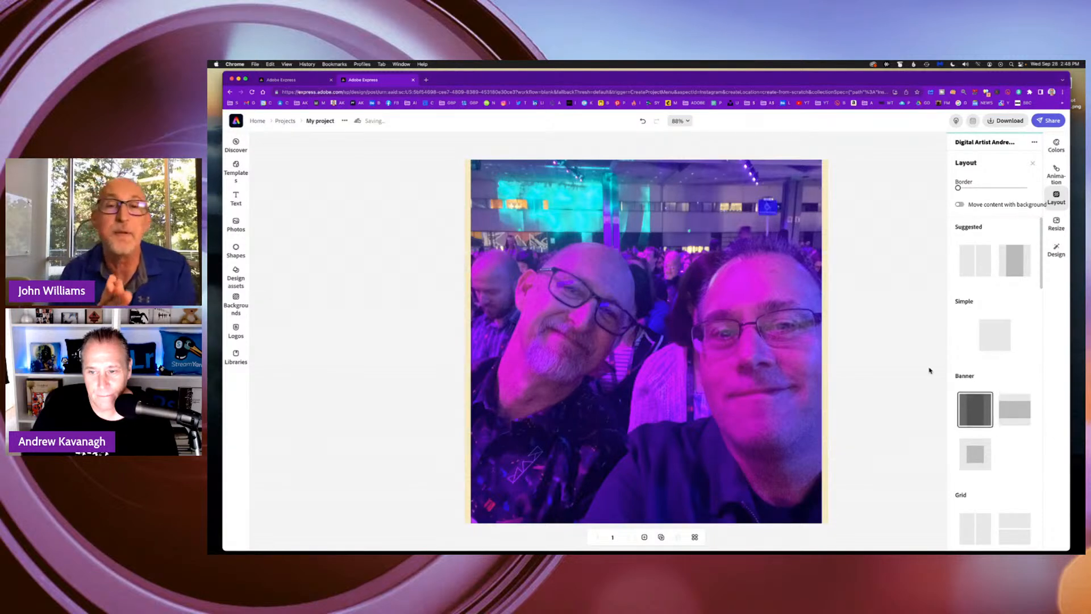
left_click(855, 344)
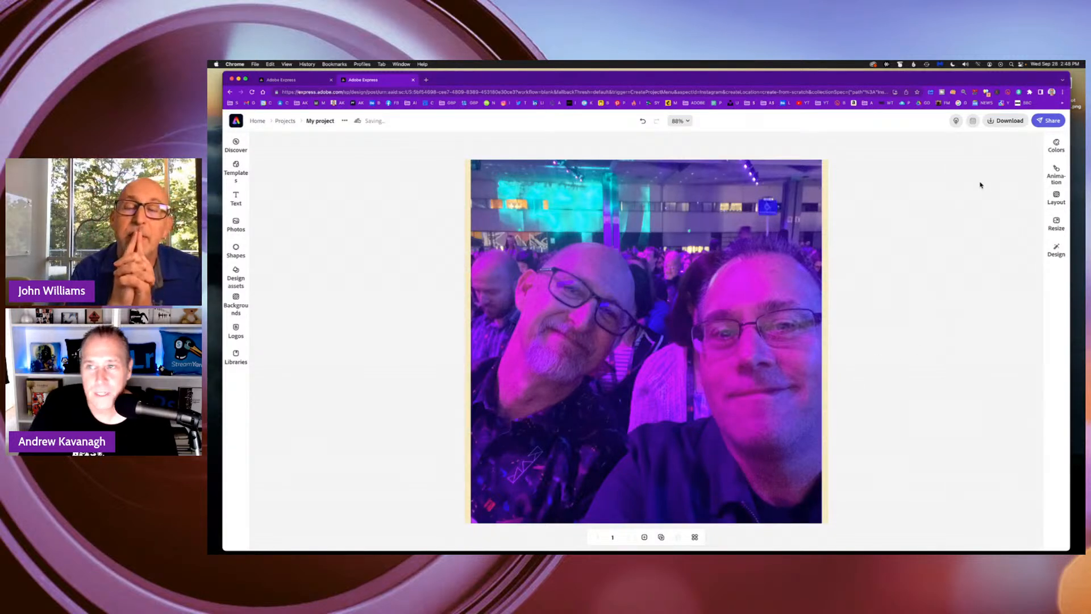
Add the pink LEARN MORE text graphic, shrink it and place it in the photo's upper-left corner above the heads.
left_click(237, 198)
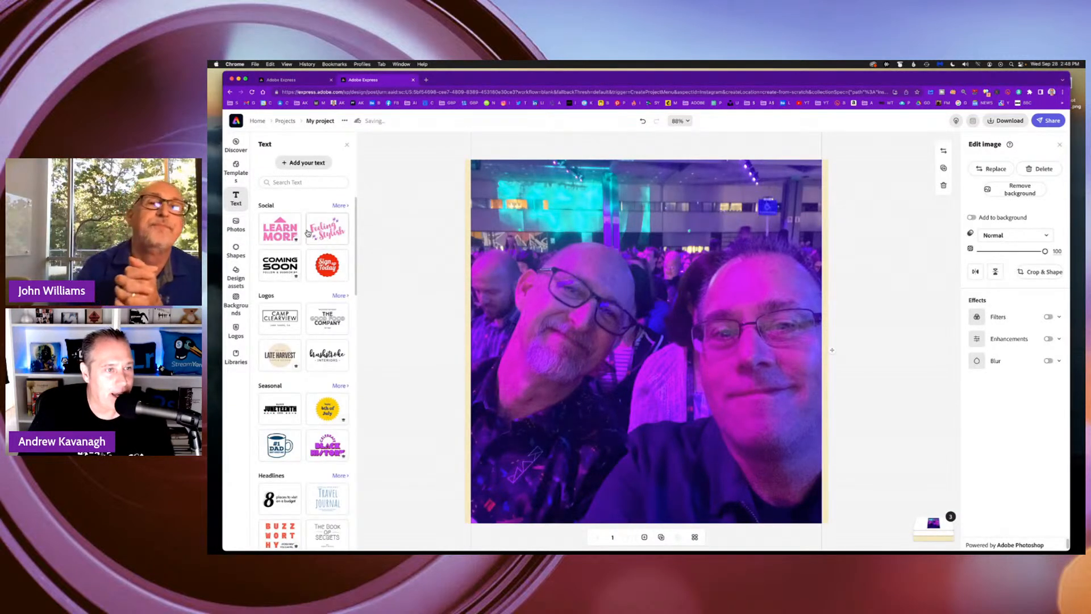
left_click_drag(286, 231, 594, 212)
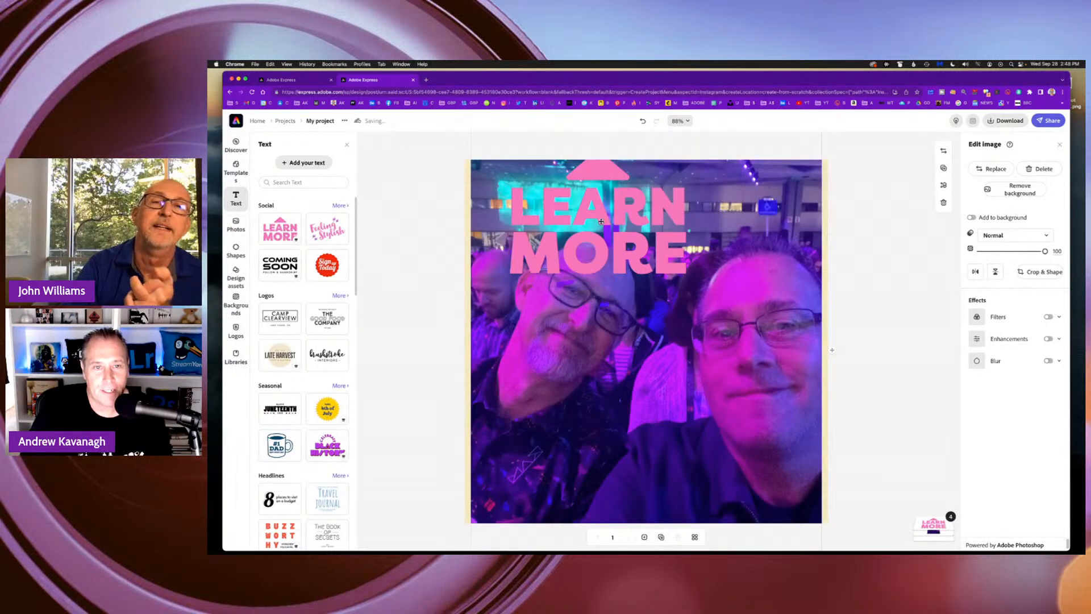
left_click_drag(601, 219, 600, 238)
left_click(676, 290)
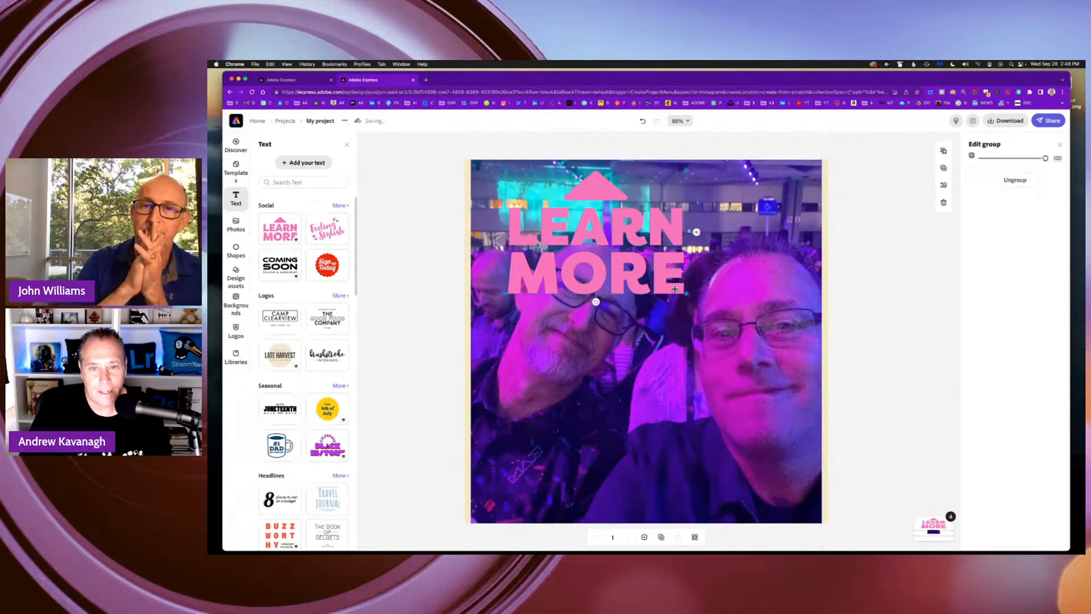
left_click_drag(689, 295, 622, 252)
mouse_move(598, 205)
left_mouse_down()
mouse_move(563, 183)
mouse_move(583, 193)
left_mouse_up()
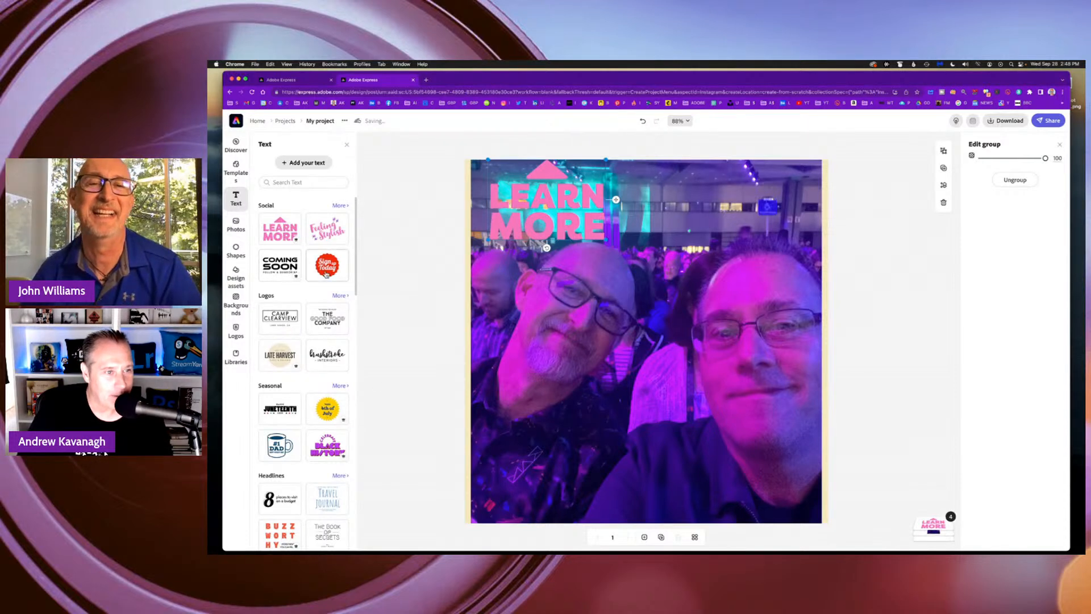
Add the COMING SOON text graphic from the Social designs, delete its duplicate and place it beside LEARN MORE.
scroll(321, 364, "down", 5)
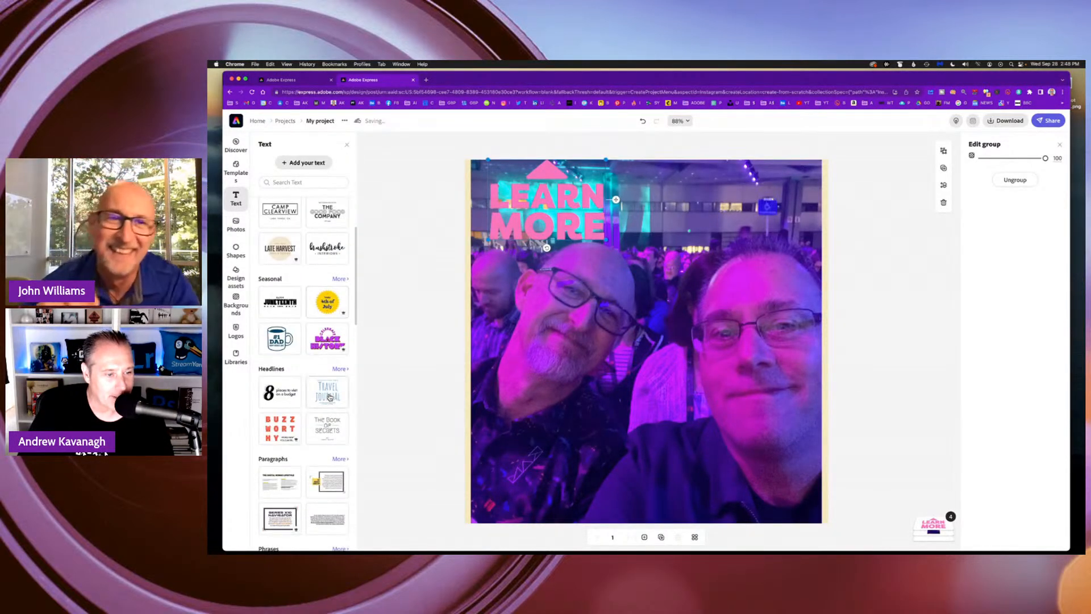
scroll(329, 392, "up", 5)
scroll(328, 386, "down", 5)
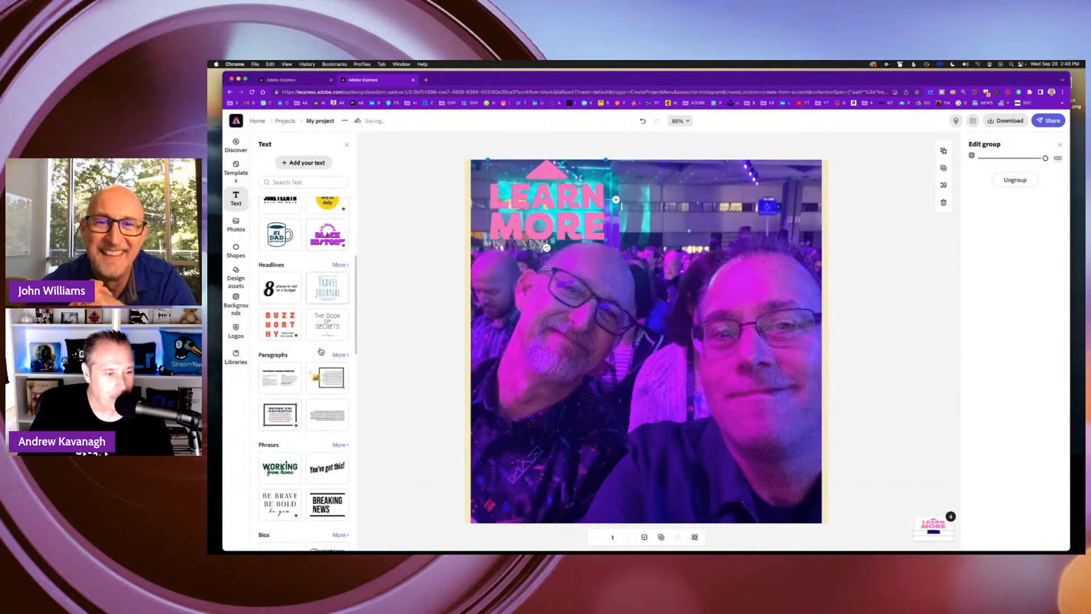
scroll(321, 351, "up", 3)
scroll(321, 351, "up", 4)
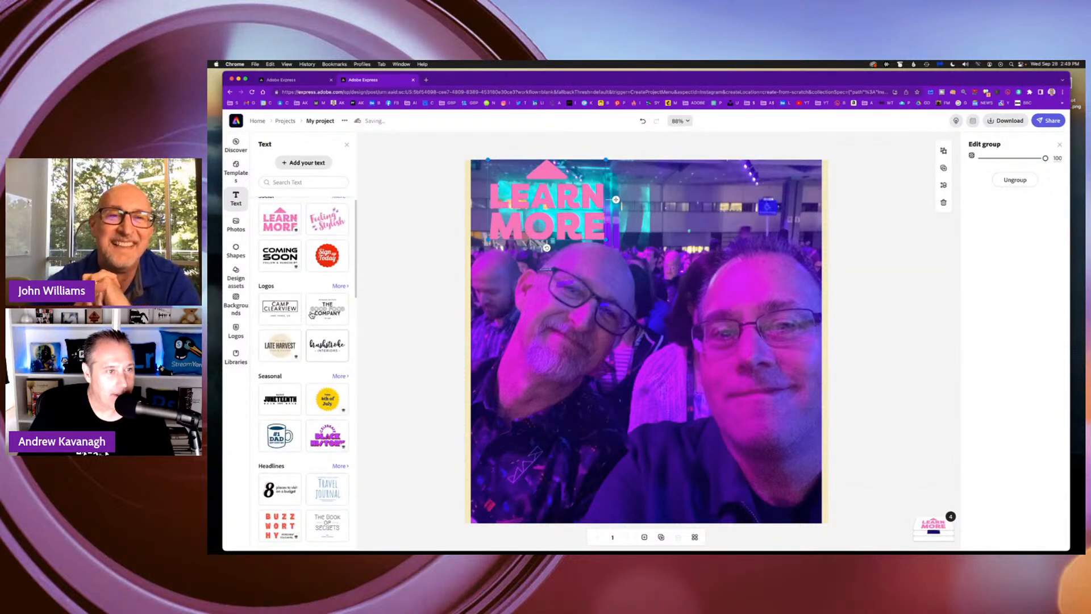
left_click(281, 260)
left_click_drag(281, 260, 693, 294)
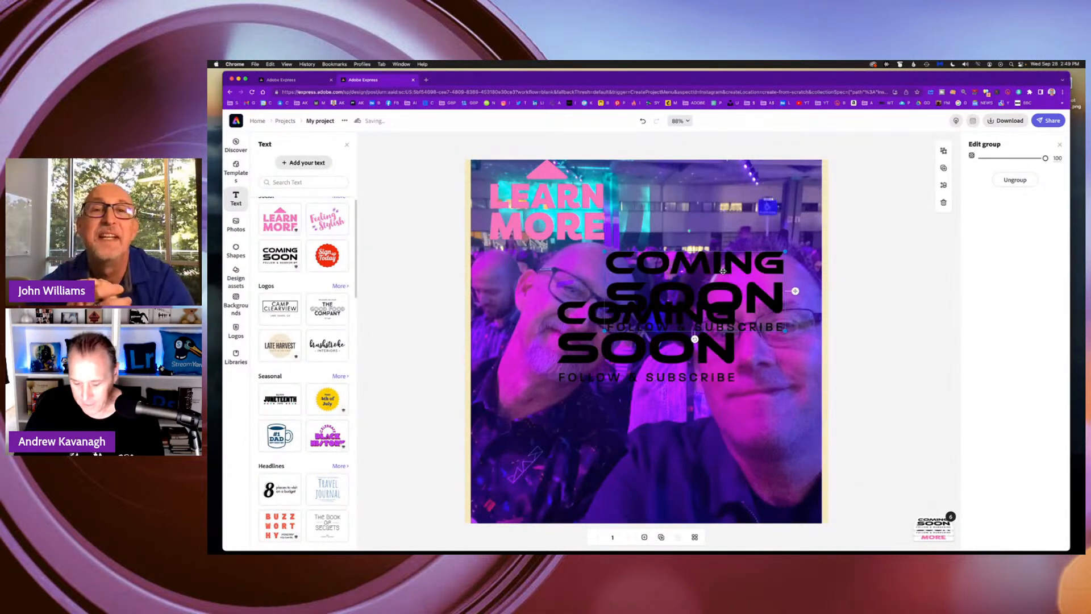
key("Delete")
left_click_drag(675, 322, 740, 221)
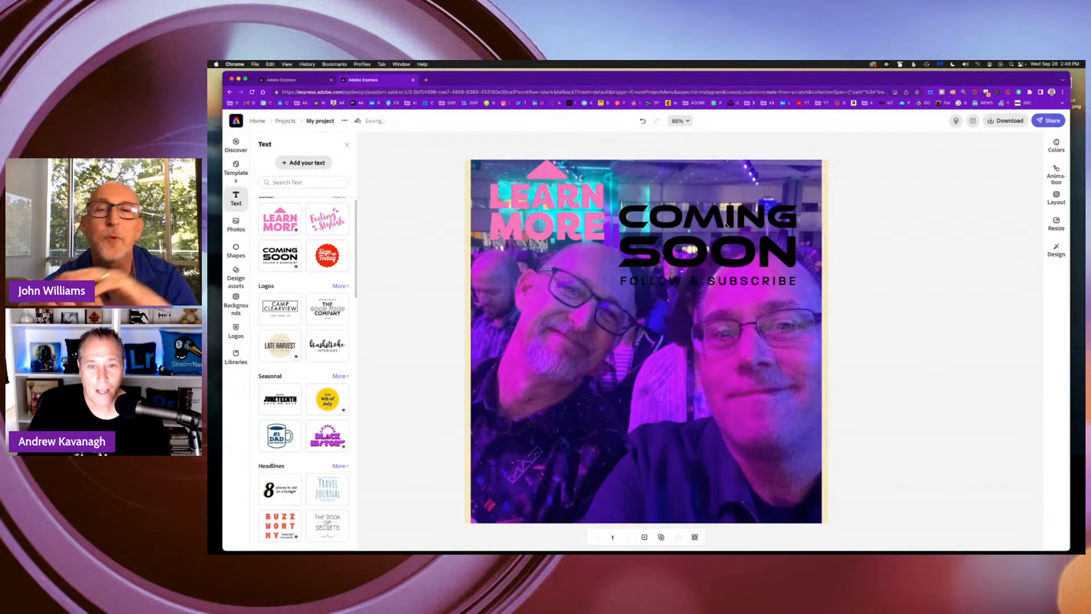
Replace the wording of the COMING SOON headline with ADOBE MAX 2022.
left_click(739, 259)
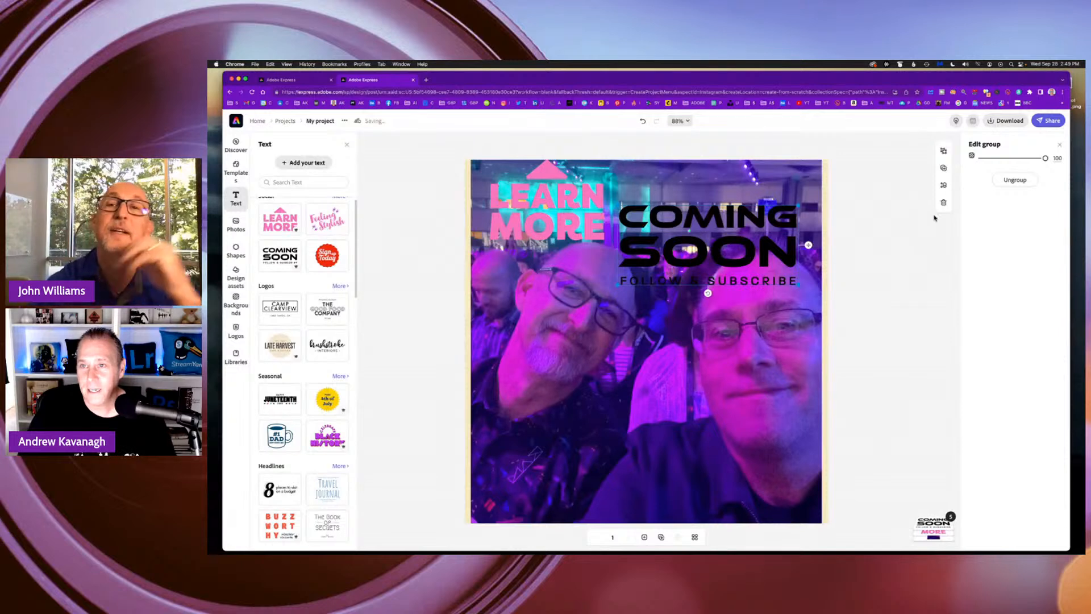
left_click(741, 256)
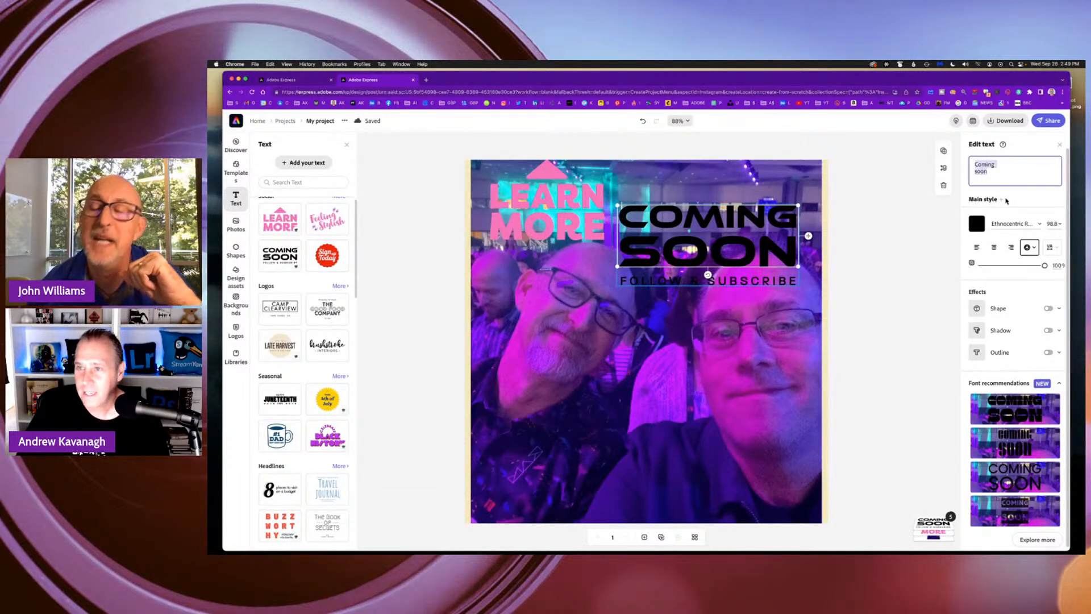
type("ADO")
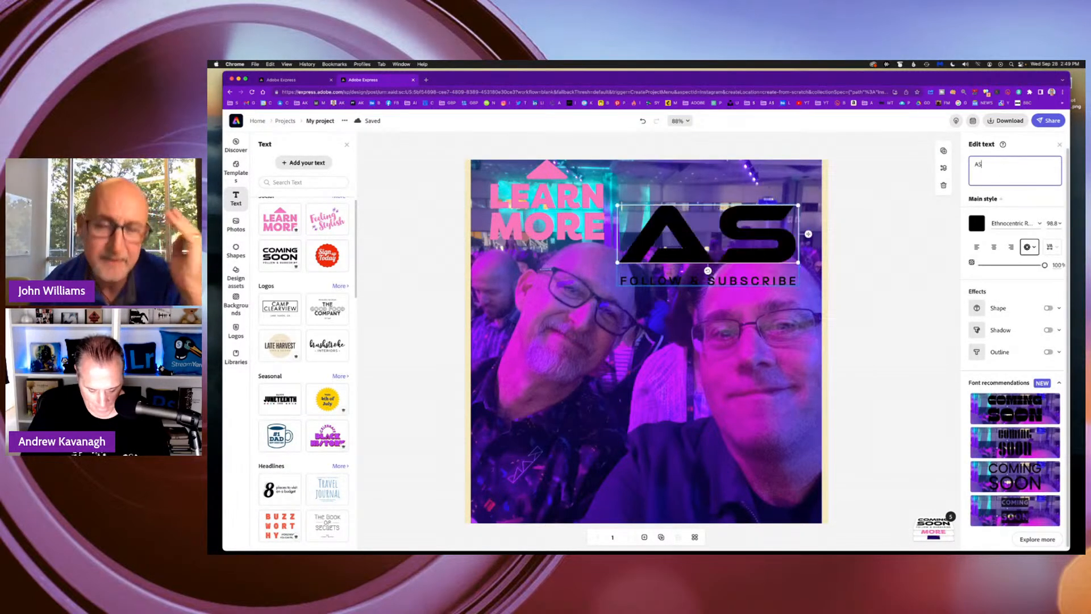
type("BE")
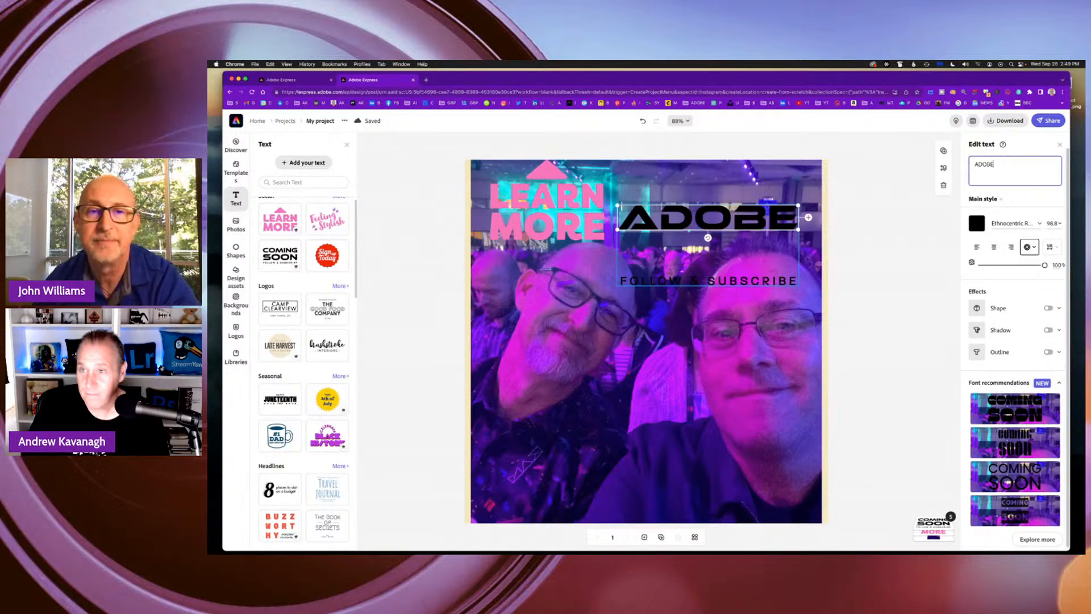
type(" MAX 2022")
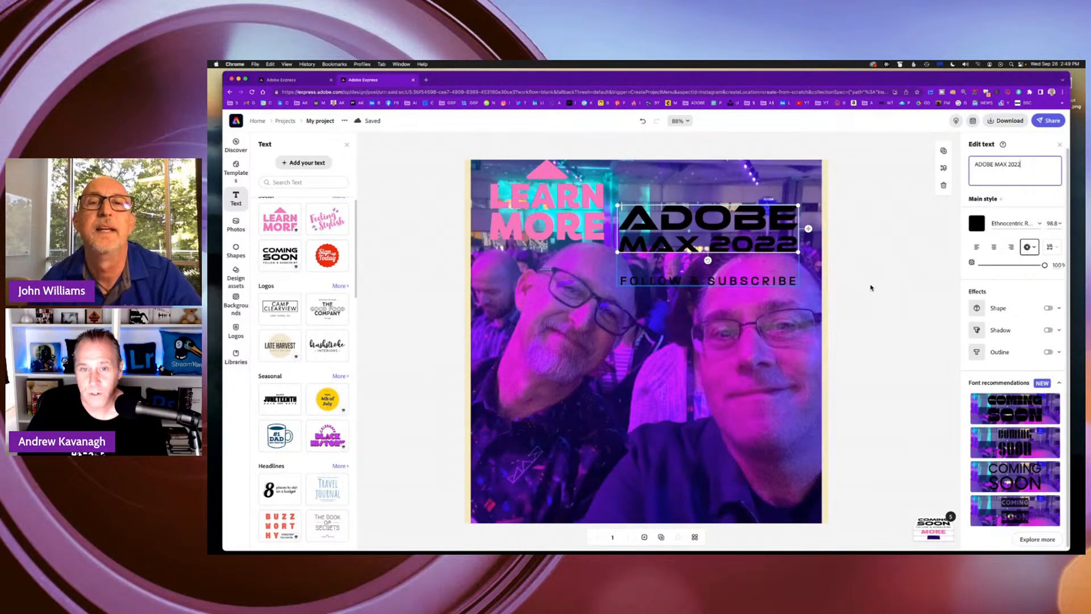
Change the text color of the ADOBE MAX 2022 headline to bright red.
left_click(779, 285)
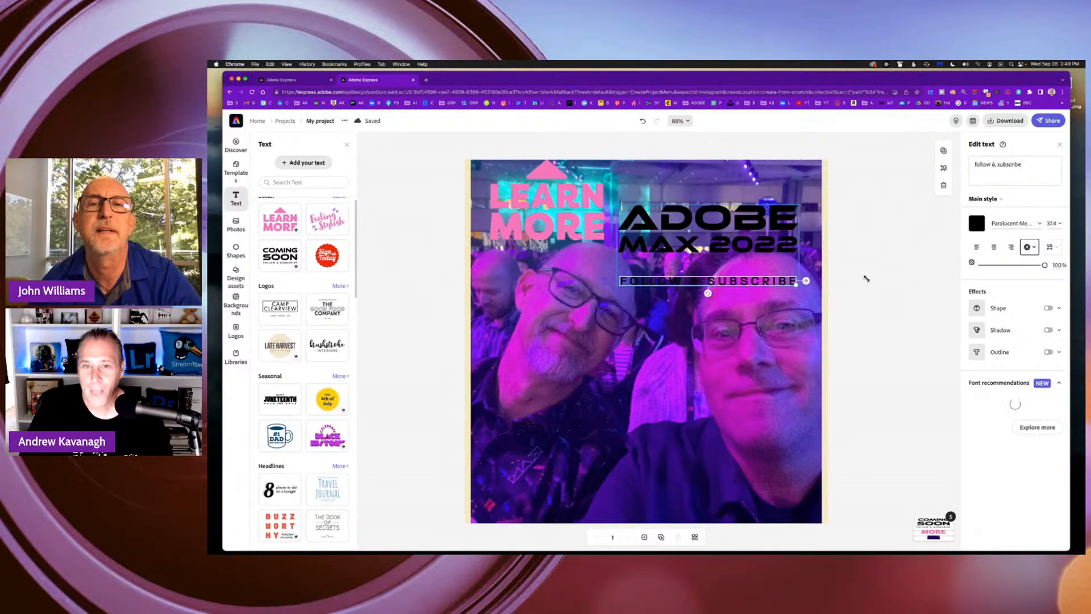
left_click(775, 248)
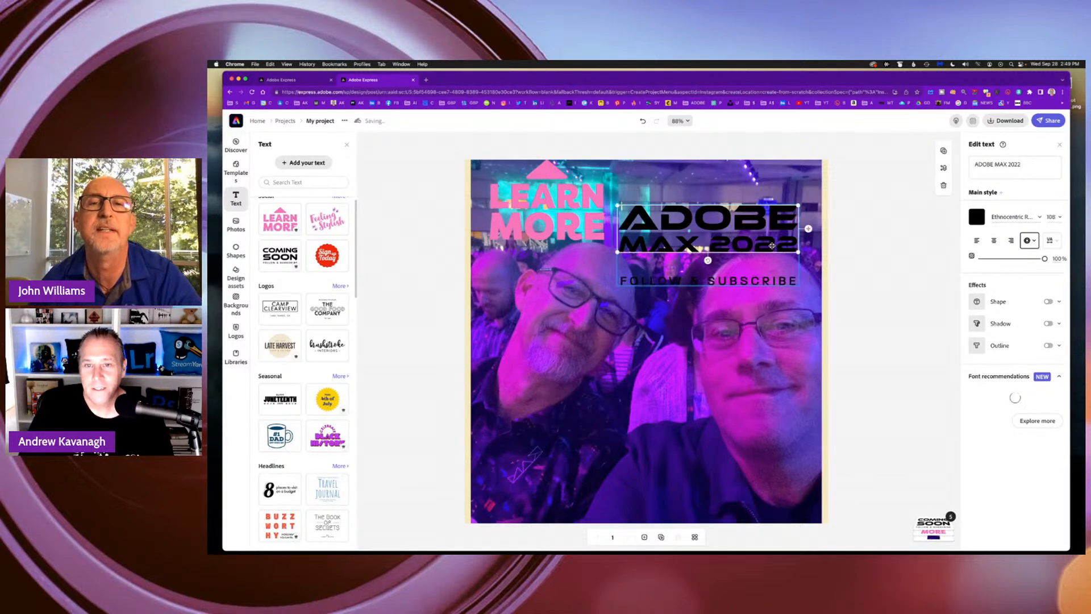
left_click(977, 217)
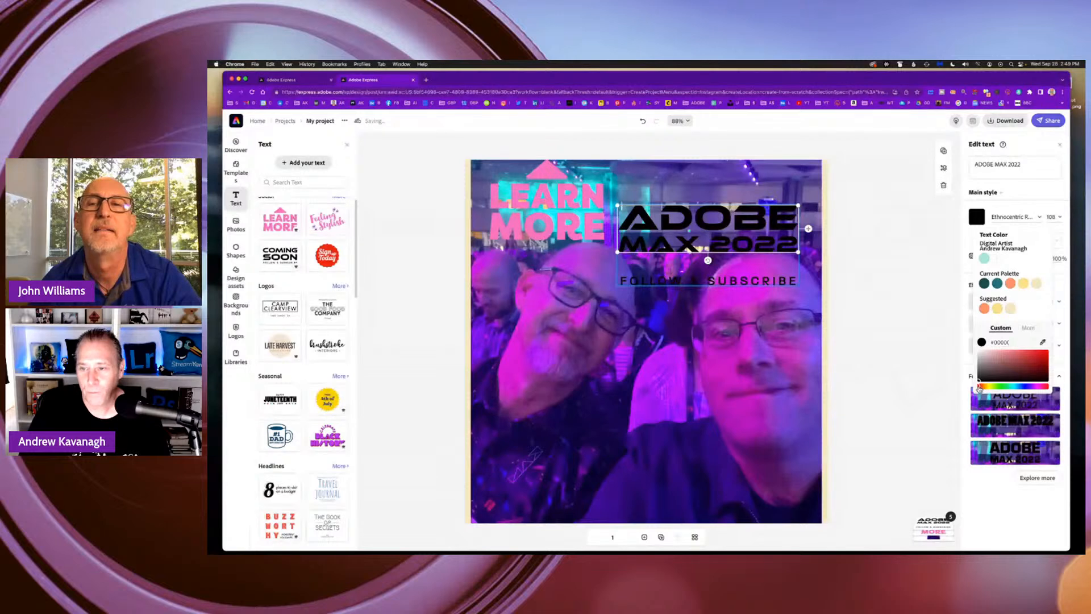
left_click(1044, 353)
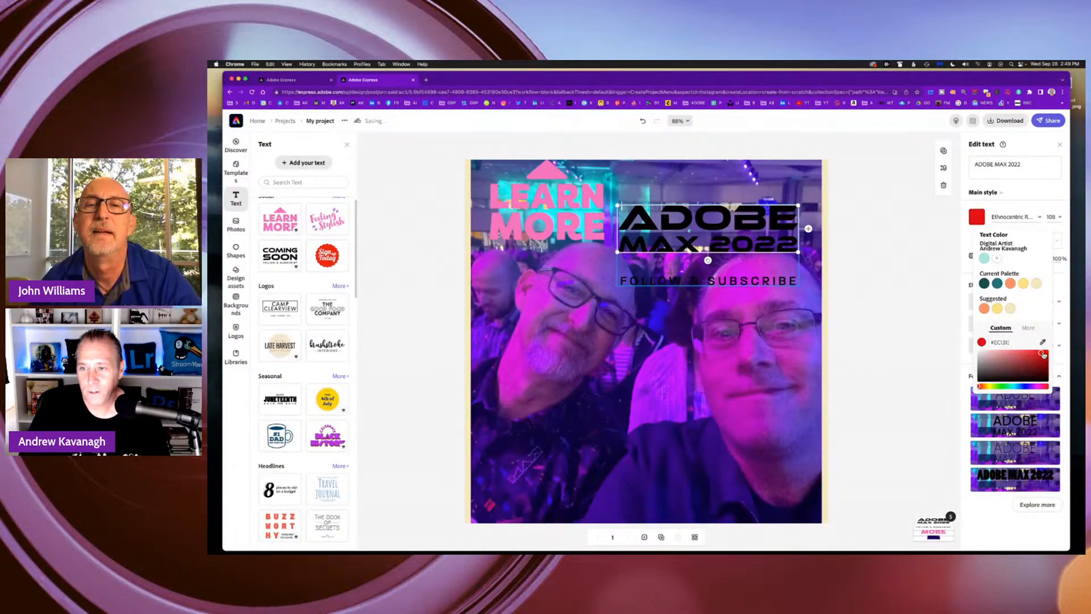
left_click(890, 301)
Ungroup the ADOBE MAX 2022 graphic and delete its FOLLOW & SUBSCRIBE line.
left_click(743, 274)
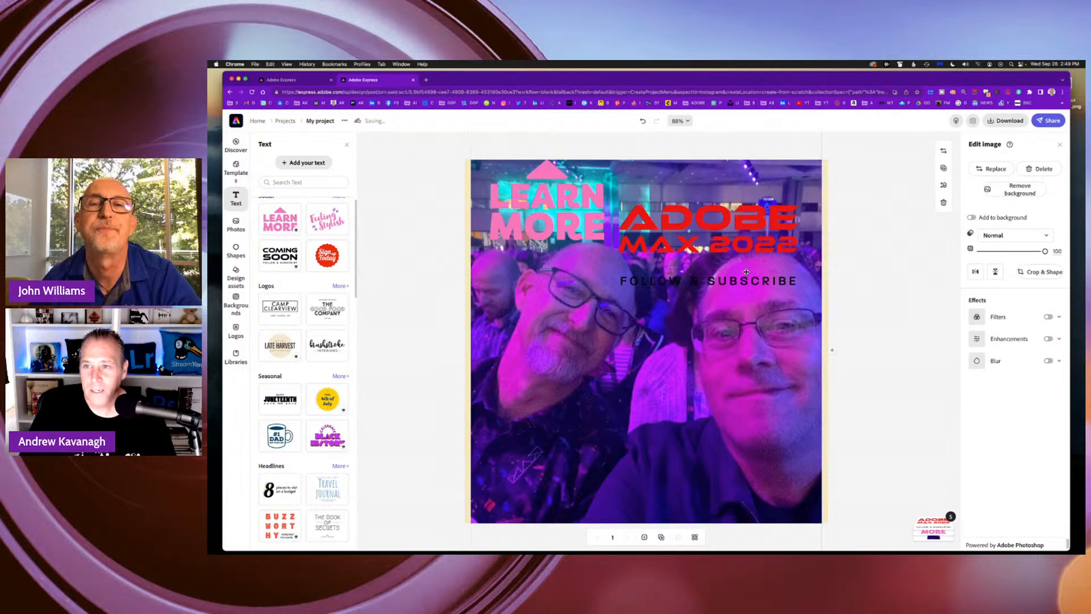
left_click(755, 244)
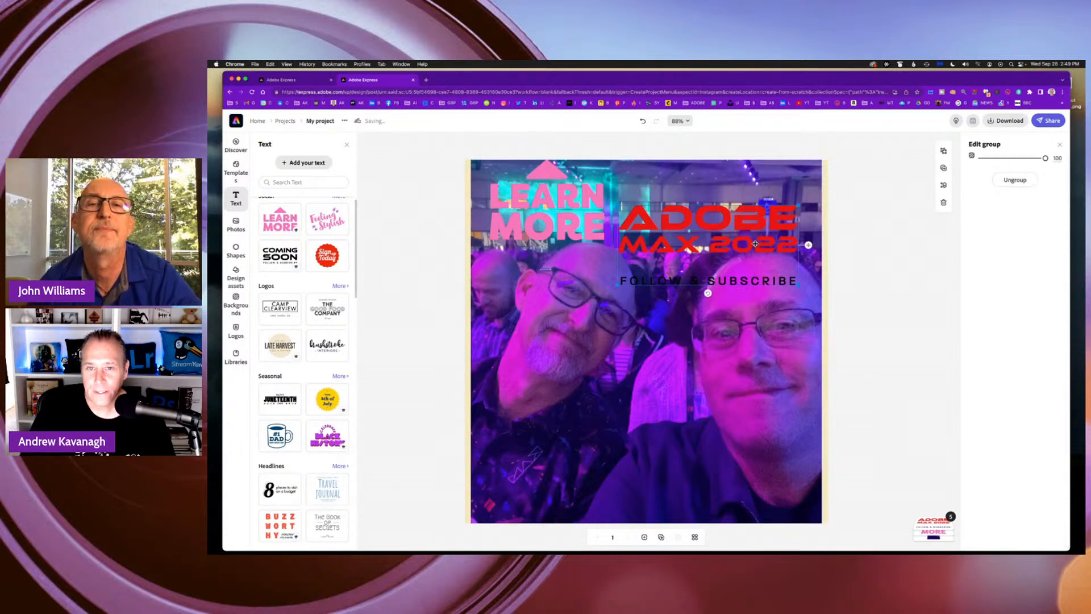
left_click(1007, 181)
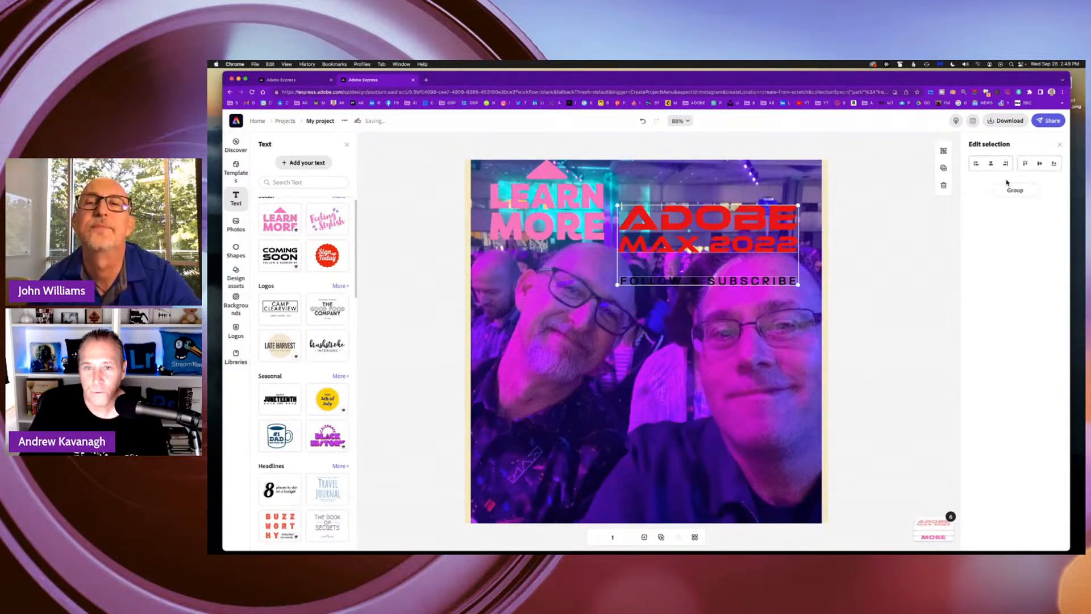
left_click(725, 330)
left_click(736, 282)
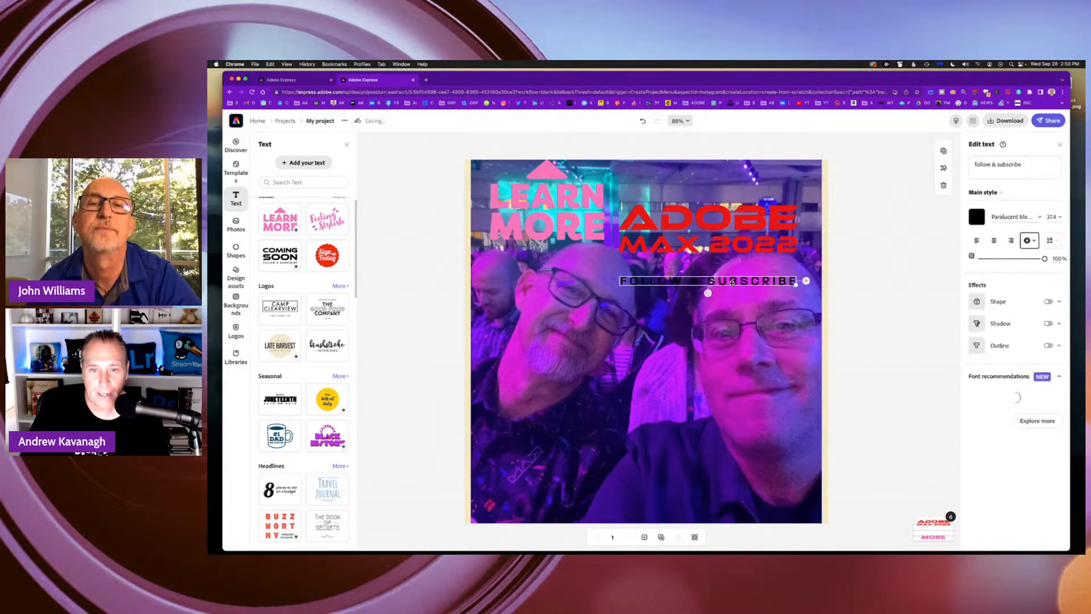
left_click_drag(728, 282, 732, 315)
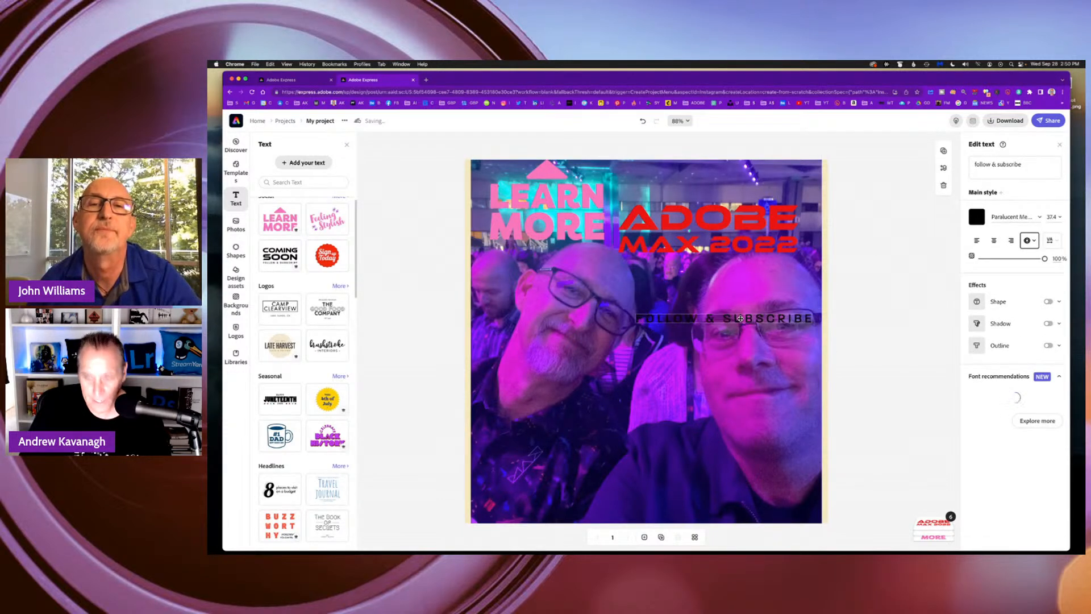
key("Delete")
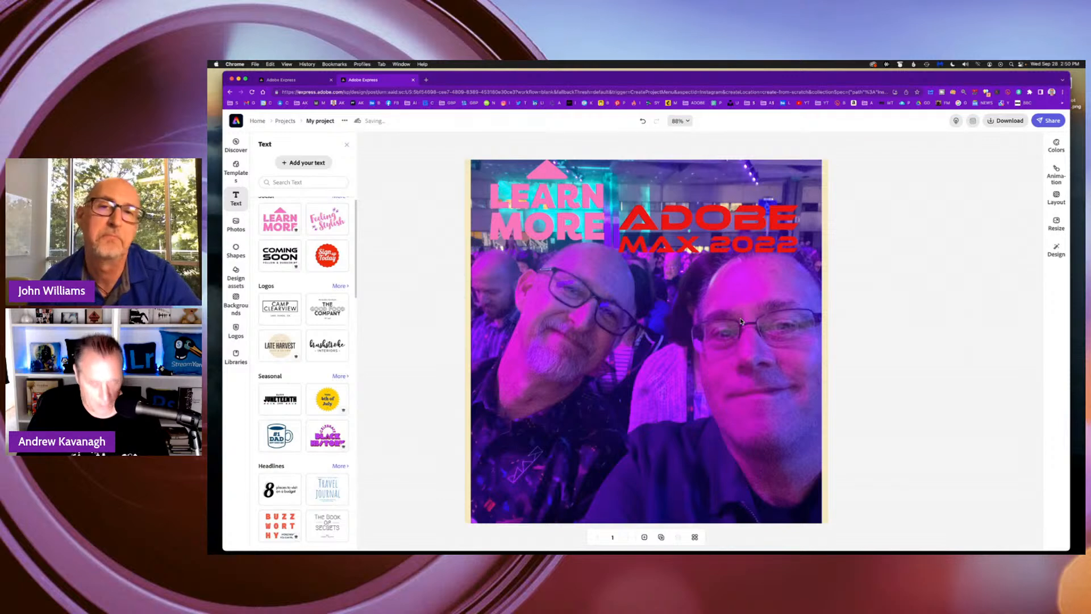
Try the ADOBE MAX 2022 headline across the bearded man's face, and place it between the two heads, just below LEARN MORE.
left_click_drag(683, 256, 658, 289)
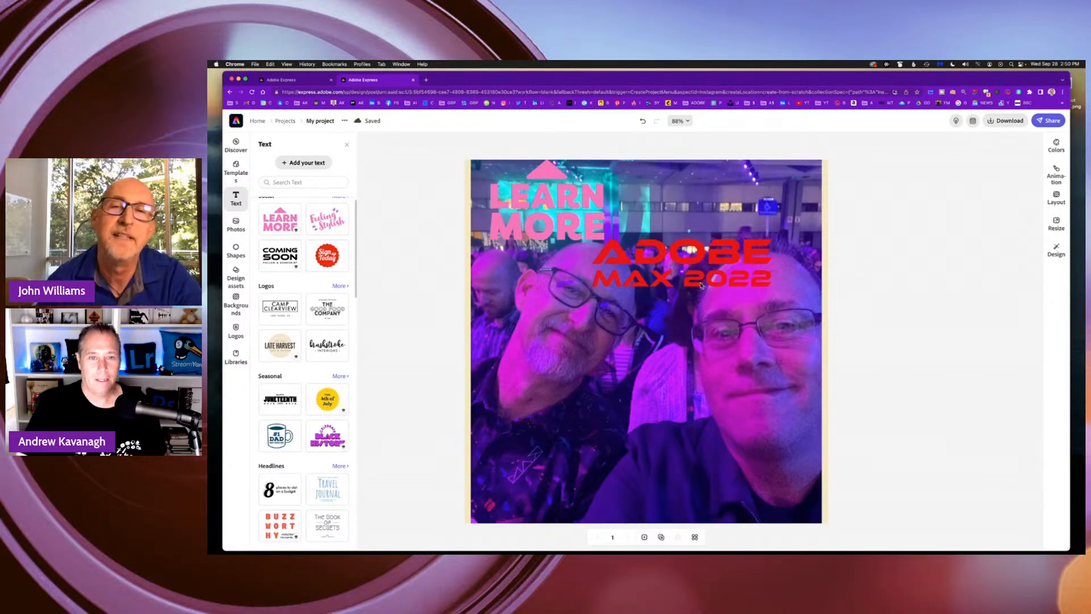
left_click_drag(690, 277, 583, 326)
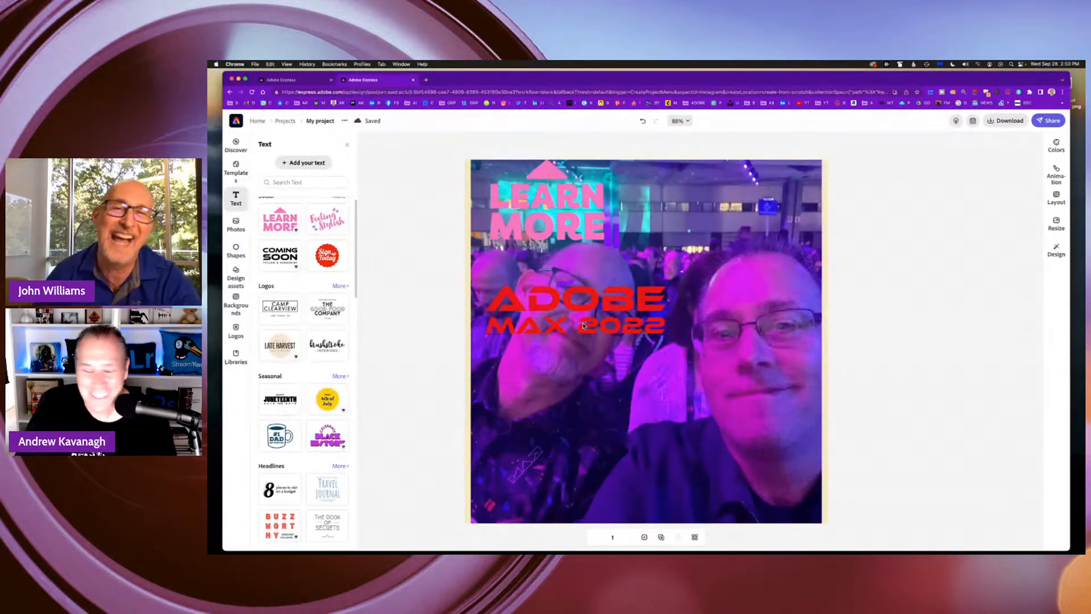
left_click_drag(583, 325, 690, 282)
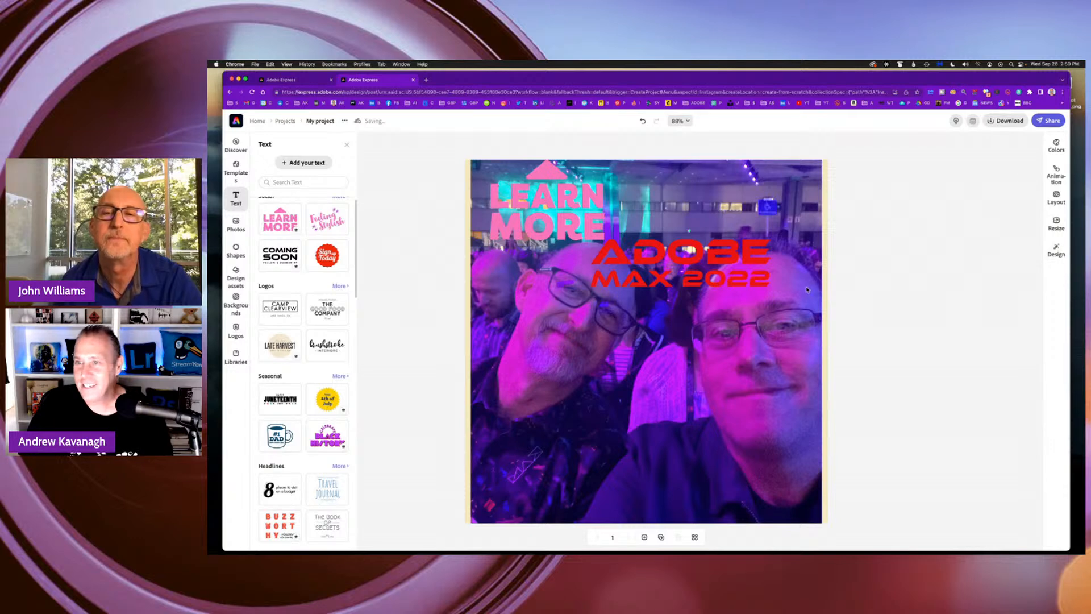
Add a shadow to the ADOBE MAX 2022 headline and color it bright blue.
left_click(741, 269)
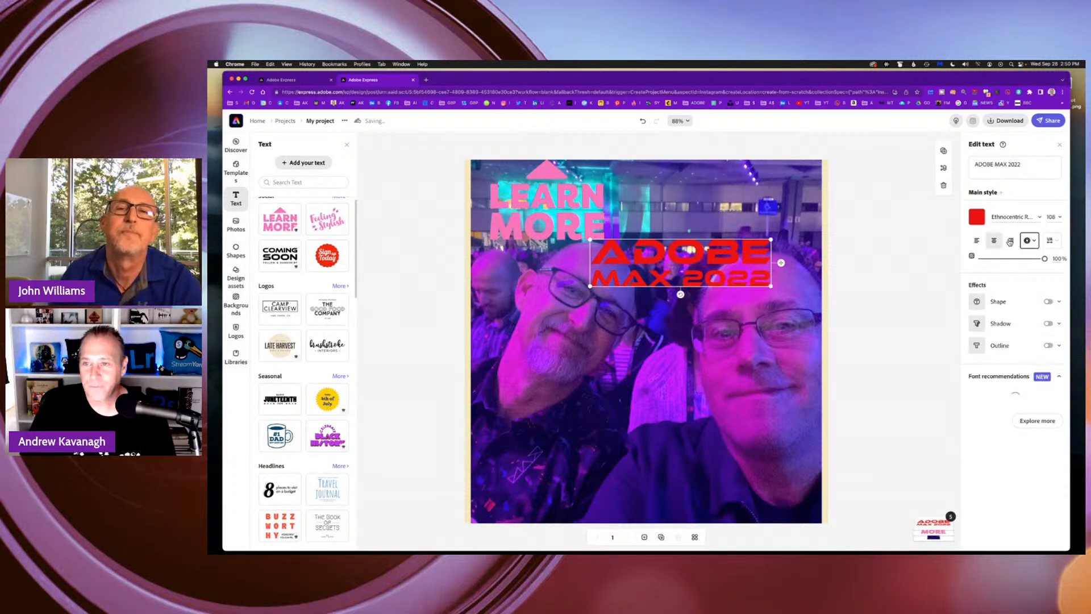
left_click(1048, 323)
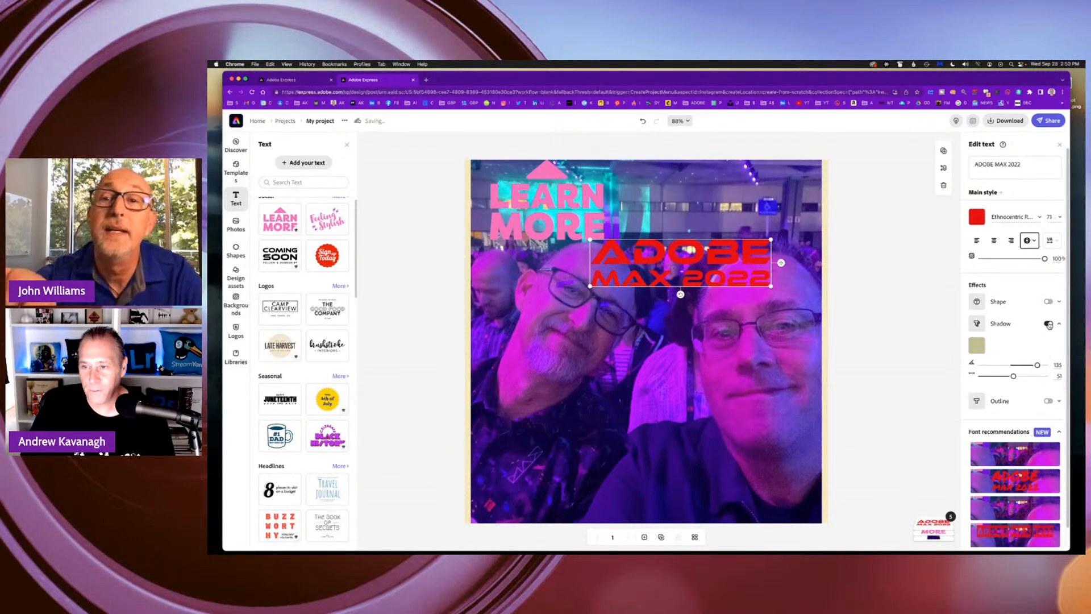
left_click(977, 345)
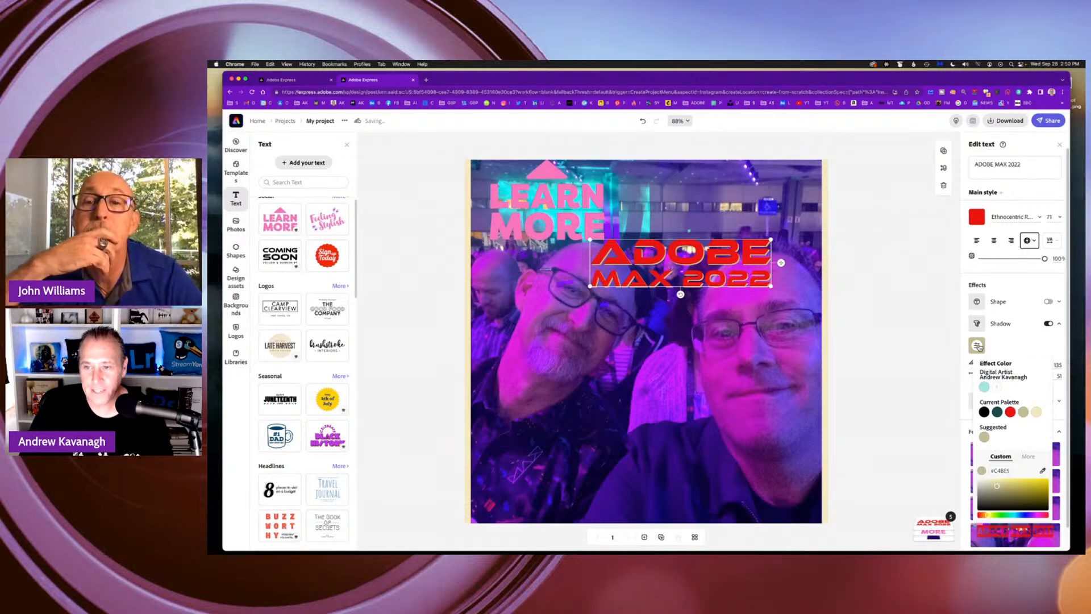
left_click(1017, 515)
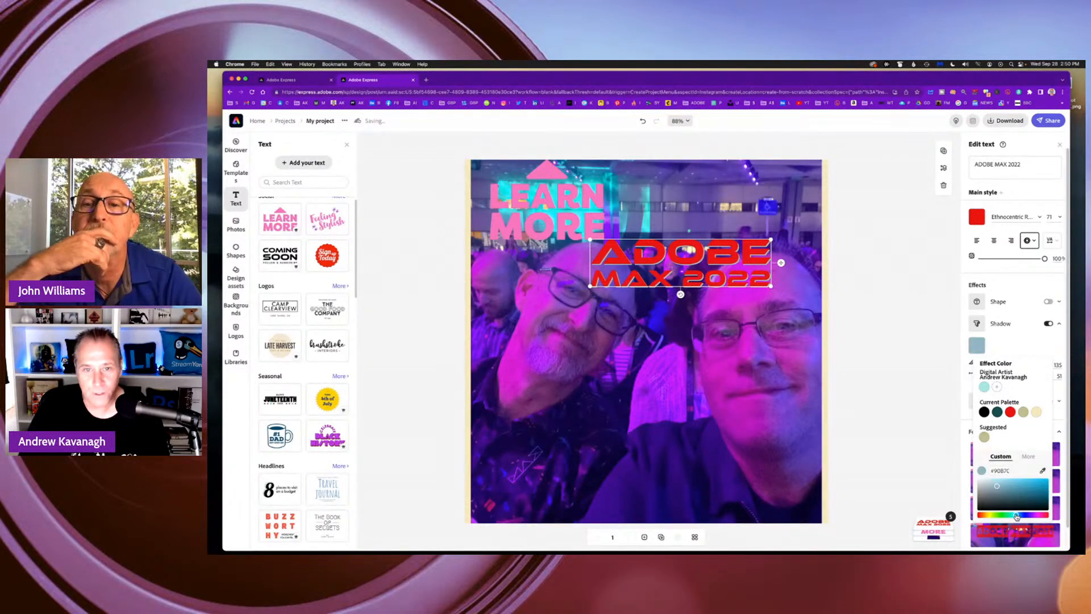
left_click(1037, 485)
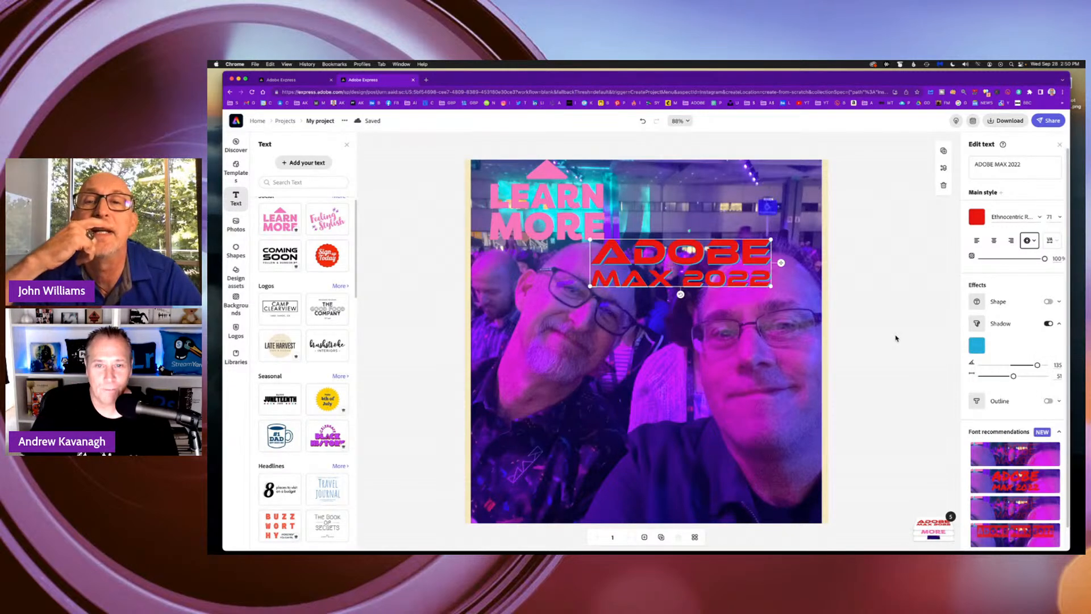
left_click(875, 228)
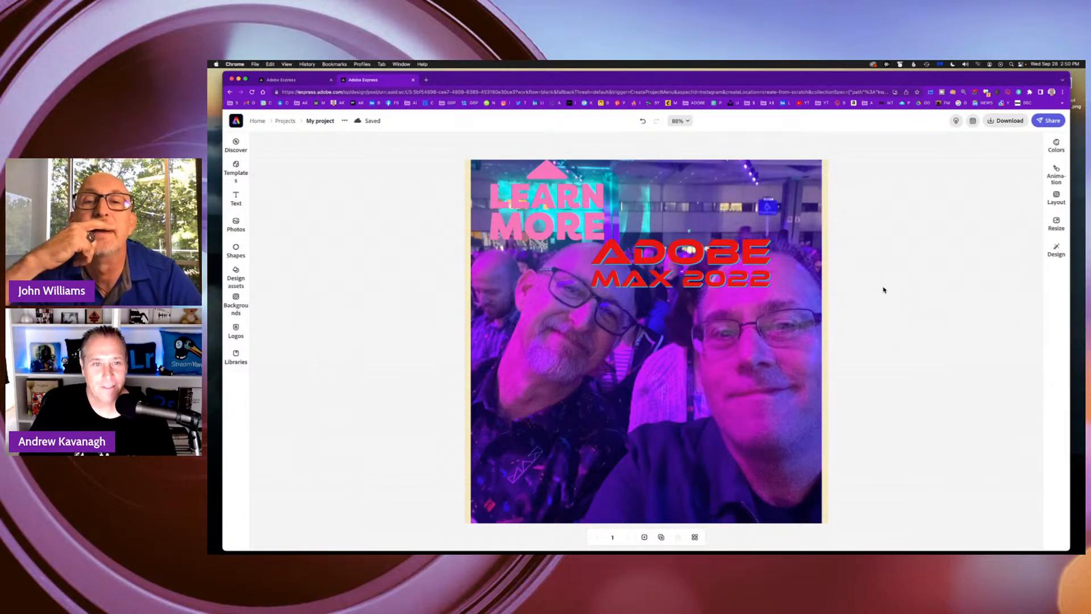
Shrink the LEARN MORE graphic slightly and shift the ADOBE MAX 2022 headline a little to the left.
left_click(591, 225)
left_click_drag(606, 157, 576, 200)
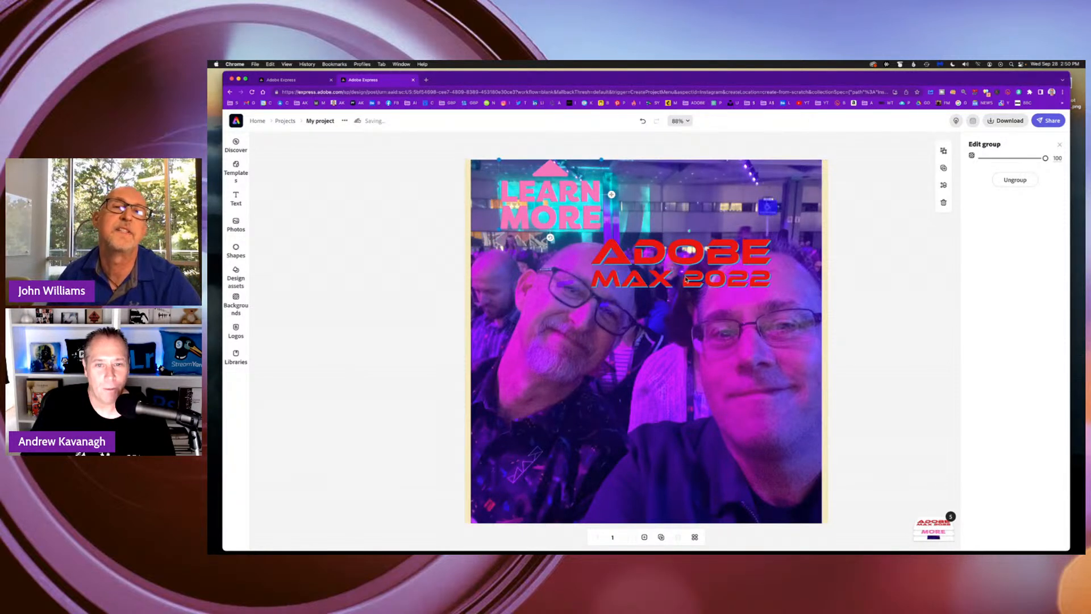
left_click_drag(666, 286, 668, 285)
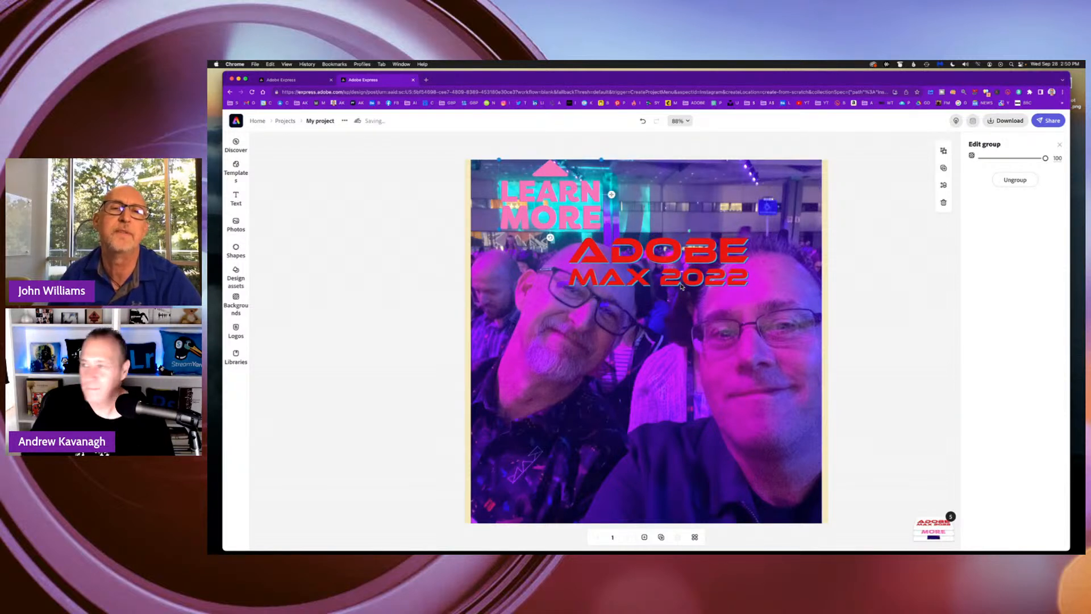
left_click(876, 299)
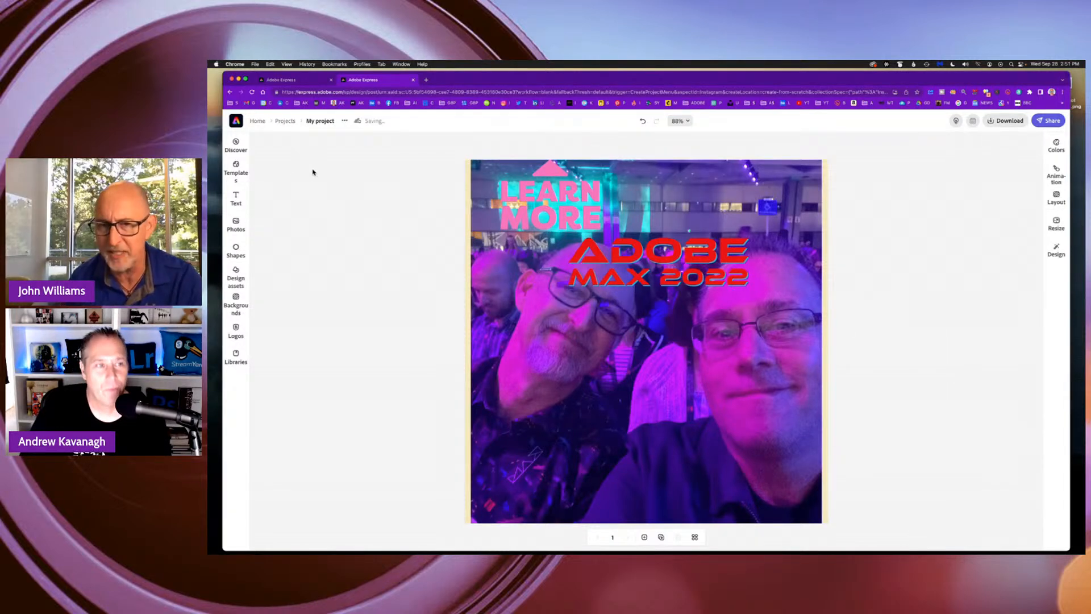
Return to the home page and start a new flyer project.
left_click(259, 121)
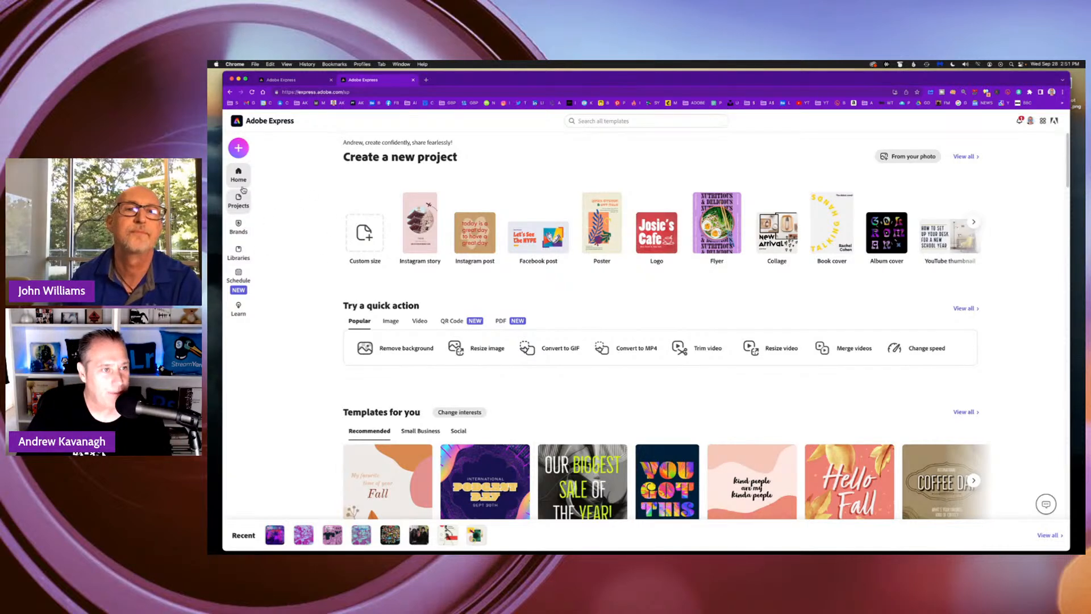
scroll(470, 285, "down", 1)
scroll(604, 287, "up", 1)
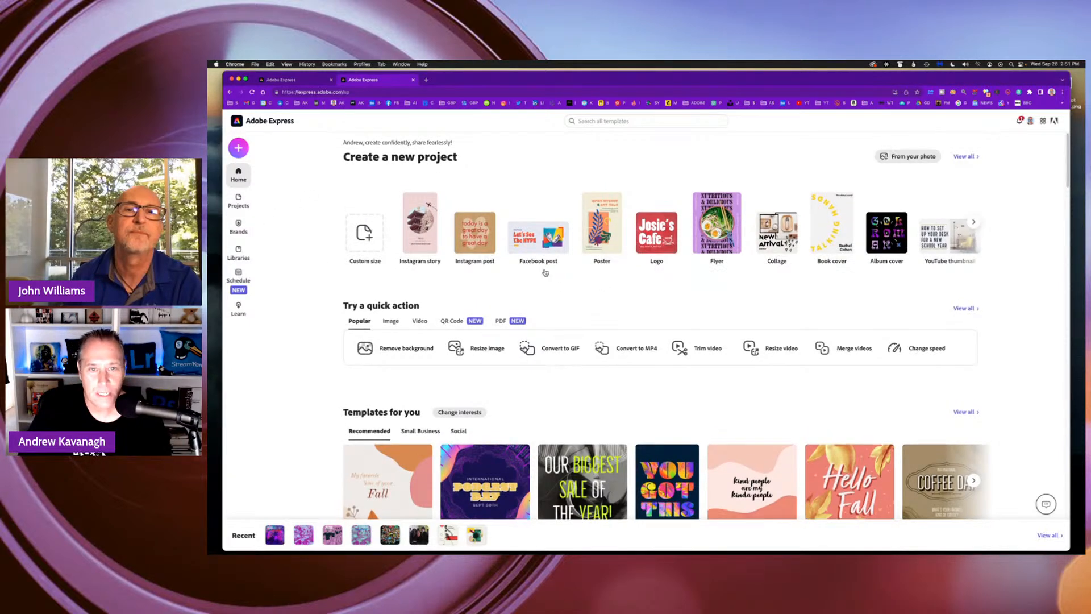
left_click(716, 216)
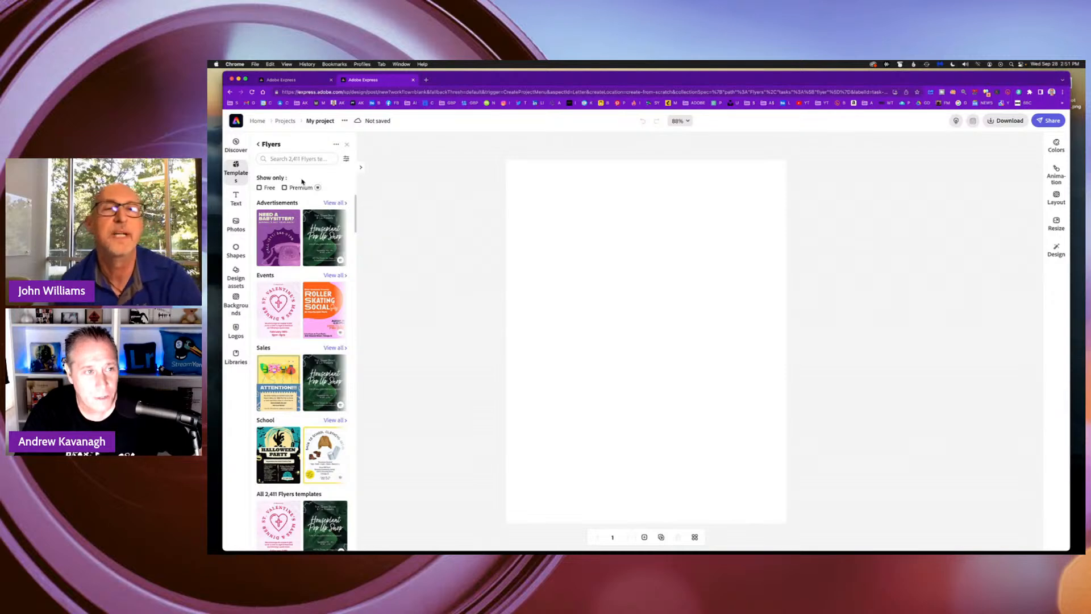
Show only the free flyer templates and look through the designs on offer.
left_click(260, 188)
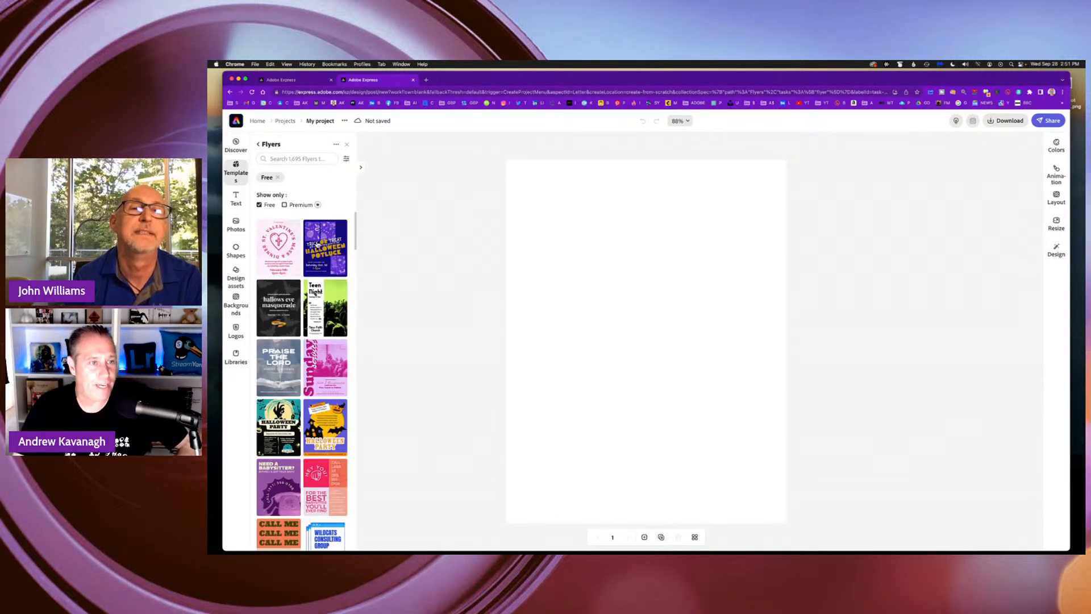
scroll(329, 236, "down", 5)
scroll(330, 235, "down", 10)
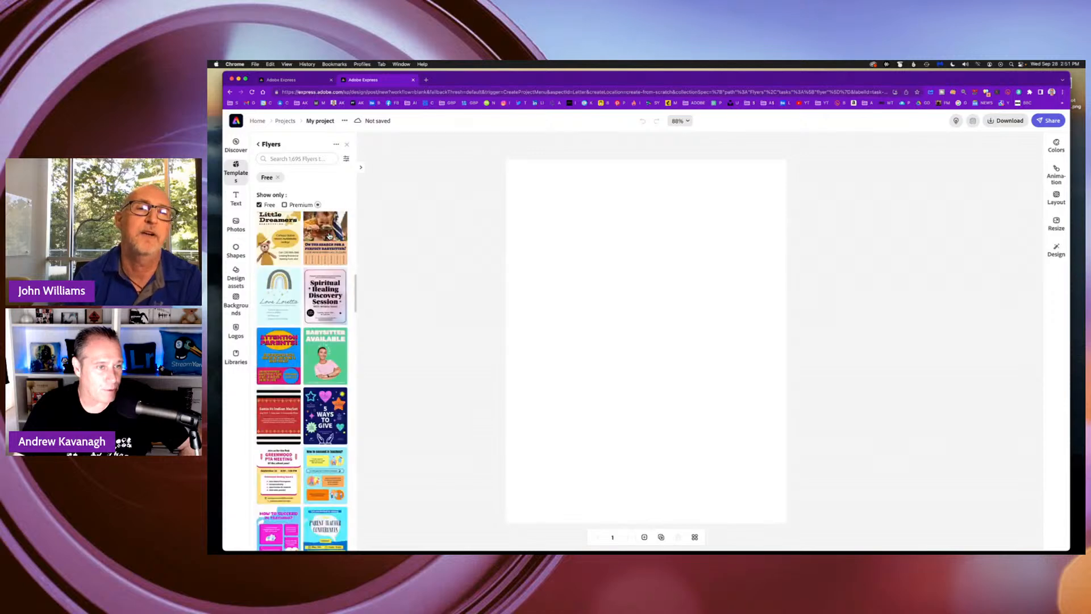
scroll(330, 236, "down", 10)
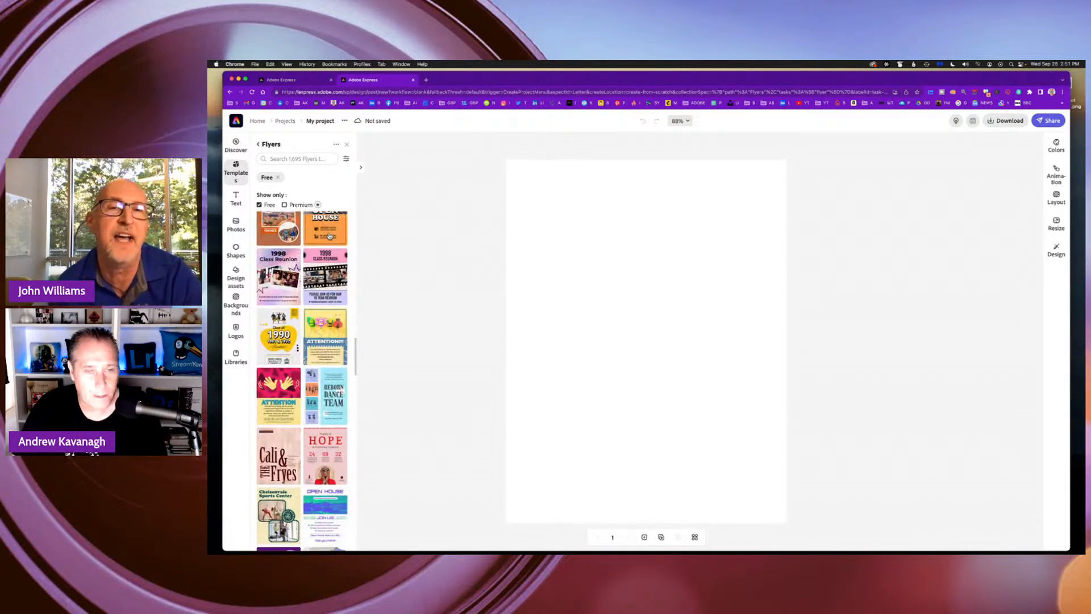
scroll(329, 235, "down", 10)
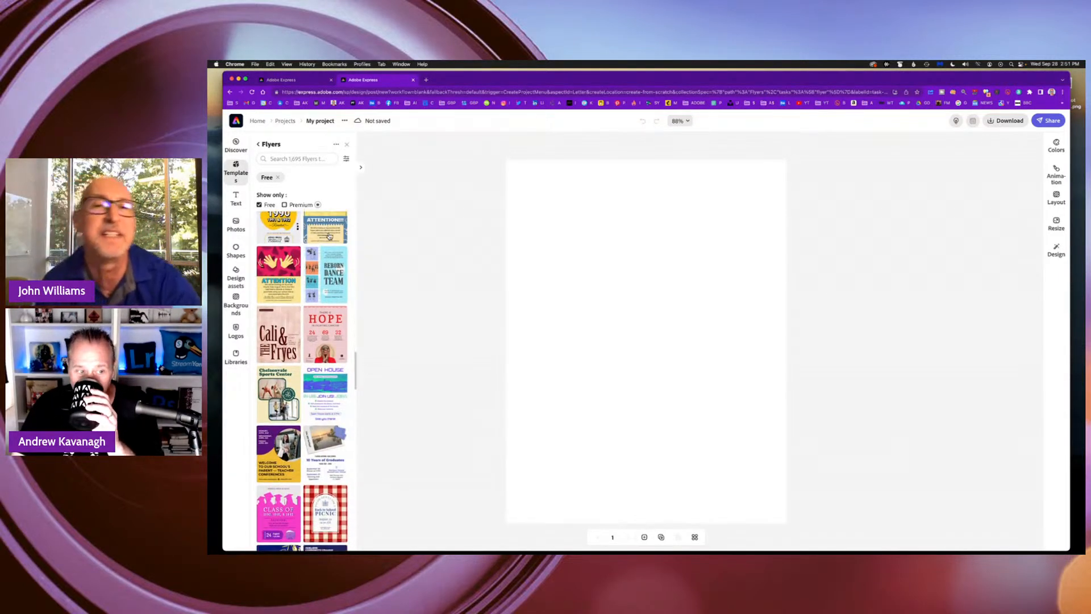
scroll(330, 236, "down", 15)
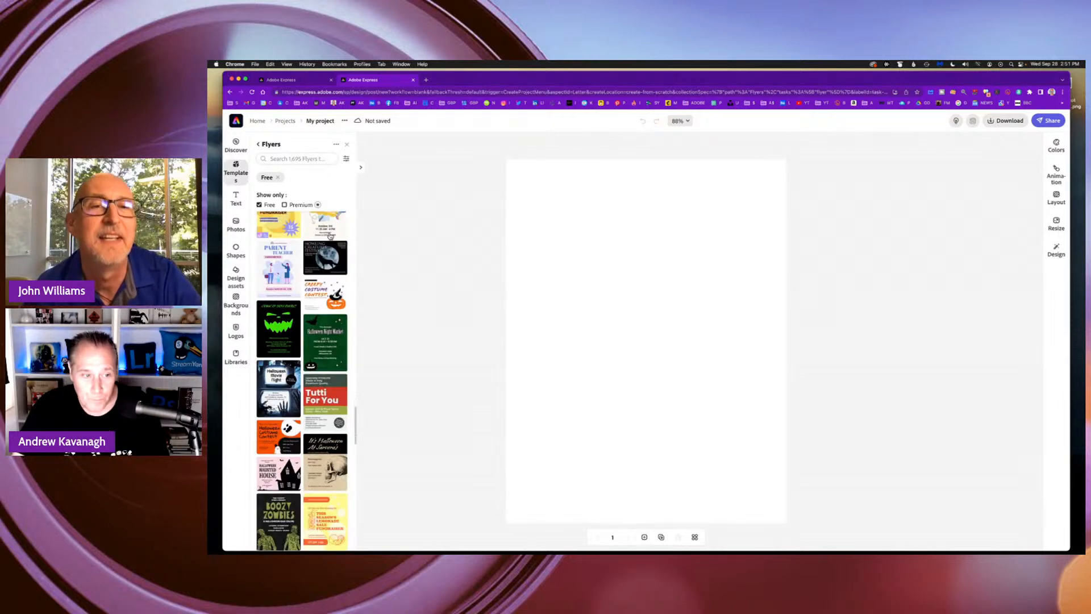
scroll(330, 235, "up", 20)
scroll(330, 234, "up", 10)
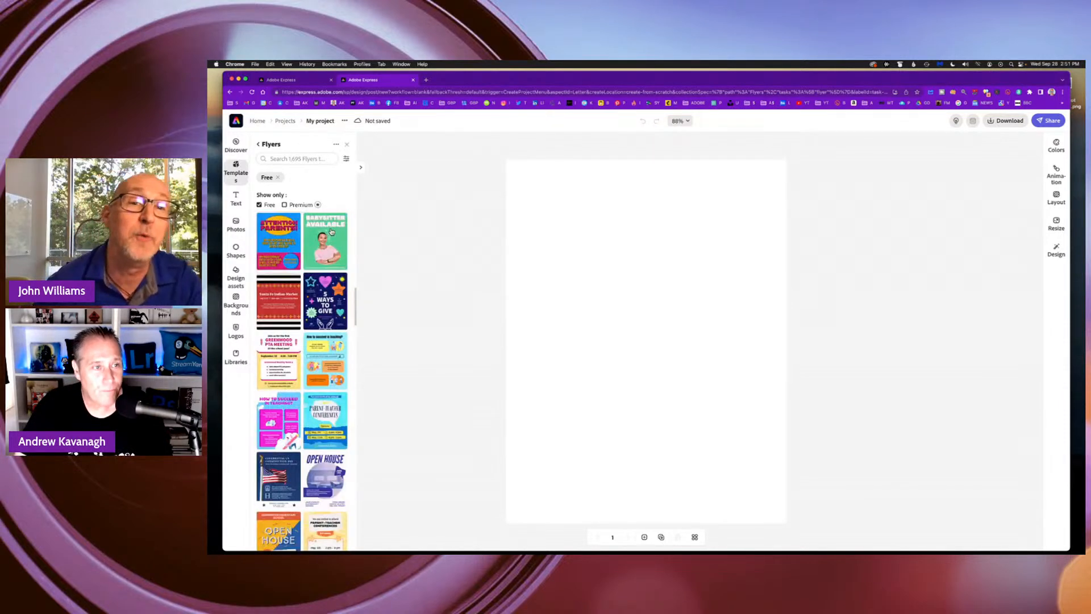
Switch the flyer template filter from free to premium and look through the premium designs.
left_click(259, 205)
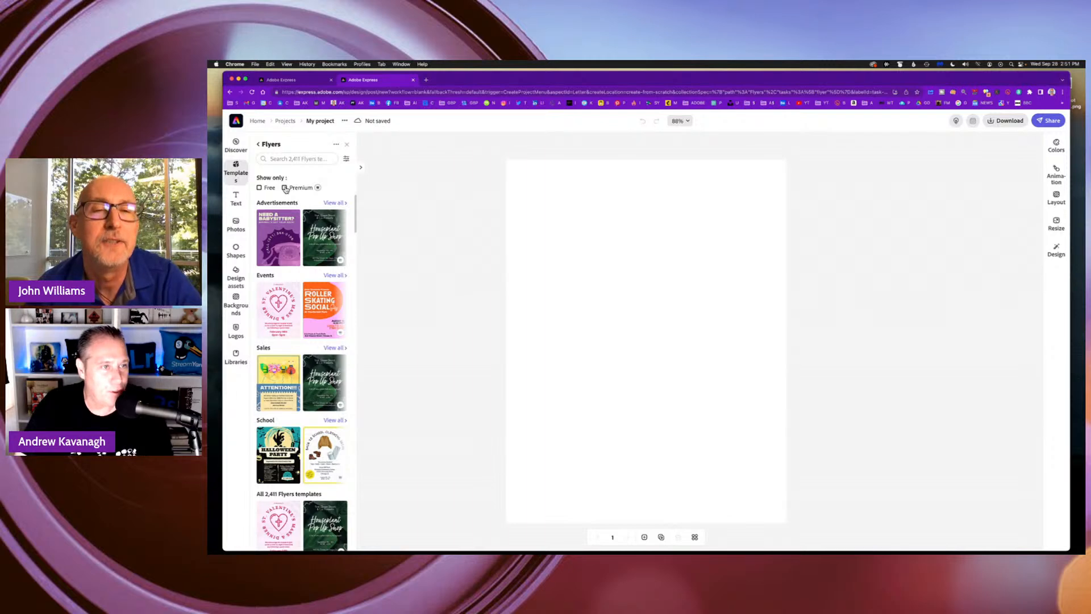
left_click(284, 188)
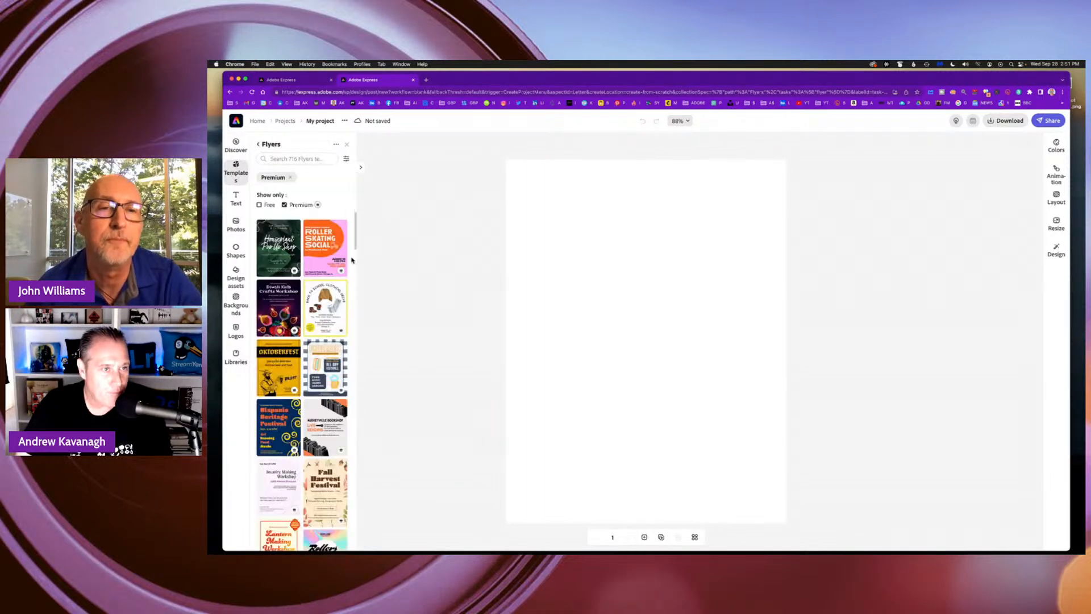
scroll(322, 261, "down", 10)
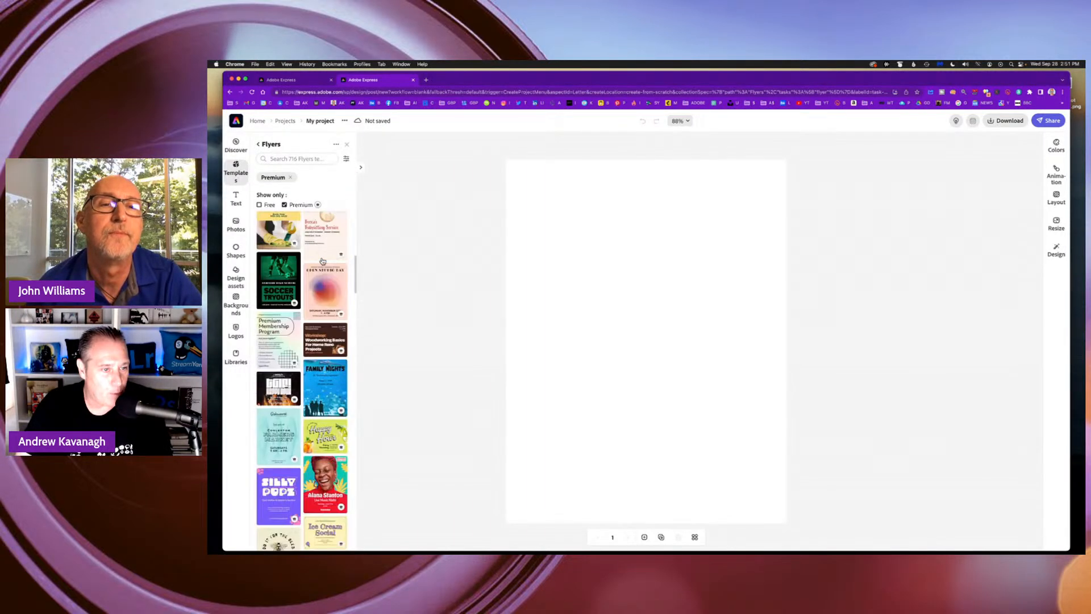
scroll(322, 261, "down", 3)
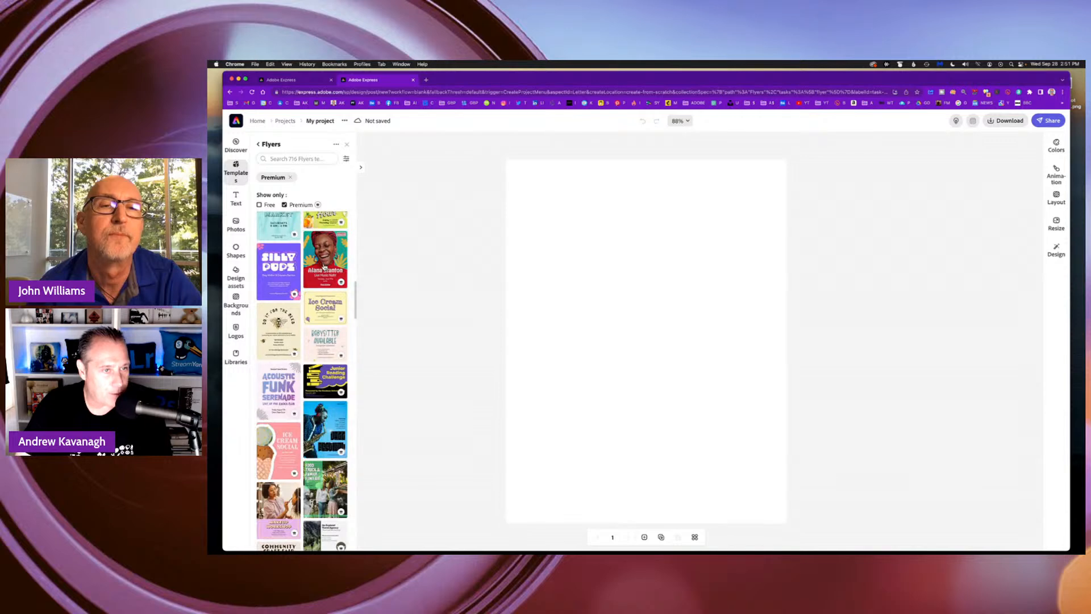
Look through the remaining premium flyer designs and clear the Premium filter so all flyer templates are listed.
scroll(324, 266, "down", 2)
scroll(324, 266, "up", 6)
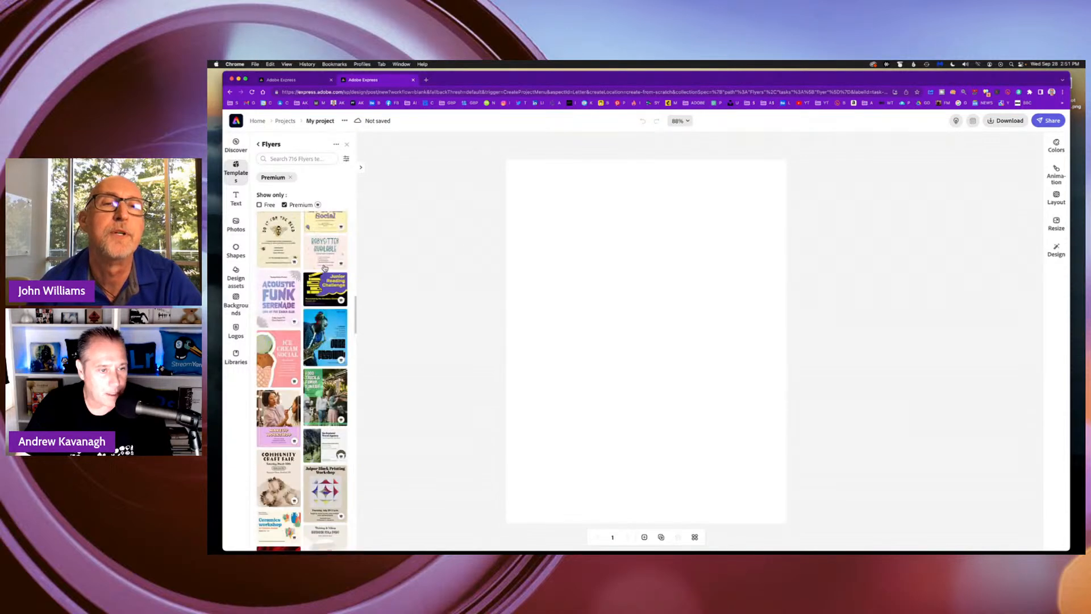
scroll(325, 267, "up", 10)
left_click(285, 205)
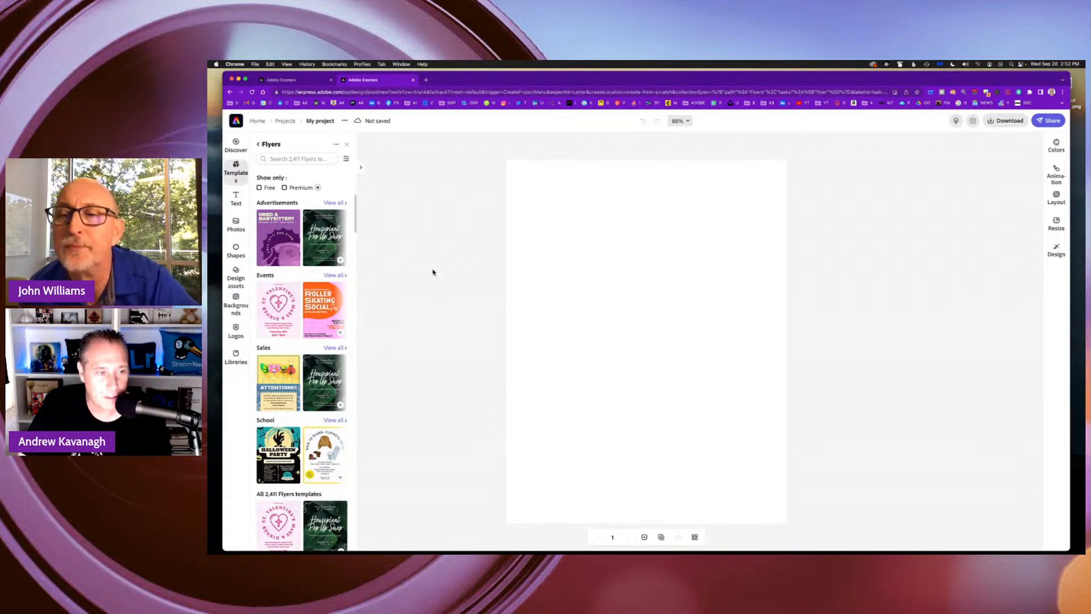
Try the pink Sunday service flyer template and replace it with the purple Halloween Party template.
scroll(337, 323, "down", 10)
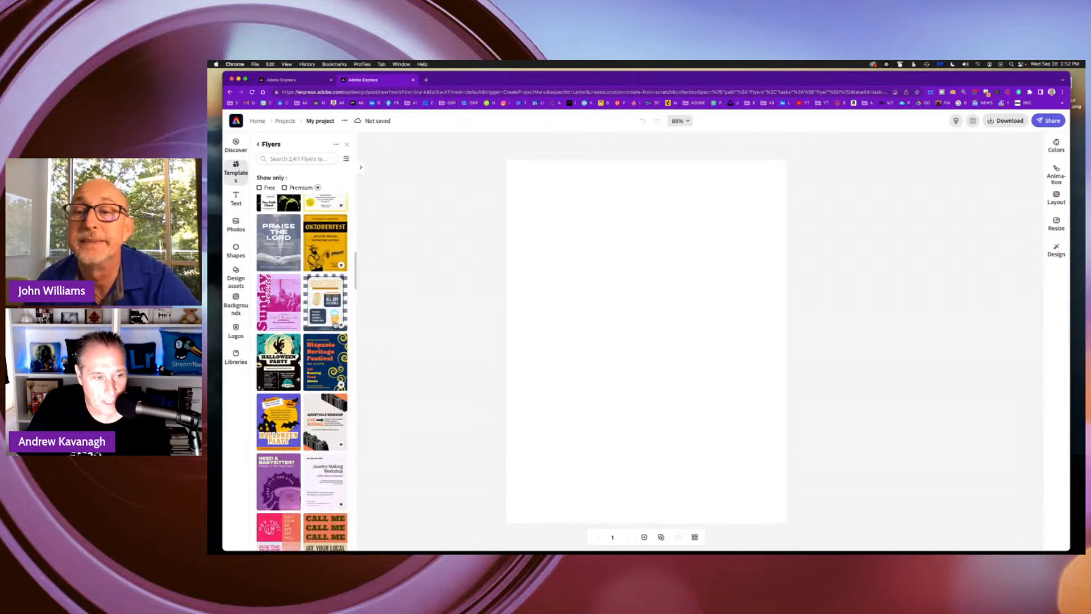
scroll(335, 324, "up", 1)
left_click(282, 367)
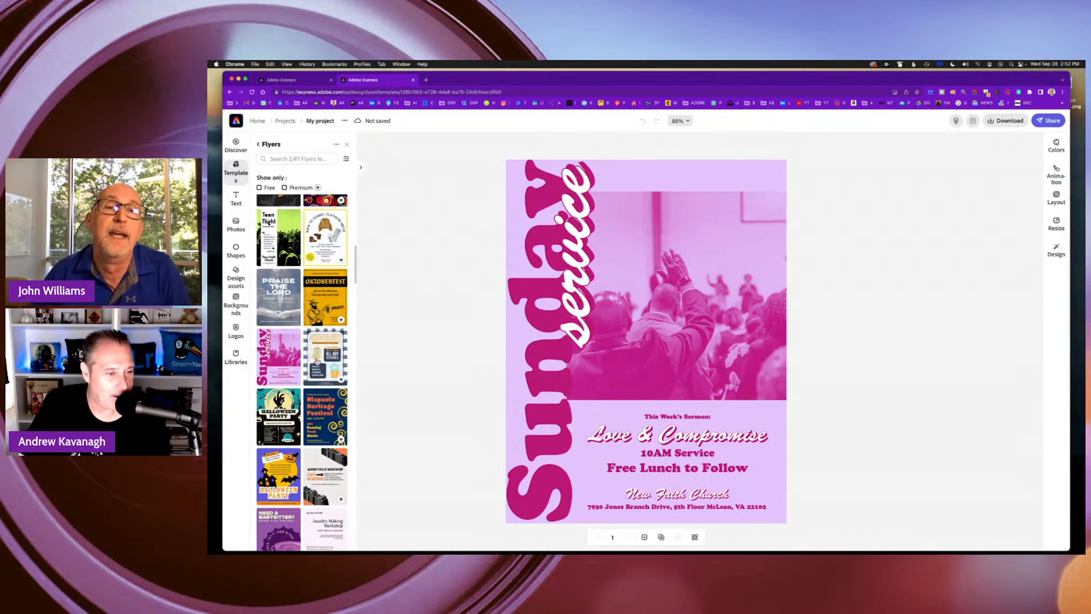
scroll(317, 361, "down", 2)
left_click(282, 375)
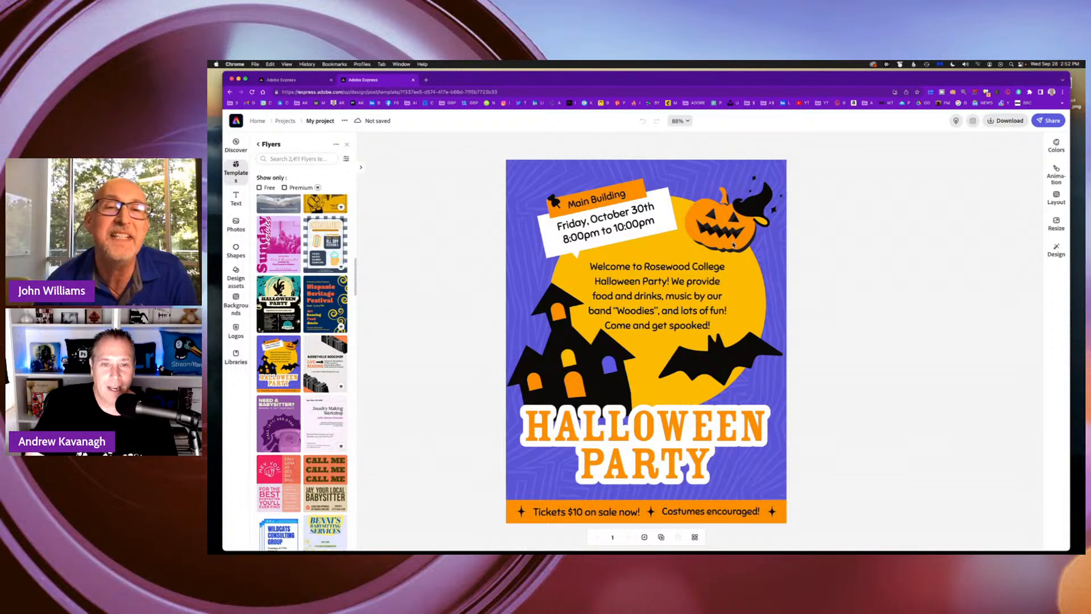
Shift the black bat slightly to the right and nudge the orange pumpkin on the Halloween flyer.
left_click(737, 355)
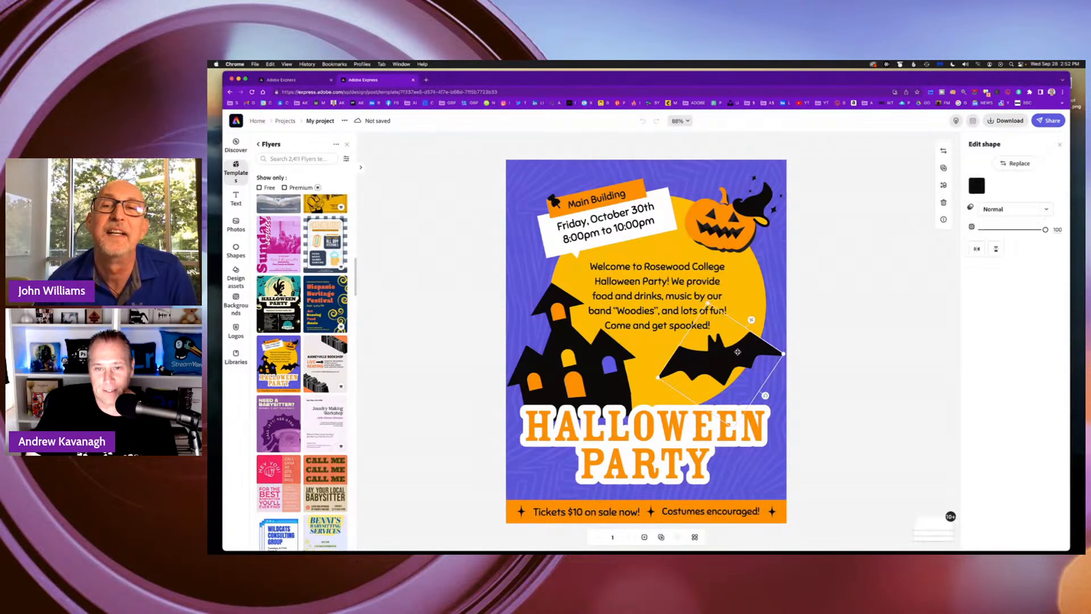
left_click_drag(739, 352, 736, 352)
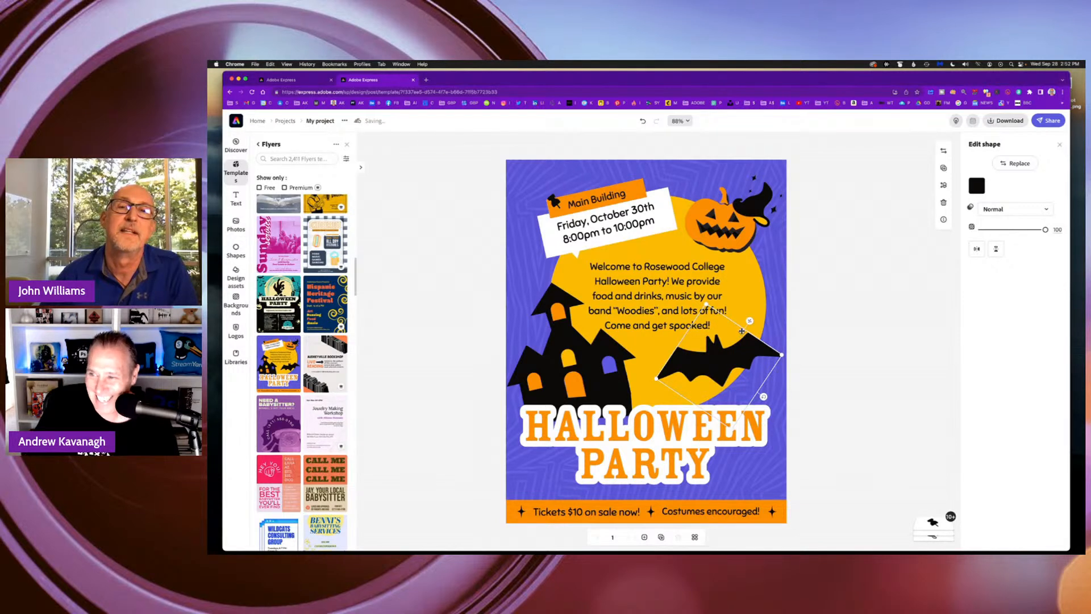
mouse_move(747, 341)
left_mouse_down()
mouse_move(850, 331)
mouse_move(756, 345)
left_mouse_up()
left_click_drag(736, 236, 731, 237)
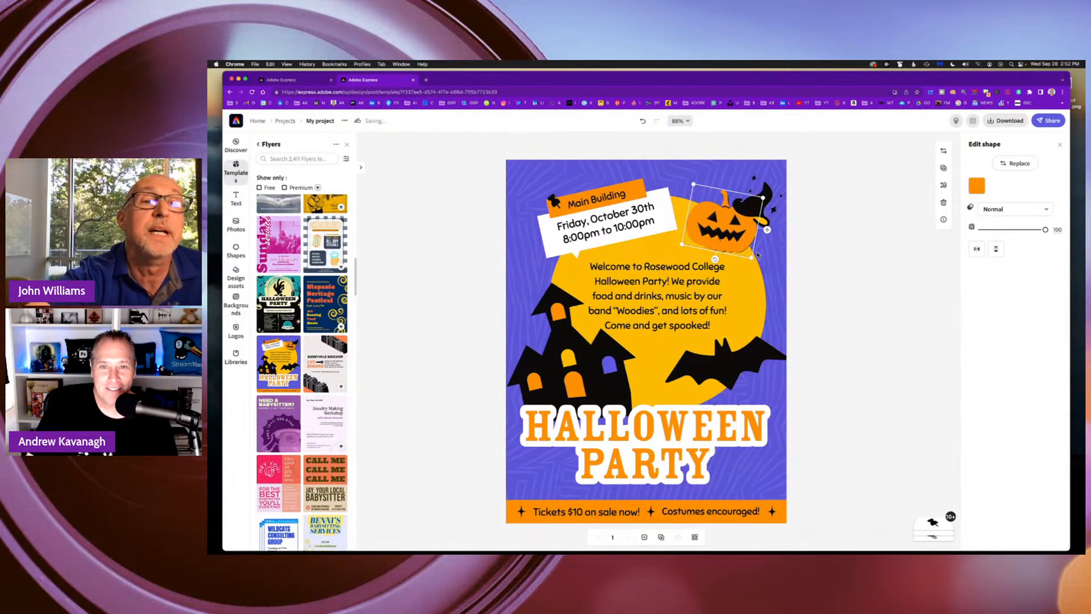
left_click(842, 261)
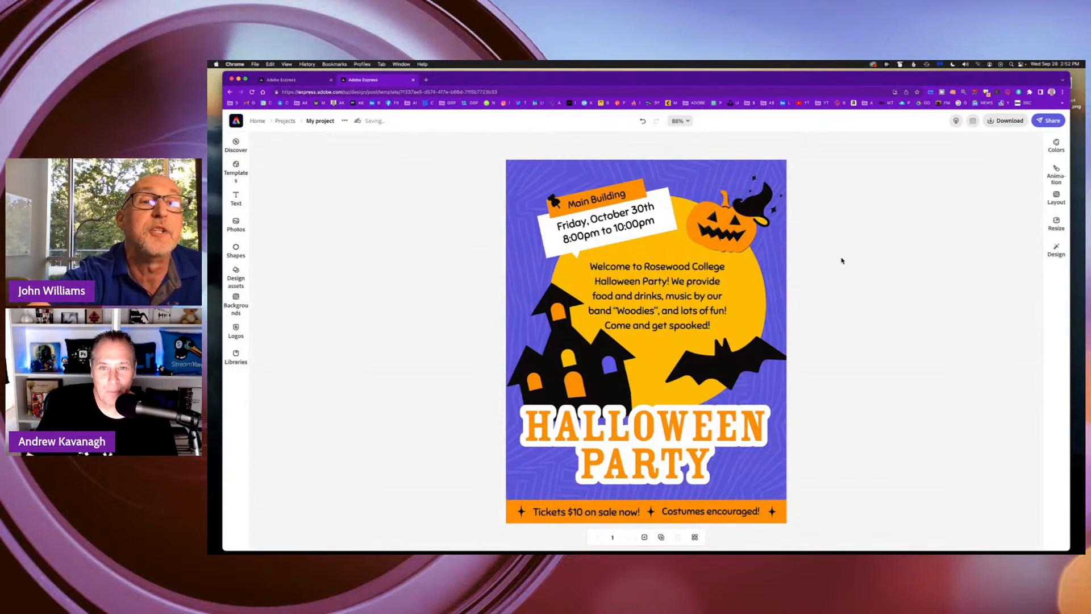
Try moving the orange pumpkin down over the welcome text, and undo the move.
left_click(742, 236)
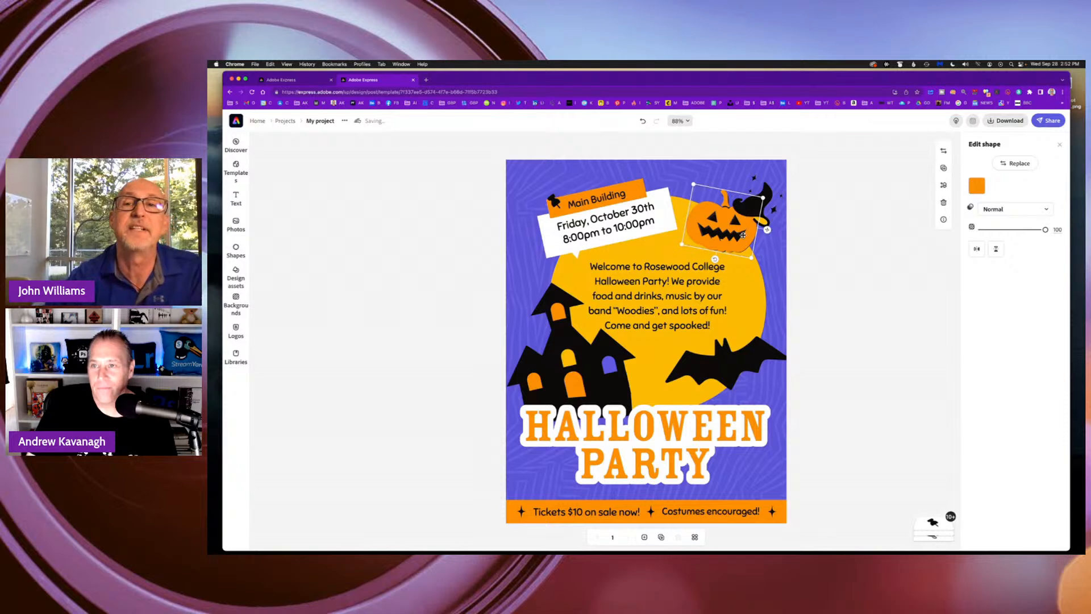
left_click(766, 189)
left_click(728, 229)
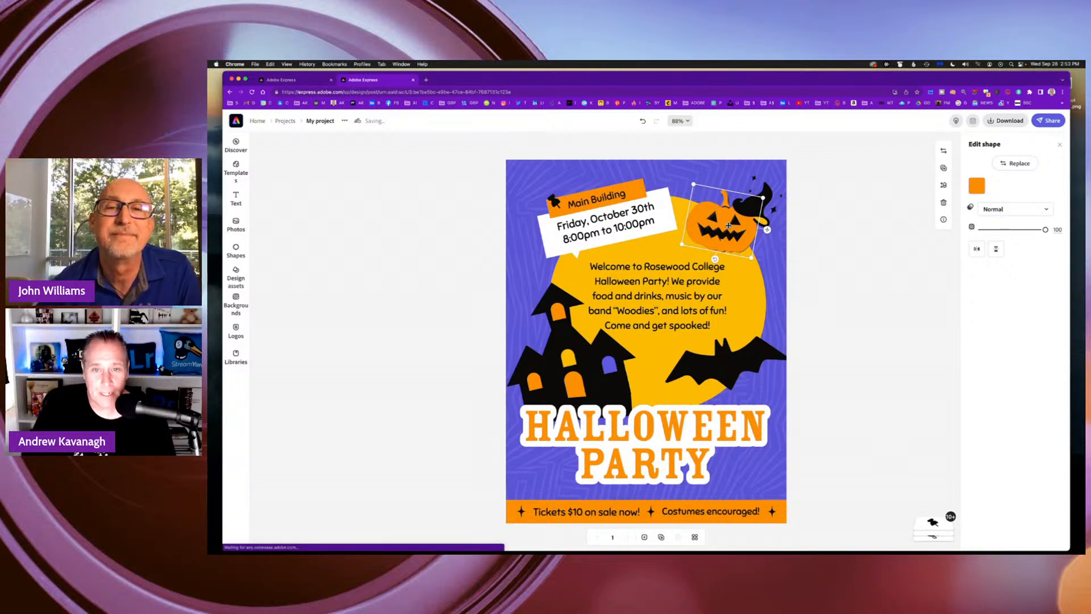
left_click_drag(729, 225, 756, 296)
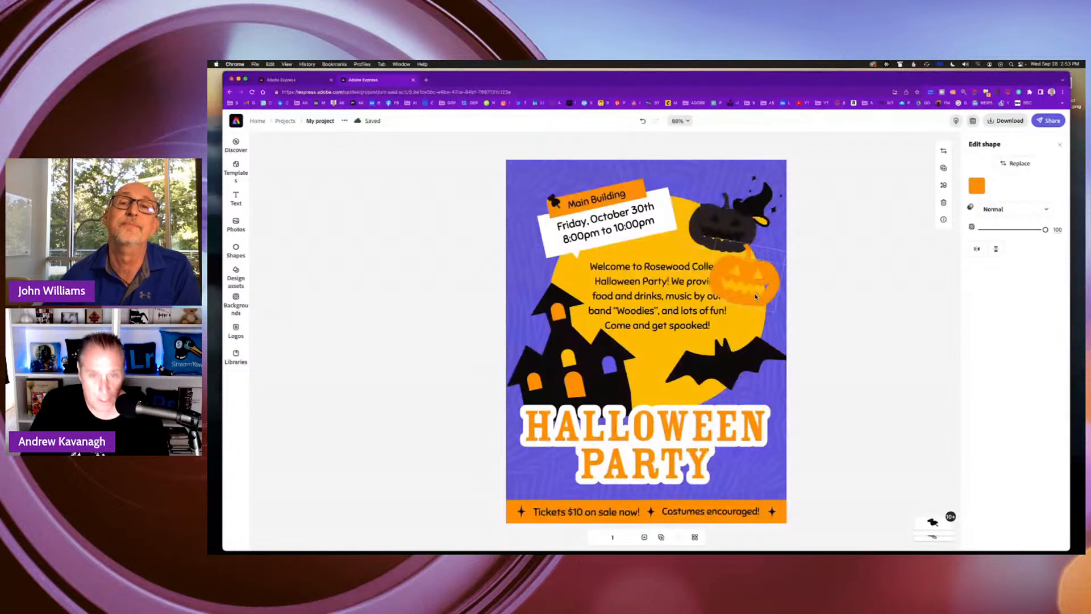
key("super+z")
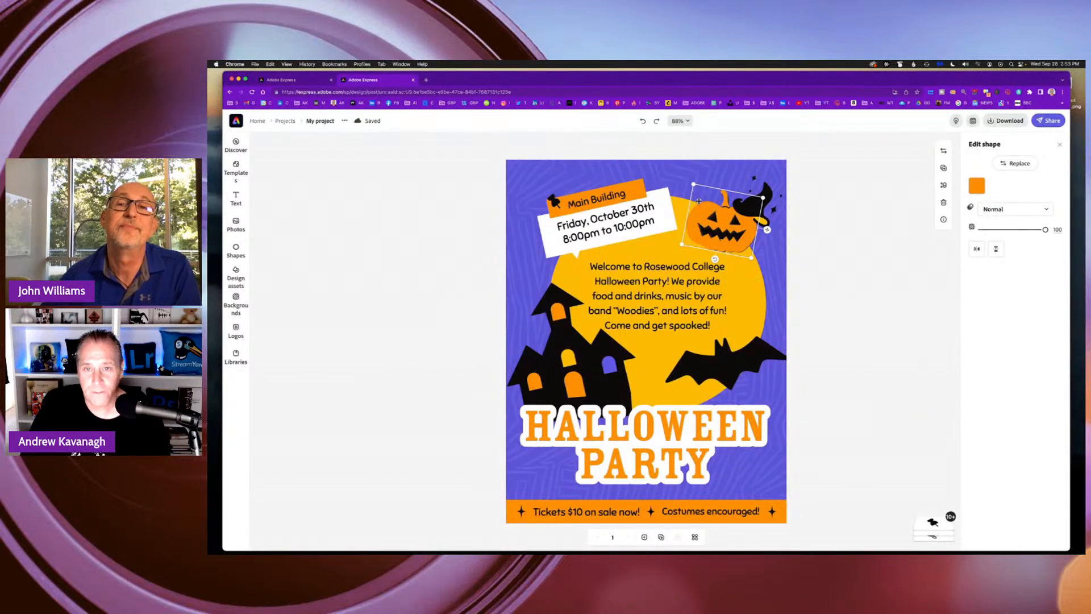
Select the witch hat together with the orange pumpkin, try moving both downwards, and undo the move.
left_click(767, 193, "shift")
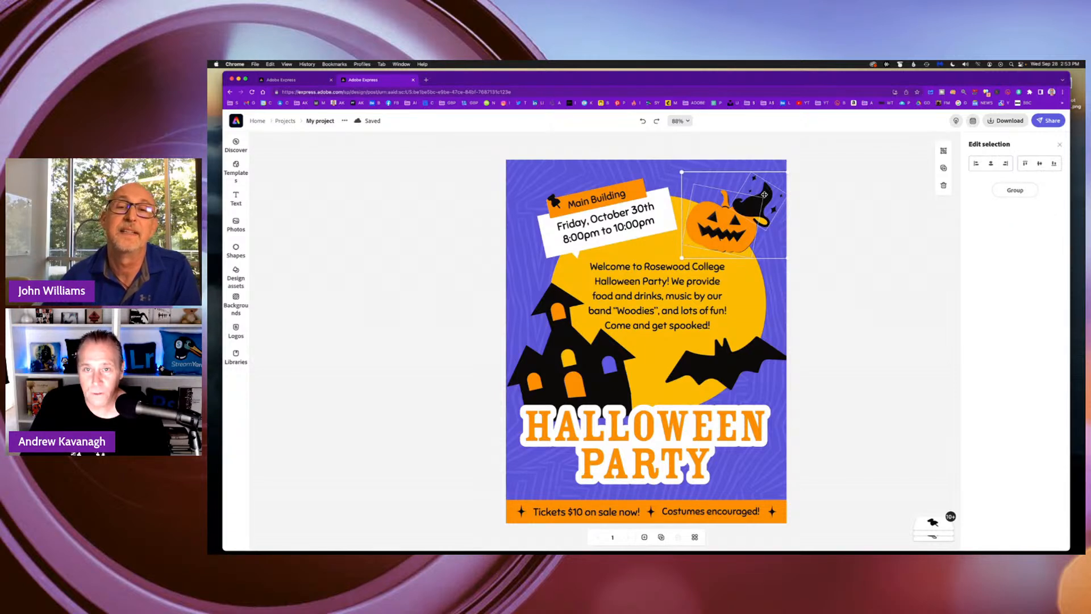
left_click_drag(769, 203, 764, 218)
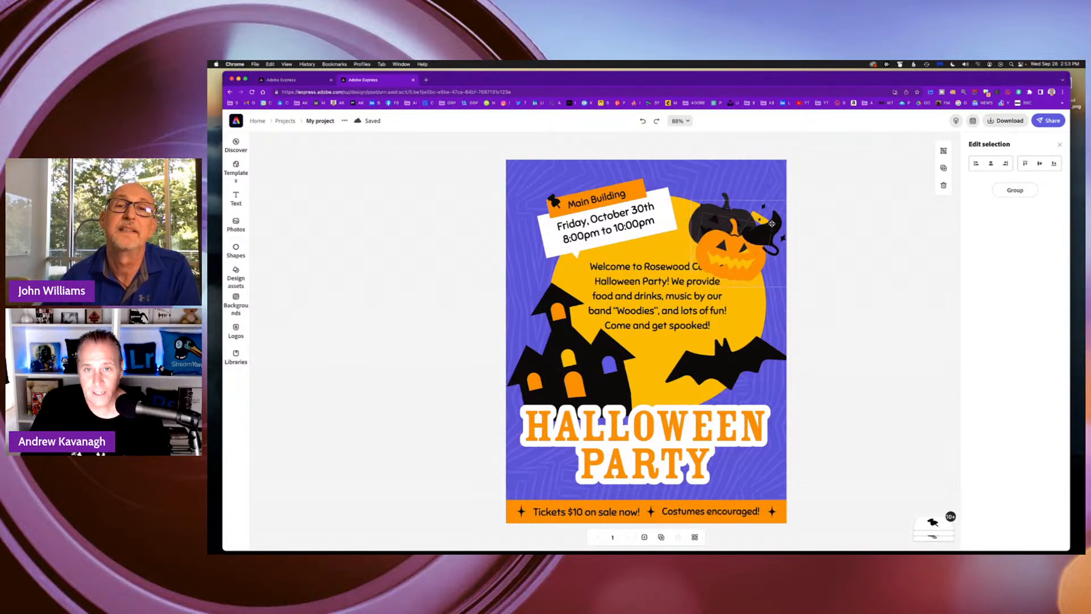
key("super+z")
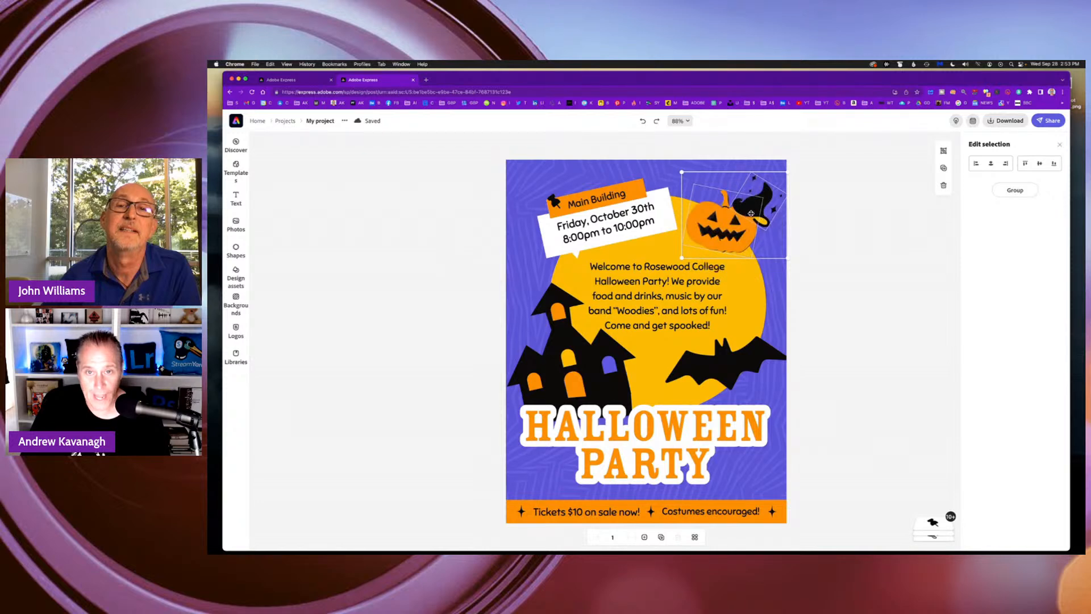
Group the orange pumpkin with the witch hat, and undo a trial move of the group.
left_click(709, 229, "shift")
left_click(716, 227, "shift")
left_click(729, 216, "shift")
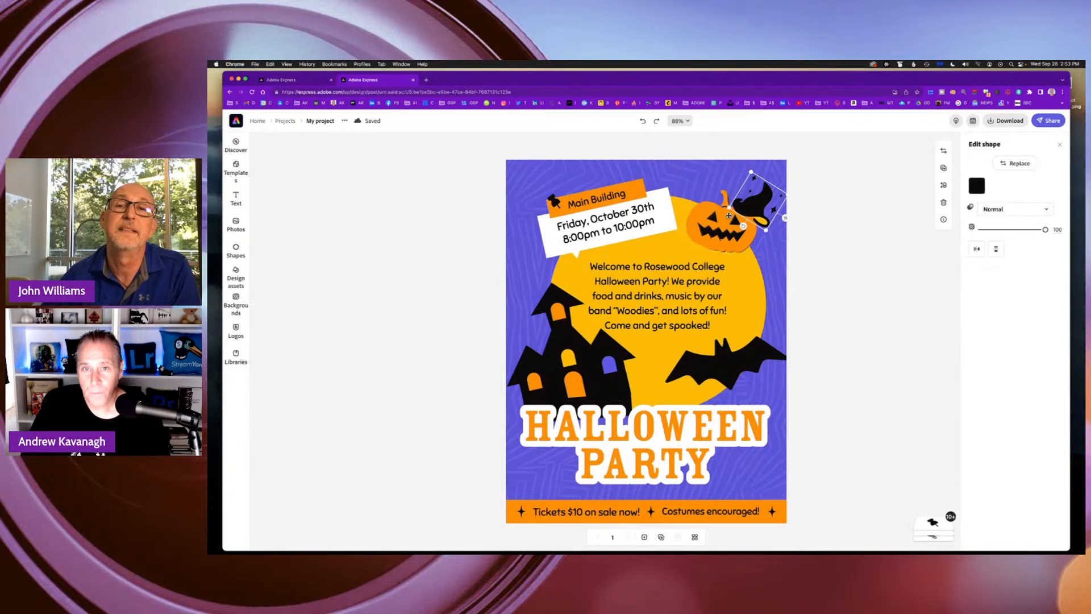
left_click(714, 224, "shift")
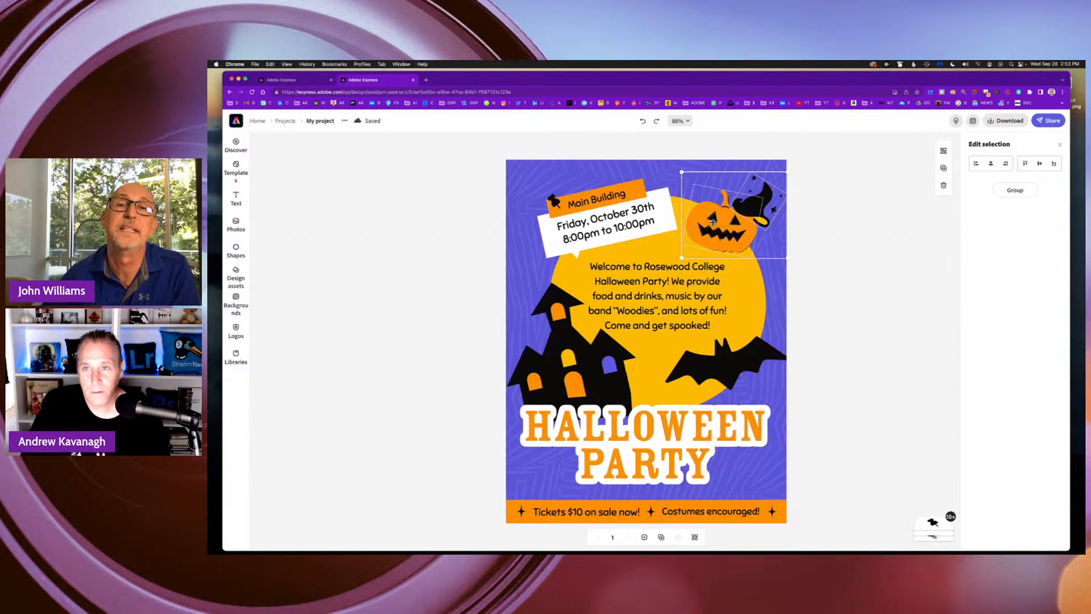
left_click(1008, 192)
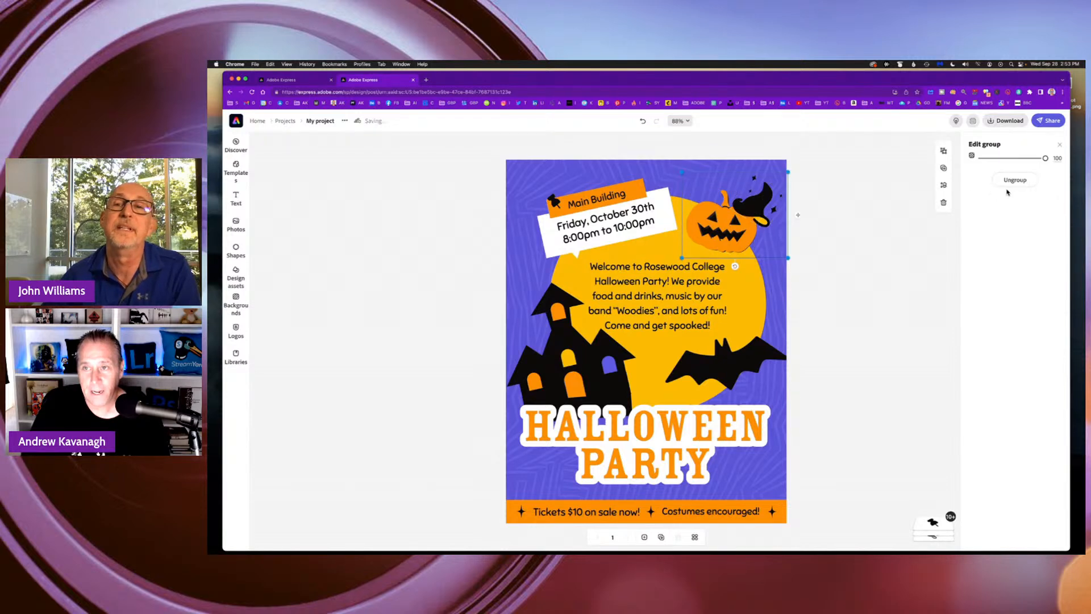
left_click_drag(730, 222, 748, 286)
key("ctrl+z")
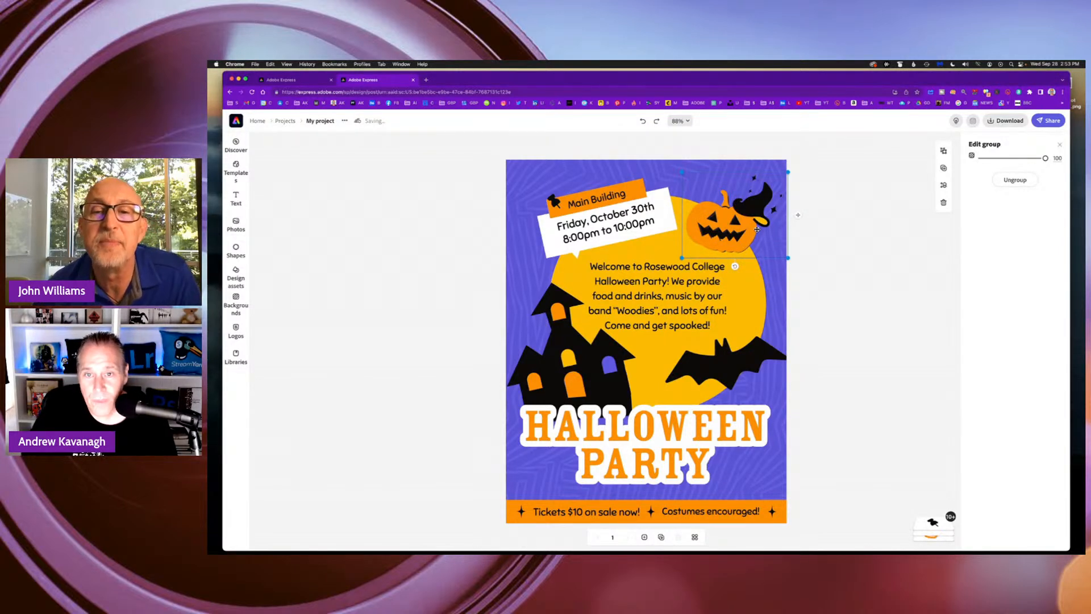
Group the dark pumpkin backing shape with the pumpkin and hat, and nudge the new group slightly up and left.
left_click(937, 526)
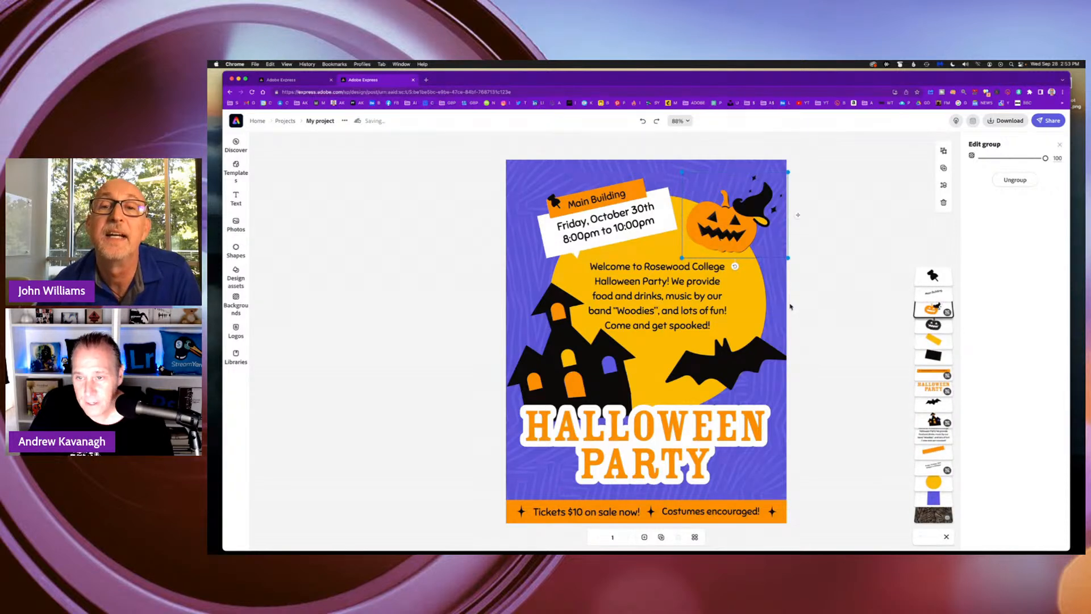
left_click(937, 328)
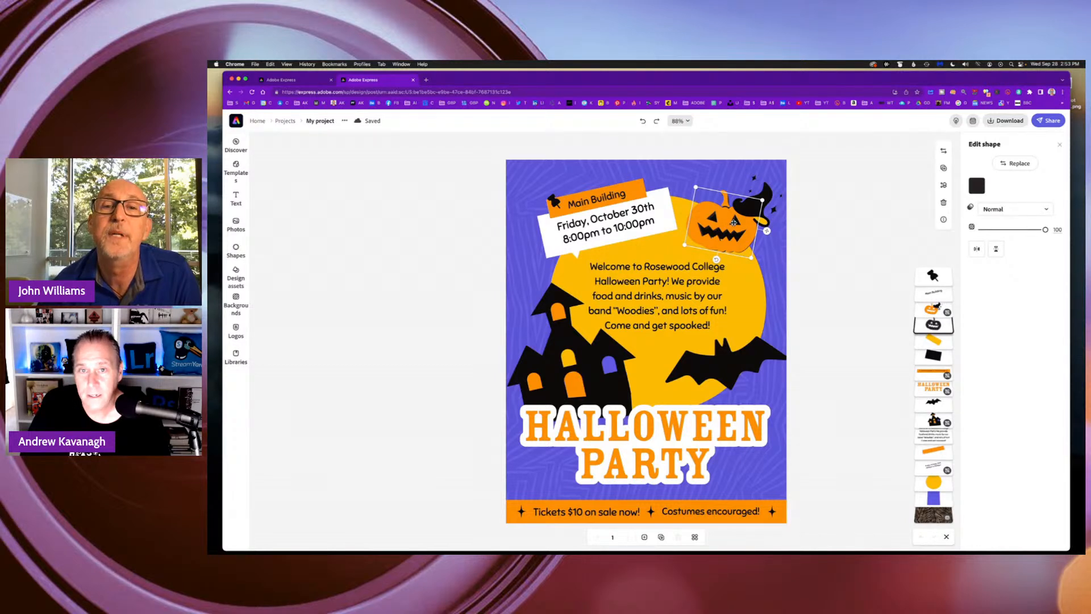
left_click(762, 200, "shift")
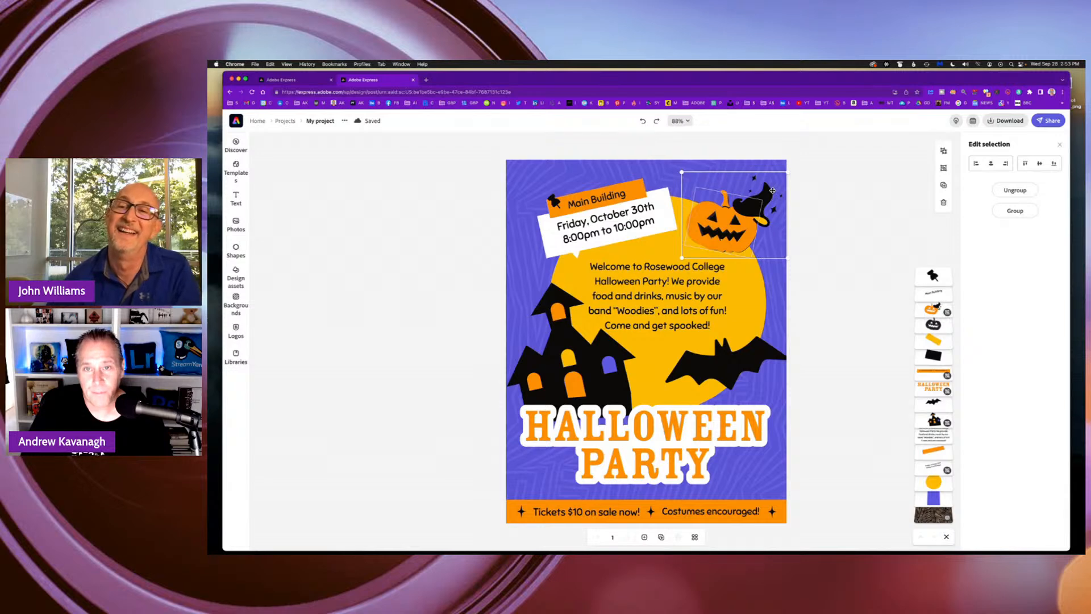
left_click(1015, 210)
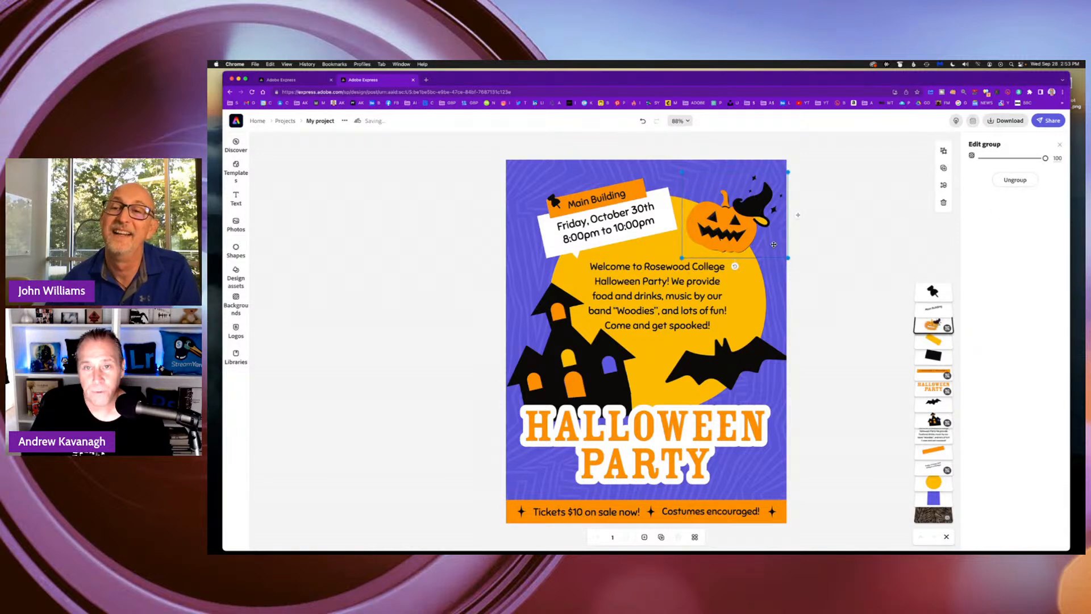
mouse_move(746, 221)
left_mouse_down()
mouse_move(756, 295)
mouse_move(653, 295)
mouse_move(745, 273)
mouse_move(736, 224)
left_mouse_up()
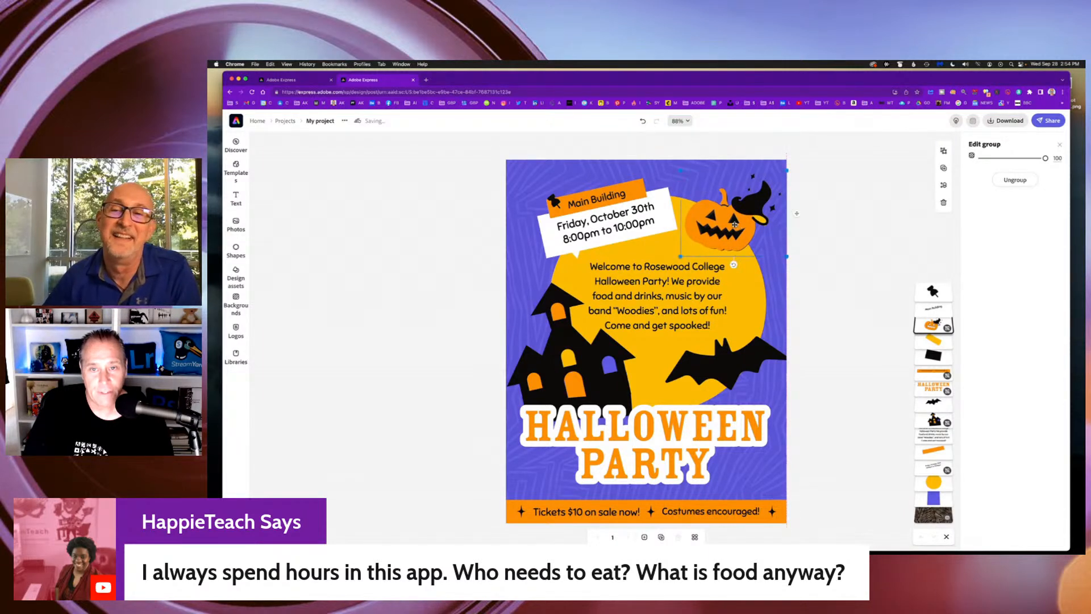
left_click_drag(745, 230, 738, 220)
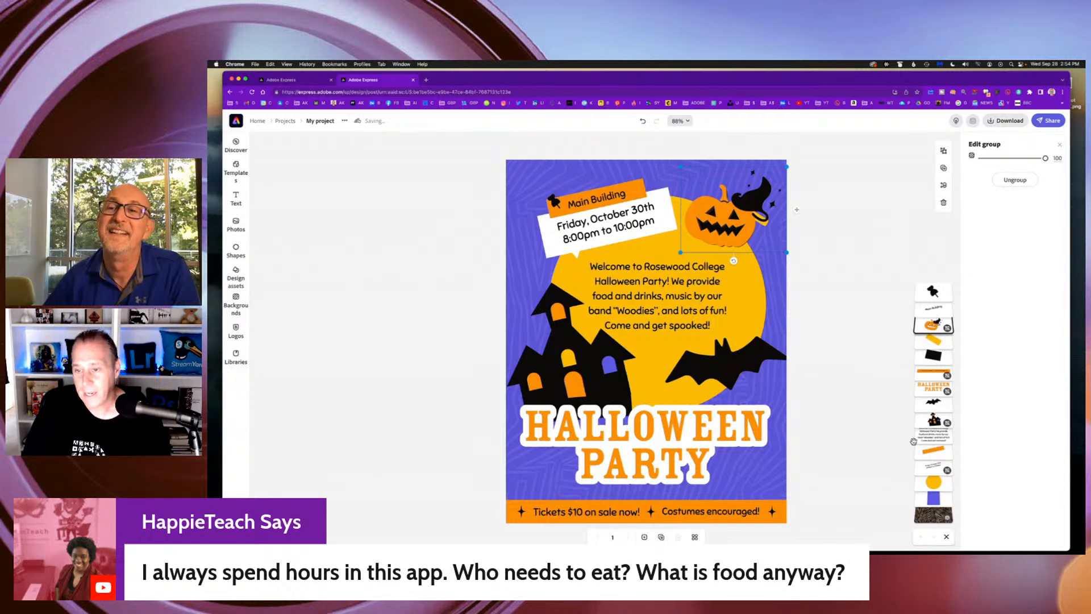
Group the black rectangle behind the pumpkin's face with the pumpkin and hat, and move the group right past the flyer's edge.
left_click(933, 357)
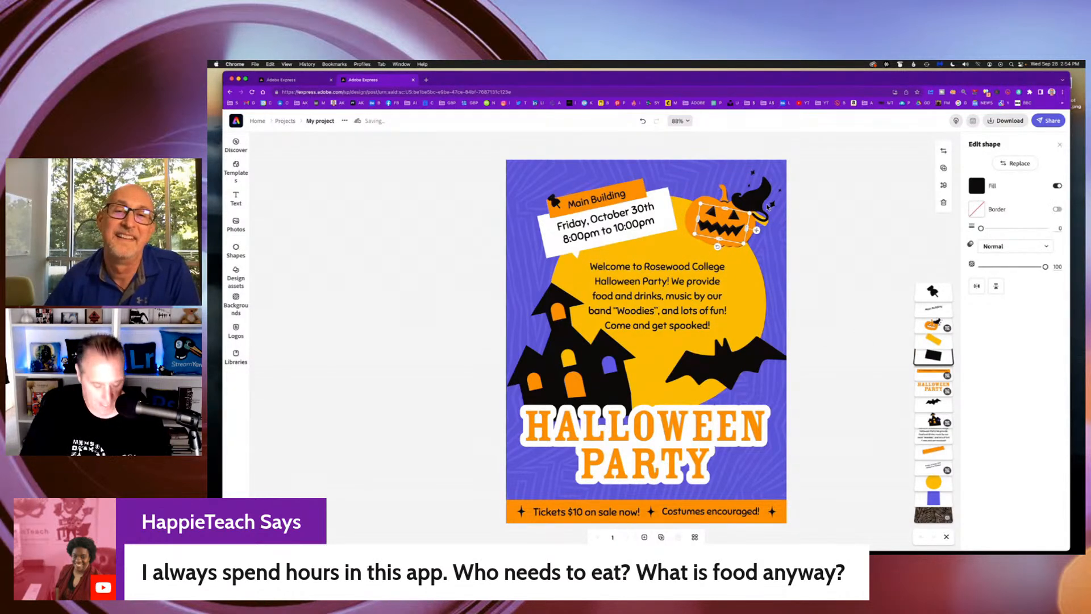
left_click(744, 205, "shift")
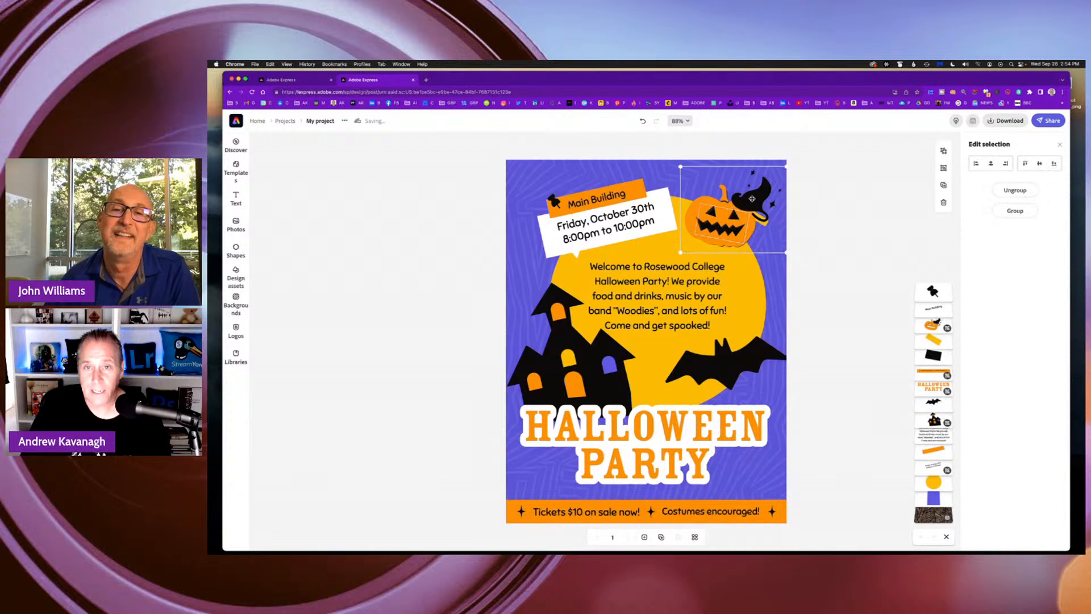
left_click(1023, 212)
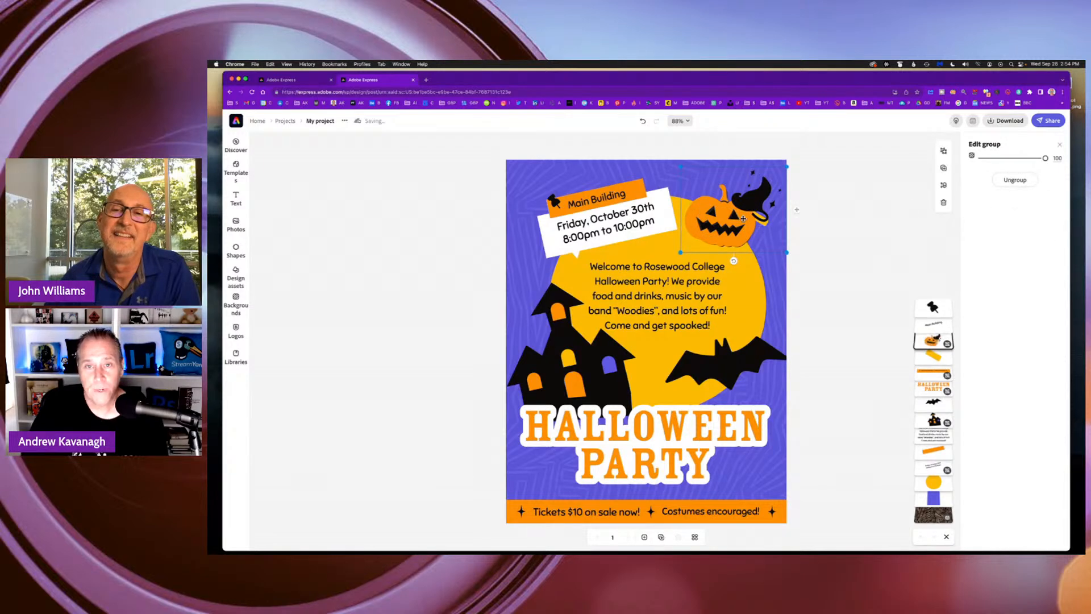
mouse_move(745, 214)
left_mouse_down()
mouse_move(733, 220)
mouse_move(756, 304)
mouse_move(683, 341)
mouse_move(766, 368)
mouse_move(569, 421)
mouse_move(742, 354)
mouse_move(774, 179)
mouse_move(757, 216)
left_mouse_up()
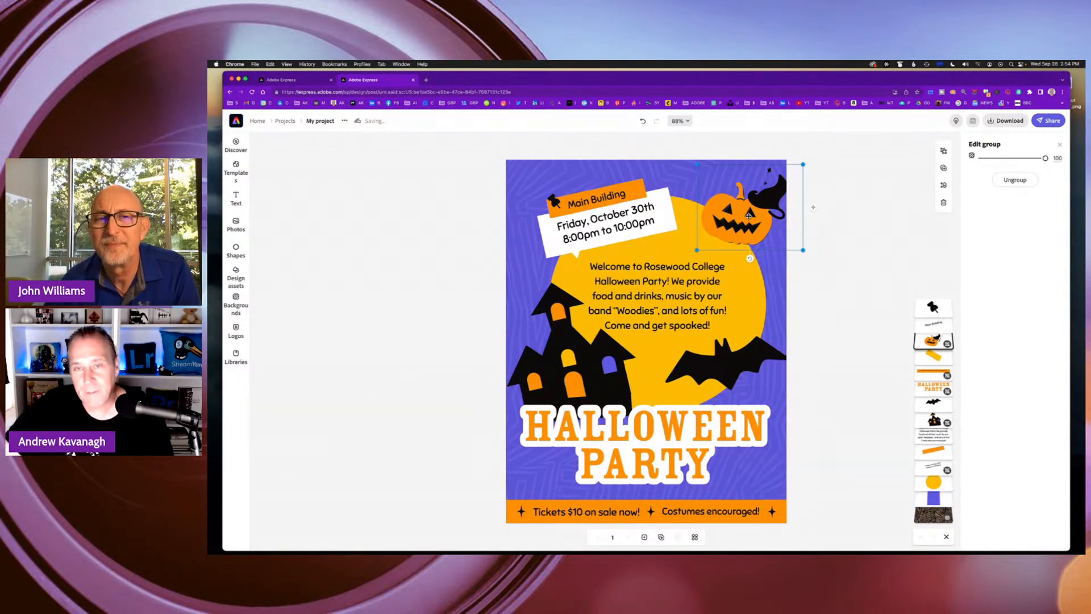